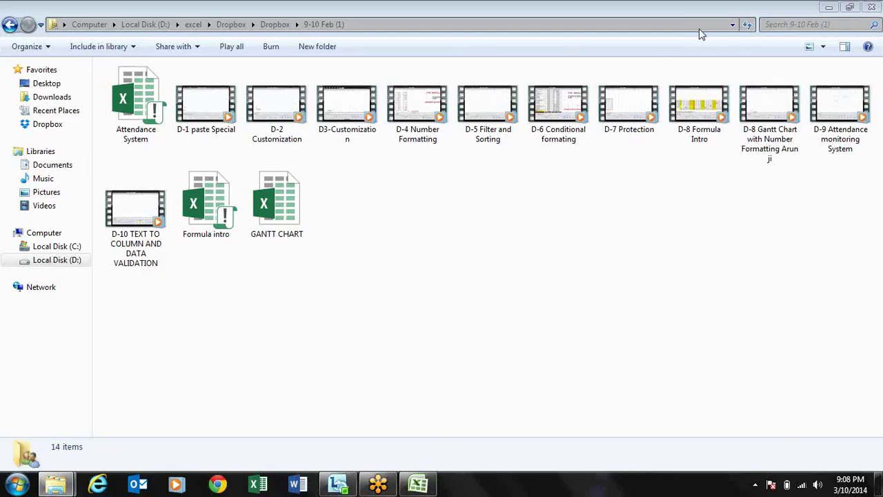
Minimize the 9-10 Feb (1) Explorer folder window to reveal the desktop.
click(821, 6)
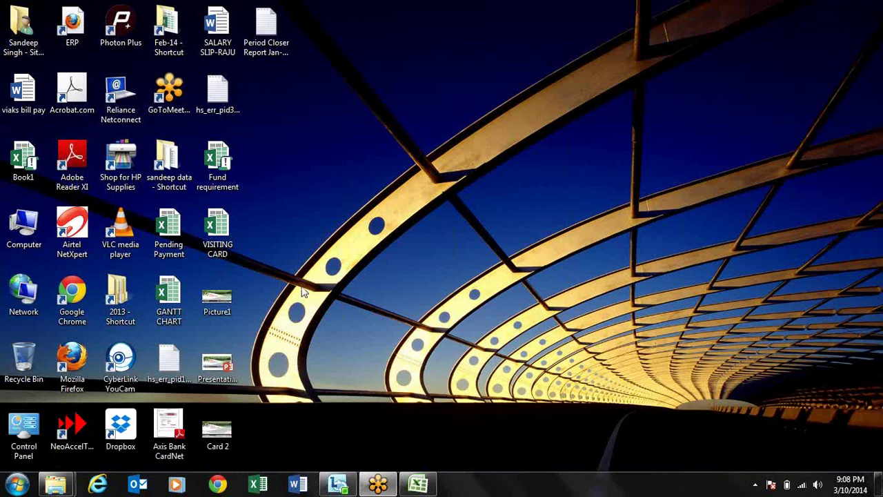
Bring up the blank Book1 workbook, move down one cell, and minimize it again.
click(417, 485)
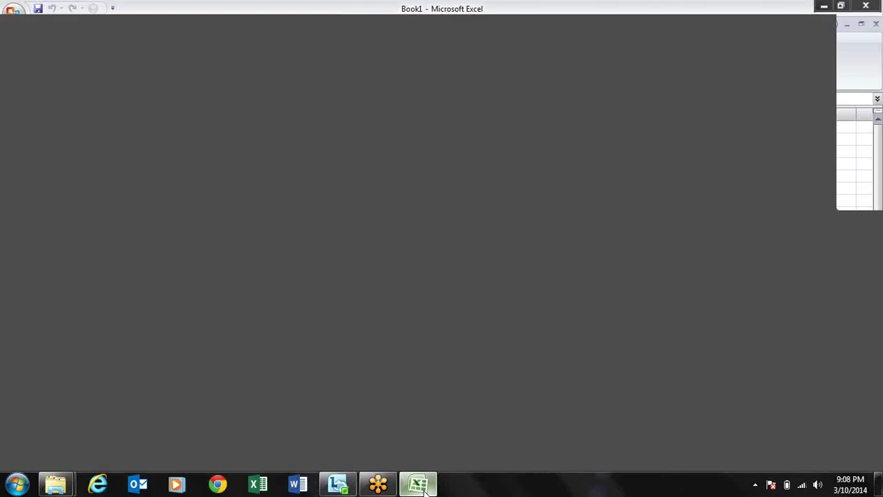
key(Down)
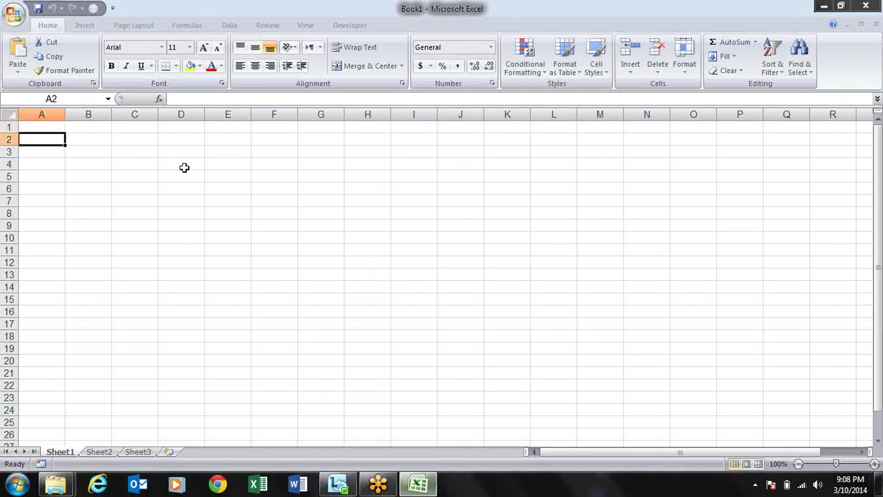
click(824, 6)
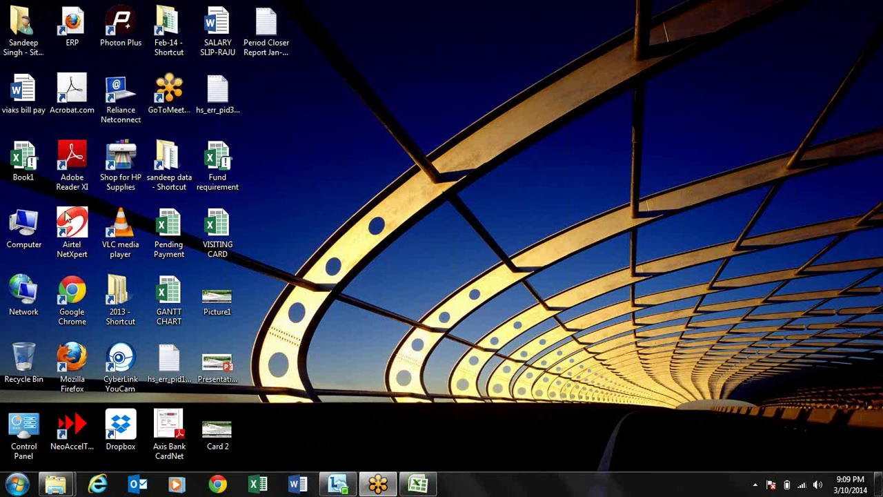
Browse Computer > Local Disk (D:) > Downloads and open Excel Training Part 1 (1).xlsm.
click(66, 217)
double_click(23, 228)
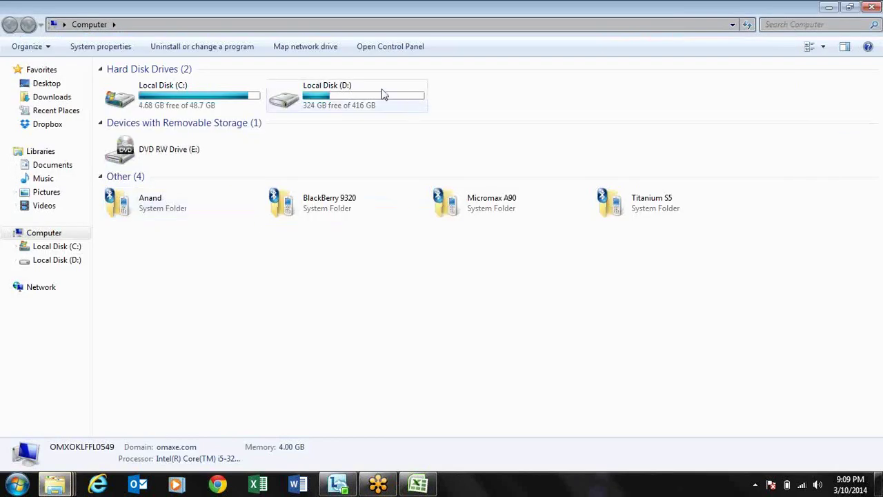
double_click(385, 95)
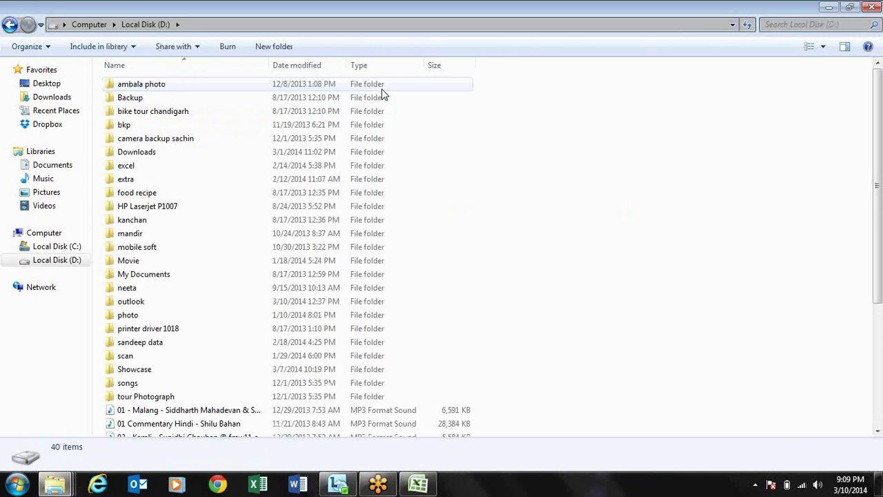
key(d)
key(Return)
key(Down)
key(Down)
key(Down)
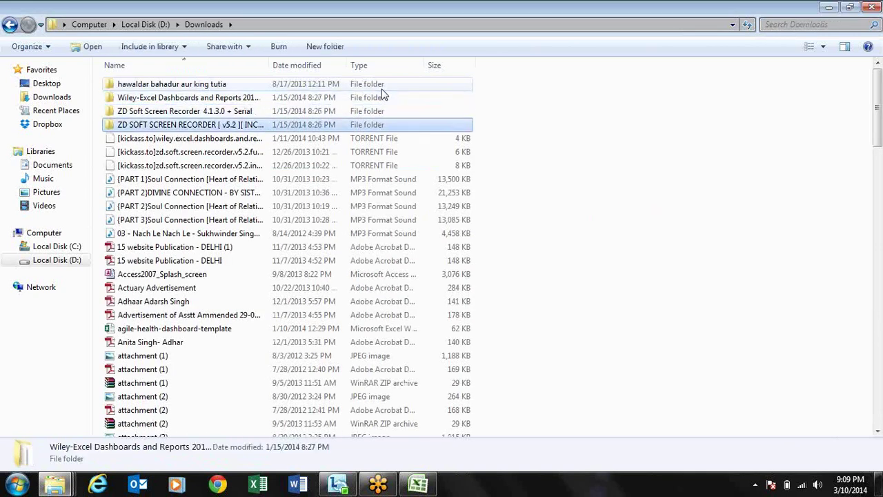
key(Down)
key(e)
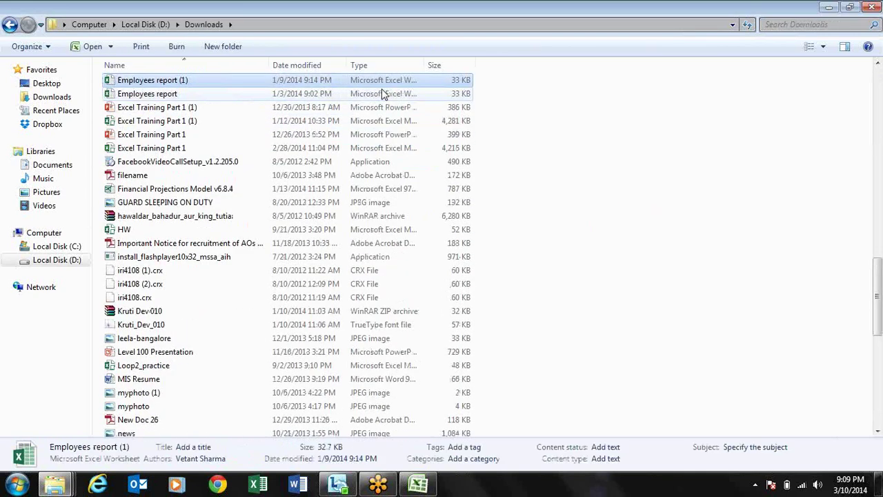
key(Down)
key(Down)
key(Down)
key(Return)
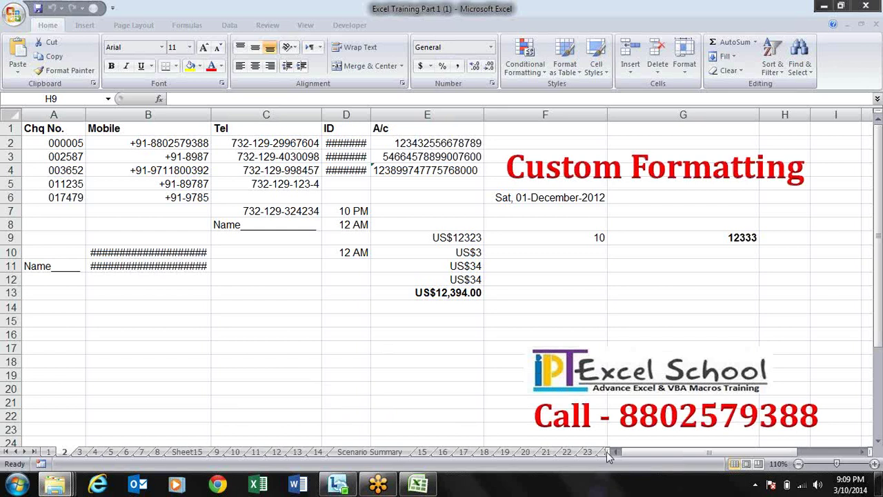
Page back through the sheet tabs to sheet 8 with the raw data.
click(546, 452)
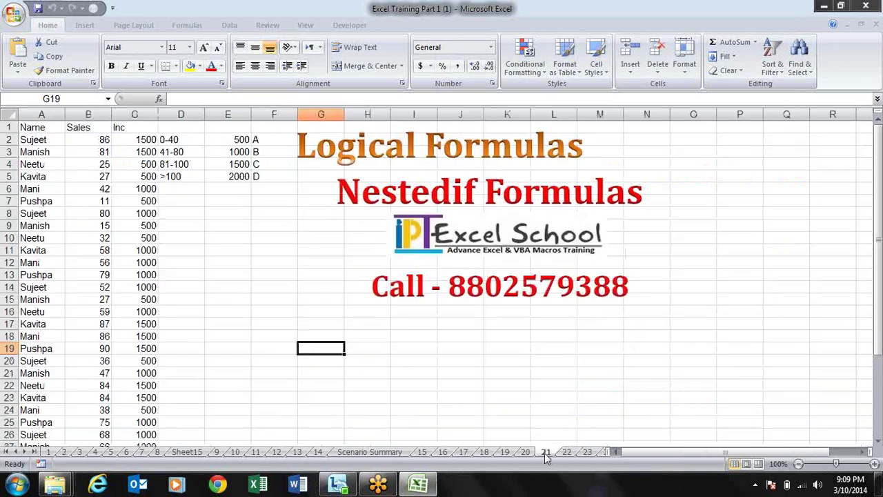
click(519, 454)
click(490, 453)
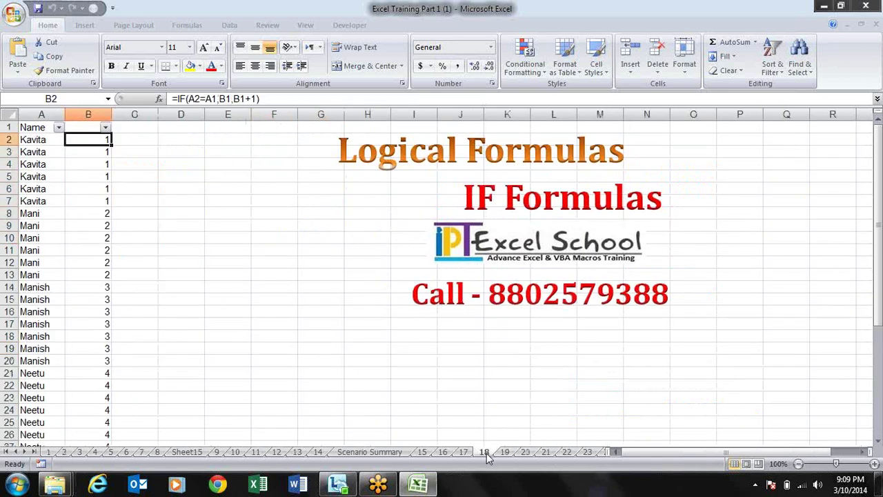
click(424, 454)
click(373, 454)
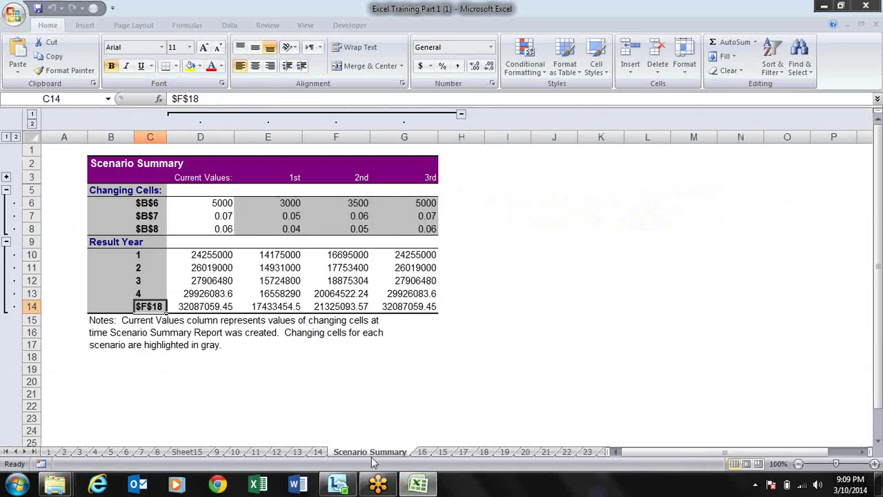
click(322, 454)
click(288, 455)
click(257, 455)
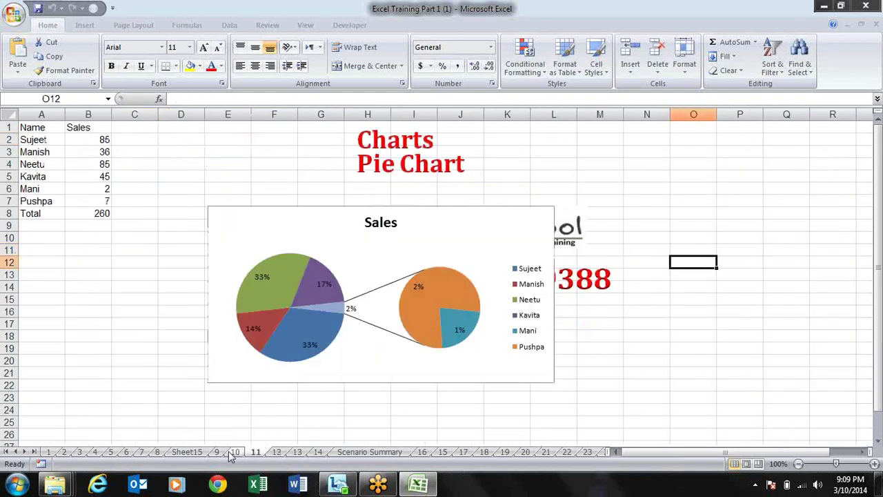
click(234, 453)
click(176, 454)
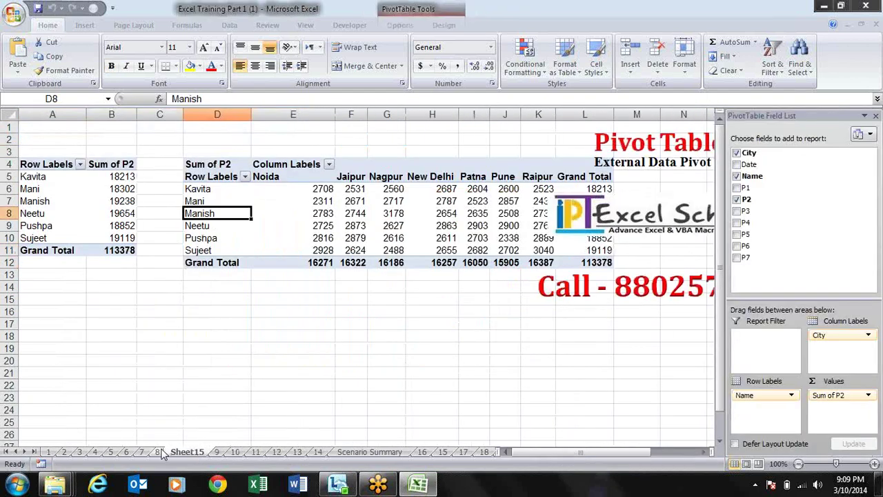
click(157, 452)
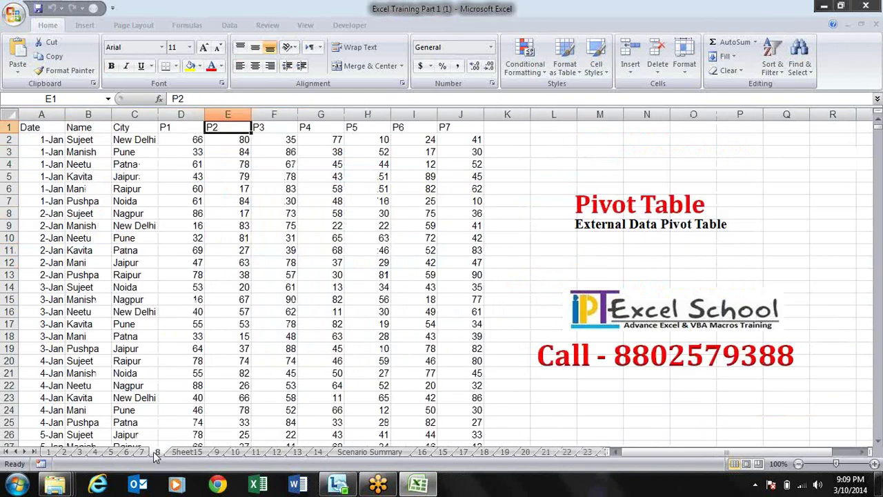
Copy the whole A1:J2288 data table, then close the workbook without saving.
key(Left)
key(Left)
key(Left)
key(Left)
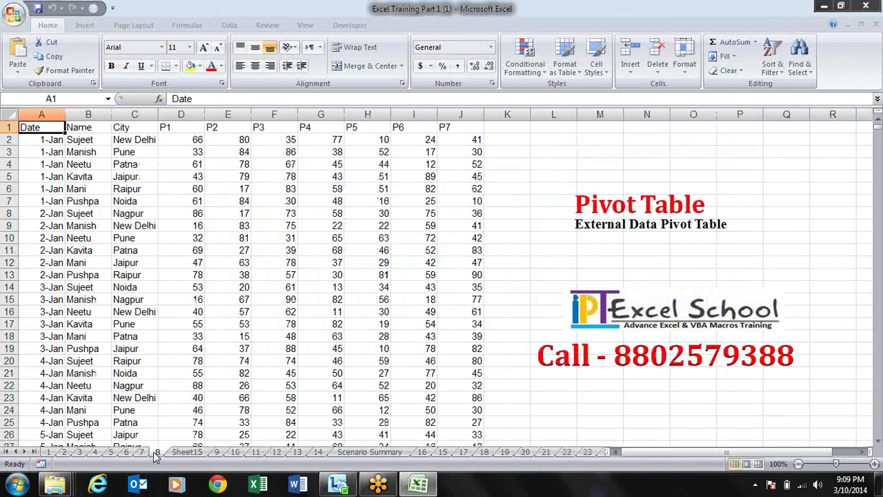
key(ctrl+shift+Right)
key(ctrl+shift+Down)
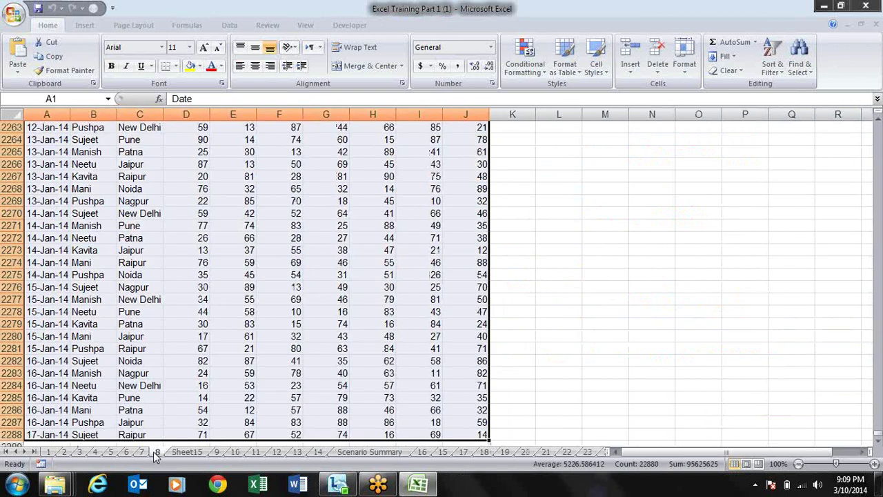
key(ctrl+c)
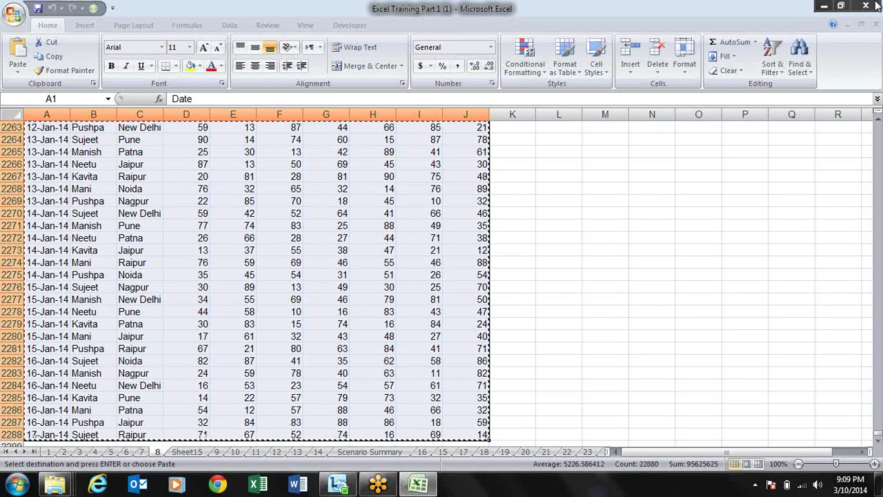
click(871, 5)
click(443, 274)
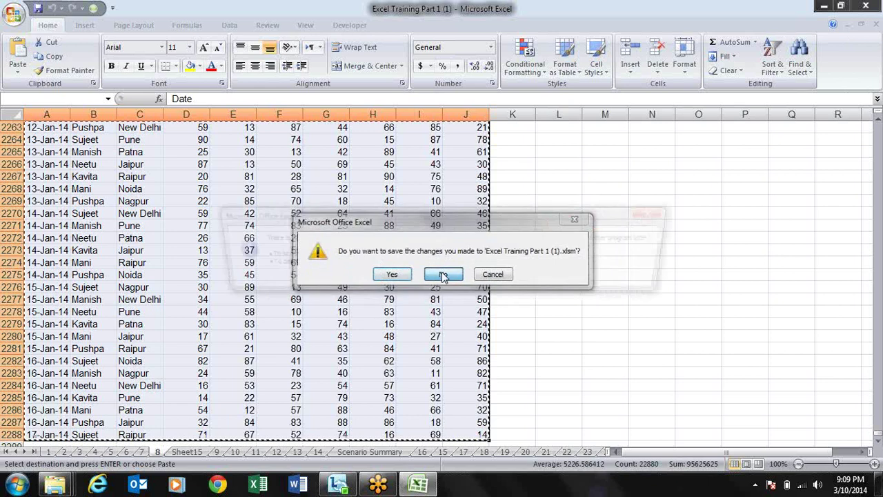
Dismiss the large-clipboard prompt and page through sheets 15 to 23.
click(443, 284)
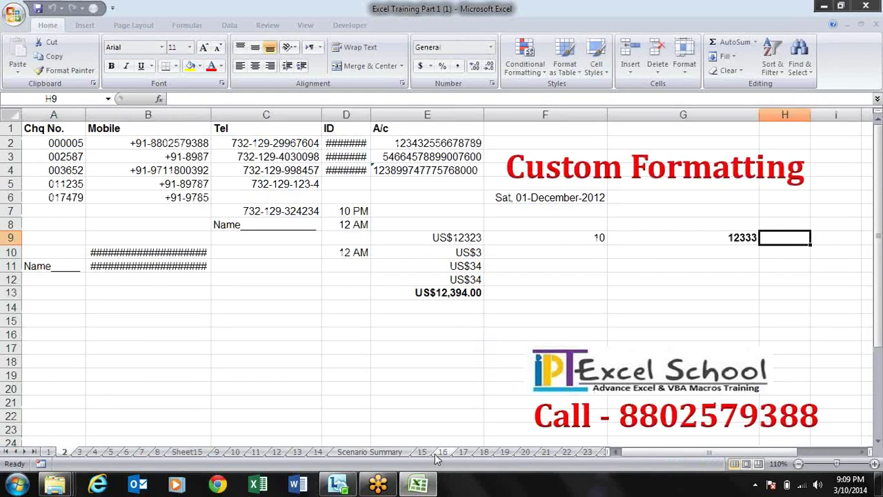
click(427, 452)
click(442, 452)
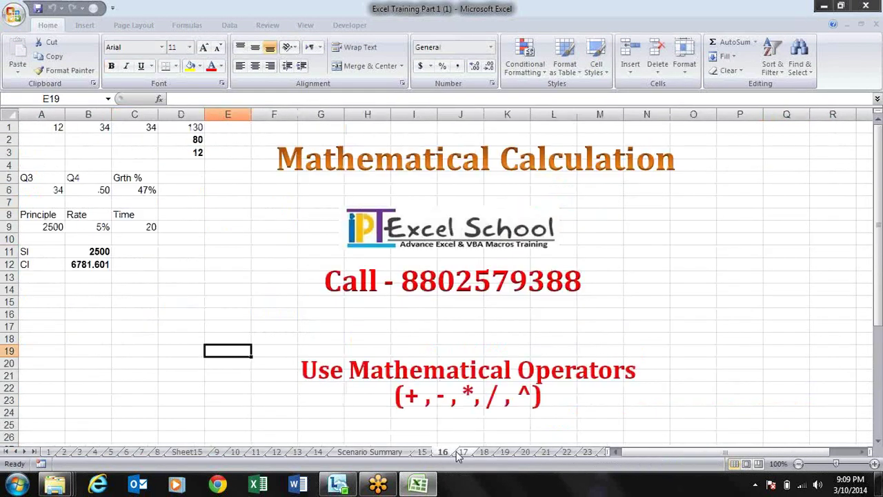
click(463, 452)
click(484, 452)
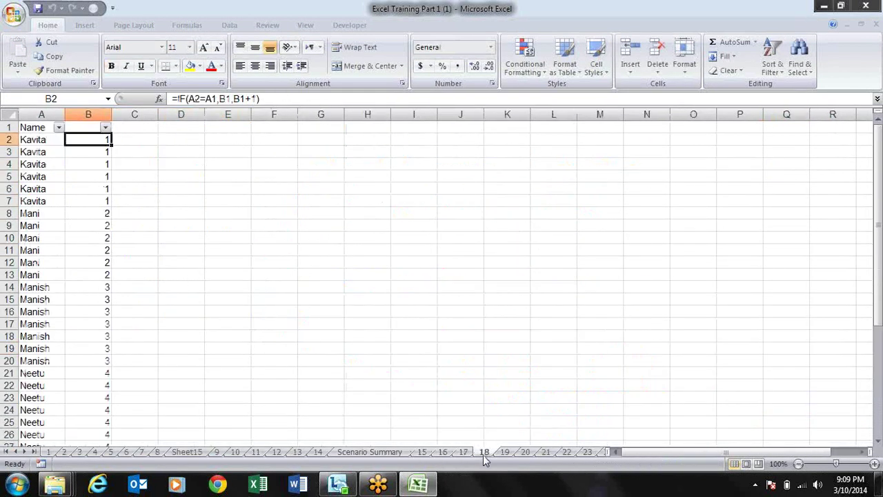
click(524, 454)
click(546, 454)
click(568, 452)
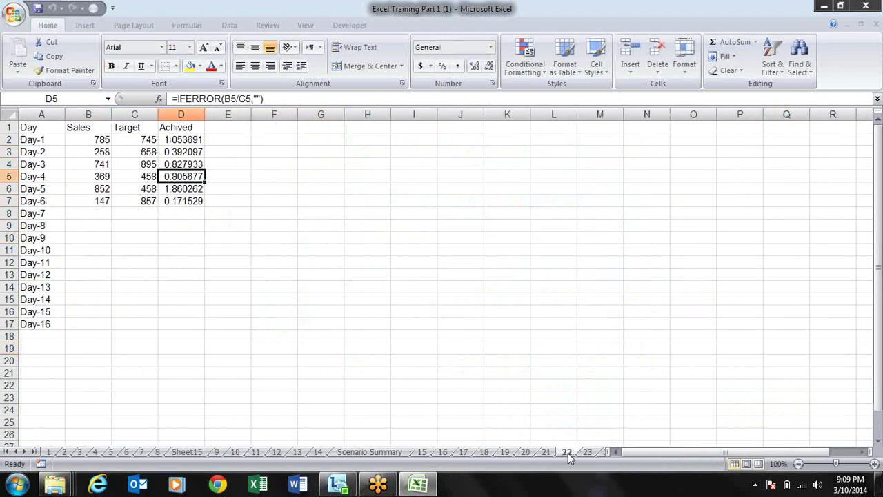
click(588, 453)
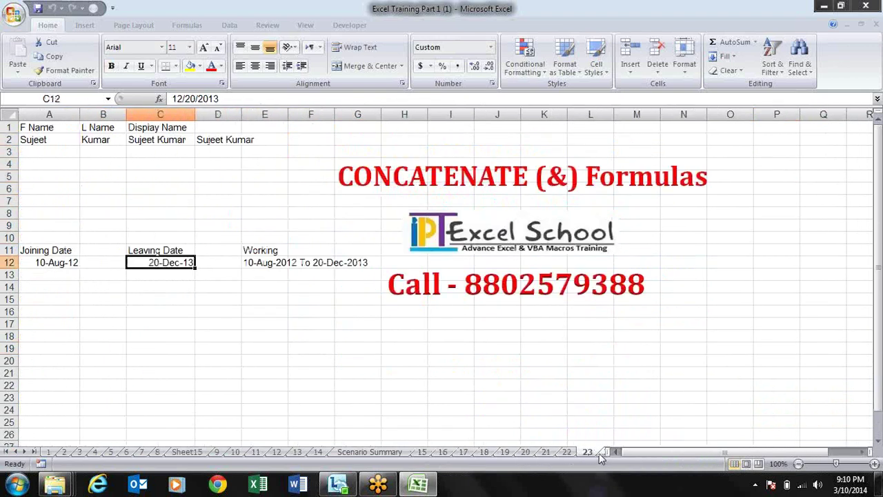
Continue through sheets 24 to 33, then open sheet 13's Data Validation example.
click(599, 454)
click(599, 454)
click(599, 454)
click(599, 454)
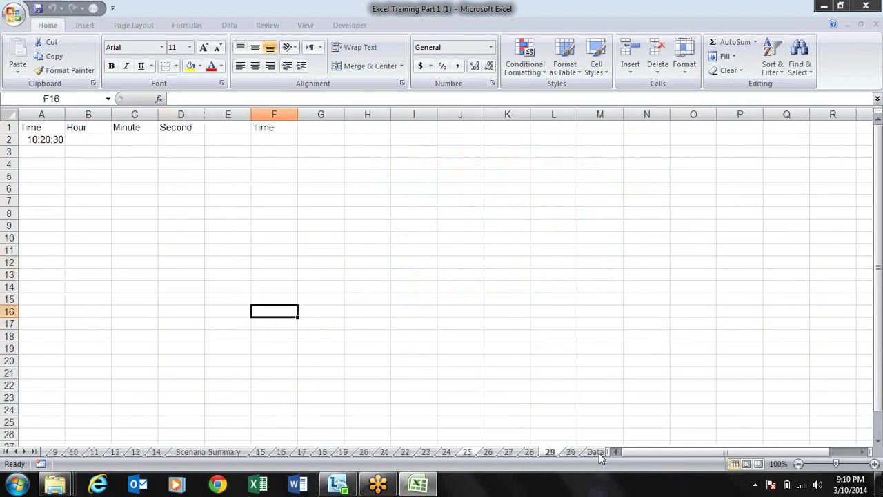
click(597, 452)
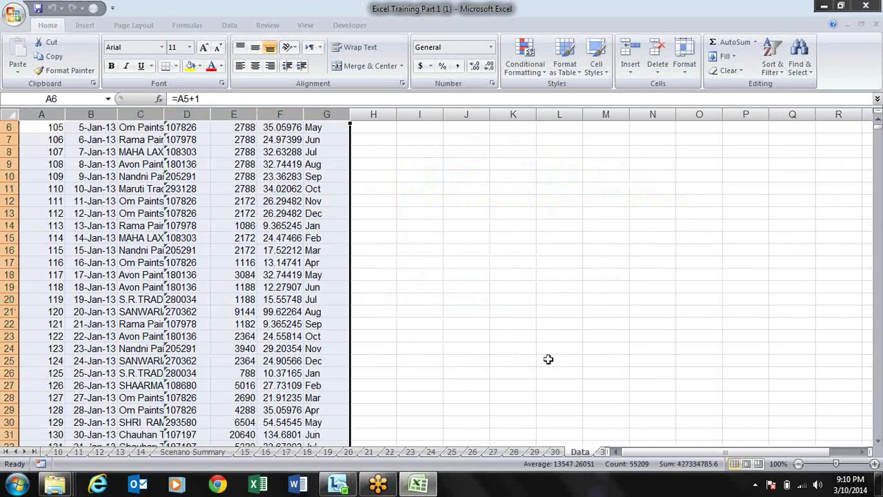
click(603, 453)
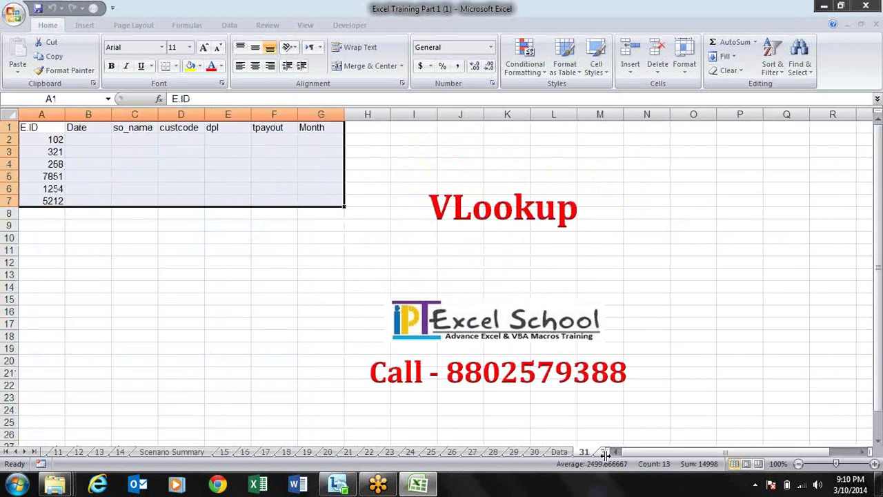
click(604, 454)
click(604, 453)
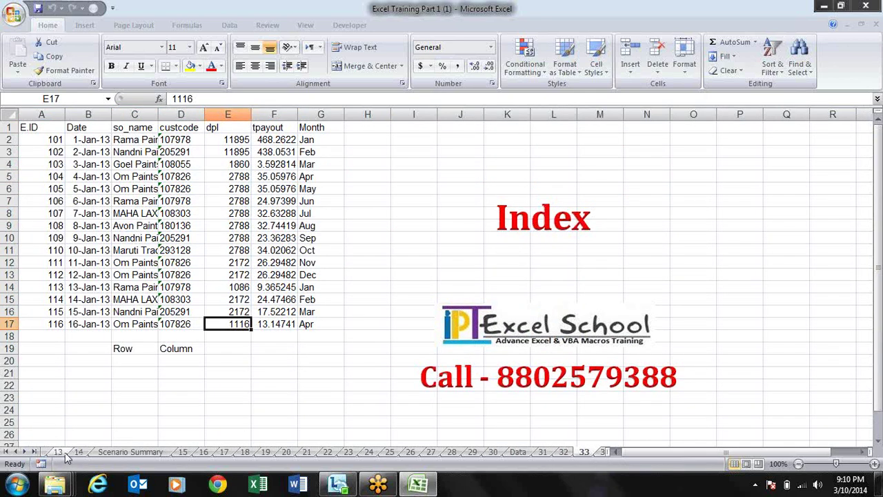
click(58, 453)
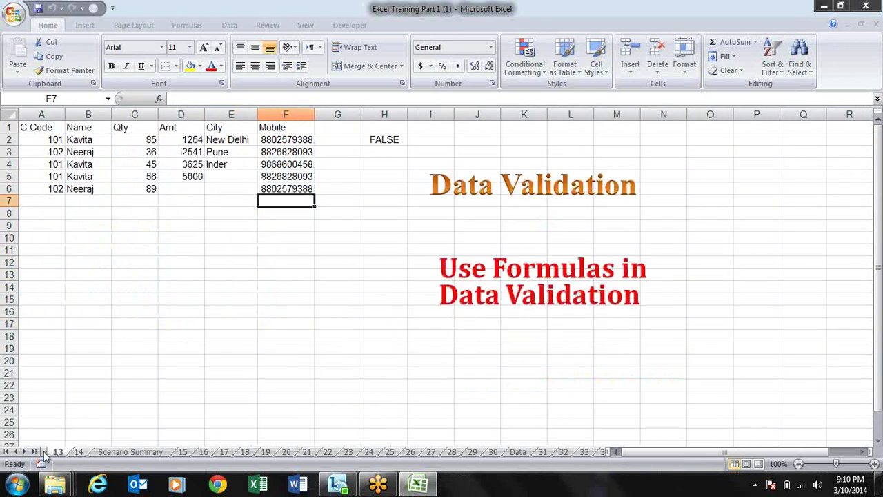
click(7, 452)
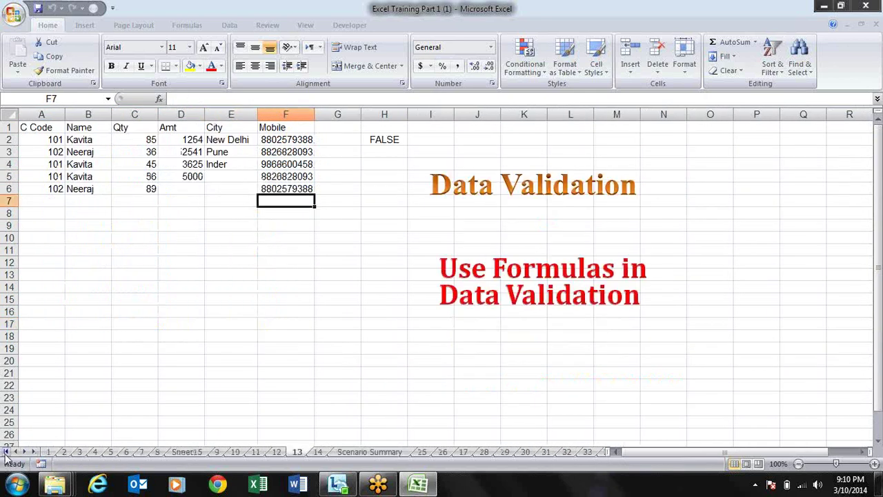
Browse the chart, Data Validation, Goal Seek, Scenario and formula sheets up to IFERROR.
click(218, 452)
click(236, 452)
click(256, 452)
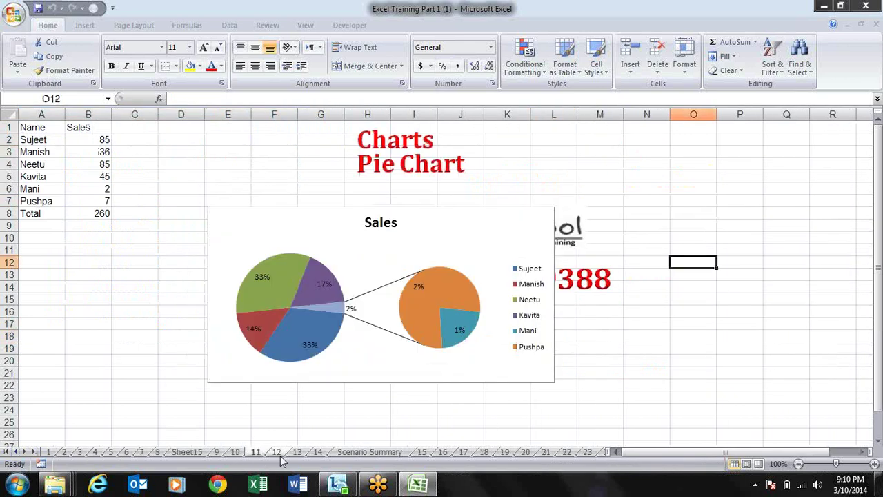
click(280, 454)
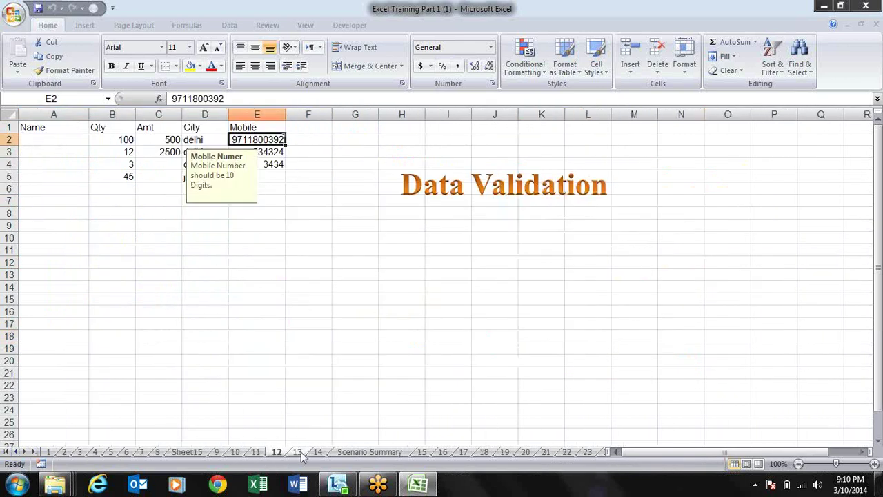
click(300, 453)
click(318, 452)
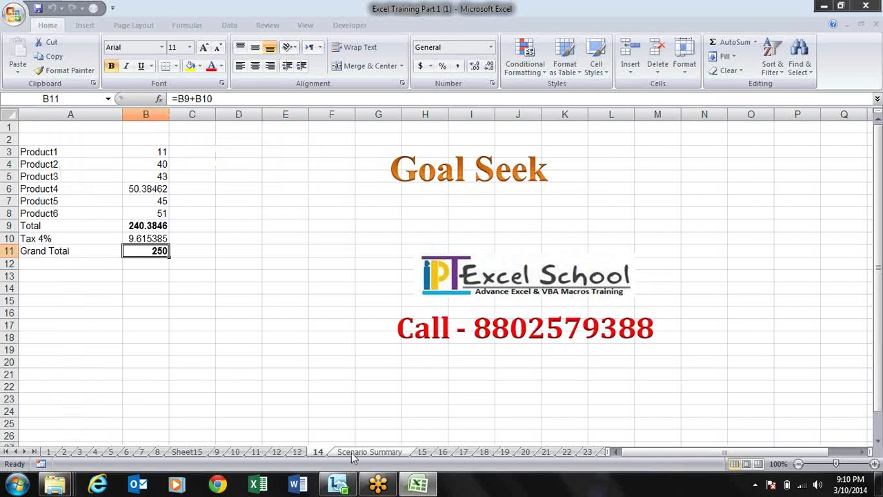
click(423, 453)
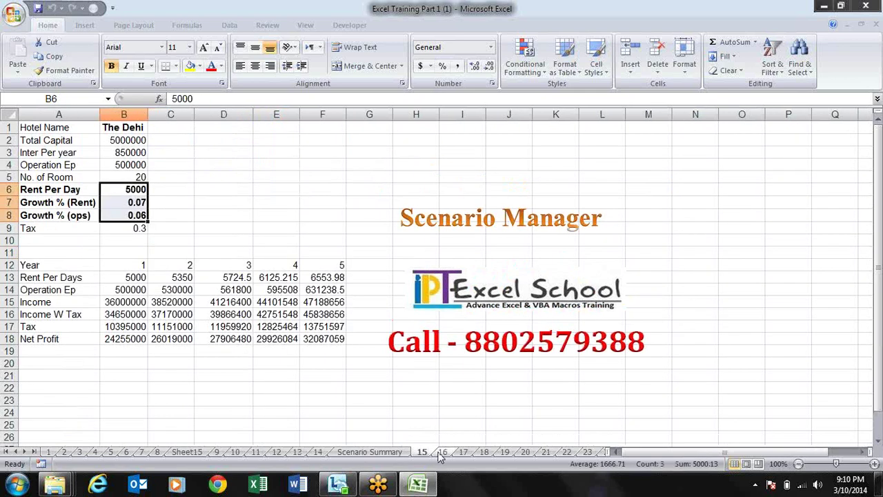
click(444, 454)
click(464, 454)
click(484, 453)
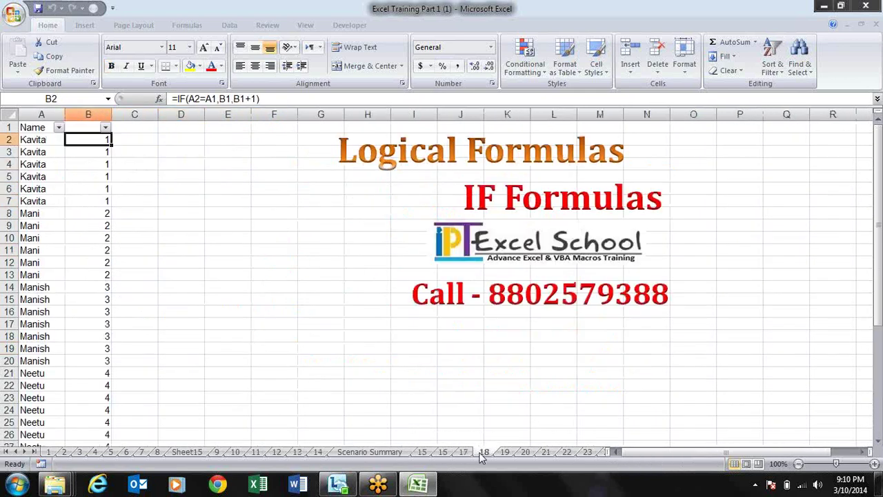
click(505, 453)
click(525, 453)
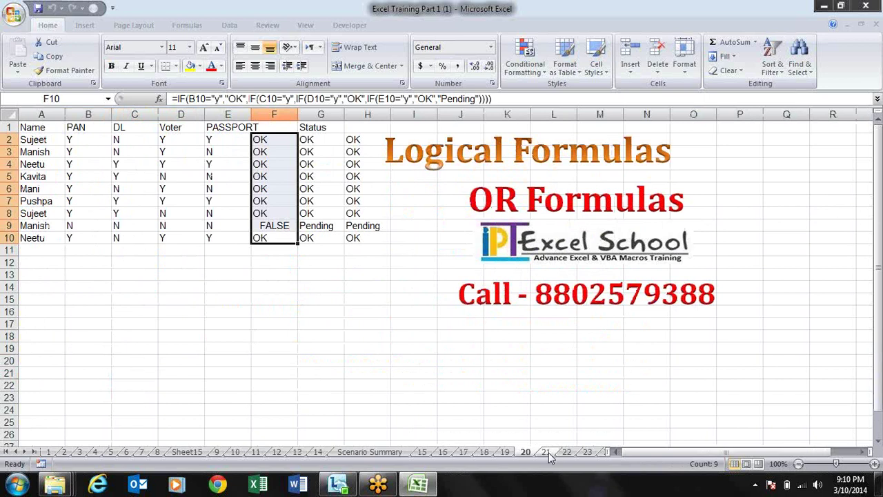
click(546, 453)
click(567, 453)
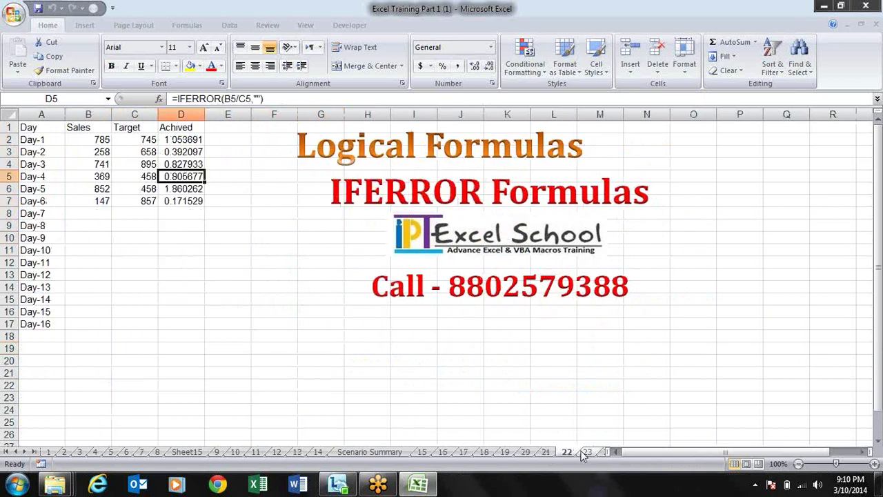
Step through the text formula, Data and lookup sheets to the Array Formulas sheet.
click(588, 454)
click(595, 453)
click(603, 454)
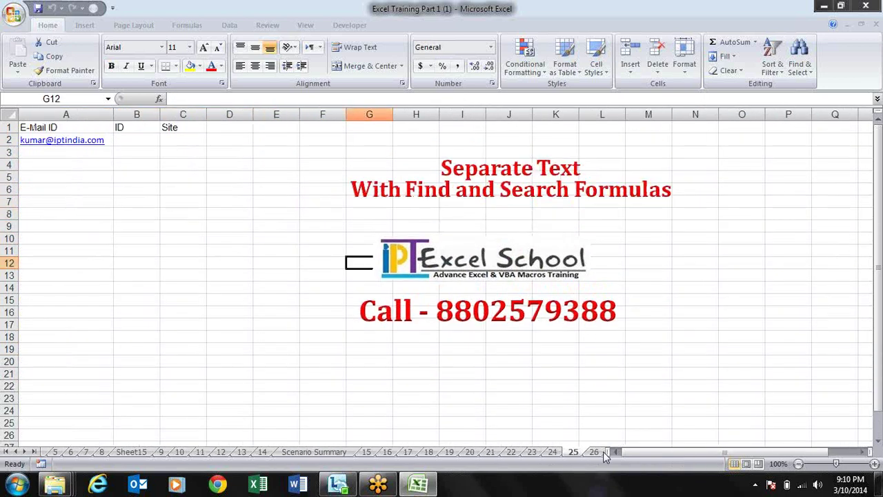
click(603, 454)
click(604, 453)
click(603, 453)
click(603, 453)
click(603, 453)
click(603, 454)
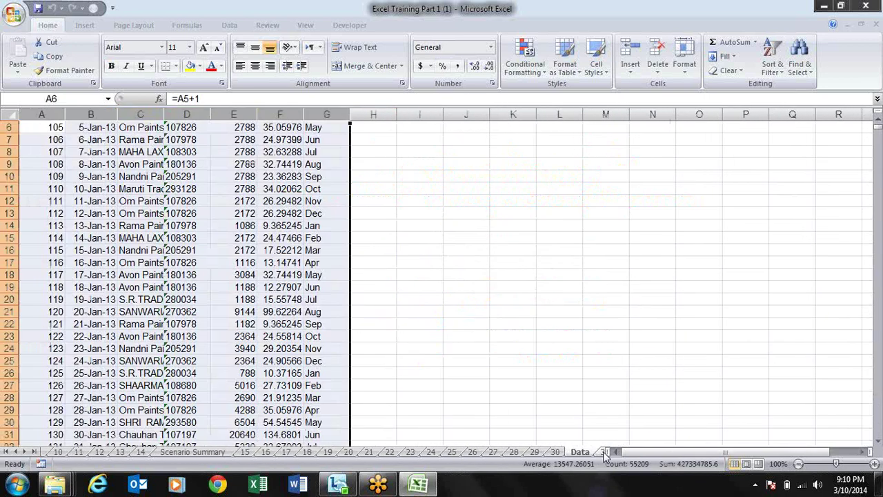
key(Up)
key(Up)
key(Up)
key(Up)
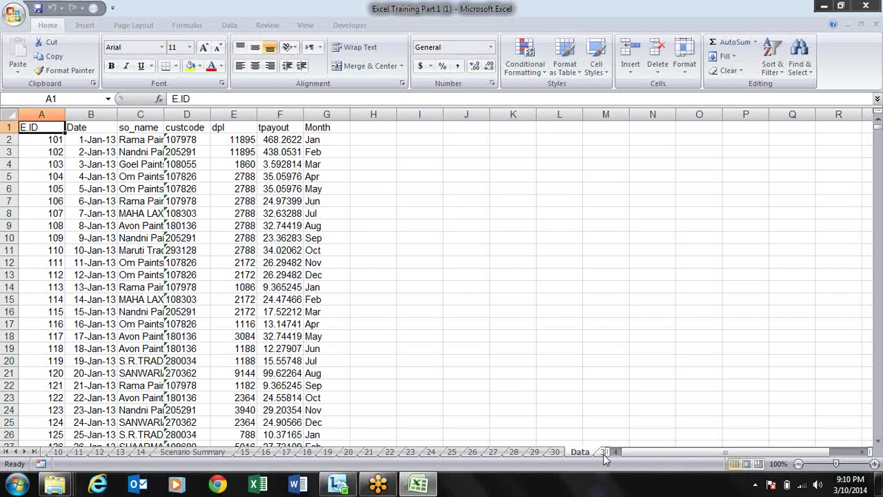
click(603, 453)
click(602, 453)
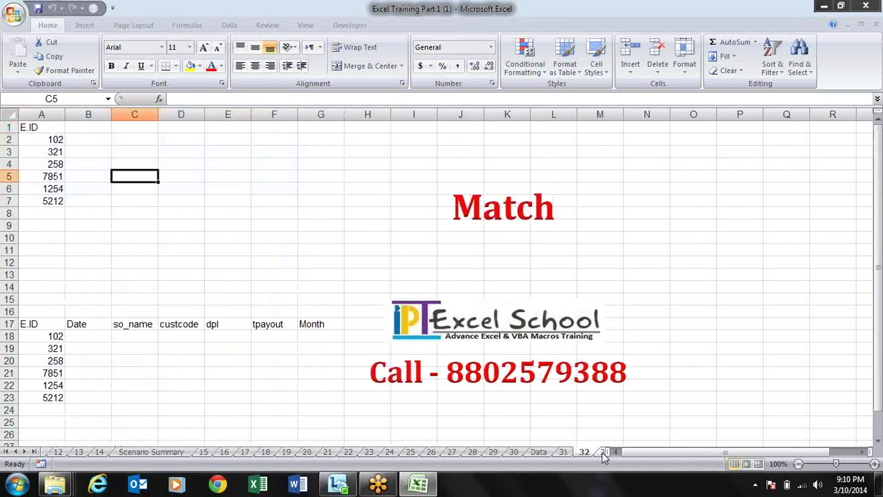
click(602, 452)
click(602, 452)
click(602, 452)
click(602, 452)
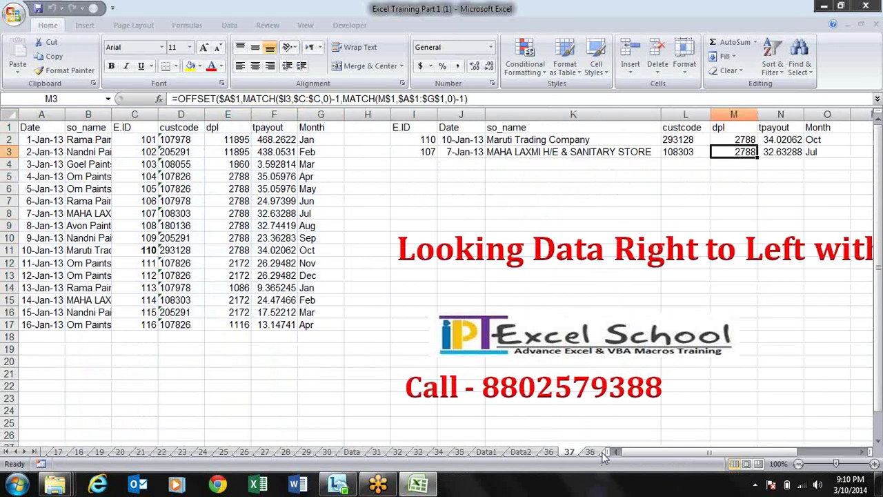
click(602, 452)
click(602, 452)
click(602, 452)
click(602, 452)
click(602, 452)
click(602, 453)
click(602, 452)
click(602, 452)
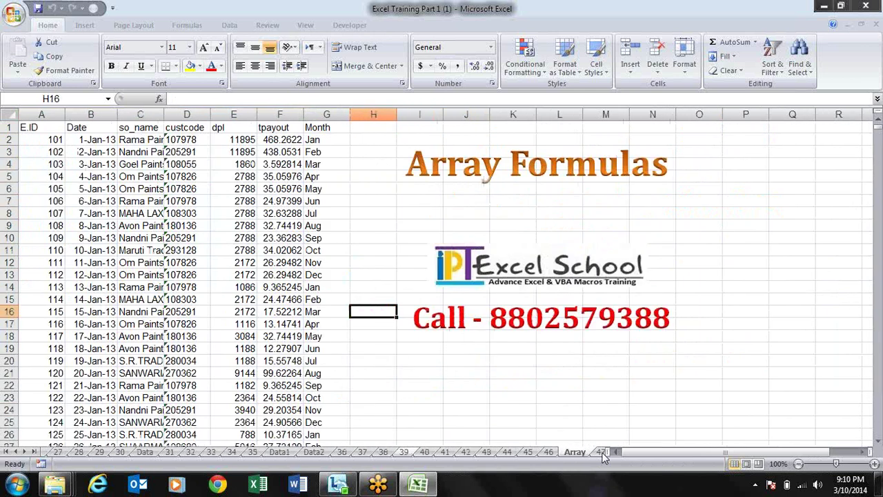
Move sheet 43 (MAX, MIN) in front of sheet 42 and bring up Find.
click(602, 454)
click(602, 453)
click(602, 453)
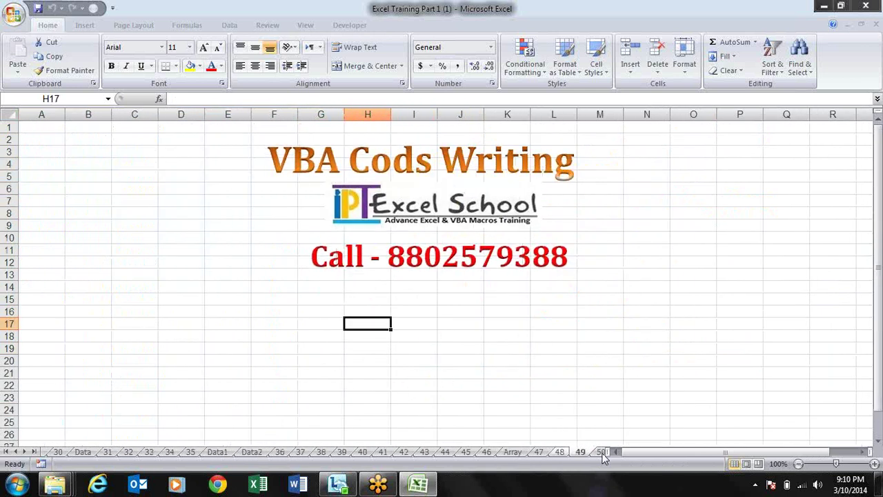
click(601, 453)
click(602, 454)
click(602, 454)
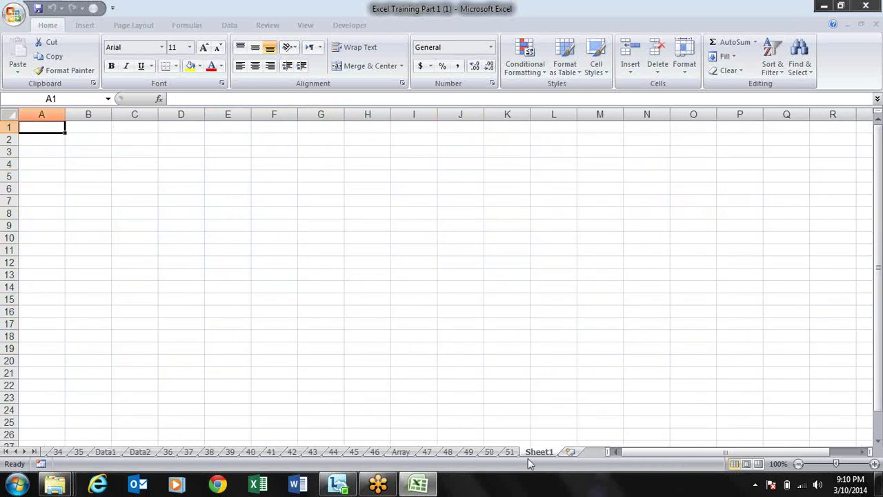
click(402, 454)
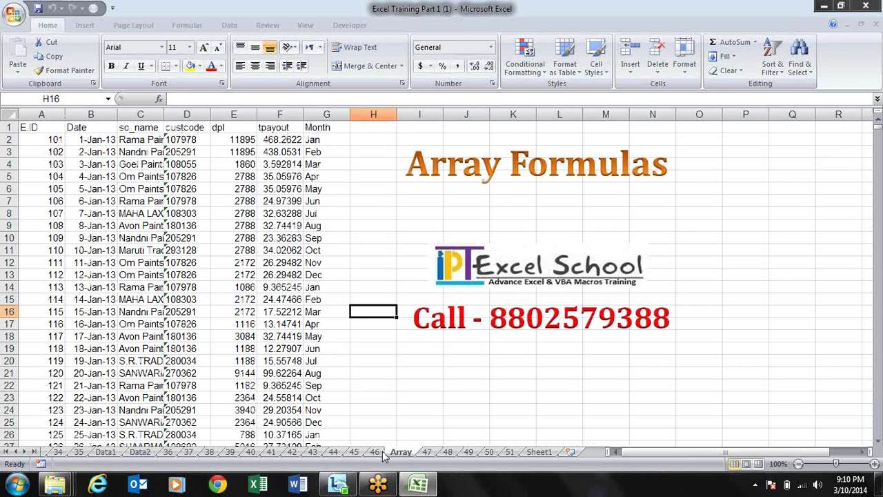
click(375, 453)
click(354, 453)
click(314, 454)
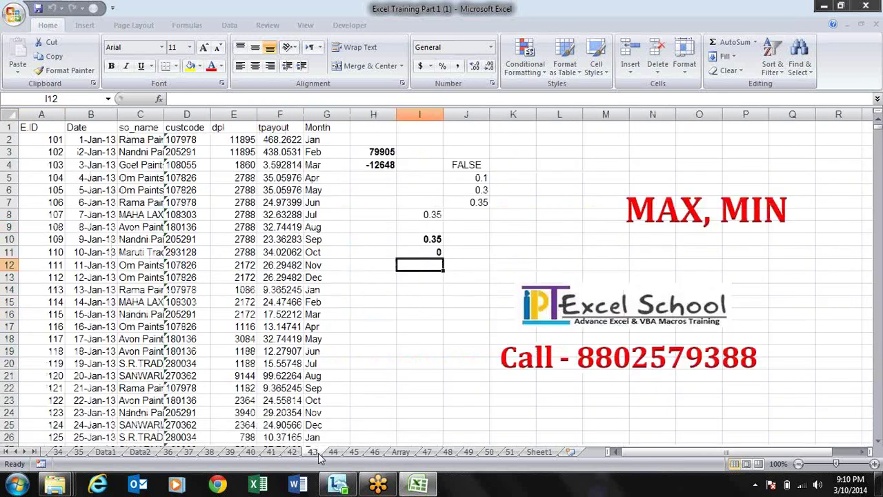
drag(319, 455, 293, 453)
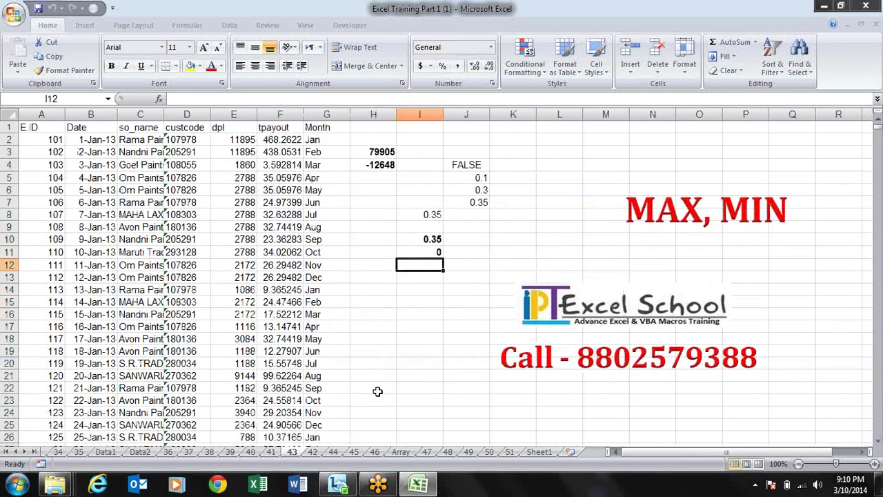
key(ctrl+f)
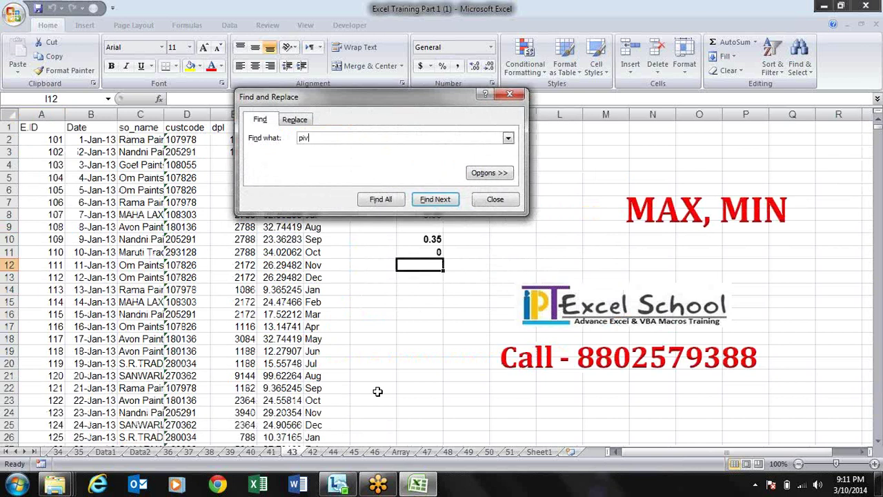
Search the entire workbook for 'pivot' with Find All and Find Next, finding no match.
key(BackSpace)
key(BackSpace)
text(ot)
click(488, 171)
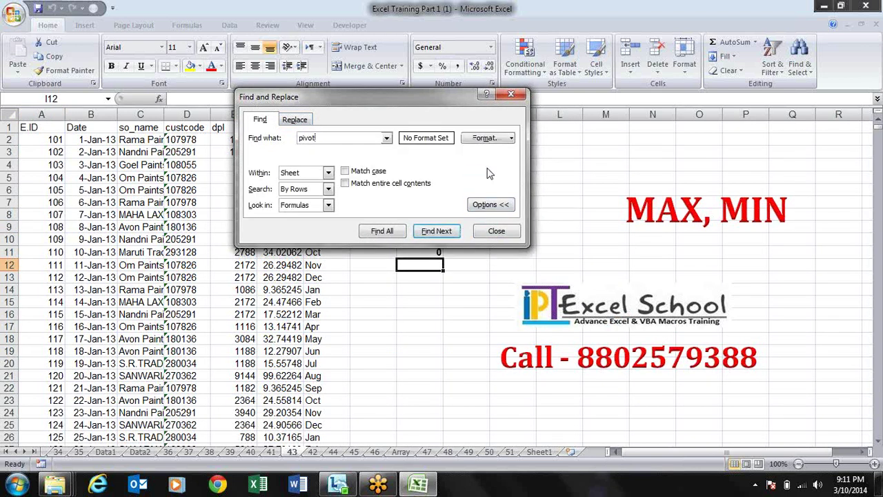
click(328, 174)
click(319, 193)
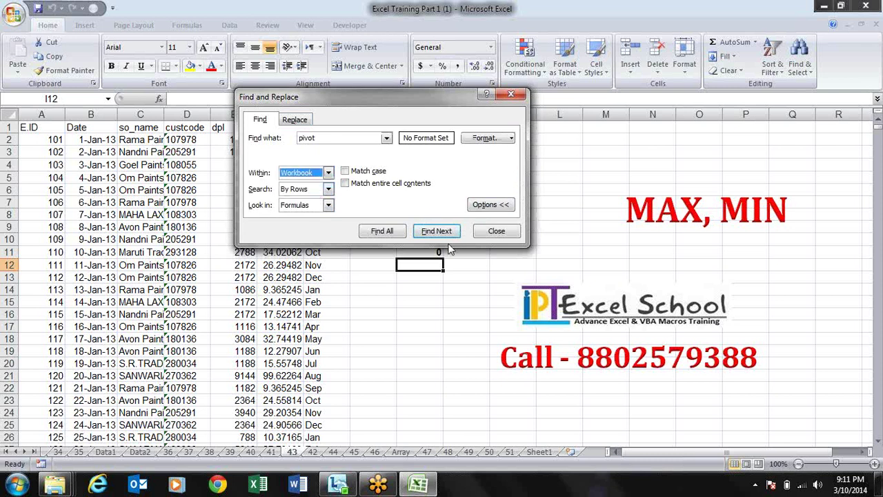
click(392, 232)
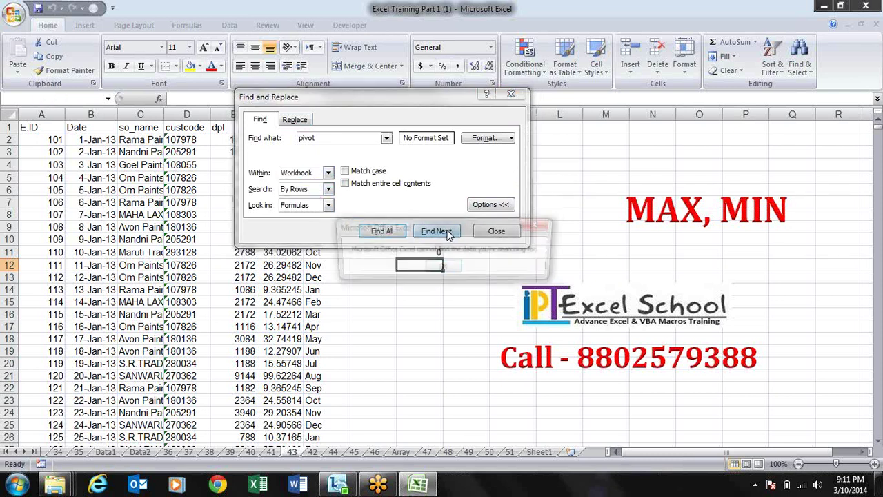
click(440, 267)
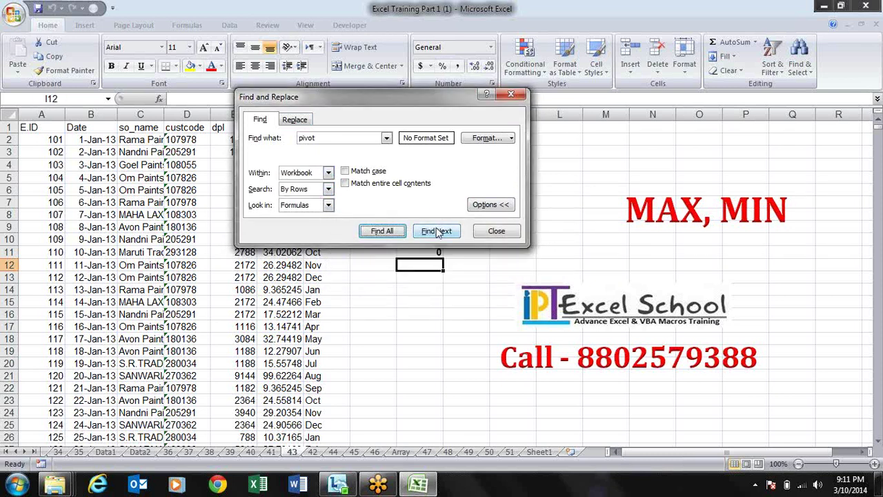
click(437, 232)
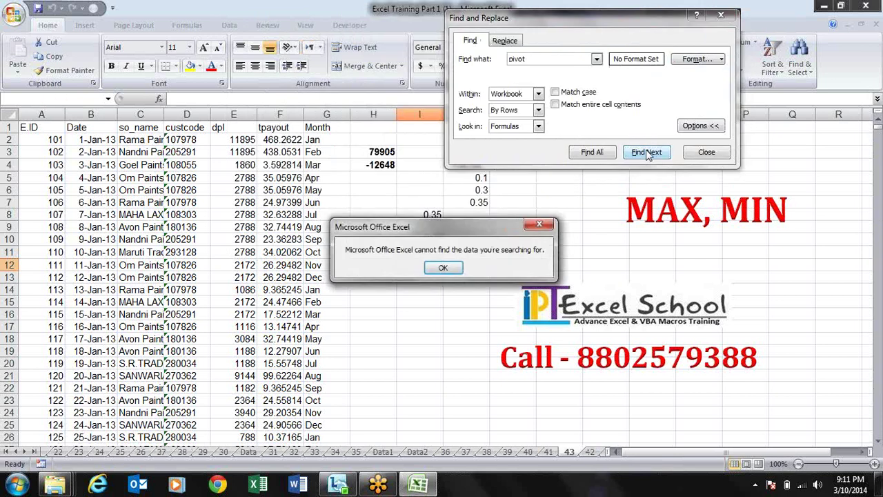
click(442, 269)
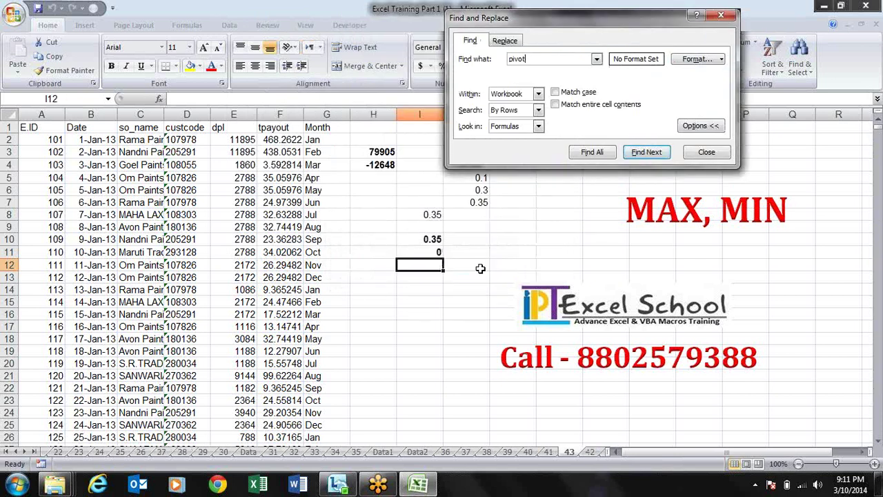
key(Escape)
Flip through the Data1 and Data2 sheets and back to the Data sheet.
click(385, 452)
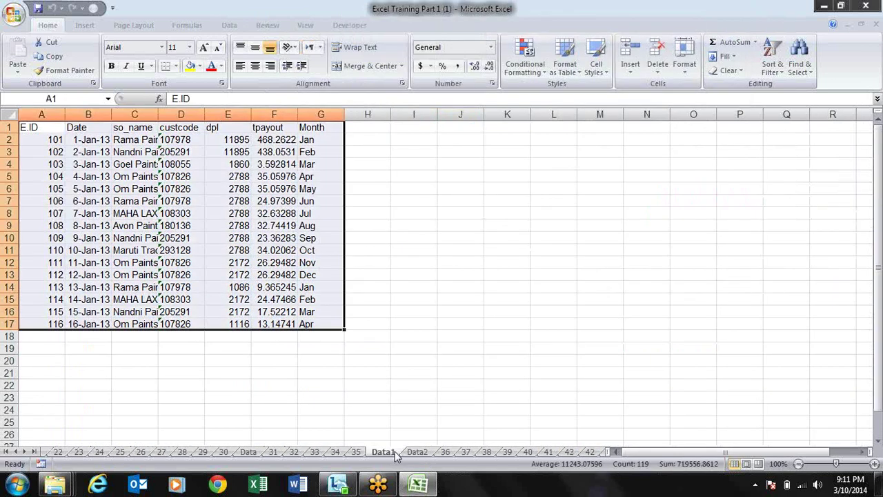
click(417, 453)
click(383, 452)
click(356, 453)
click(295, 452)
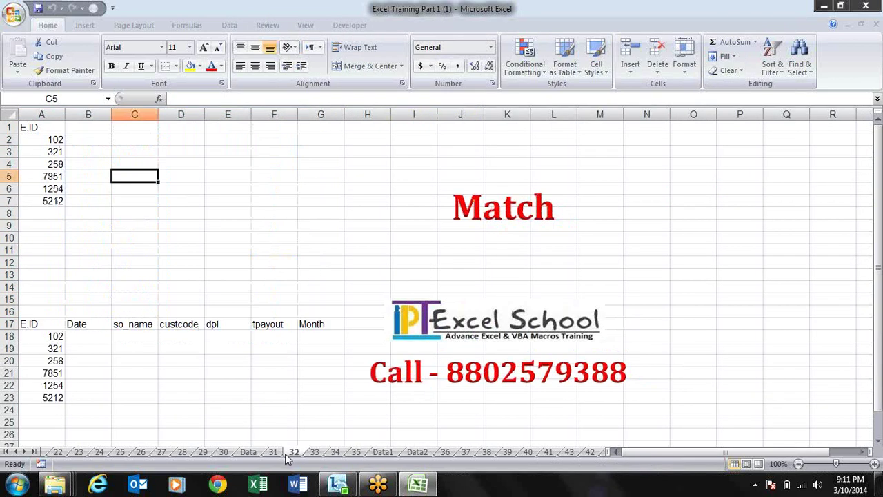
click(255, 454)
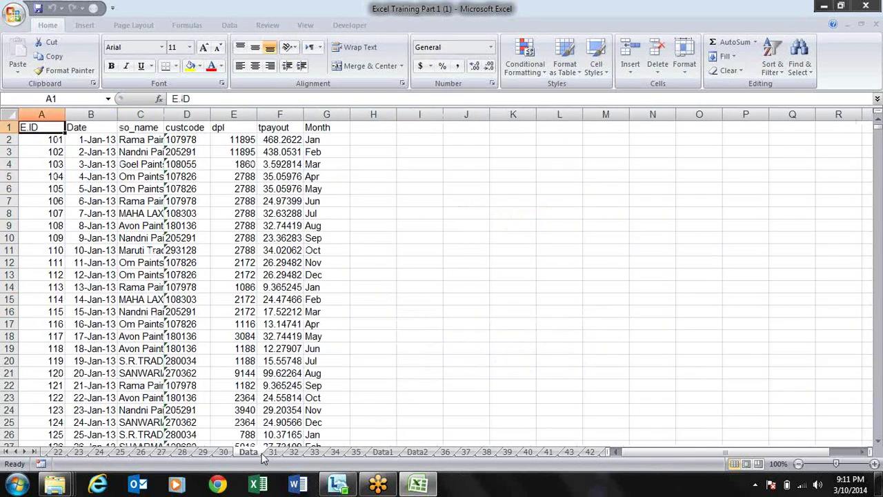
Select the Data sheet's table to confirm it runs to row 7887, then go to sheet 32.
key(Right)
key(ctrl+shift+Right)
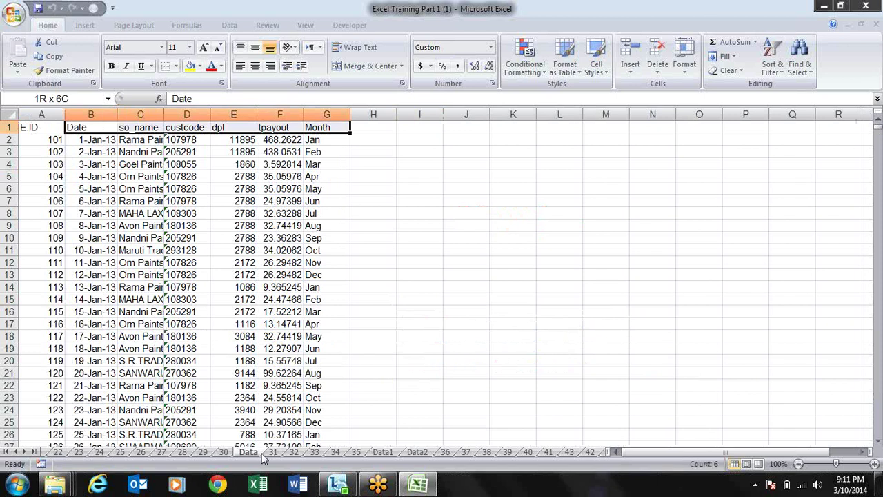
key(ctrl+shift+Down)
key(Up)
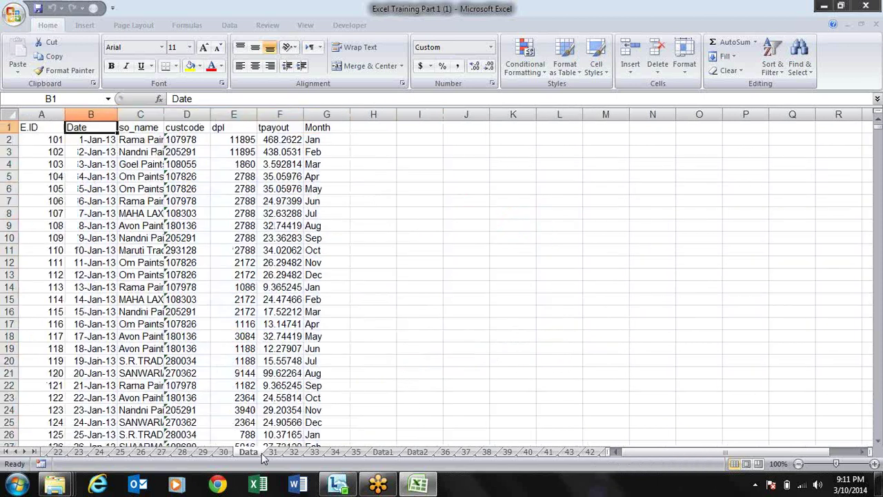
key(Right)
key(Right)
key(Left)
key(Left)
key(ctrl+shift+Right)
key(ctrl+shift+Down)
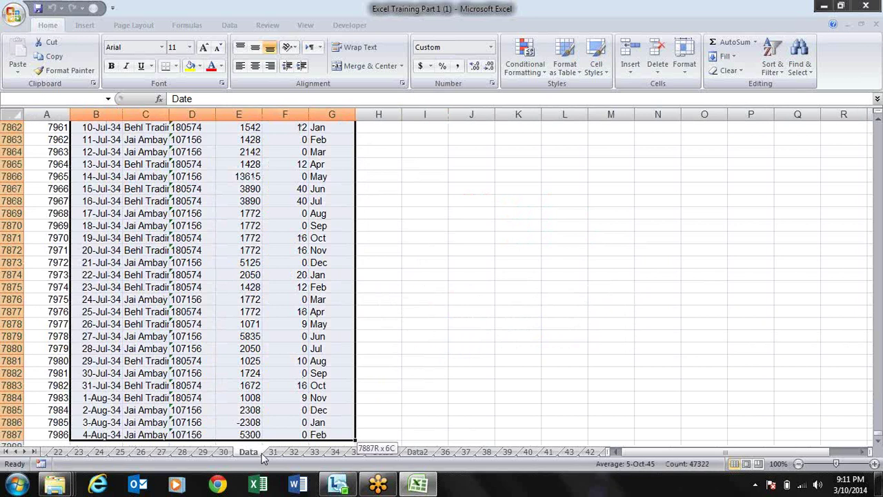
key(Up)
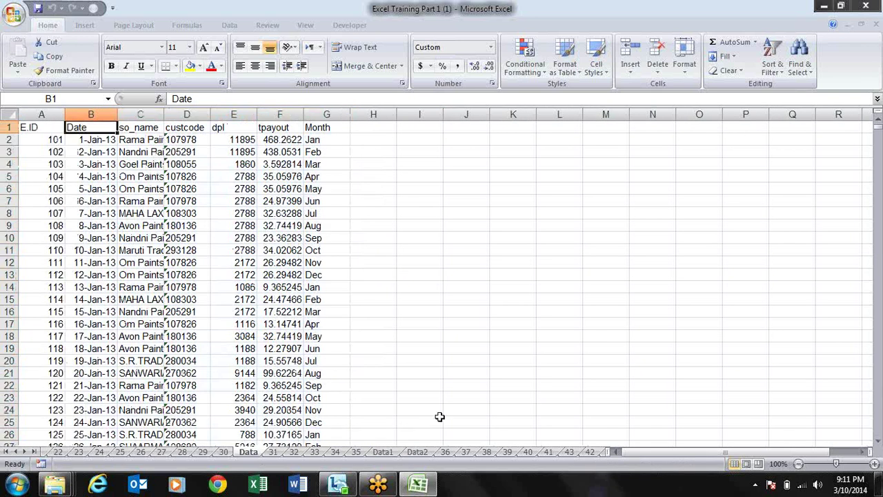
click(294, 452)
Step through sheets 34, 35 and Data1, then back to sheet 22's IFERROR example.
click(335, 452)
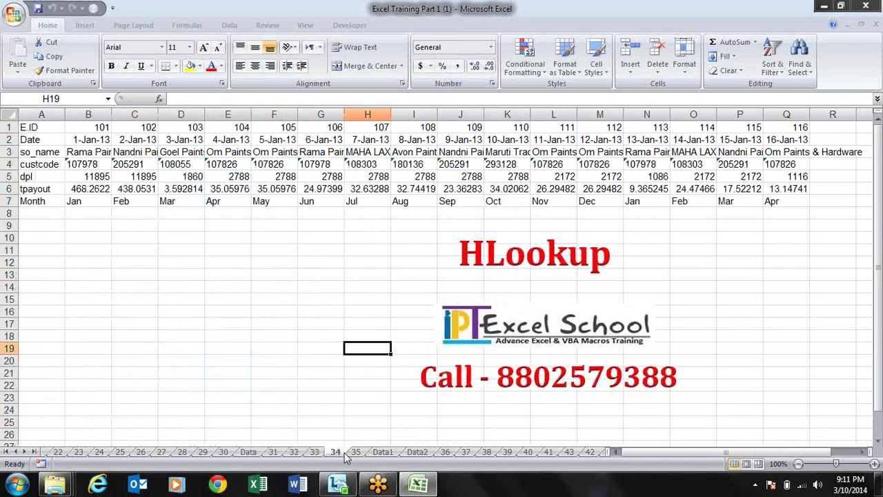
click(356, 452)
click(383, 452)
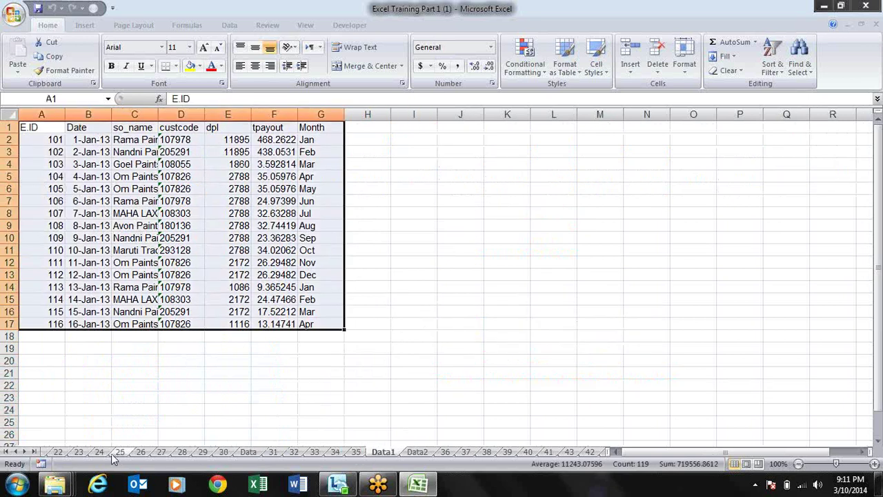
click(120, 452)
click(99, 452)
click(79, 452)
click(55, 454)
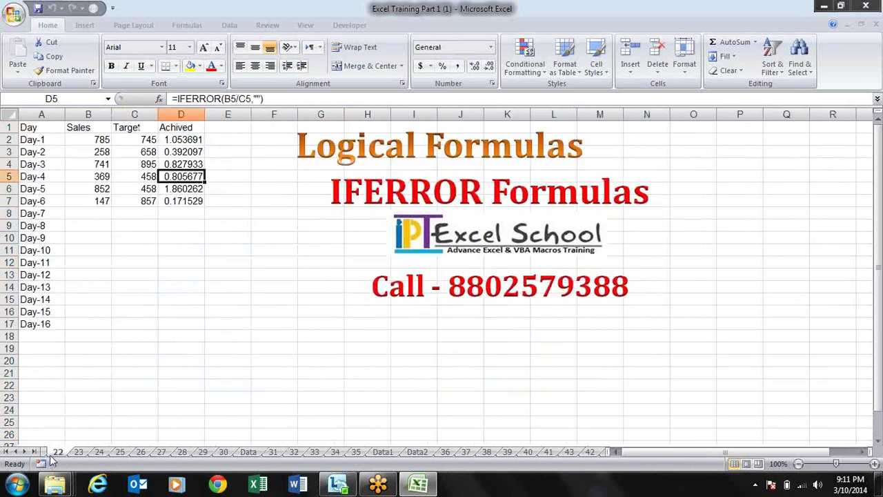
click(6, 451)
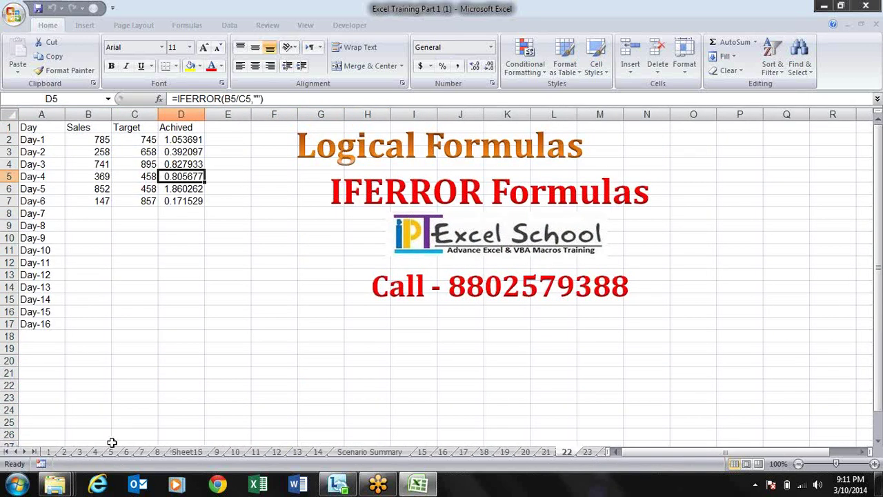
Page back through the formula, Goal Seek, chart and pivot sheets to sheet 8's raw data.
click(546, 452)
click(525, 452)
click(485, 452)
click(440, 454)
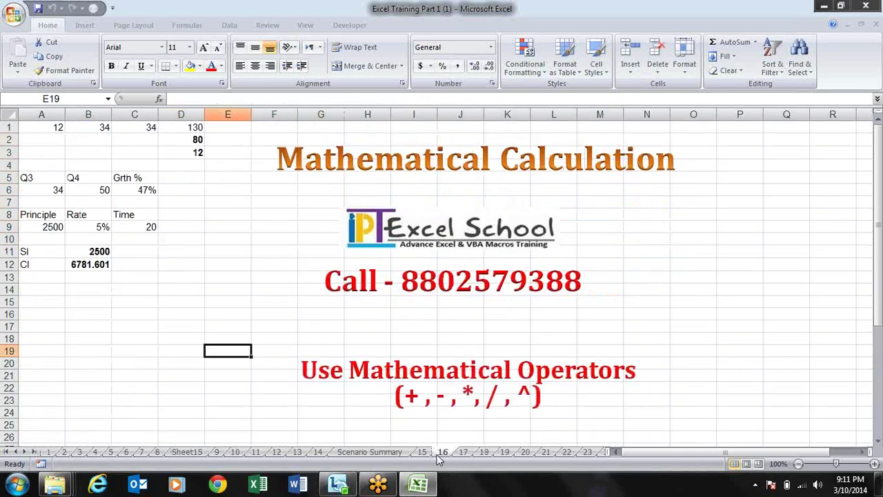
click(423, 454)
click(318, 454)
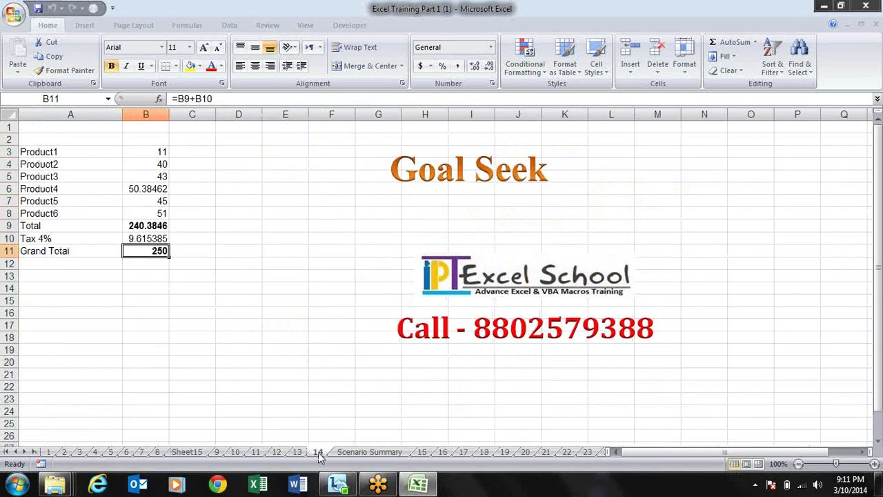
click(299, 453)
click(276, 453)
click(257, 453)
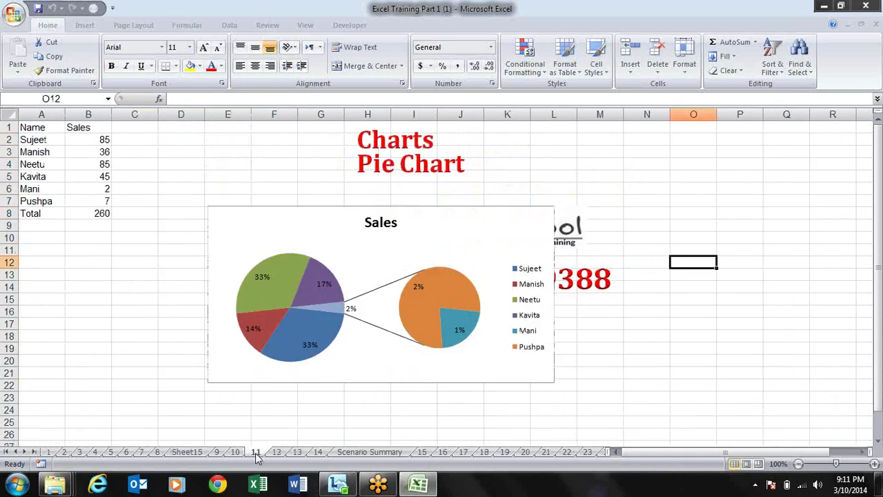
click(236, 452)
click(217, 453)
click(201, 454)
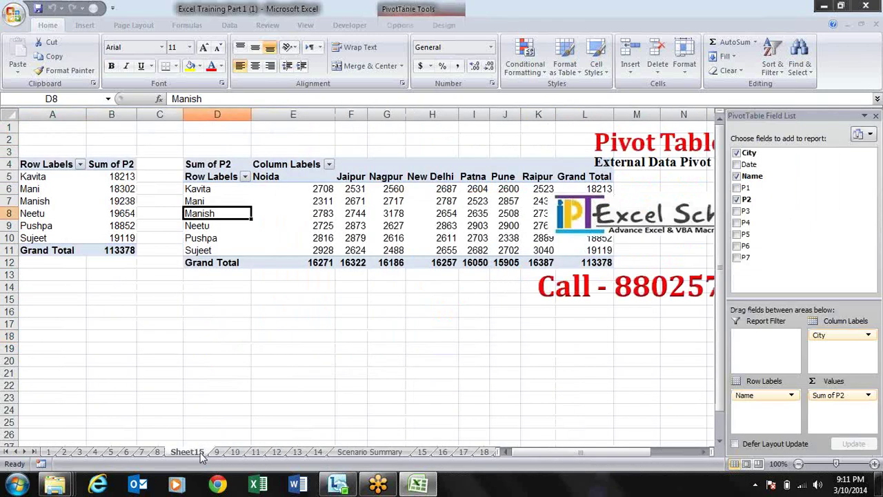
click(157, 452)
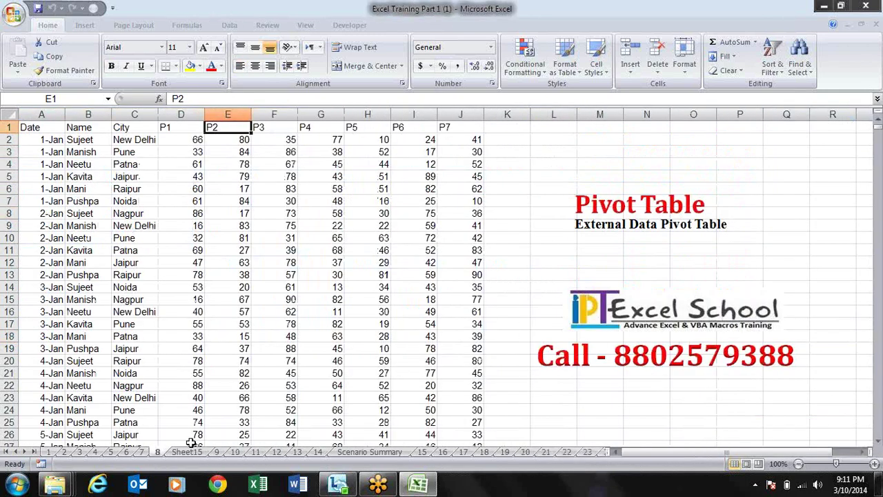
Copy the A1:J2288 Date-to-P7 table and paste it into Sheet1 of a new Book1.
key(Left)
key(Left)
key(Left)
key(Left)
key(ctrl+shift+Right)
key(ctrl+shift+Down)
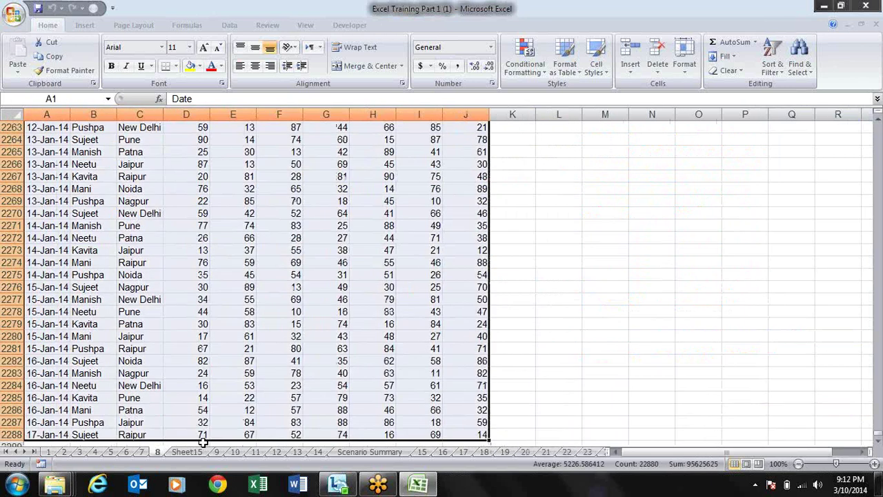
key(ctrl+c)
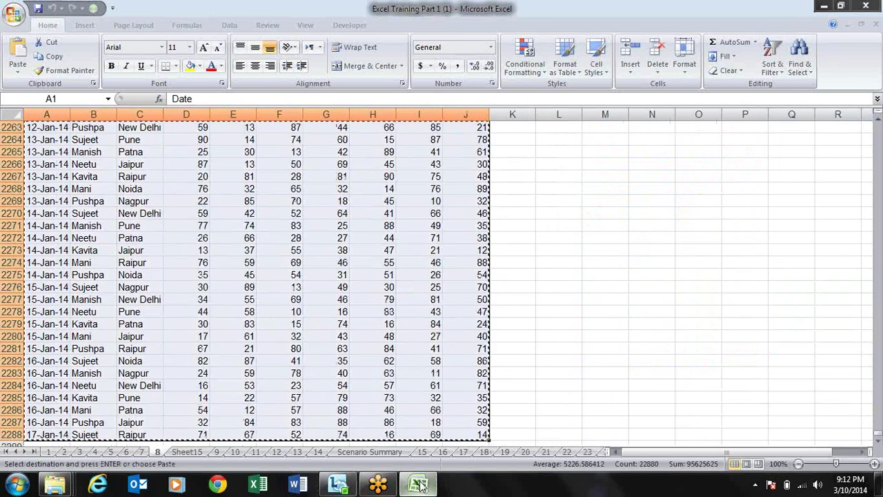
mouse_move(421, 486)
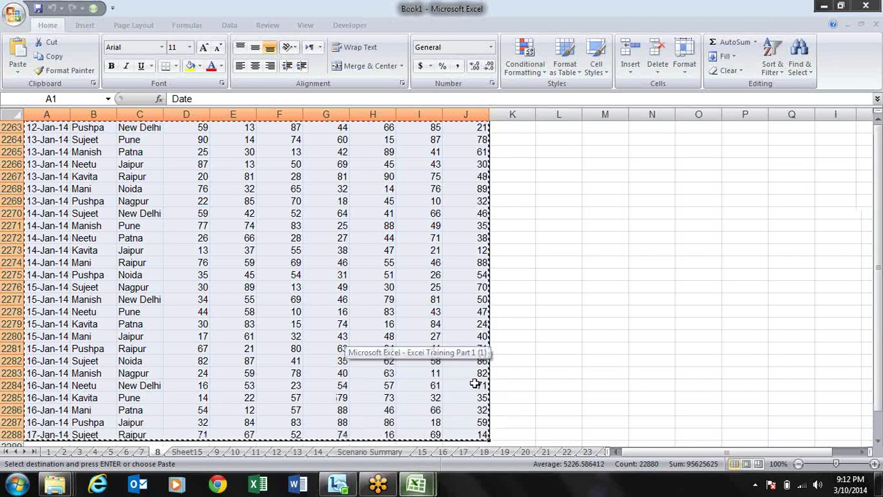
key(ctrl+n)
key(ctrl+v)
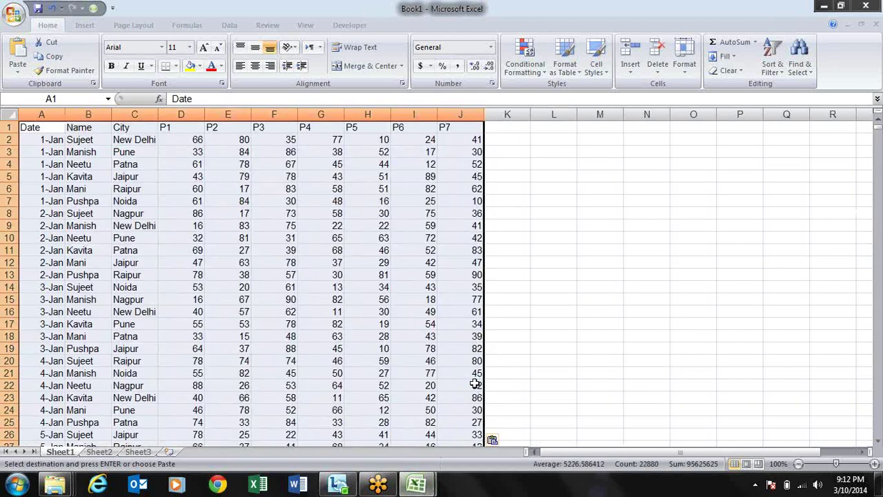
key(Right)
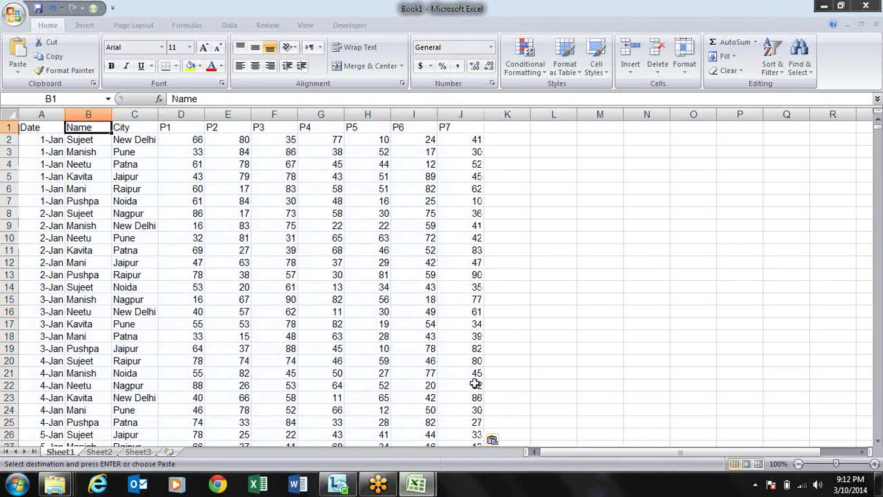
Close the training workbook without saving or keeping the clipboard contents.
click(417, 485)
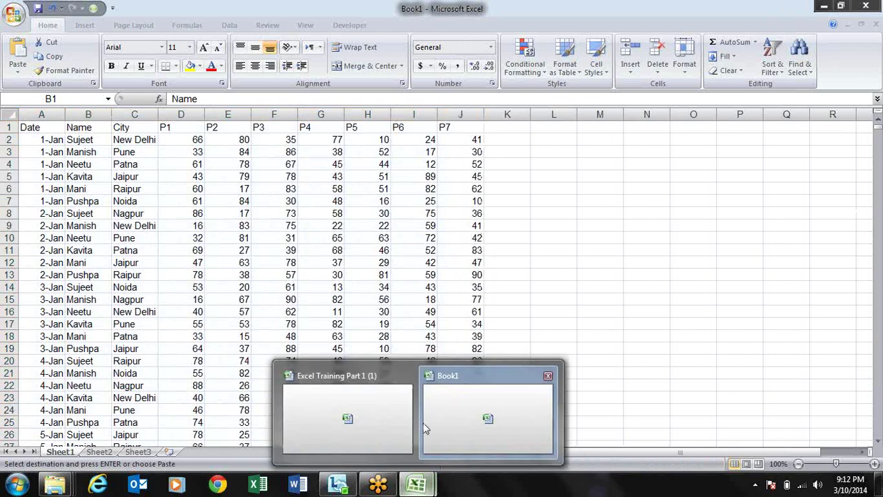
click(367, 392)
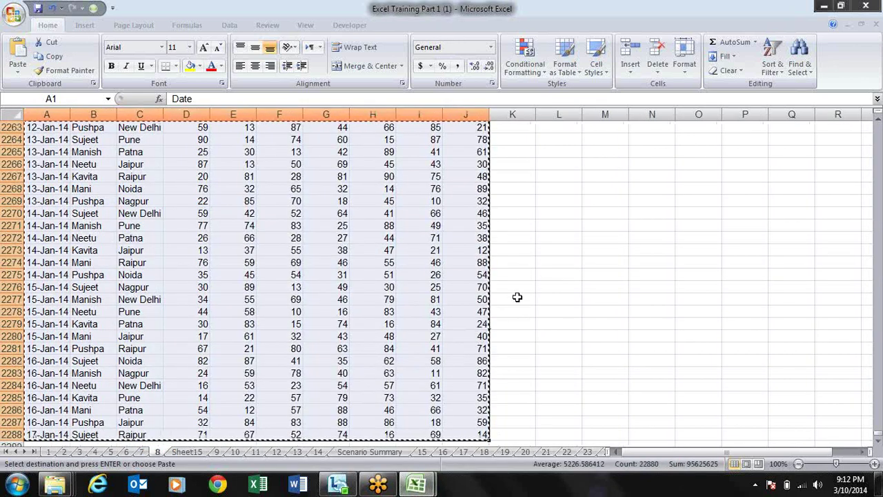
click(871, 7)
click(445, 276)
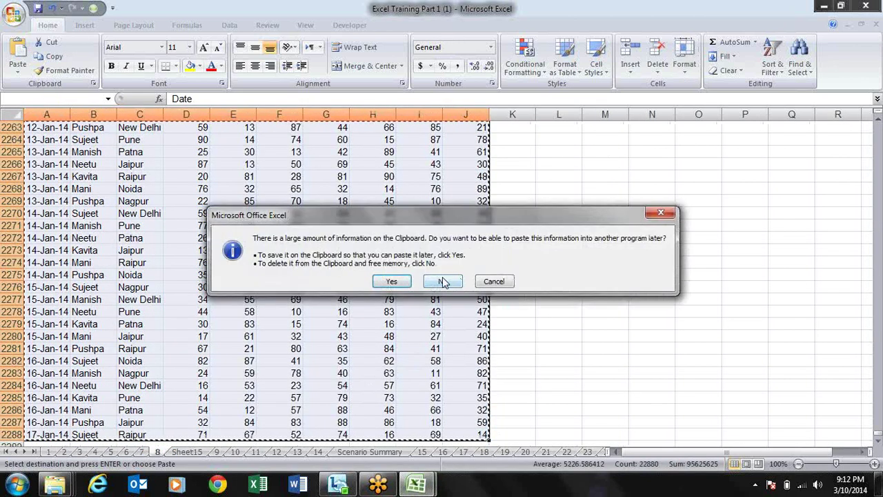
click(445, 282)
key(Right)
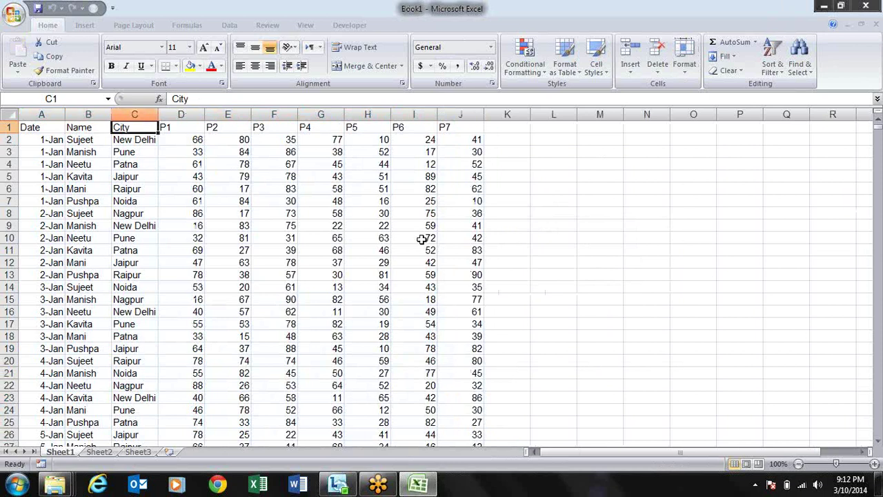
key(Right)
key(Home)
key(Right)
key(Right)
key(Right)
key(Right)
key(Right)
key(Right)
key(Left)
key(Left)
key(Left)
key(Left)
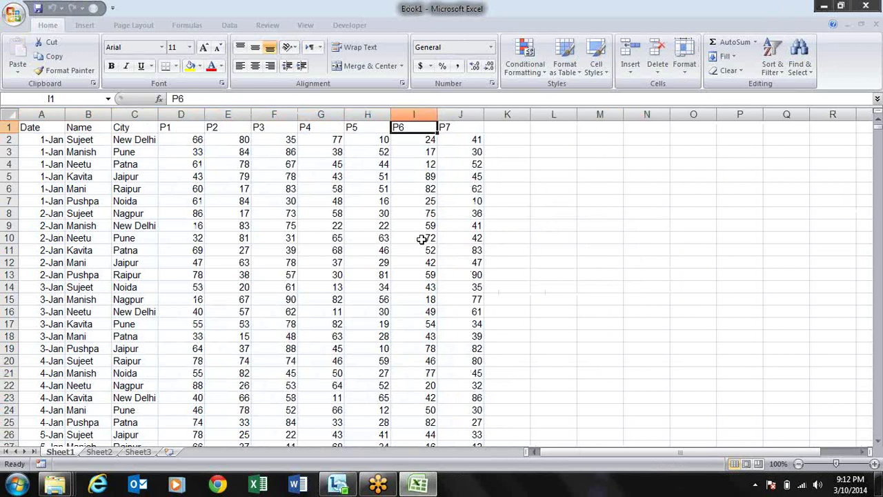
key(Home)
key(Right)
key(Right)
key(Right)
key(Right)
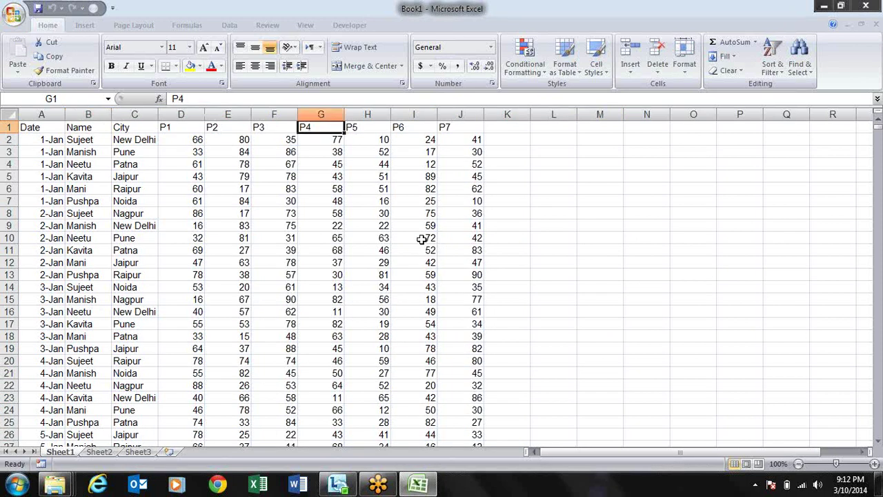
key(Right)
key(Right)
key(Right)
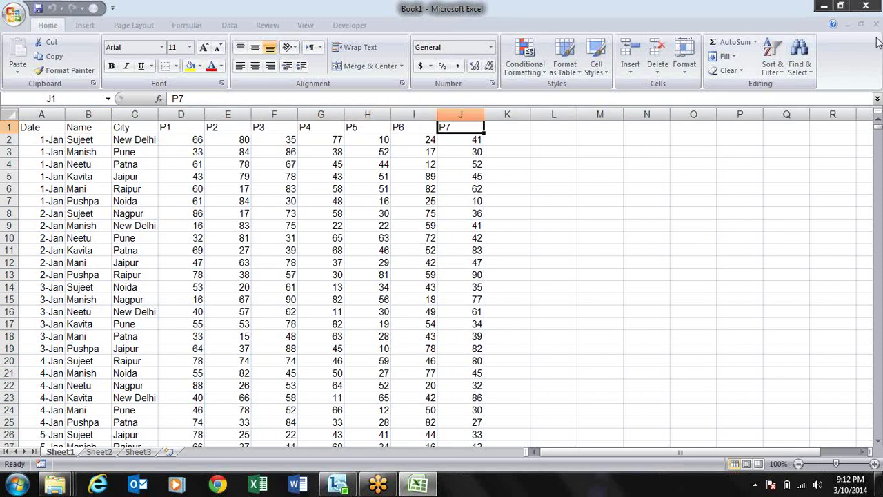
click(872, 28)
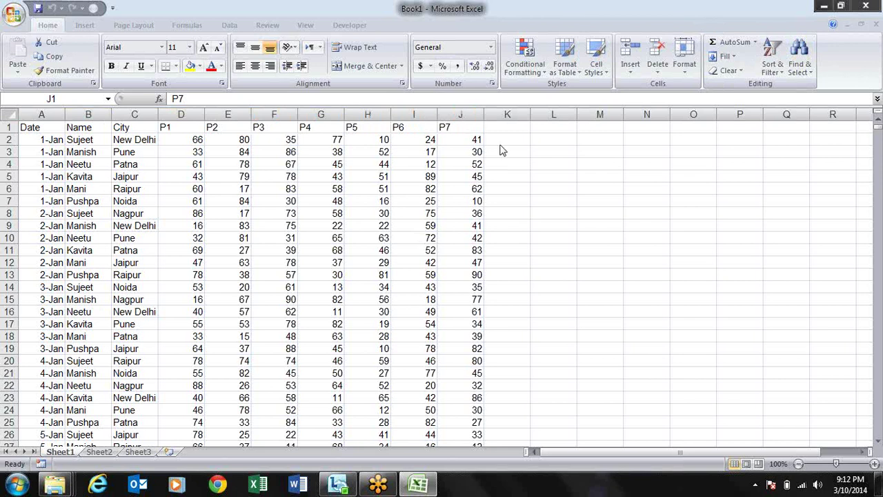
click(468, 128)
key(ctrl+shift+Left)
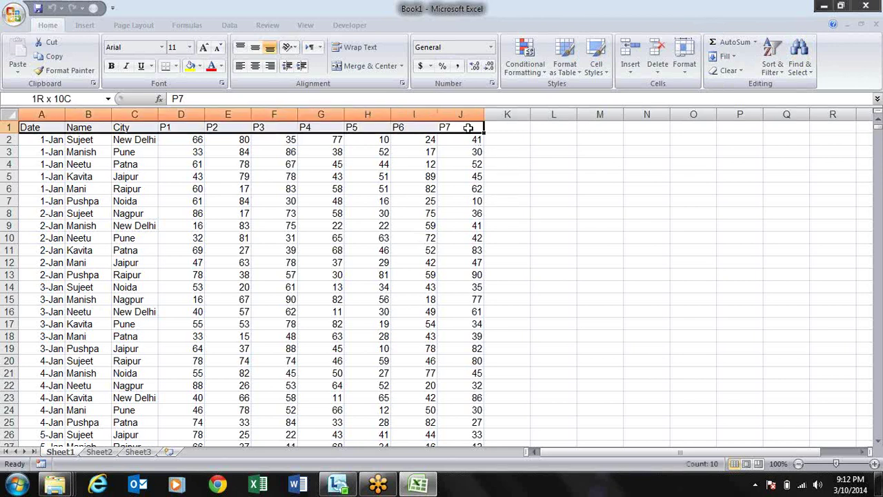
key(Right)
key(Right)
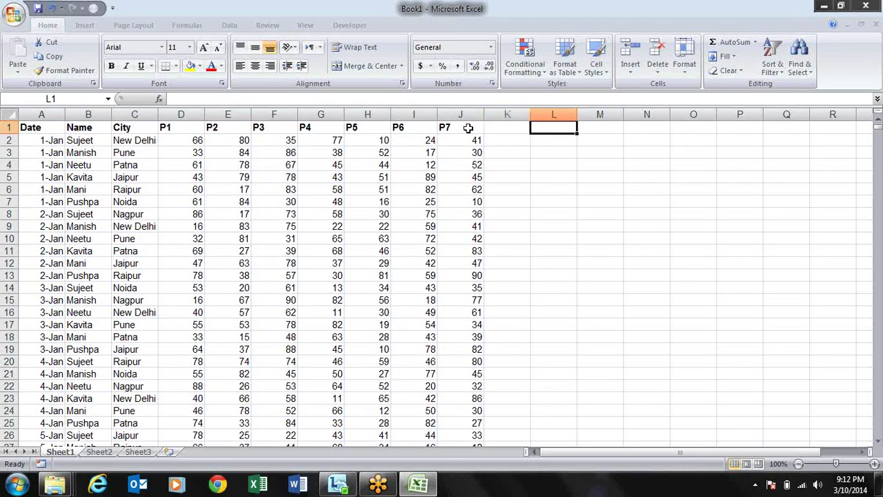
key(Left)
key(Left)
key(Left)
key(Left)
key(Left)
key(Left)
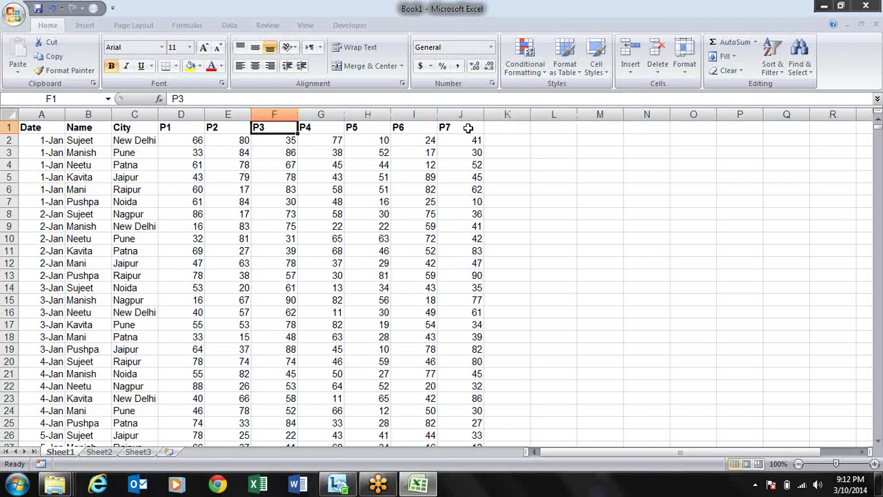
key(Left)
key(Left)
key(Left)
key(Left)
key(Left)
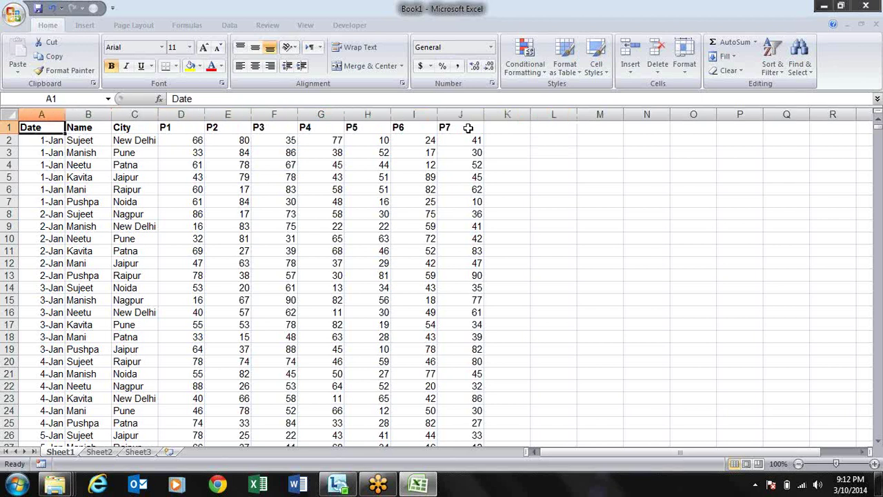
key(Right)
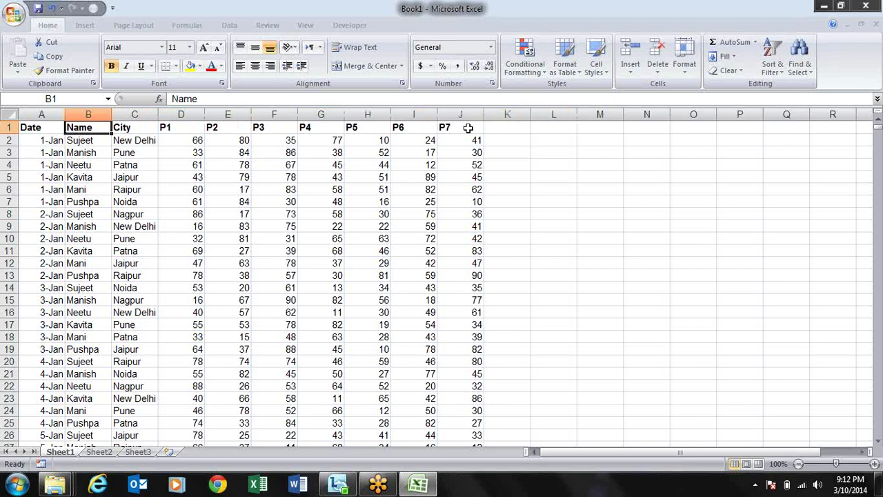
key(Left)
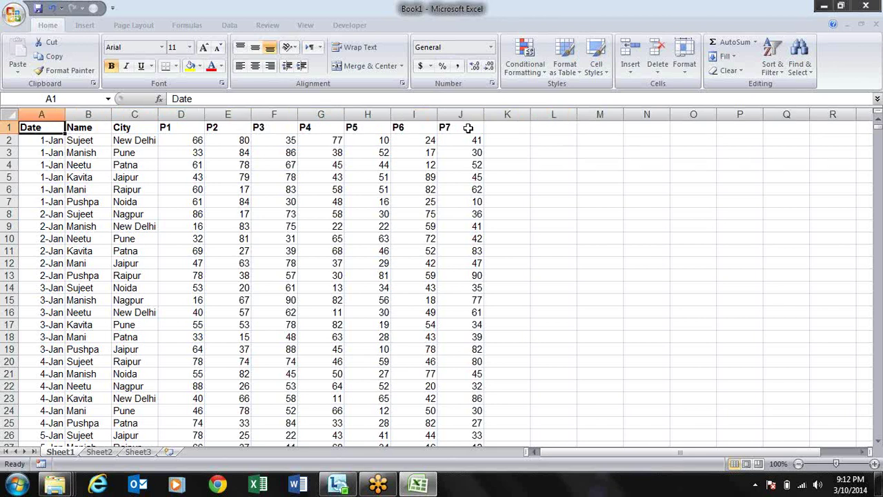
key(Down)
key(Down)
key(Down)
key(Down)
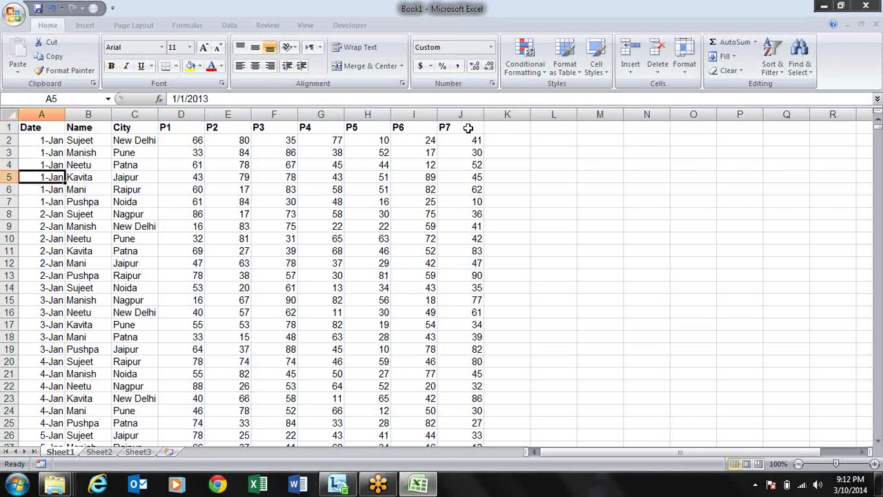
key(Up)
key(Up)
key(Up)
key(Up)
key(Right)
key(Right)
key(Right)
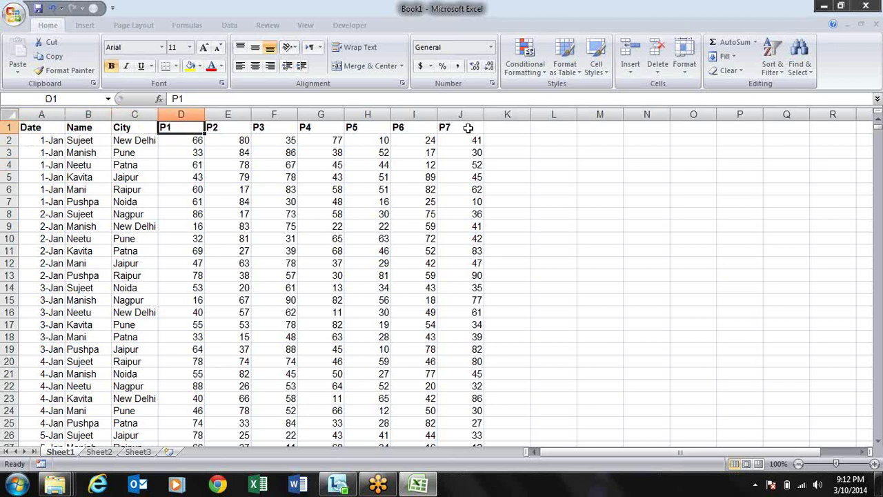
text(S1)
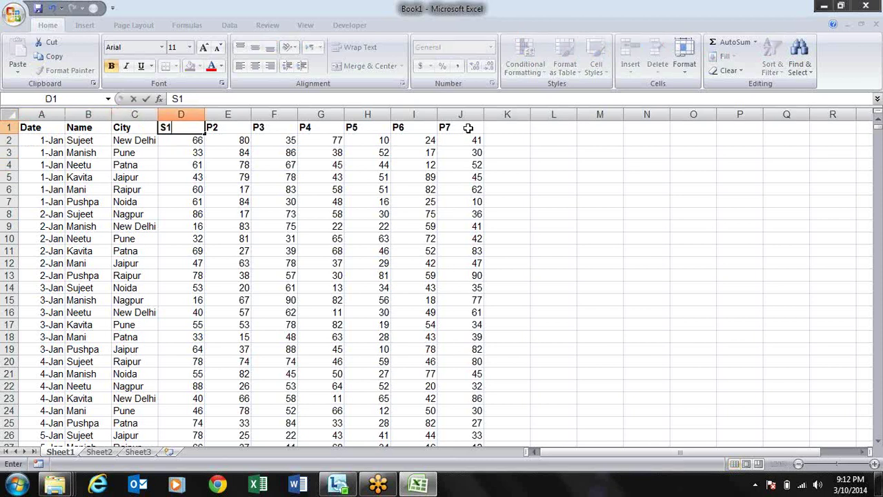
key(Return)
key(Up)
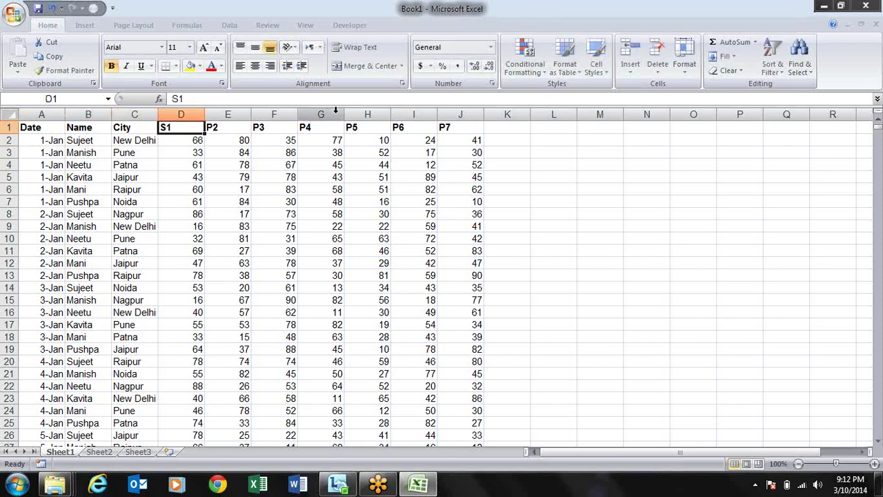
key(ctrl+z)
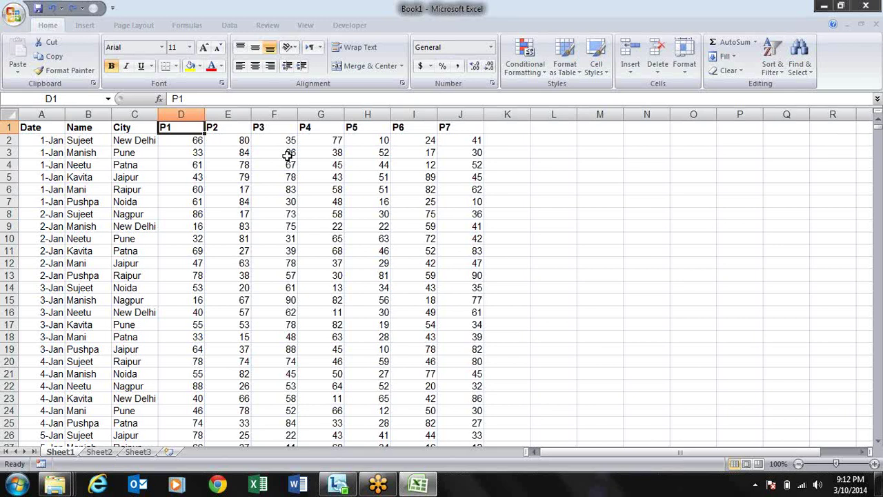
key(Right)
key(Right)
key(Right)
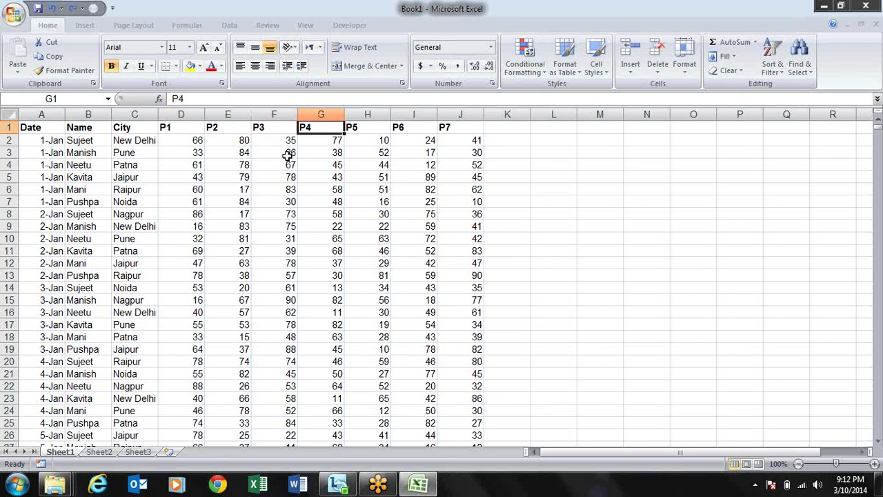
key(Right)
key(Right)
key(Right)
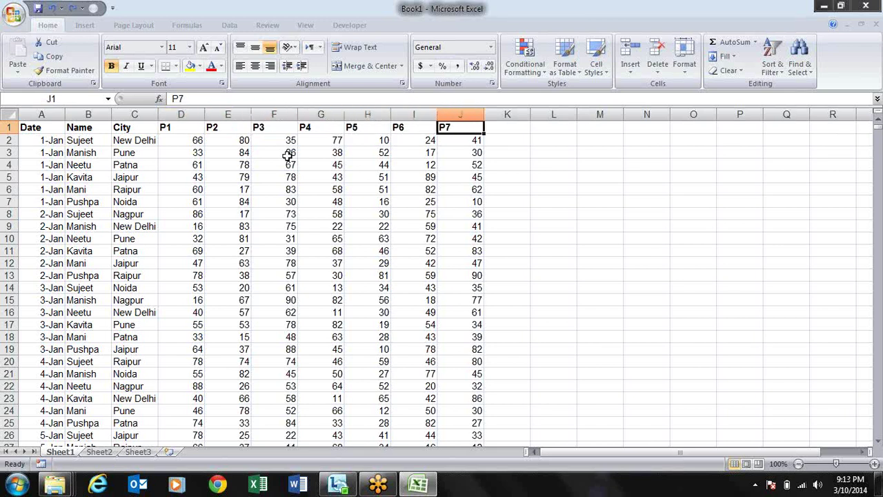
key(Left)
key(Left)
key(Left)
key(Home)
key(Right)
key(Right)
key(Left)
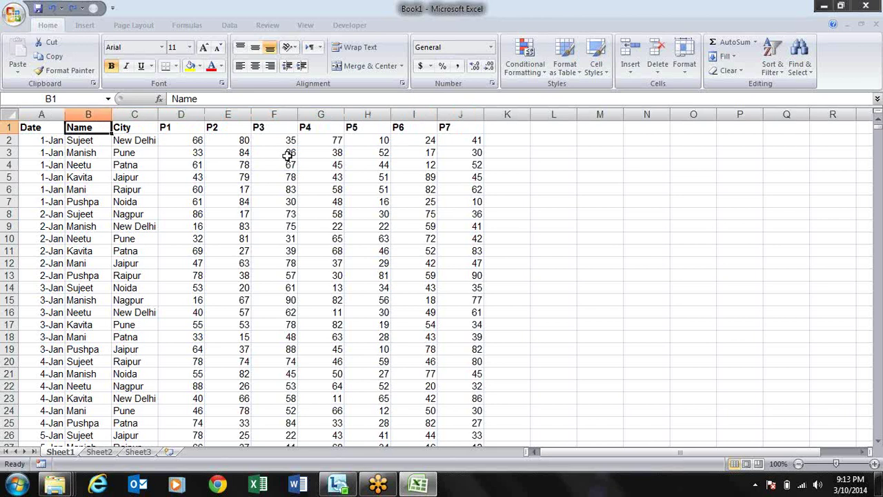
key(Left)
key(Down)
key(Down)
key(Up)
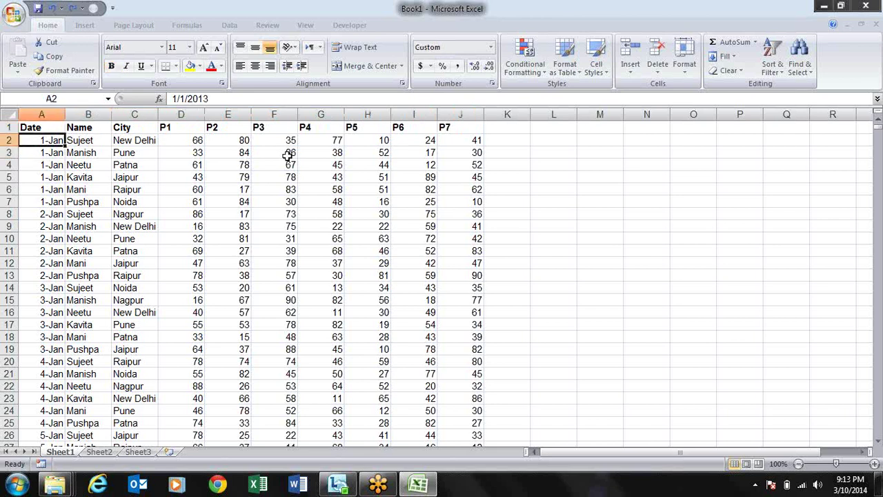
key(Right)
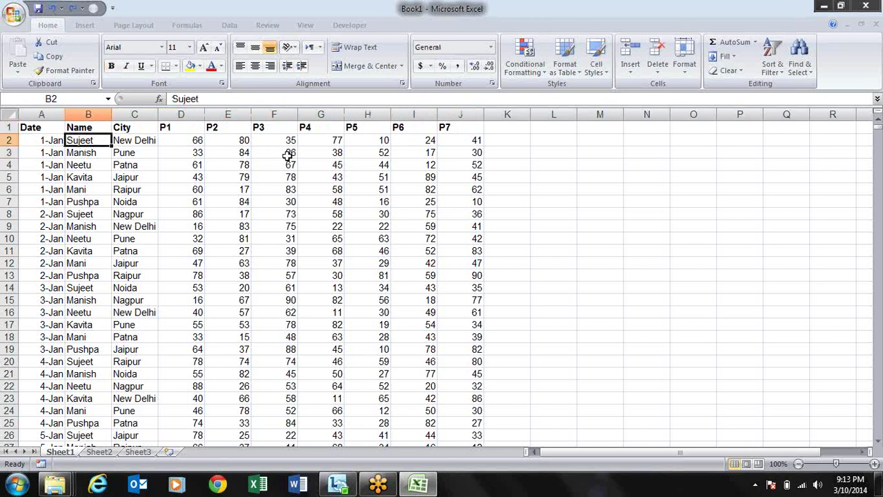
key(Right)
key(Right)
key(Right)
key(Right)
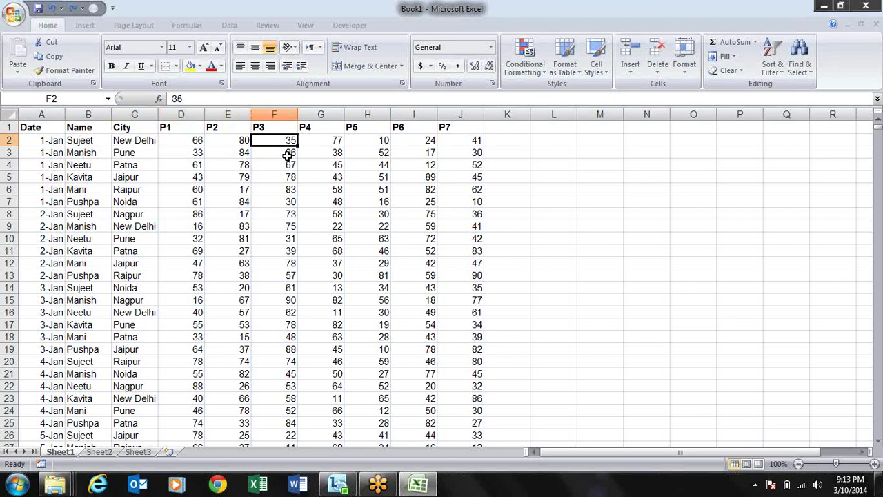
key(Right)
key(Left)
key(Left)
key(Left)
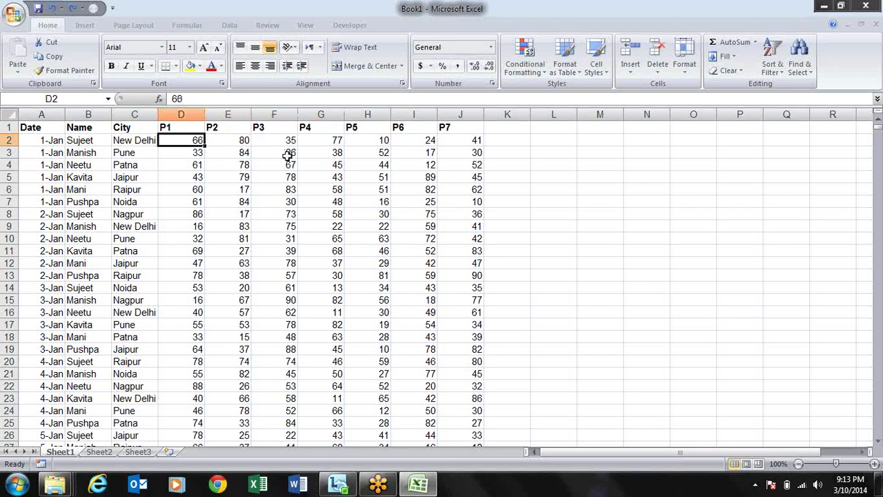
key(ctrl+Down)
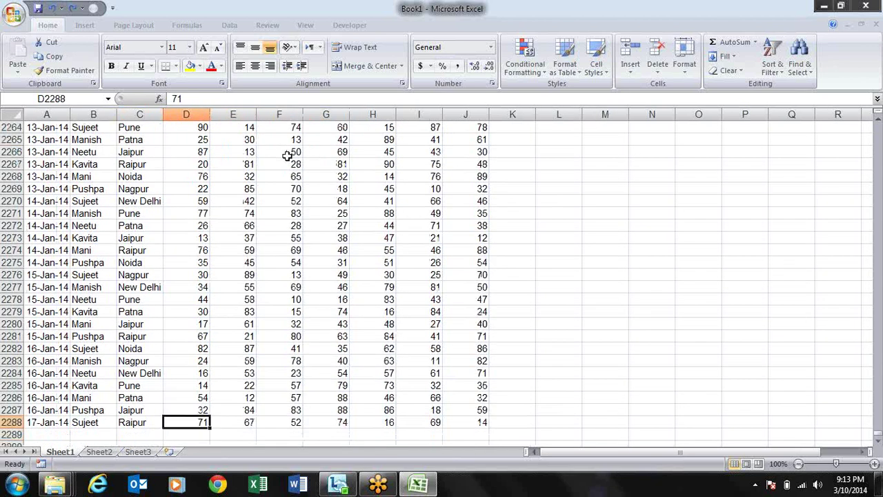
key(ctrl+Up)
key(Left)
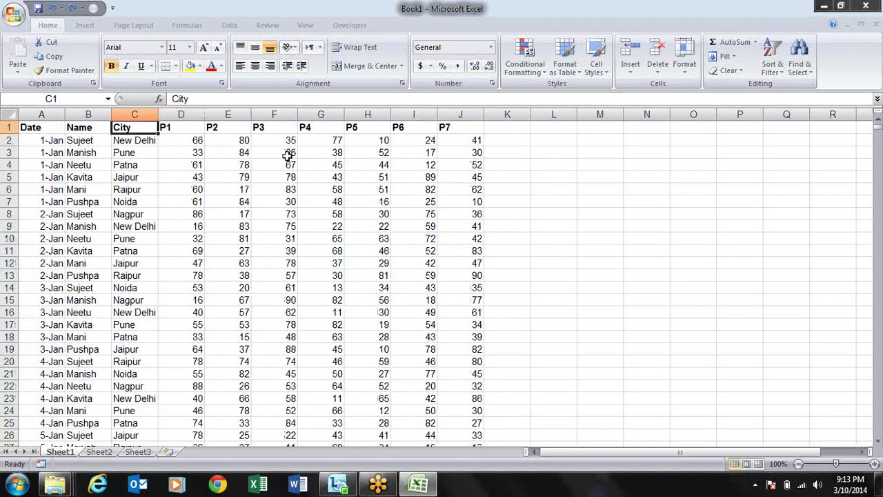
key(Left)
key(Left)
key(Down)
key(Down)
key(Down)
key(Down)
key(Down)
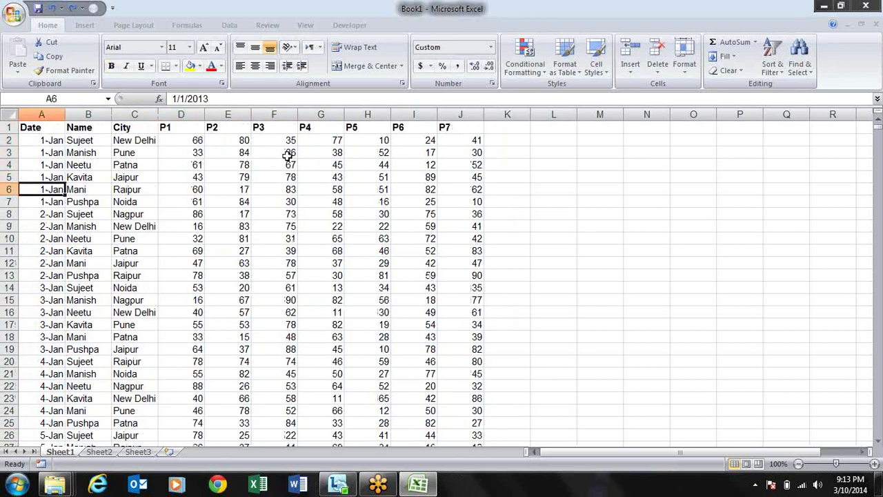
key(Down)
key(Down)
key(Down)
key(Down)
key(Down)
key(Down)
key(Down)
key(Up)
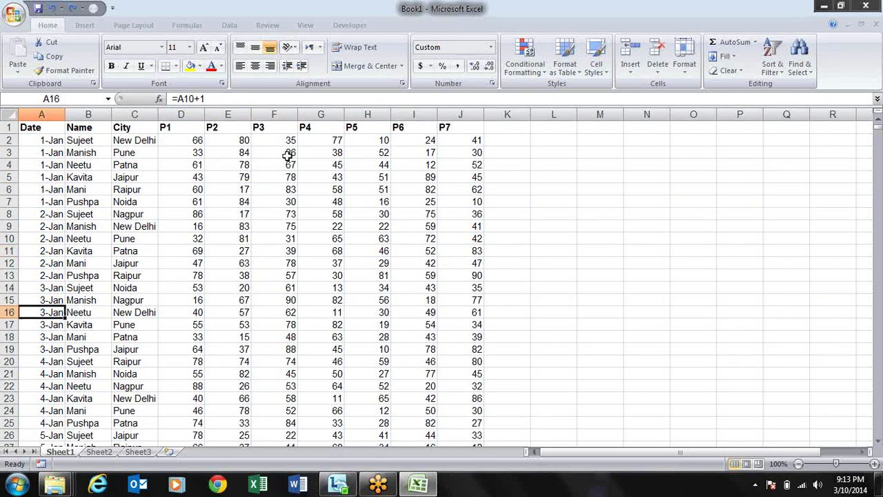
key(Up)
key(Up)
key(Up)
key(Down)
key(Down)
key(Down)
key(Down)
key(Down)
key(Down)
key(Down)
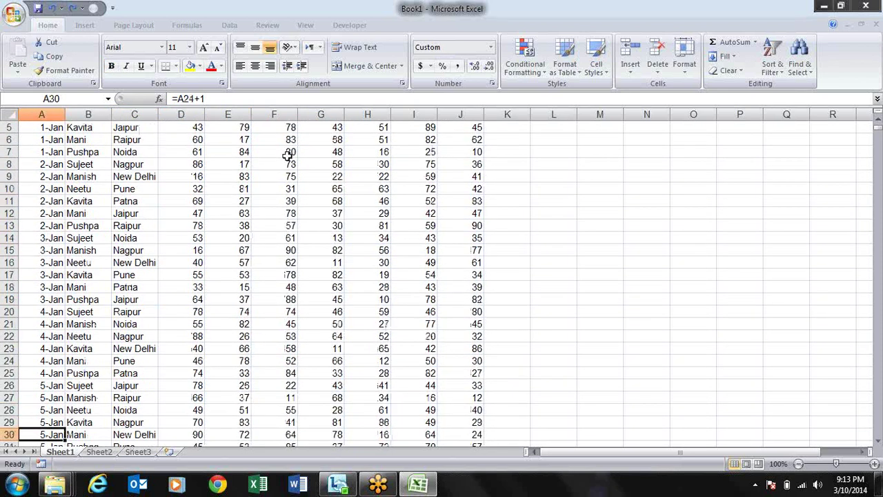
key(Up)
key(Up)
key(Up)
key(Up)
key(Up)
key(Up)
key(Up)
key(Up)
key(Up)
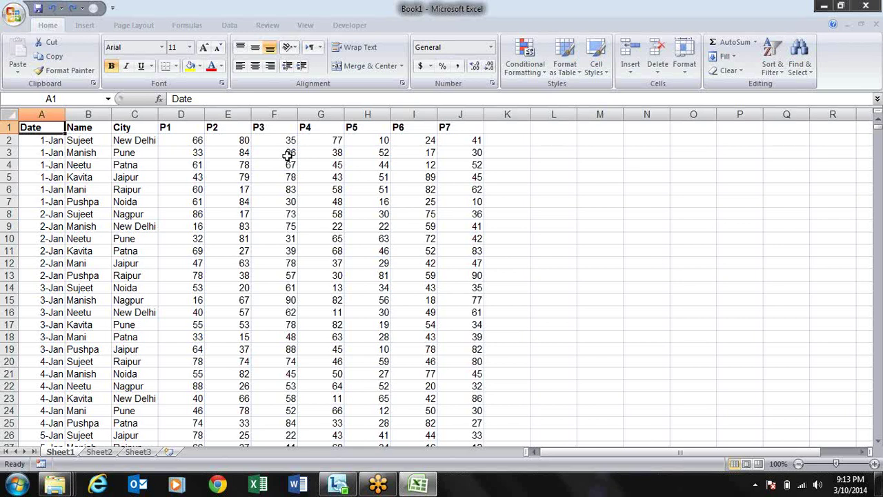
key(Right)
key(Right)
key(Right)
key(Right)
key(Right)
key(Right)
key(Right)
key(Right)
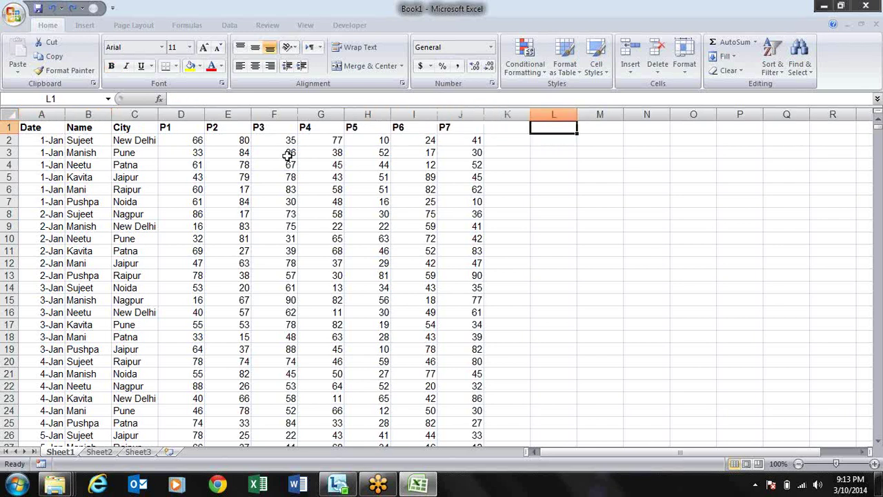
key(Down)
key(Down)
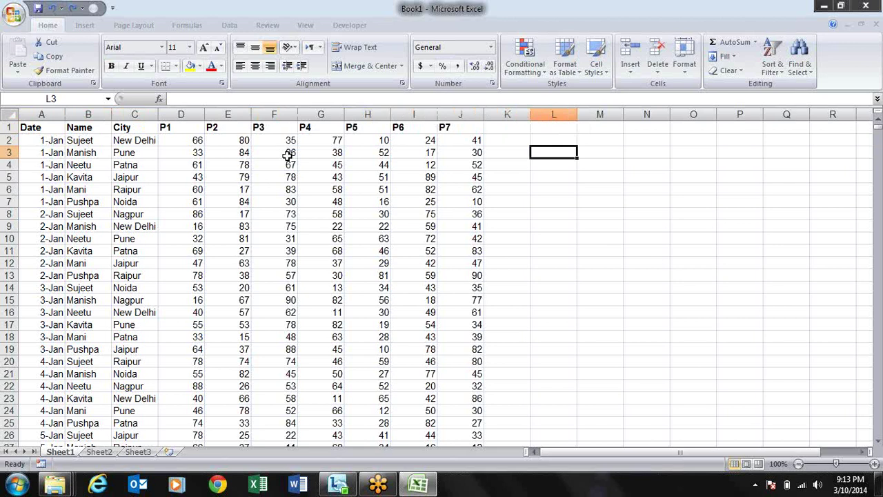
key(Left)
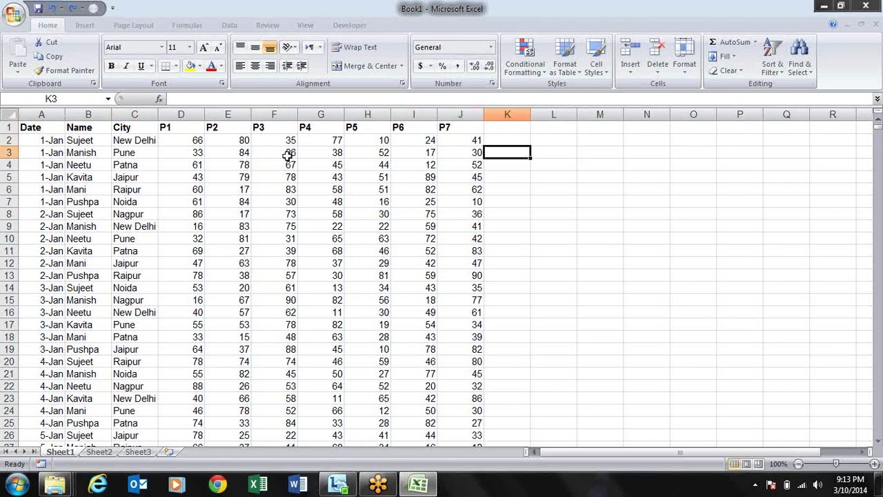
key(Left)
key(Left)
key(Left)
key(Up)
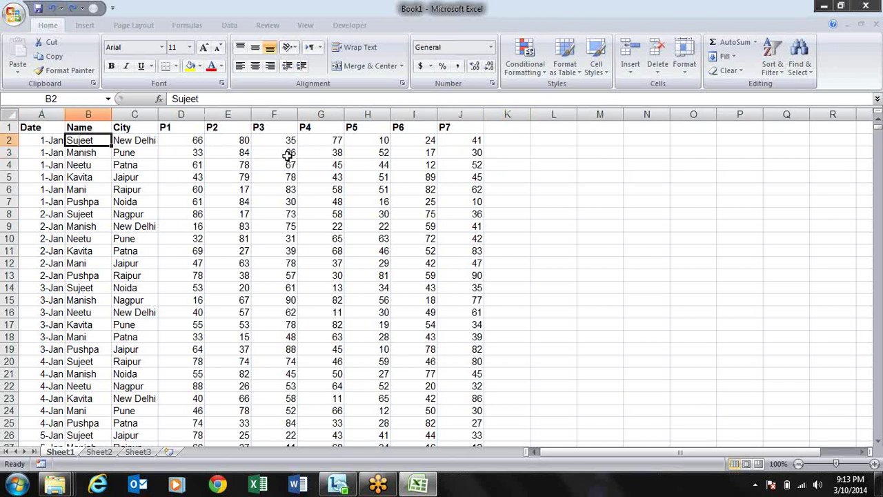
key(shift+Down)
key(shift+Down)
key(shift+Down)
key(shift+Down)
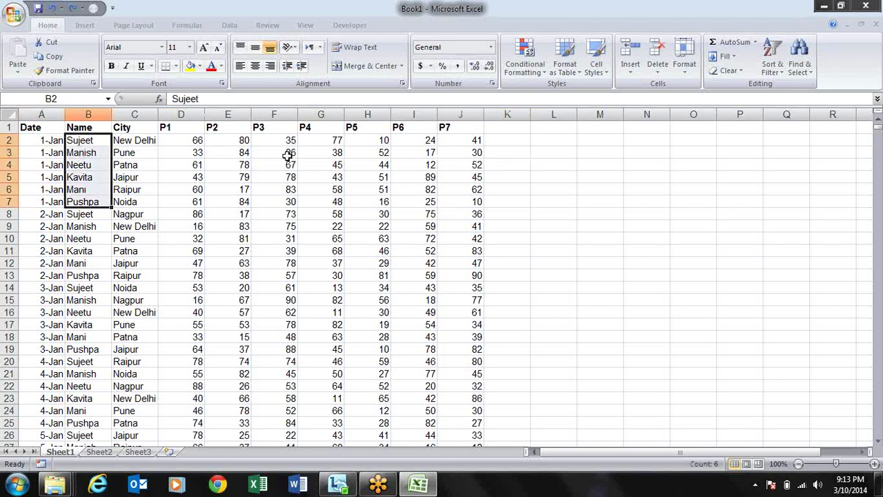
key(shift+Up)
key(shift+Up)
key(shift+Up)
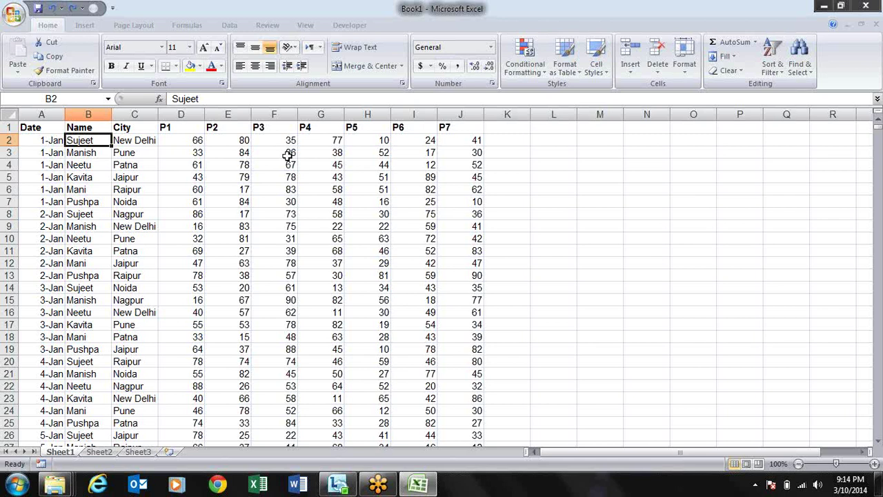
key(Right)
key(Right)
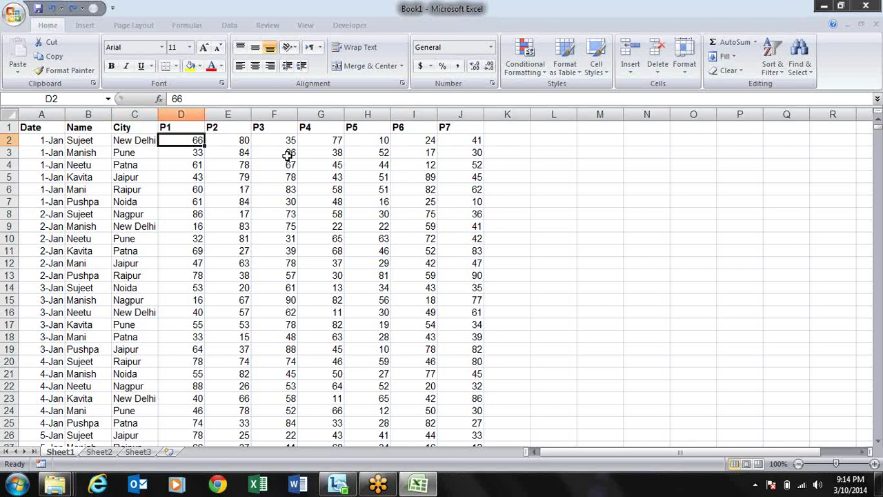
key(Right)
key(Left)
key(Left)
key(Left)
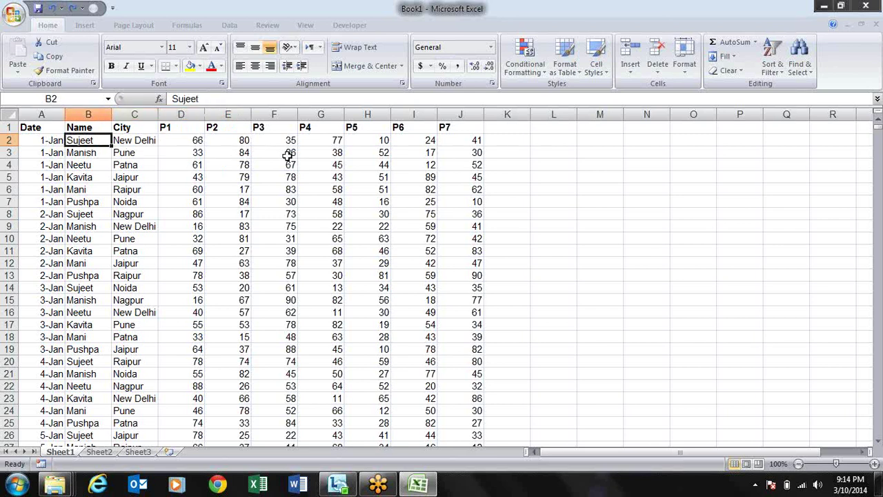
key(Left)
key(Right)
key(Right)
key(Right)
key(Left)
key(Left)
key(Right)
key(Right)
key(Left)
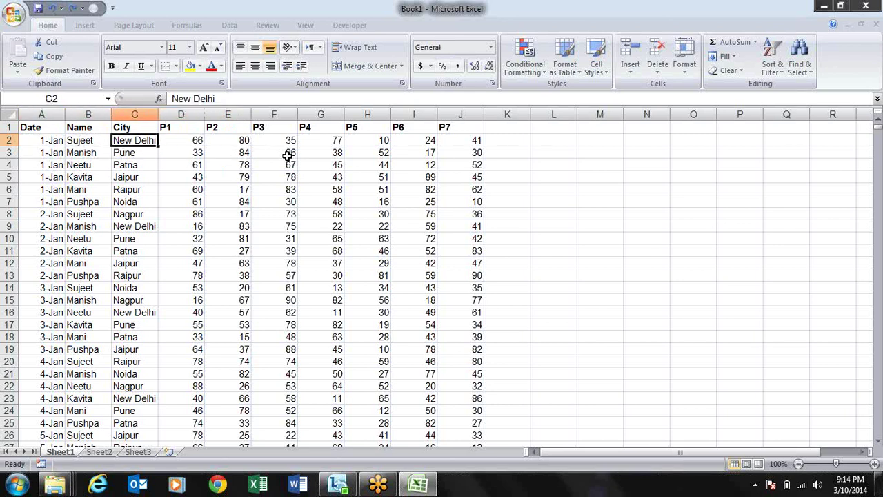
key(Right)
key(Left)
key(Left)
key(Right)
key(Right)
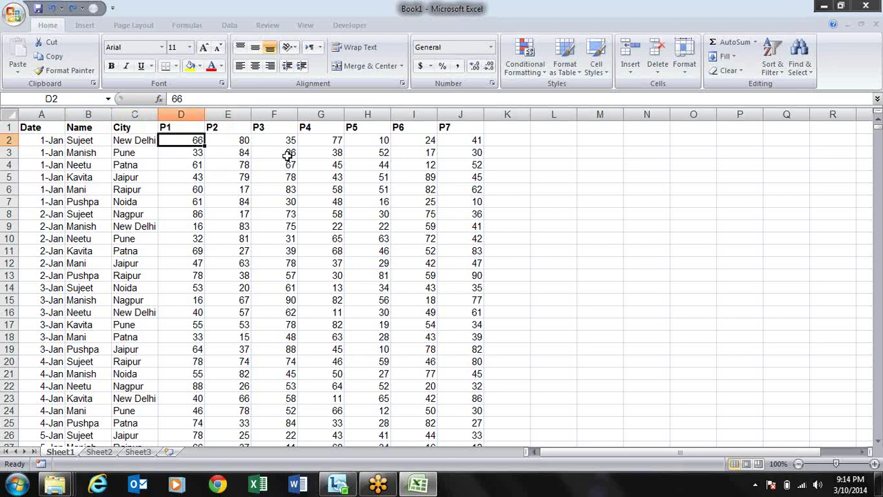
key(Left)
key(Left)
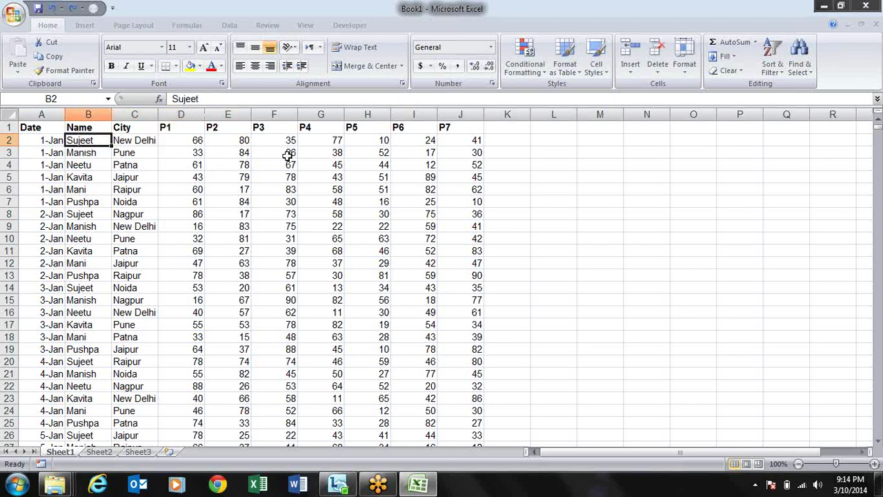
key(Left)
key(Down)
key(Down)
key(Down)
key(Up)
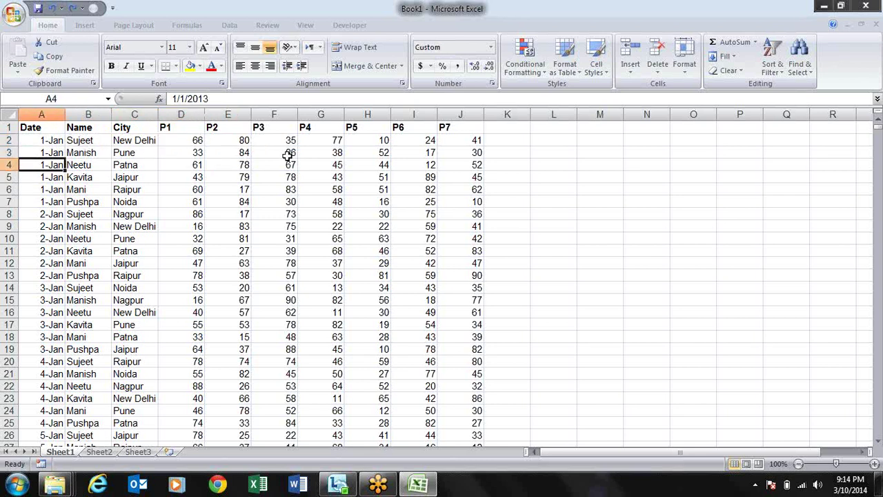
key(Up)
key(Up)
key(Right)
key(Right)
key(Right)
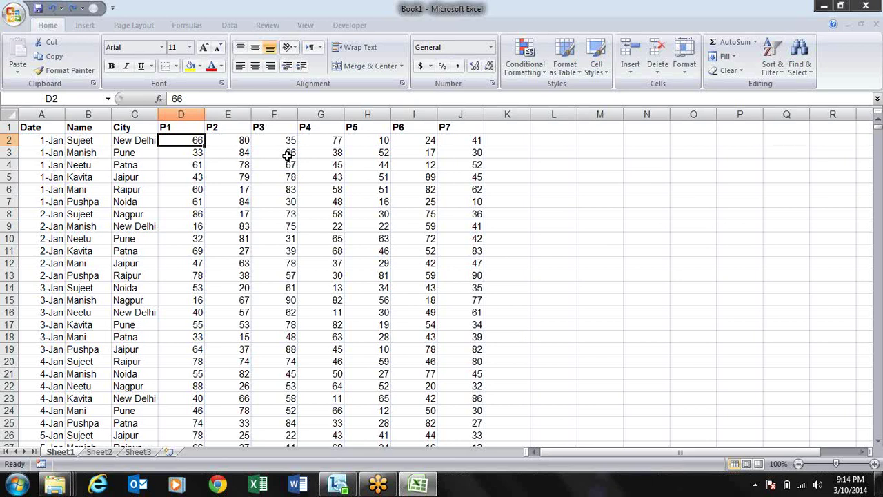
key(Left)
key(Left)
key(Left)
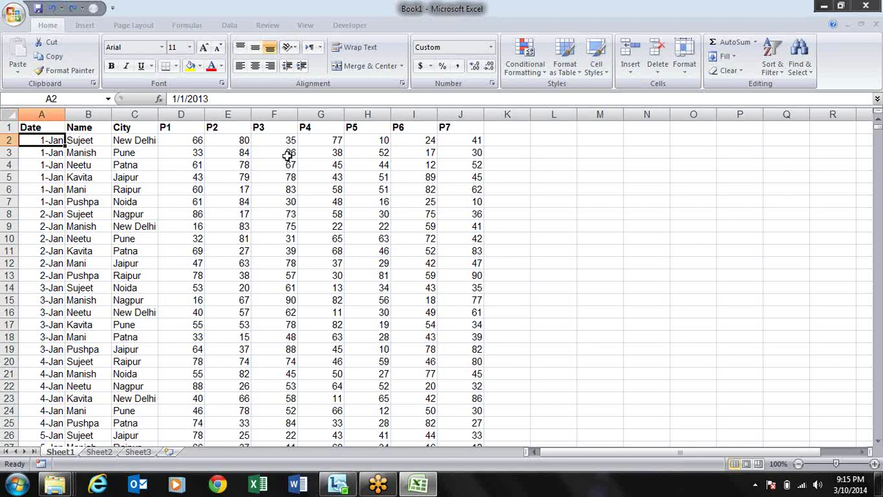
Select A1:J2288, the full table from the Date header down to row 2288.
key(Up)
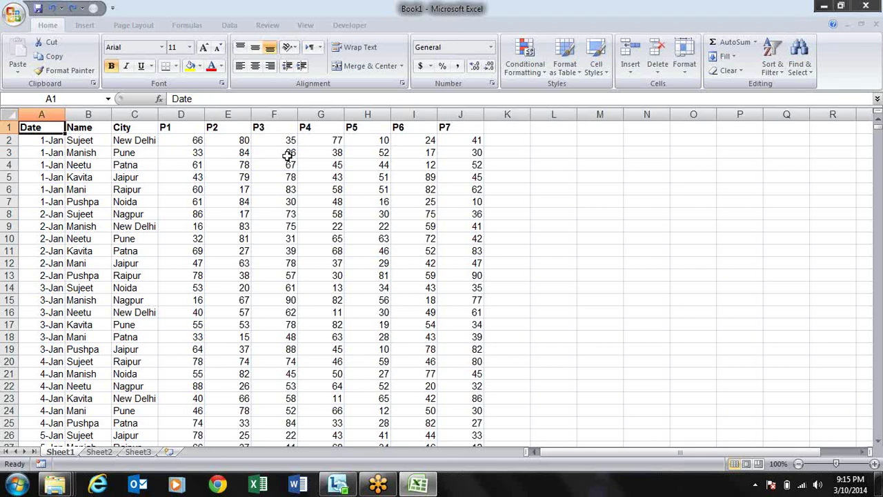
key(ctrl+shift+Right)
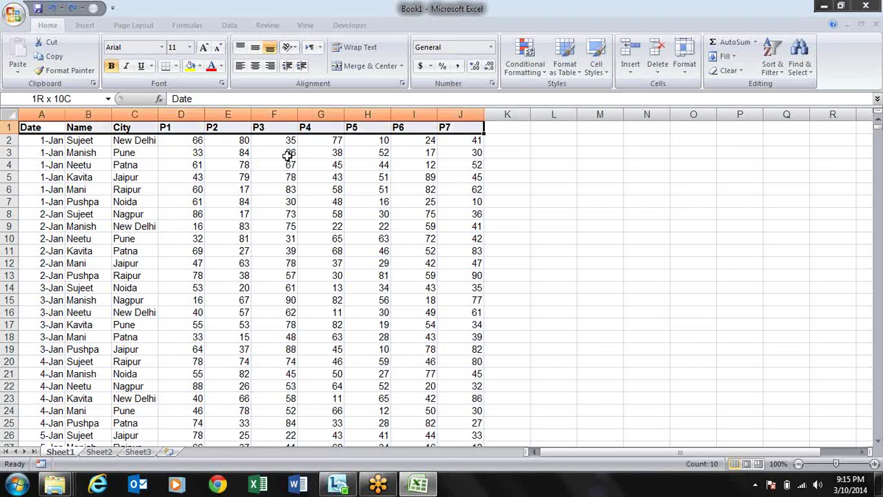
key(ctrl+shift+Down)
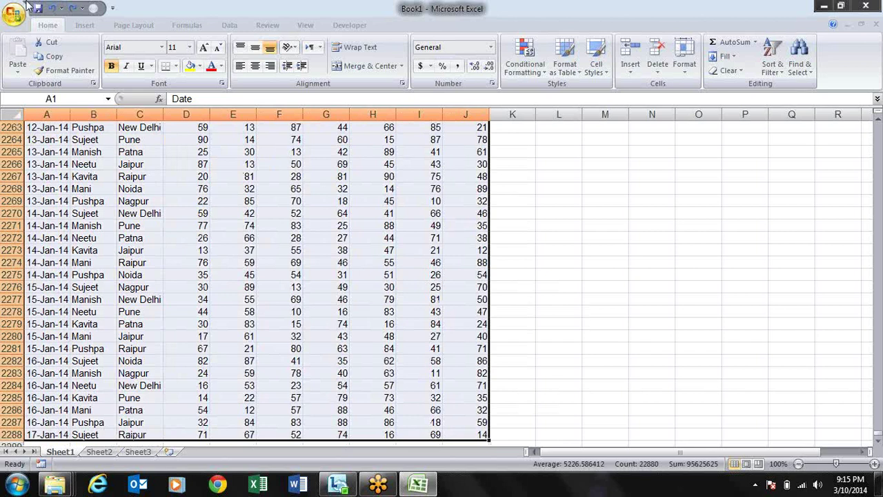
click(86, 26)
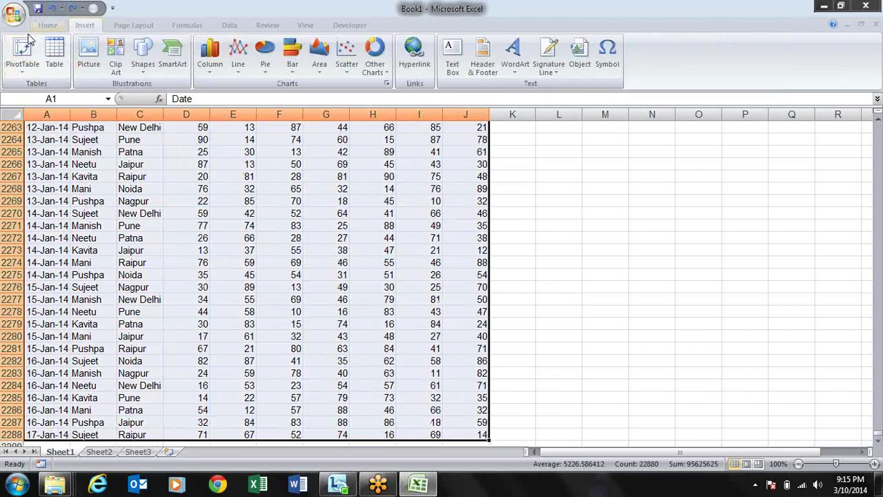
click(29, 71)
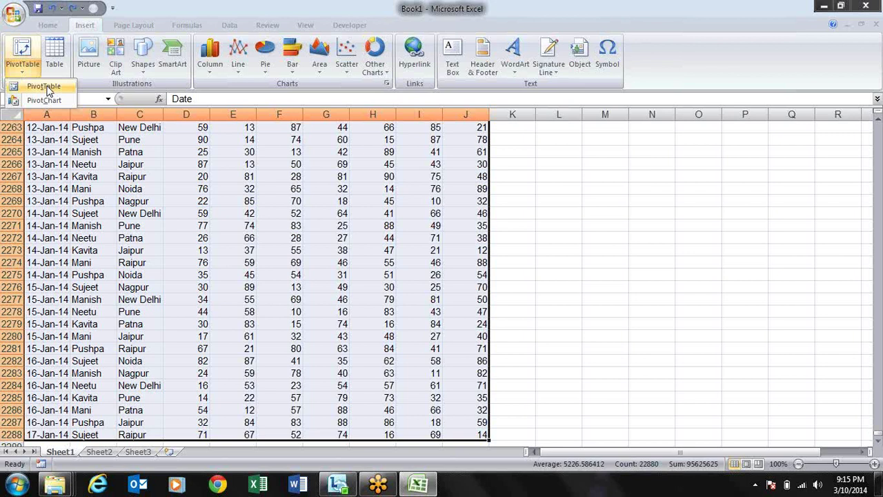
click(43, 86)
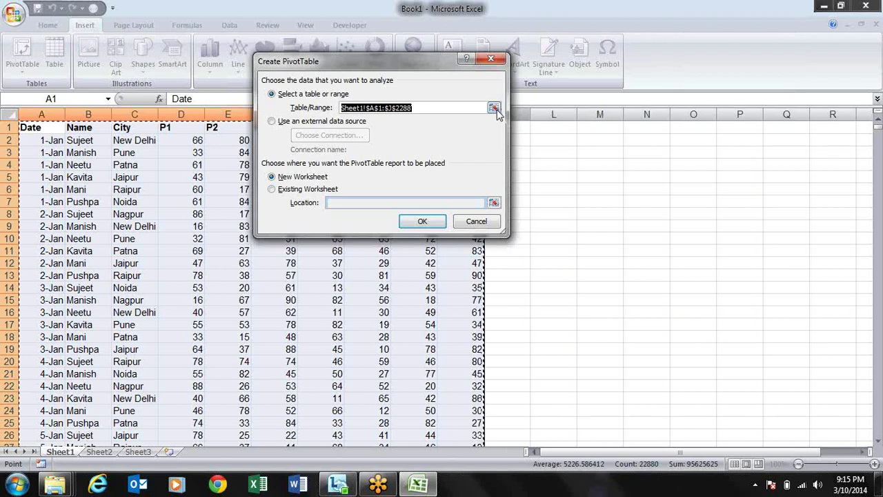
key(Escape)
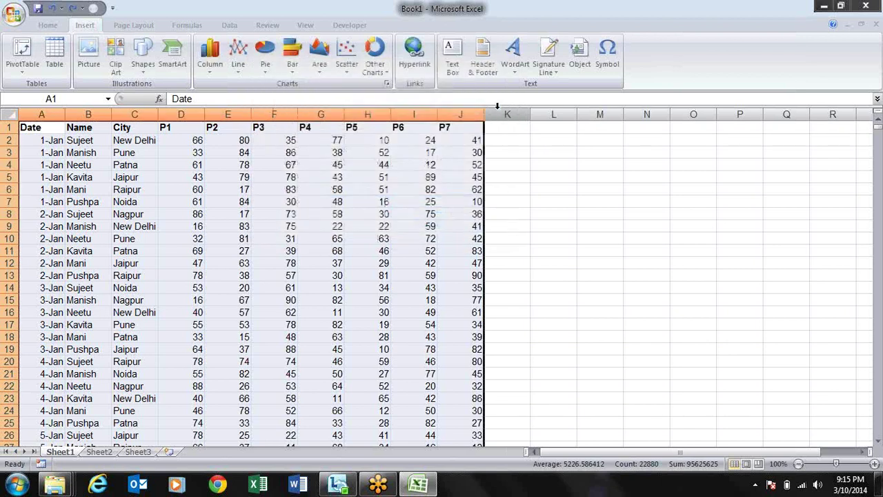
Insert a PivotTable from Sheet1!$A$1:$J$2288 onto a new worksheet.
click(554, 178)
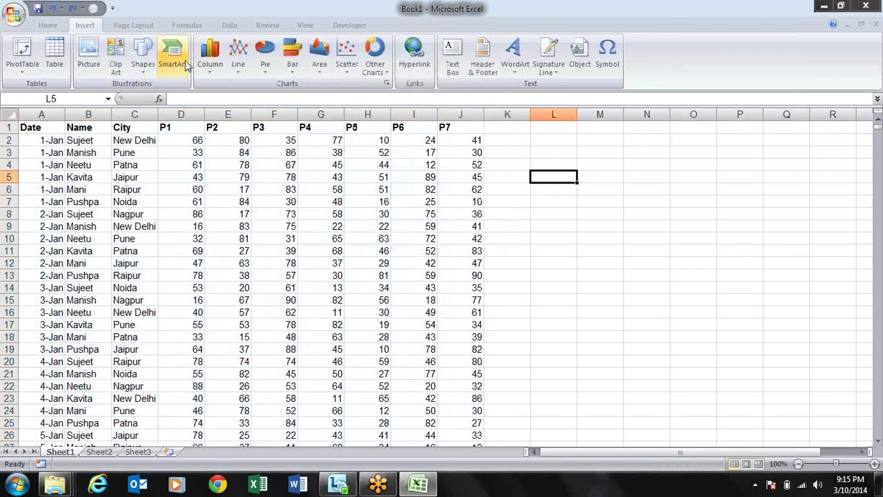
click(23, 66)
click(35, 86)
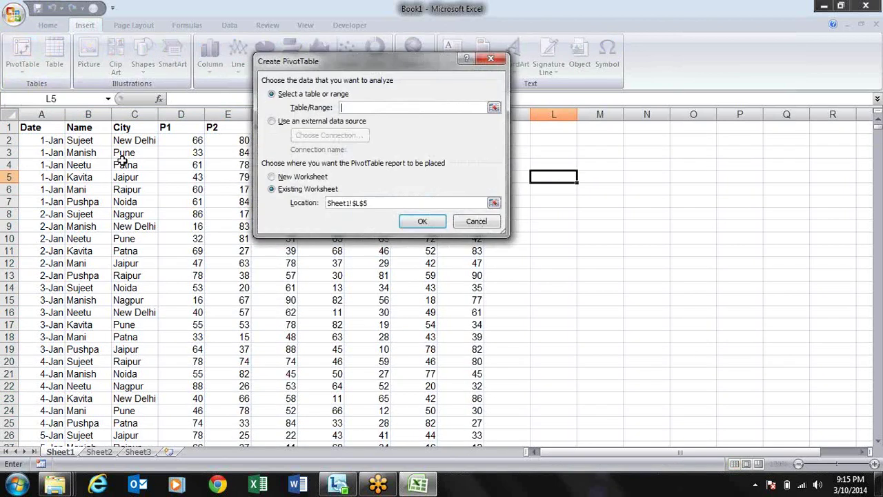
click(494, 109)
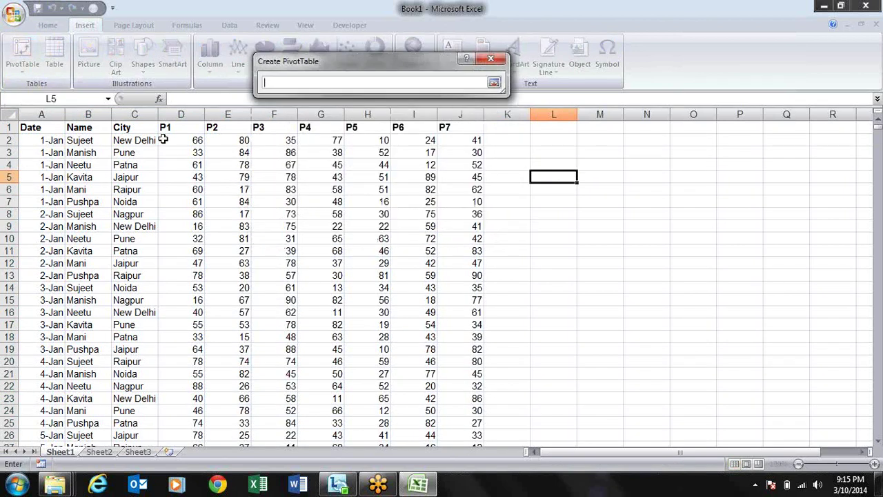
click(32, 127)
key(ctrl+shift+Right)
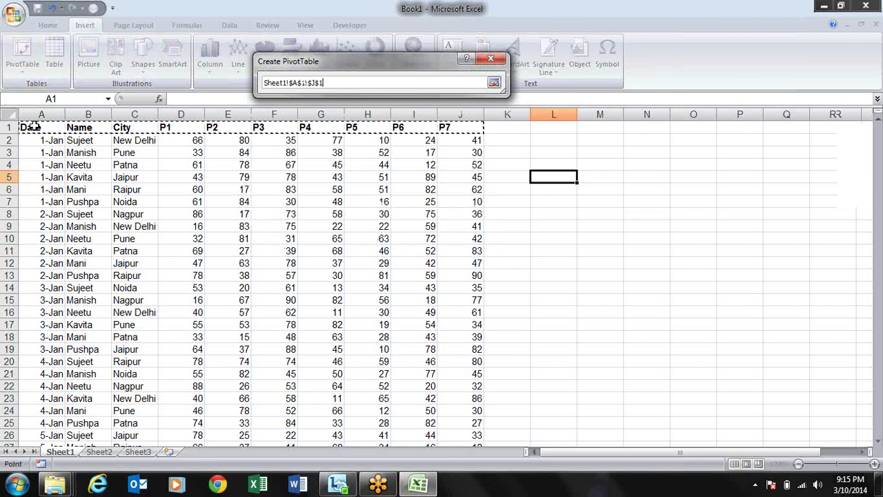
key(ctrl+shift+Down)
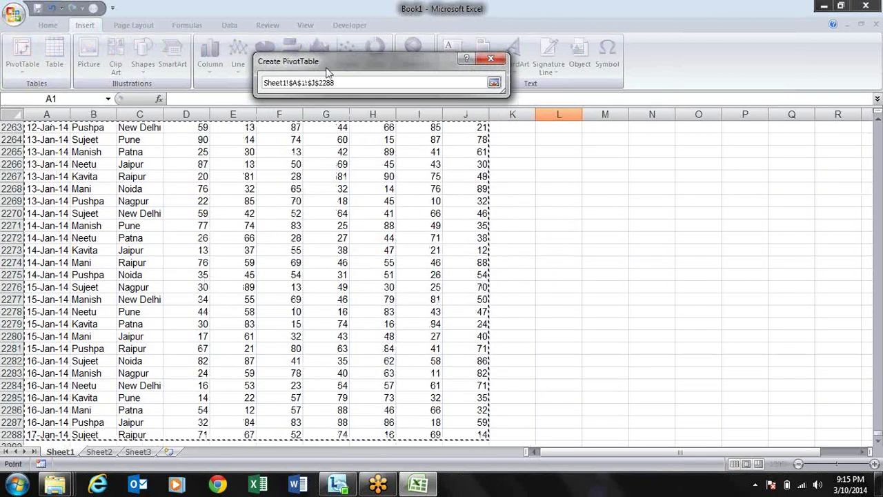
click(494, 83)
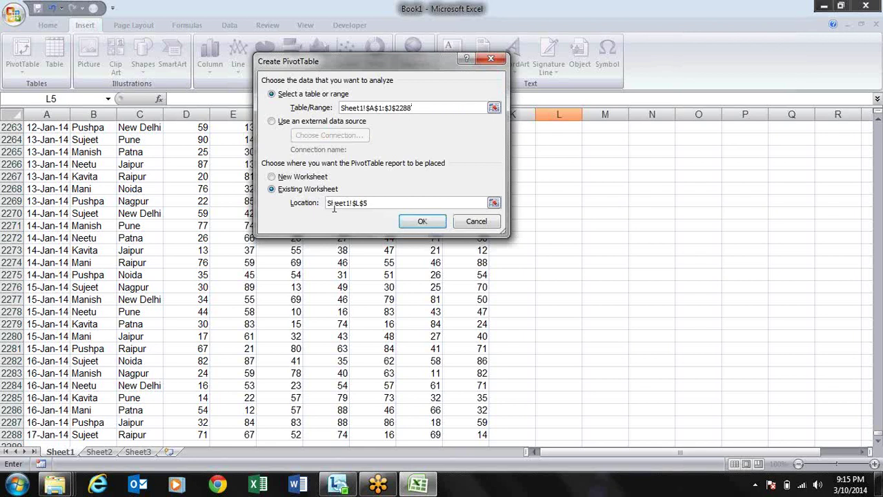
click(283, 178)
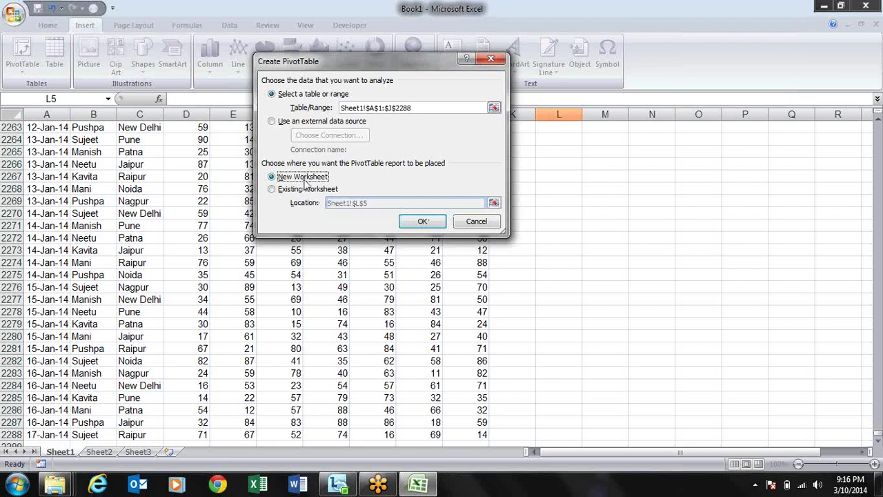
click(423, 222)
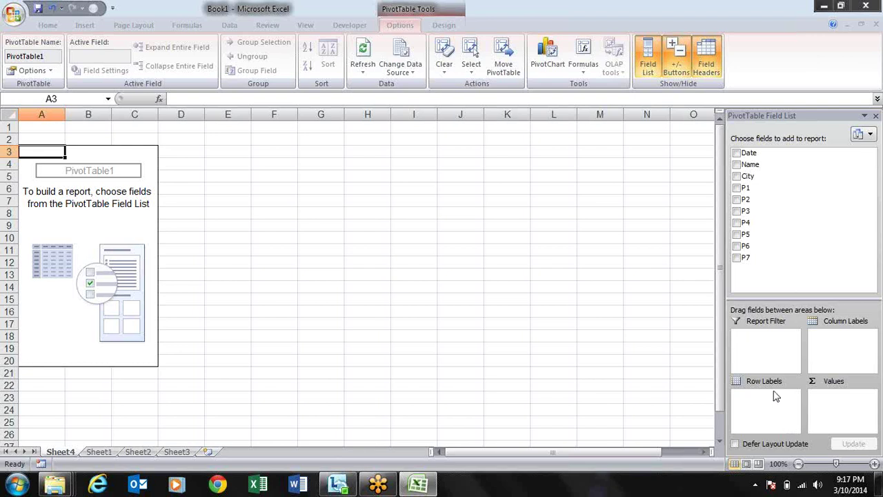
click(737, 165)
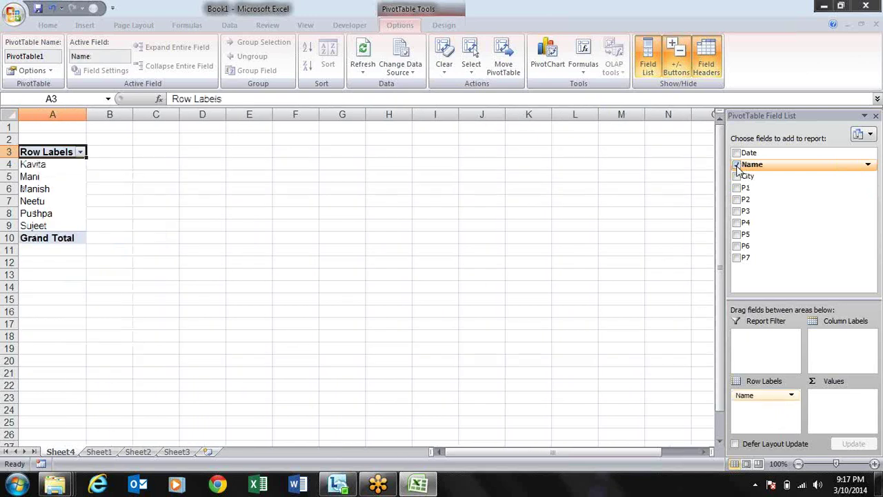
click(736, 165)
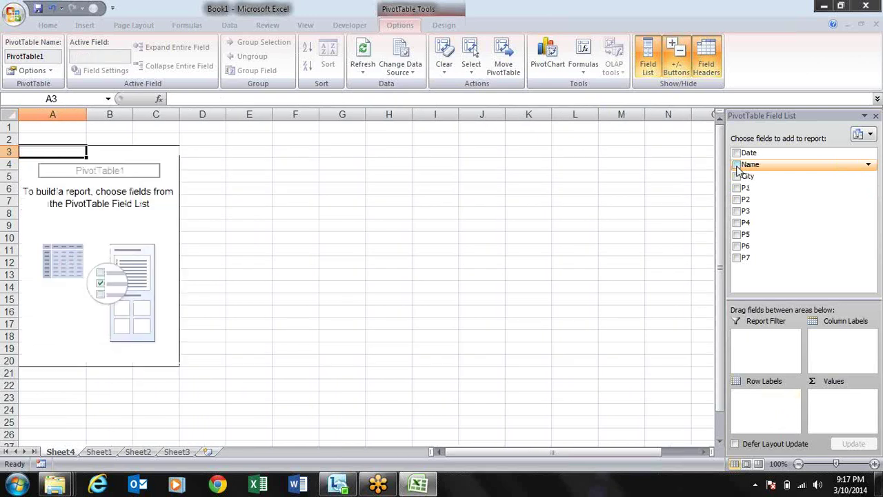
click(737, 165)
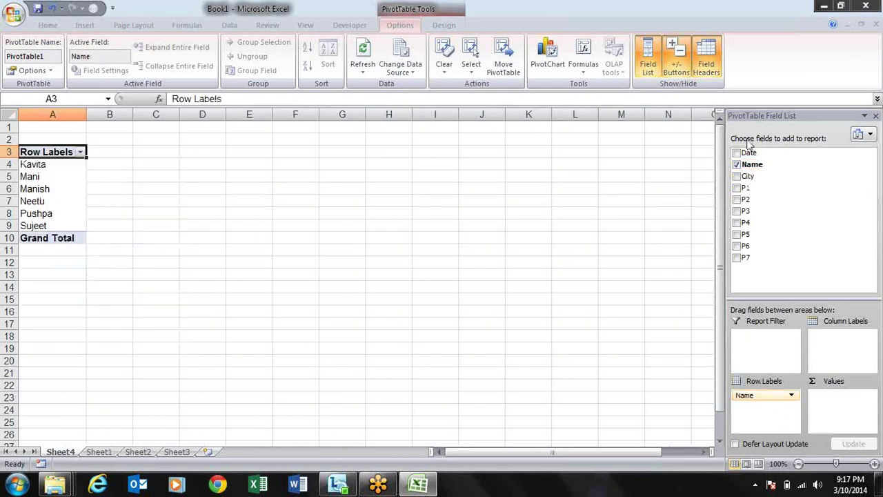
click(736, 165)
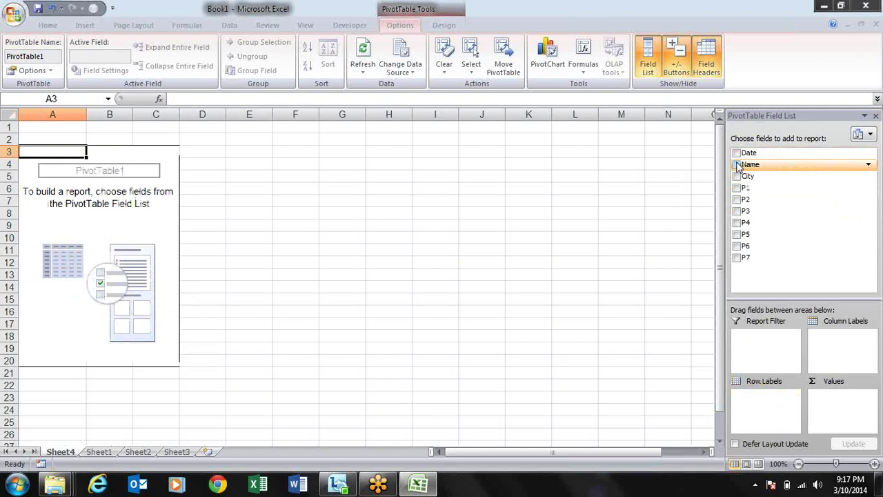
right_click(738, 168)
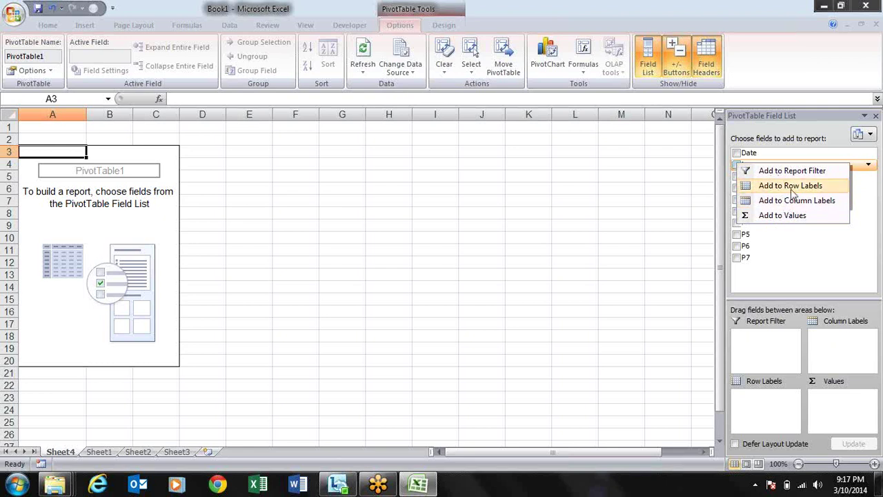
click(793, 186)
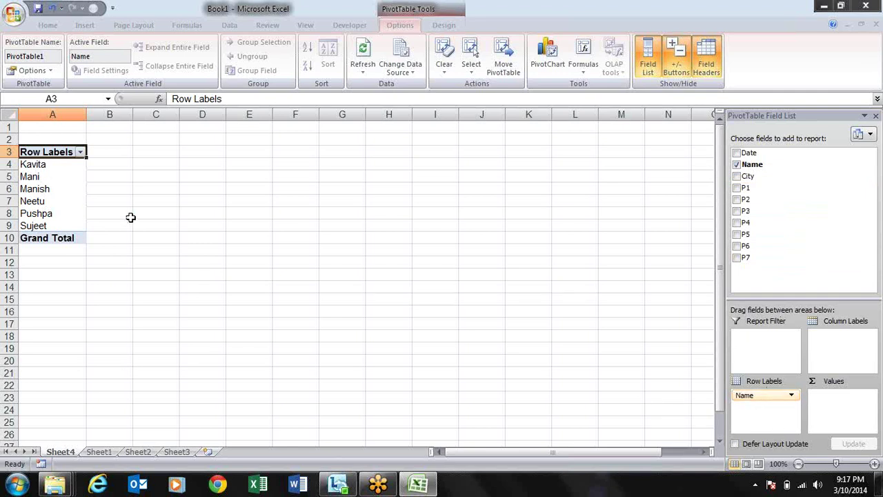
click(59, 177)
click(59, 201)
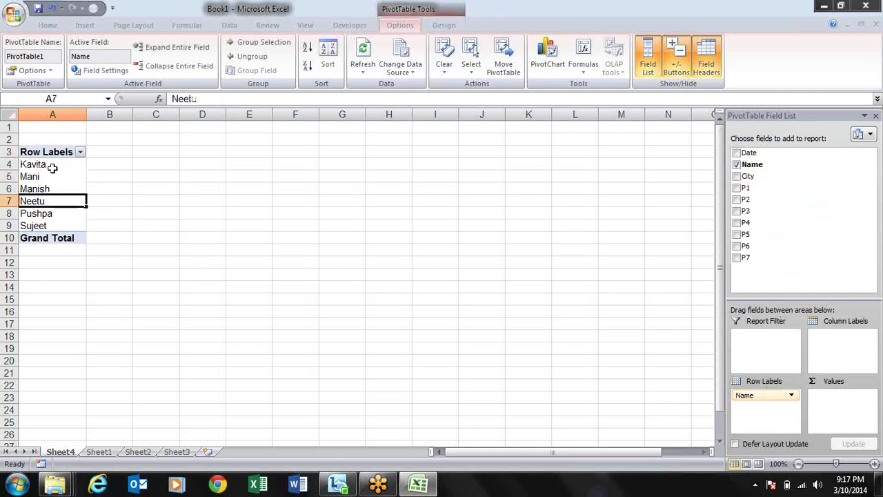
click(55, 165)
click(53, 182)
click(59, 213)
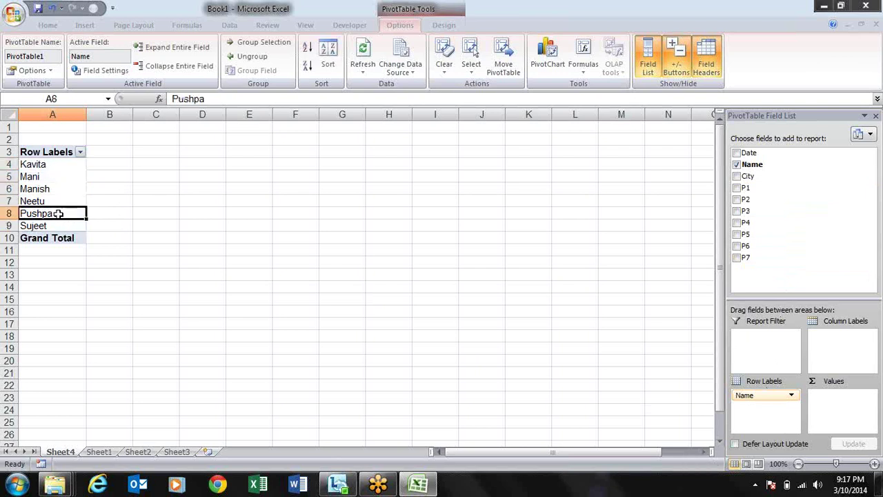
click(56, 188)
click(49, 165)
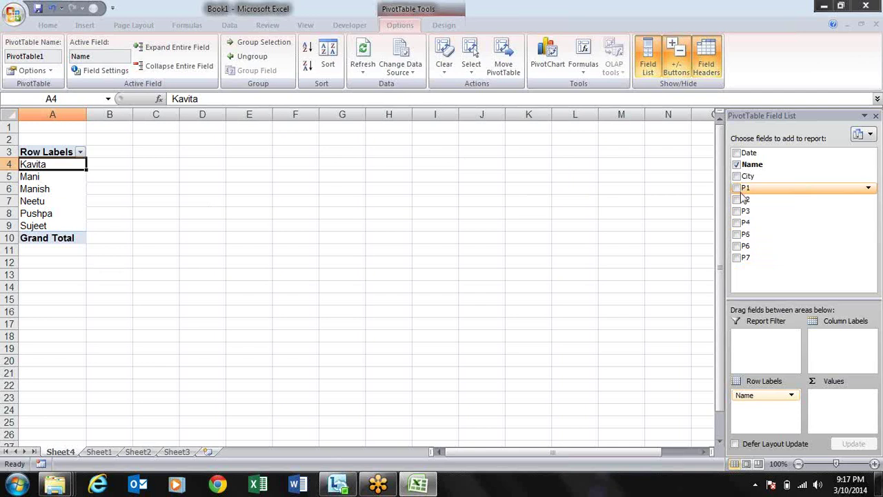
Add Sum of P1 to Values and review each name's P1 total, from Kavita to Sujeet.
click(737, 188)
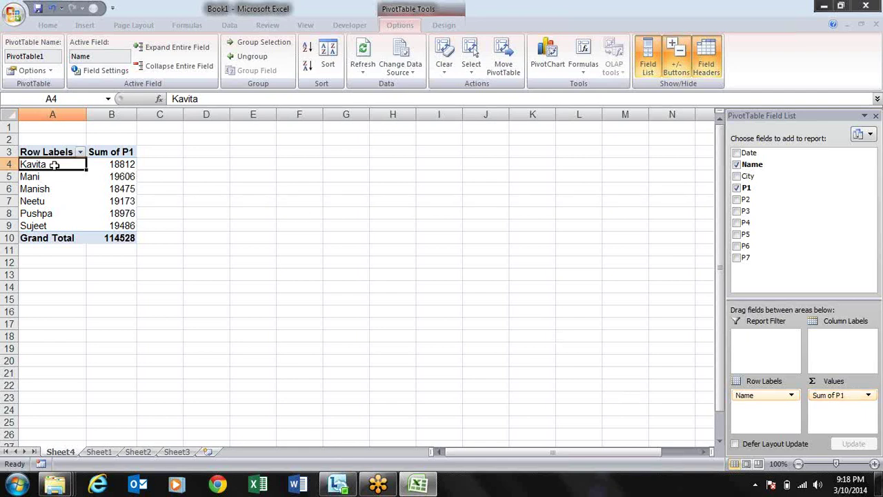
click(112, 165)
click(128, 176)
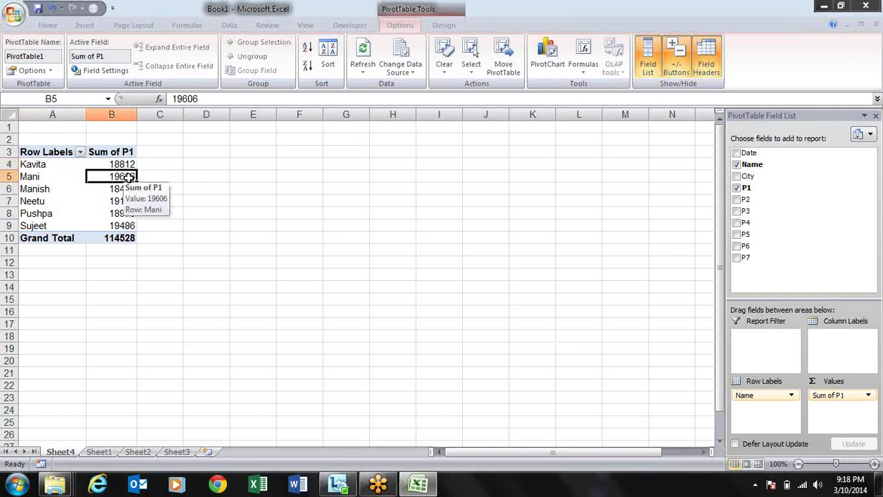
click(129, 189)
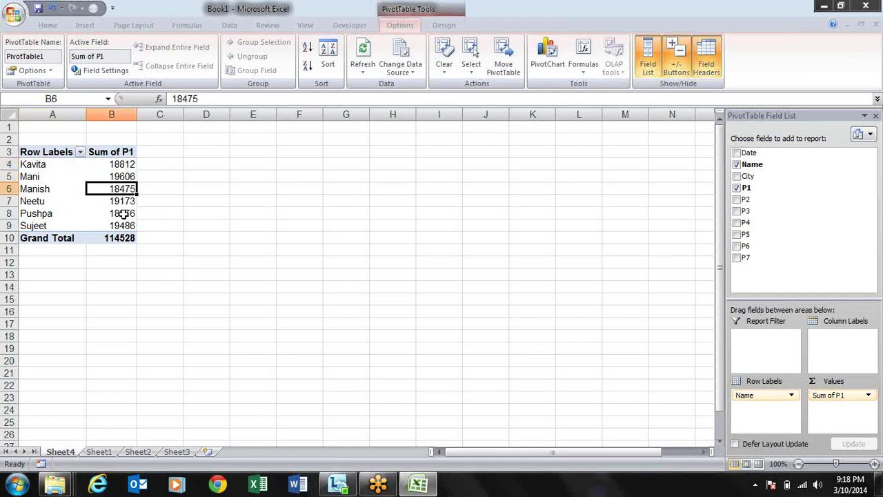
click(122, 214)
click(124, 226)
click(124, 165)
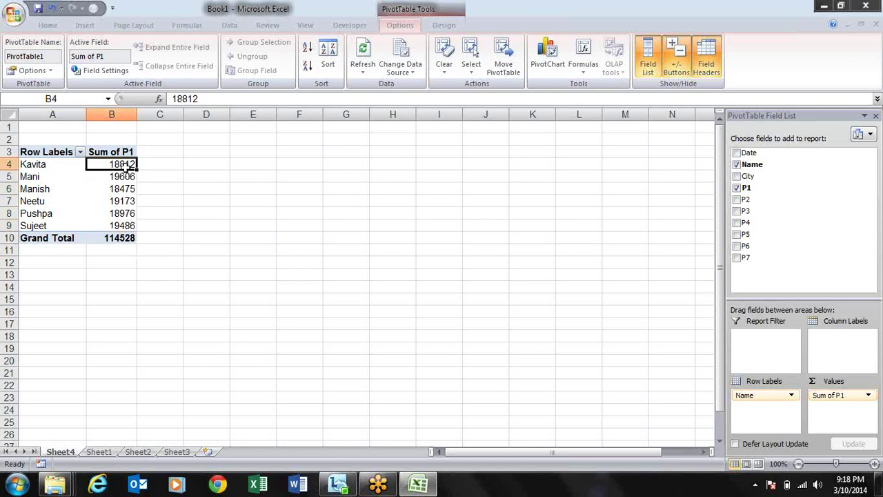
click(124, 188)
click(123, 214)
click(123, 226)
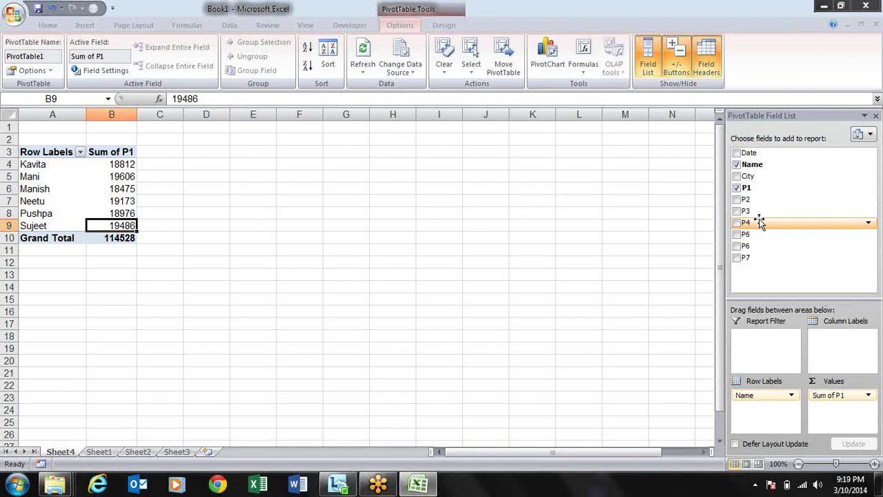
Add City to the rows under Name and go to Kavita's first city, Noida.
click(737, 177)
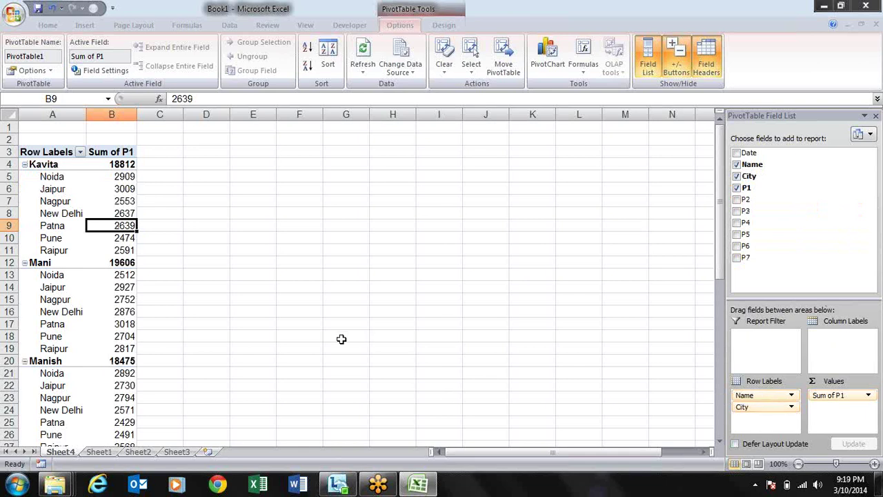
click(47, 166)
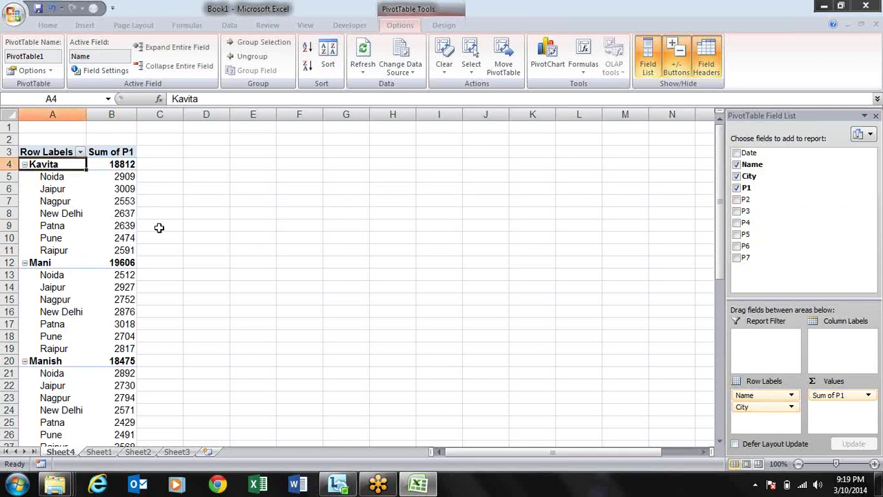
key(Right)
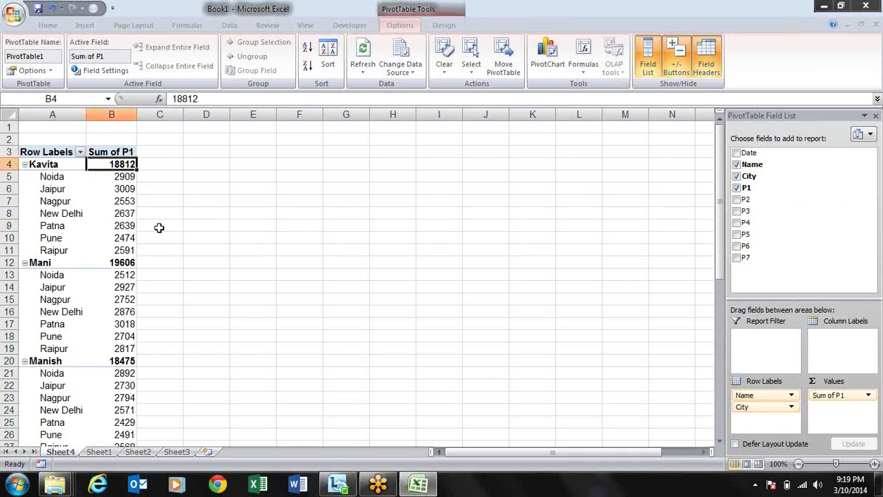
key(Left)
key(Down)
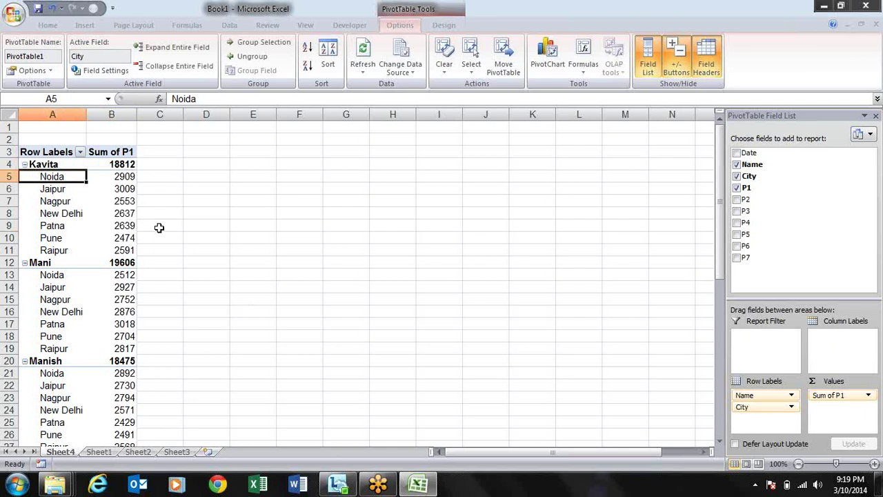
key(Right)
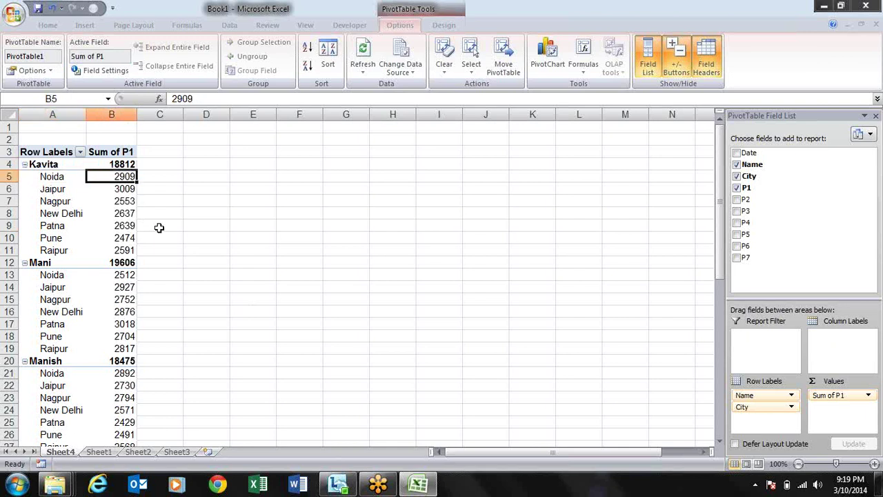
Step through Kavita's city P1 values and select them to check their sum.
key(Down)
key(Left)
key(Right)
key(Down)
key(Left)
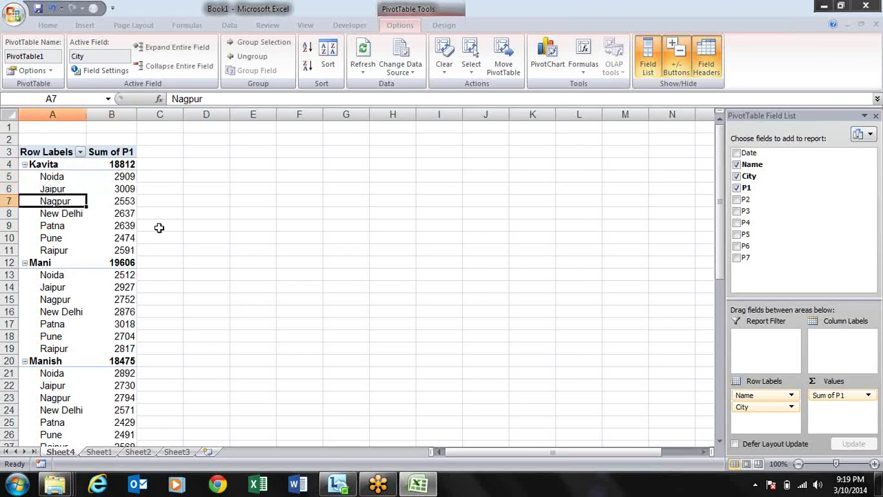
key(Right)
key(Down)
key(Left)
key(Right)
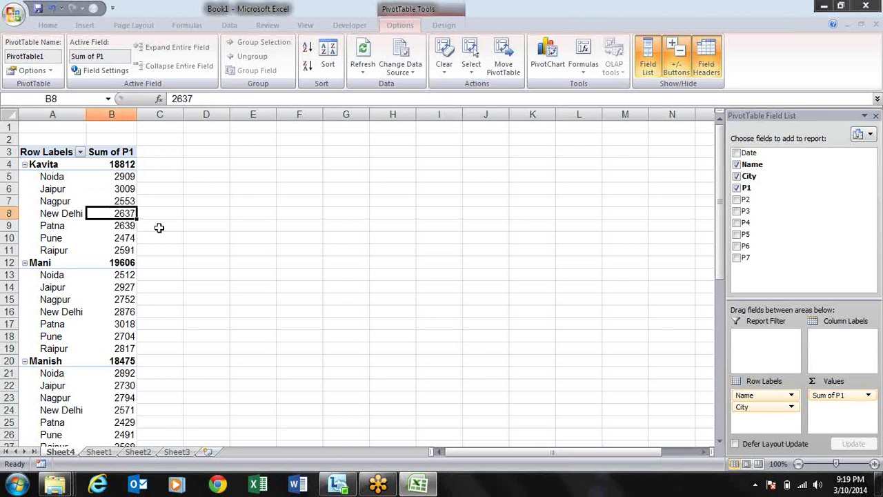
key(Down)
key(Down)
key(Down)
key(Down)
key(Up)
key(Up)
key(Up)
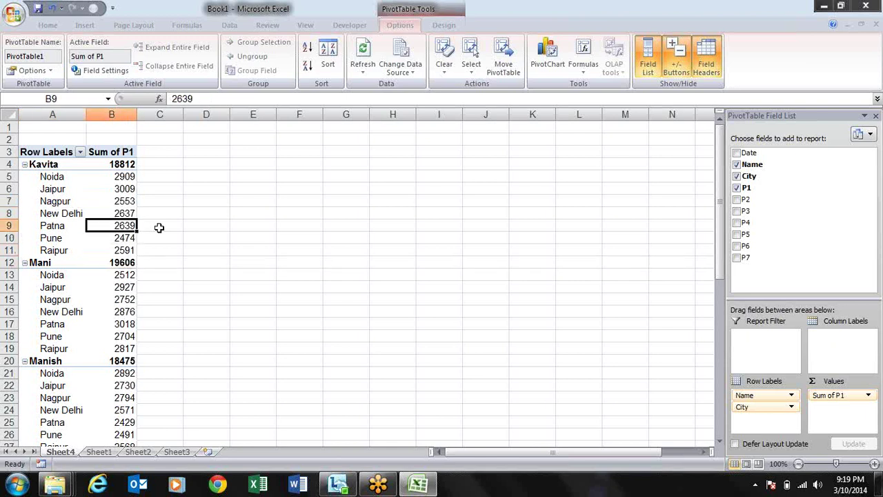
key(Up)
key(Up)
key(Up)
key(Up)
key(Down)
key(Down)
key(Down)
key(Down)
key(Down)
key(Down)
key(shift+Up)
key(shift+Up)
key(shift+Up)
key(shift+Up)
key(shift+Up)
key(shift+Up)
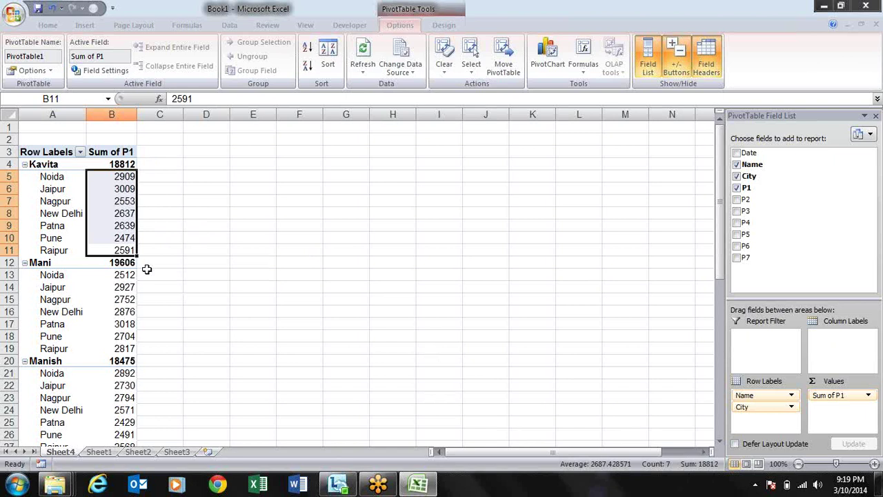
Review the individual city labels, including Noida and New Delhi.
click(64, 280)
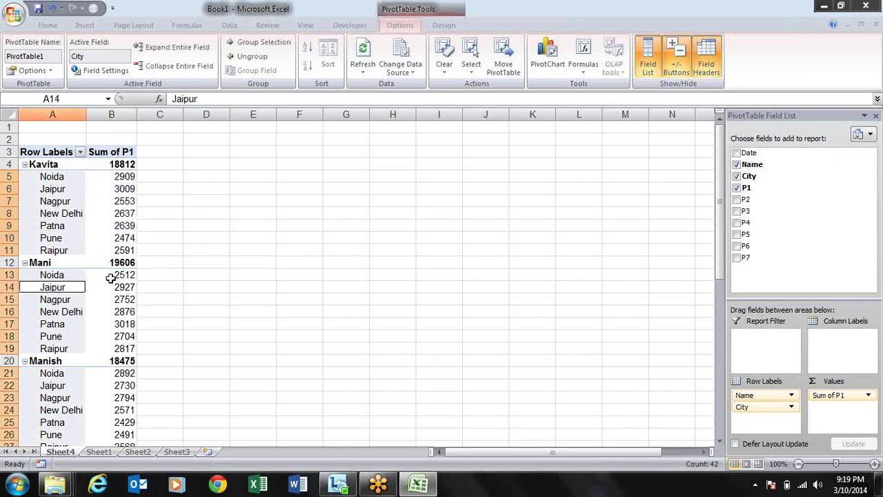
click(91, 279)
click(68, 292)
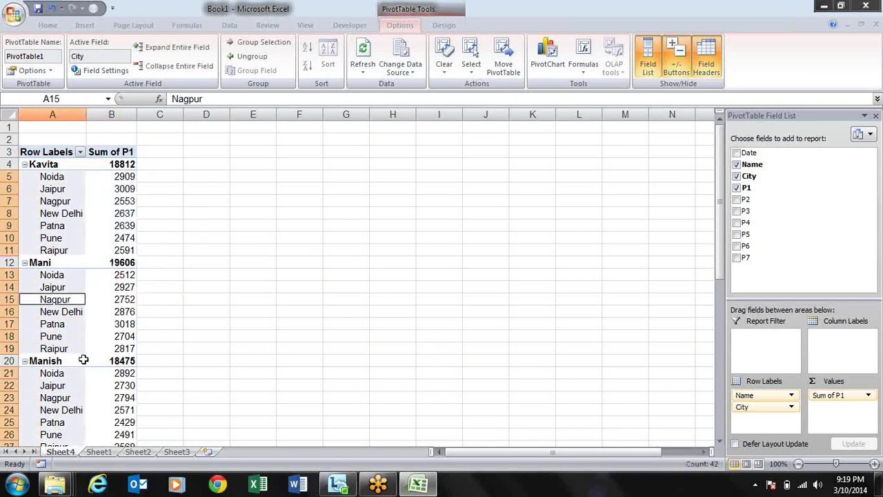
click(84, 210)
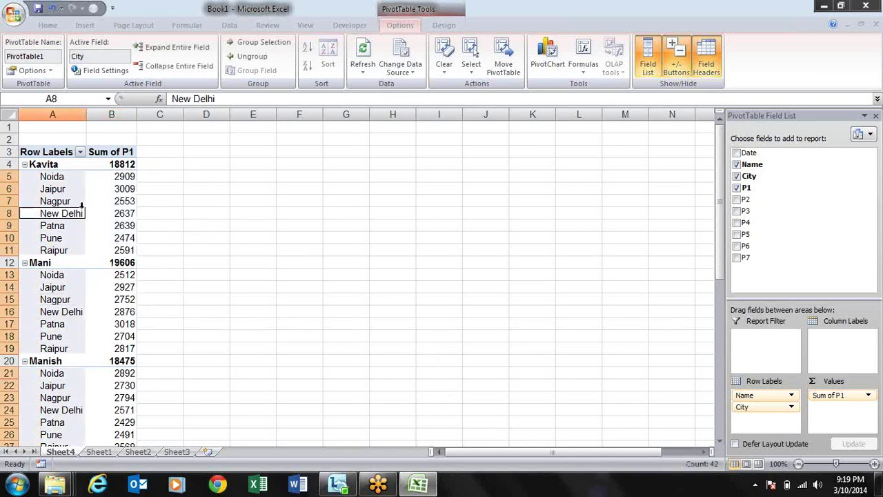
click(67, 187)
click(69, 176)
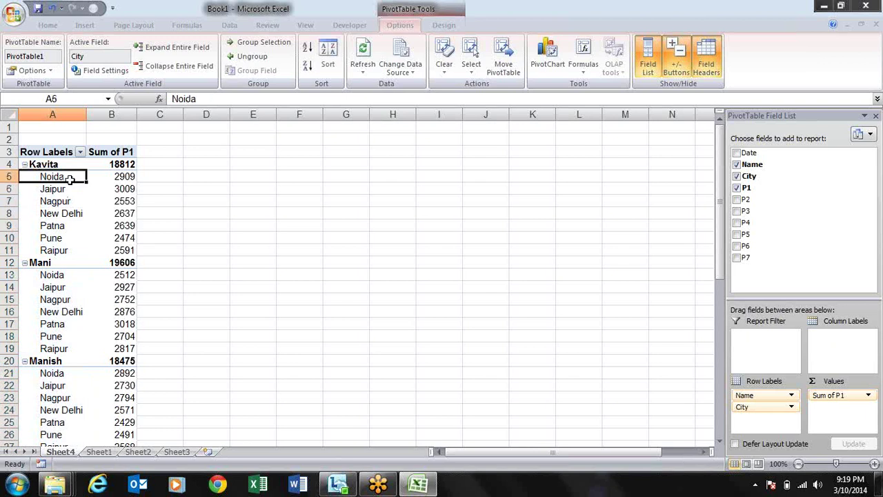
click(62, 213)
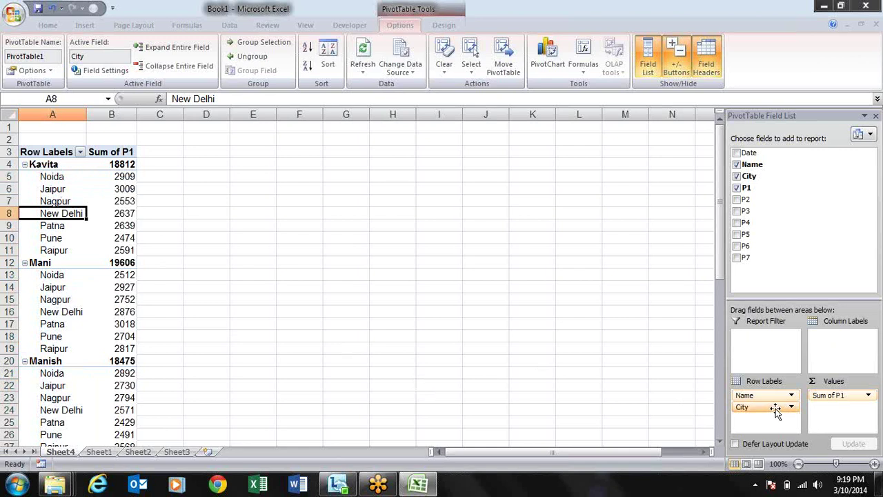
drag(778, 410, 851, 347)
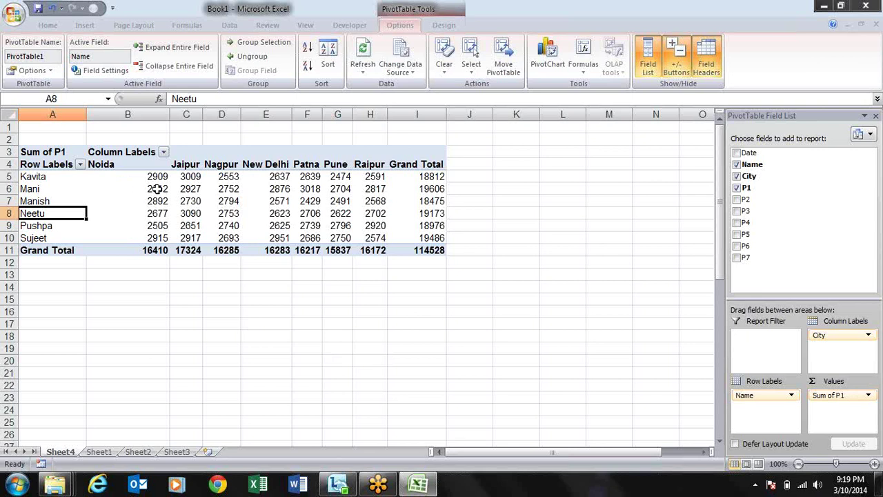
drag(169, 117, 135, 117)
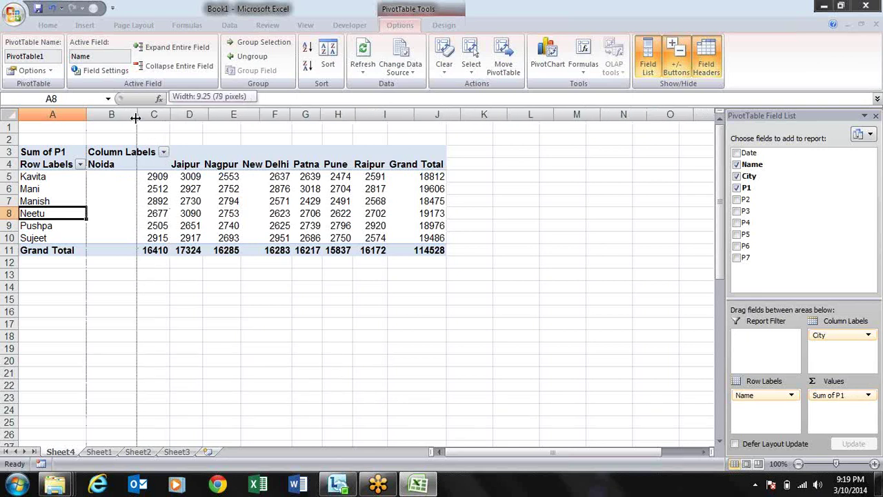
click(113, 175)
click(146, 176)
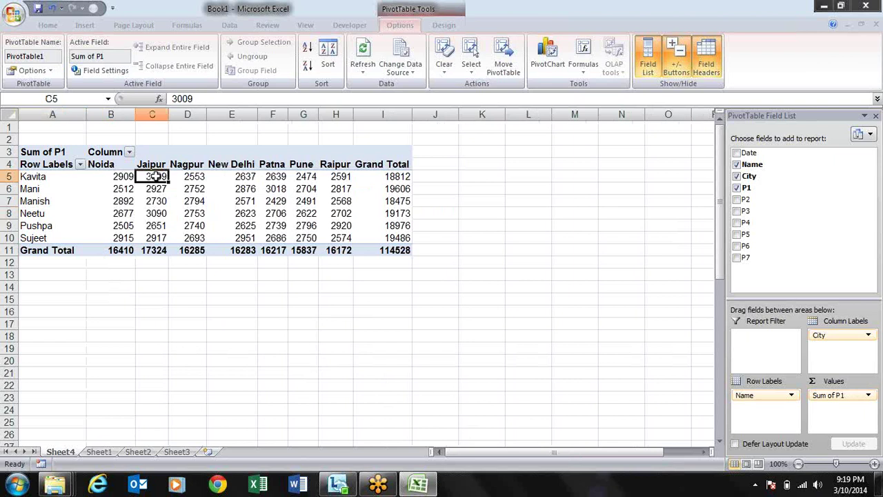
click(192, 177)
click(243, 177)
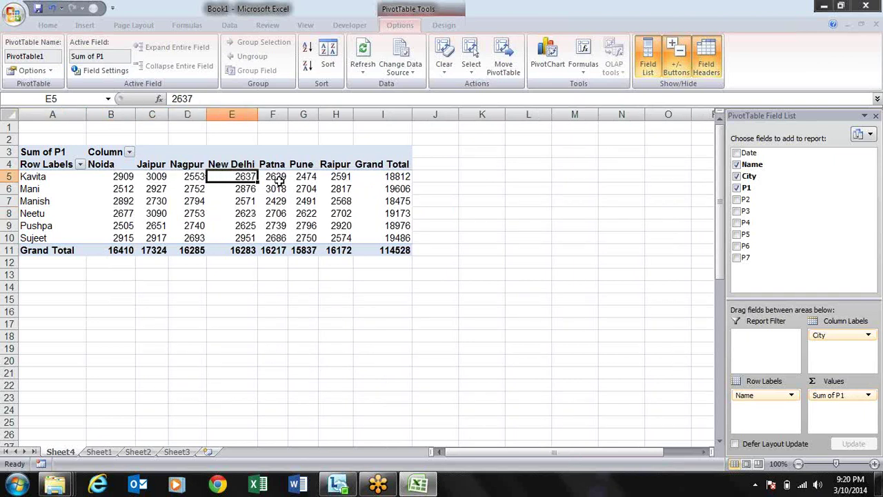
click(279, 177)
click(306, 177)
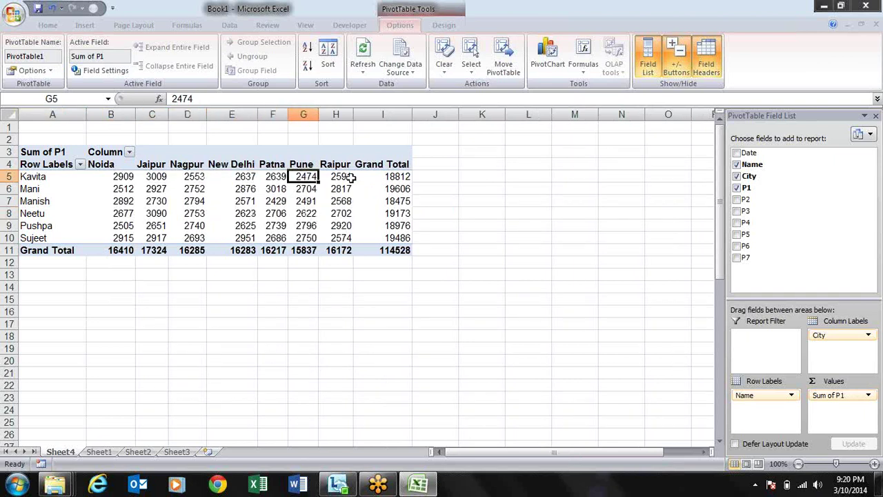
click(343, 177)
click(345, 213)
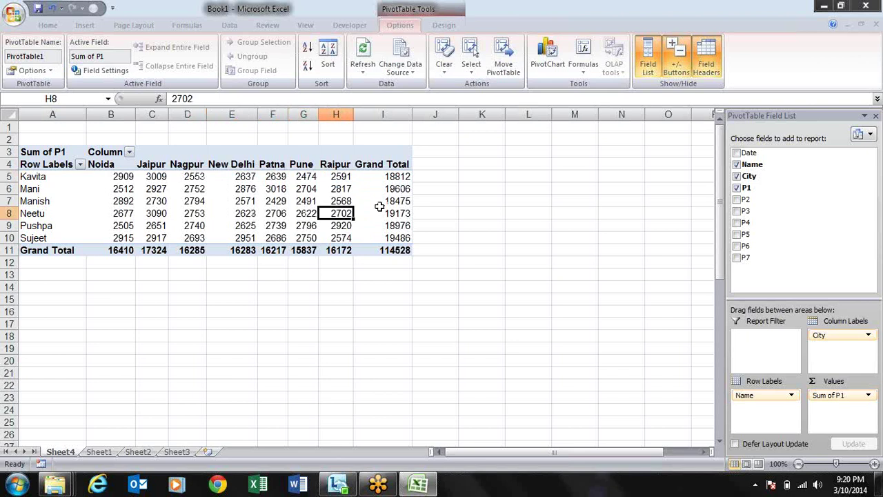
click(385, 202)
key(Left)
key(Left)
key(Left)
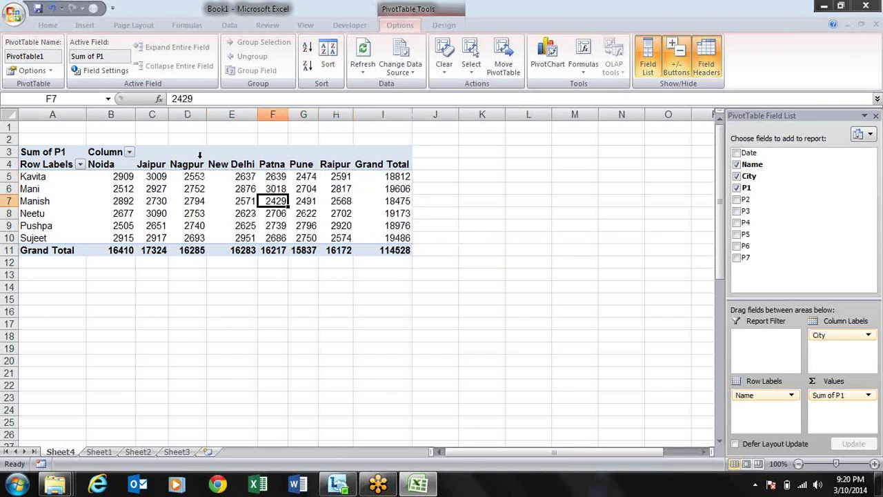
key(Left)
key(Left)
key(Left)
key(Up)
key(Up)
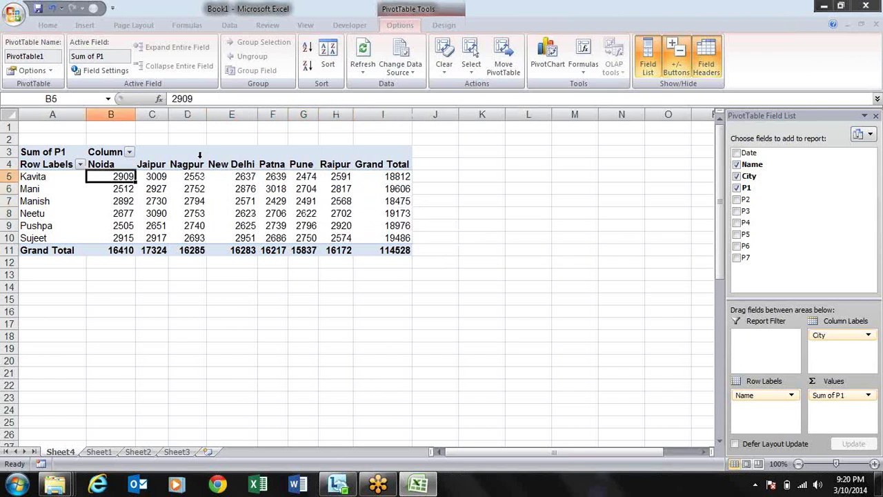
key(Right)
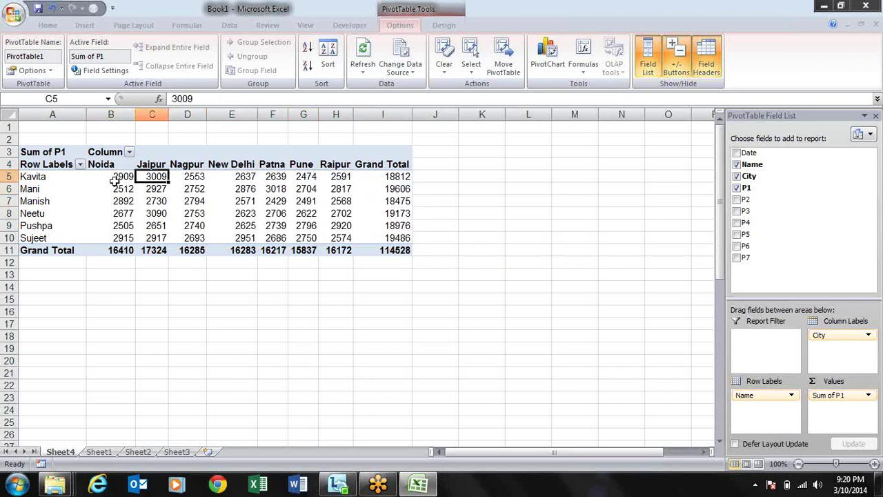
mouse_move(115, 181)
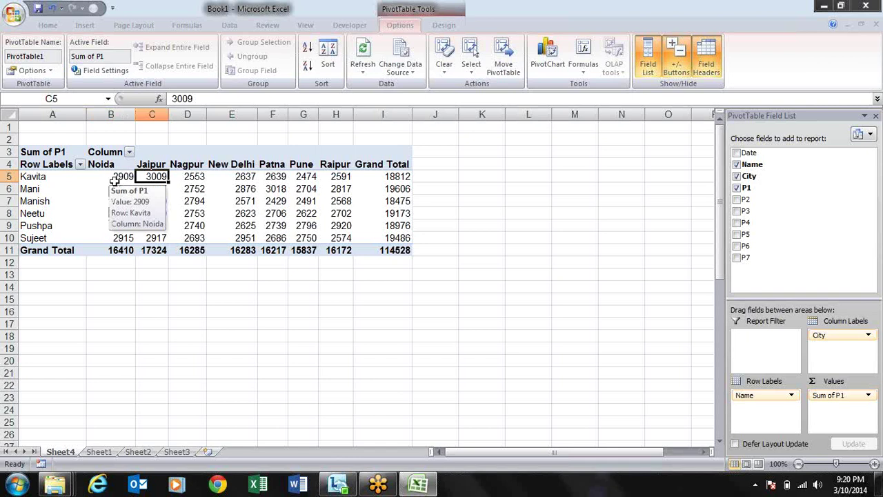
key(Right)
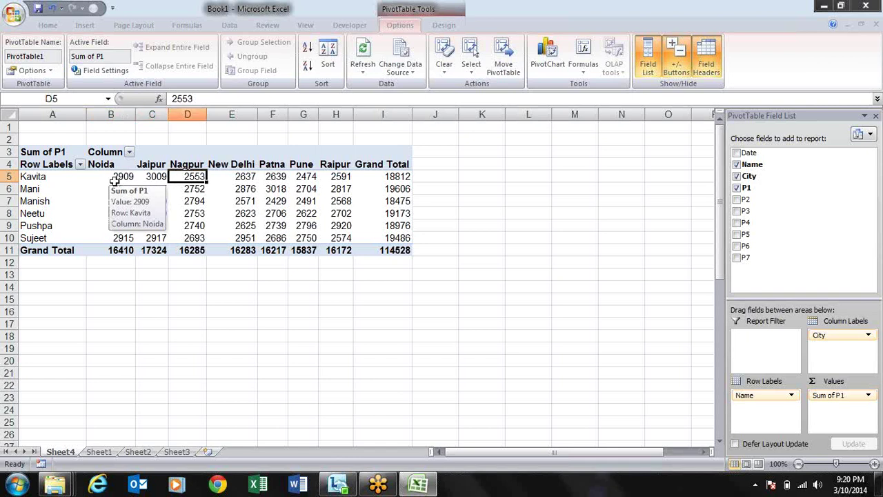
key(Right)
key(Right)
key(Right)
key(Right)
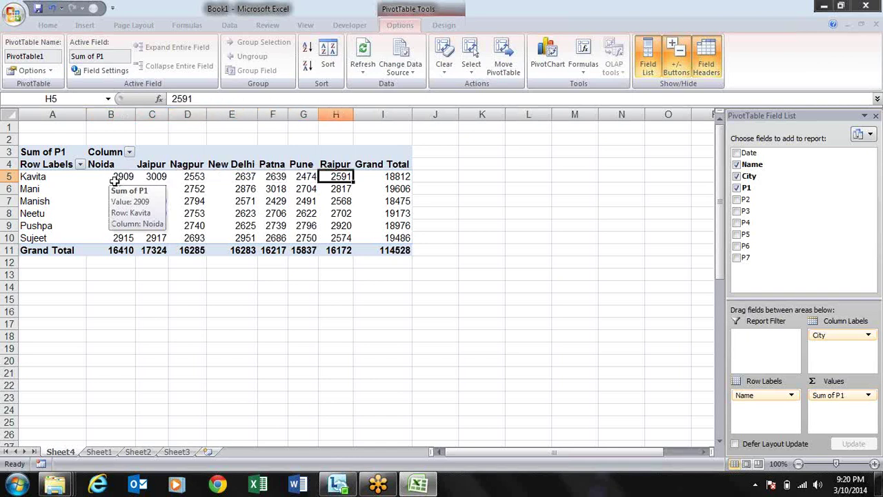
key(Right)
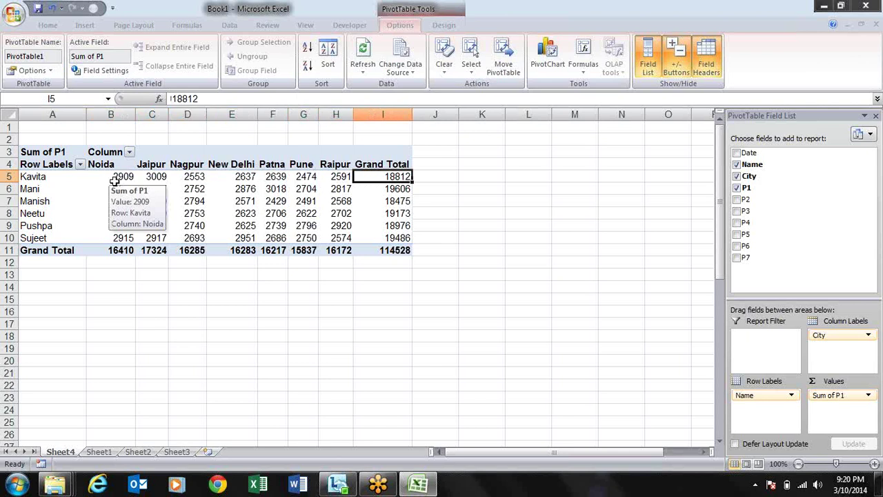
key(Down)
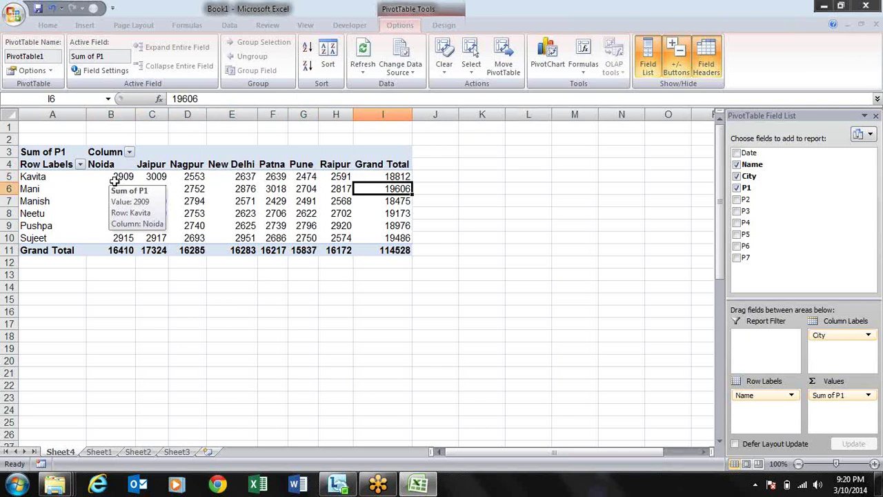
key(Down)
key(Down)
key(Down)
key(Down)
key(Down)
key(Left)
key(Left)
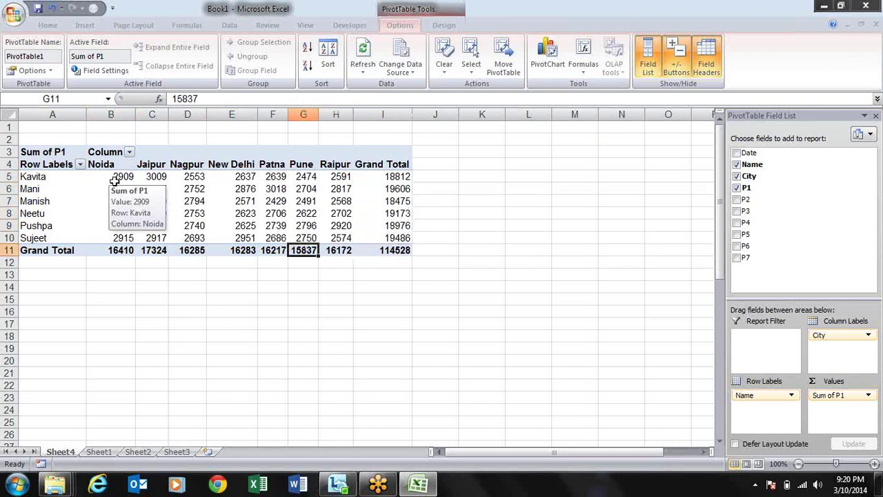
key(Left)
key(Left)
key(Left)
key(Left)
key(Left)
key(Left)
key(Right)
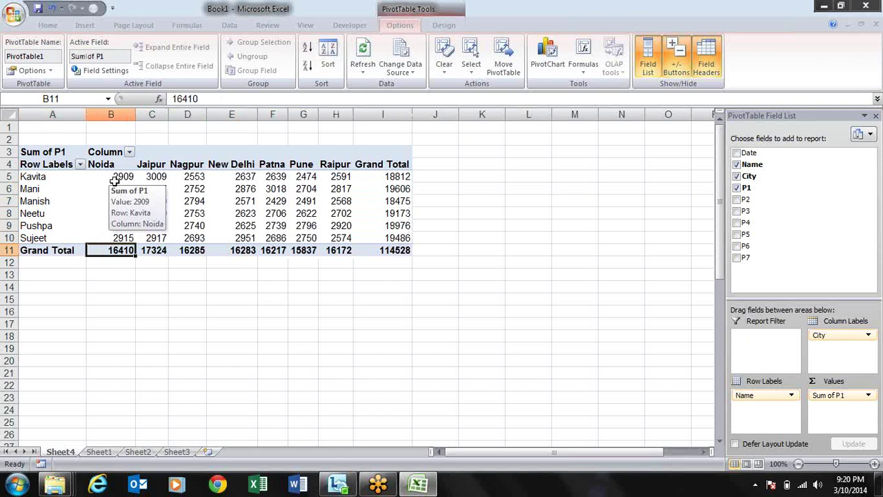
key(Right)
key(Right)
key(Right)
key(Right)
key(Left)
key(Up)
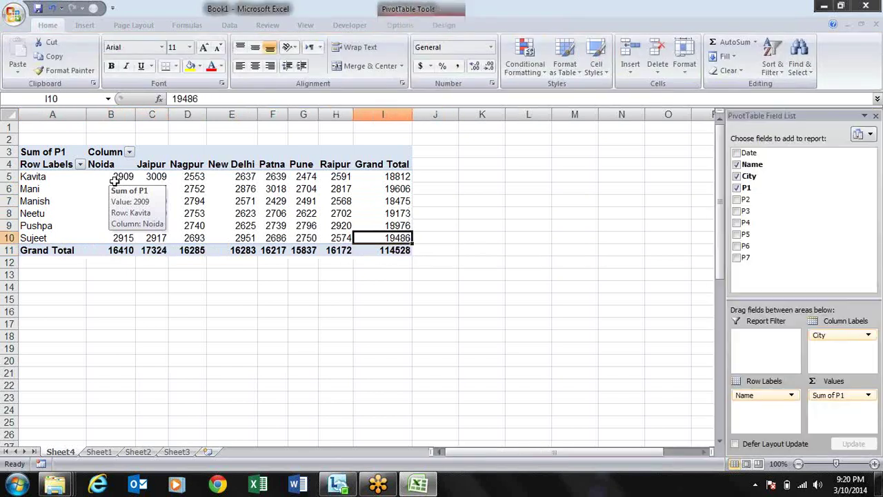
key(Up)
key(Up)
key(Up)
key(Up)
key(Down)
key(Down)
key(Down)
key(Down)
key(Down)
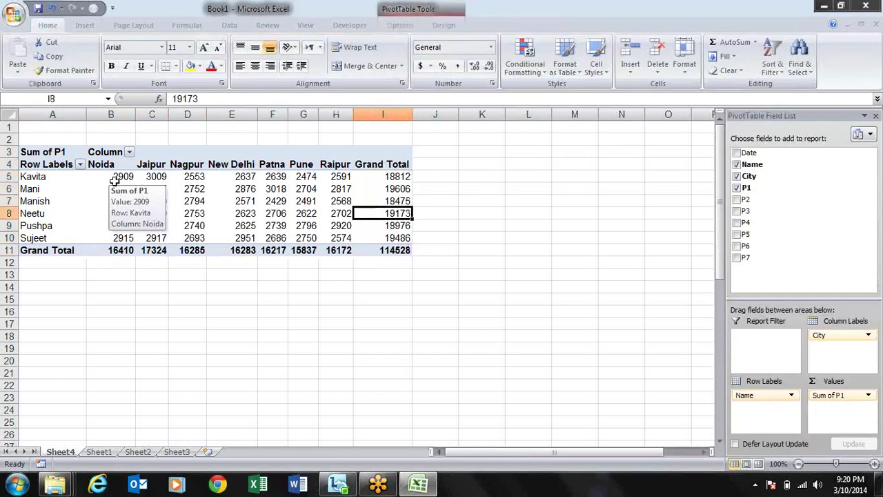
key(Down)
key(Down)
key(Left)
key(Home)
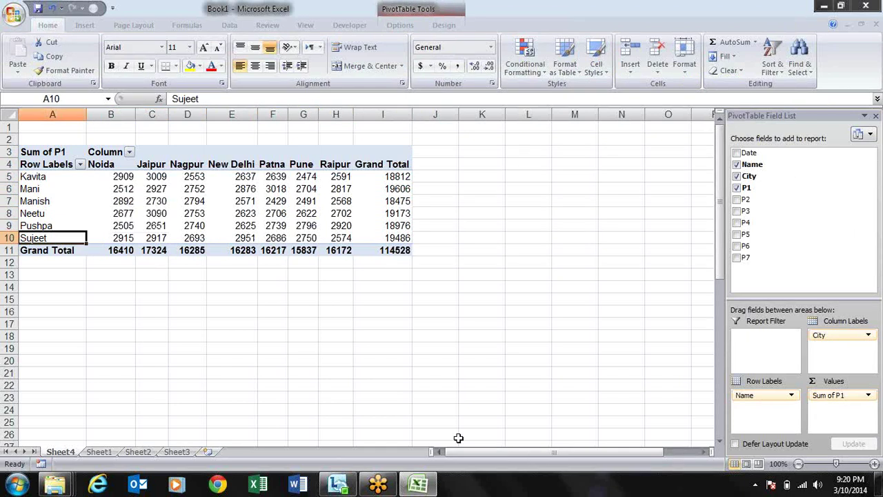
Put City in Row Labels and Name in Column Labels, listing Noida to Raipur down the rows.
drag(842, 335, 777, 408)
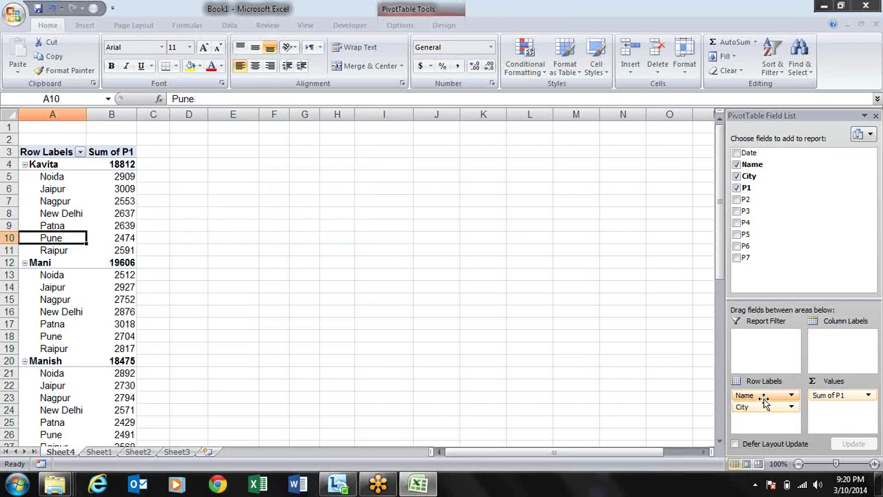
drag(764, 396, 844, 343)
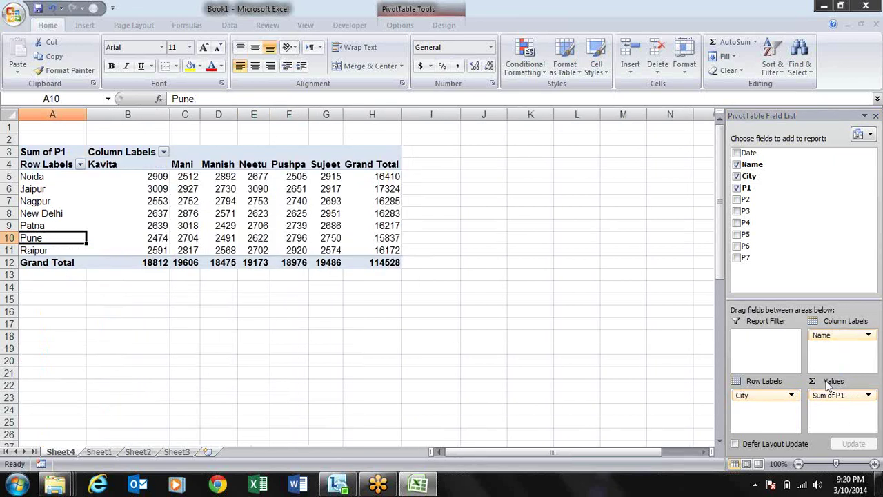
click(53, 178)
click(55, 190)
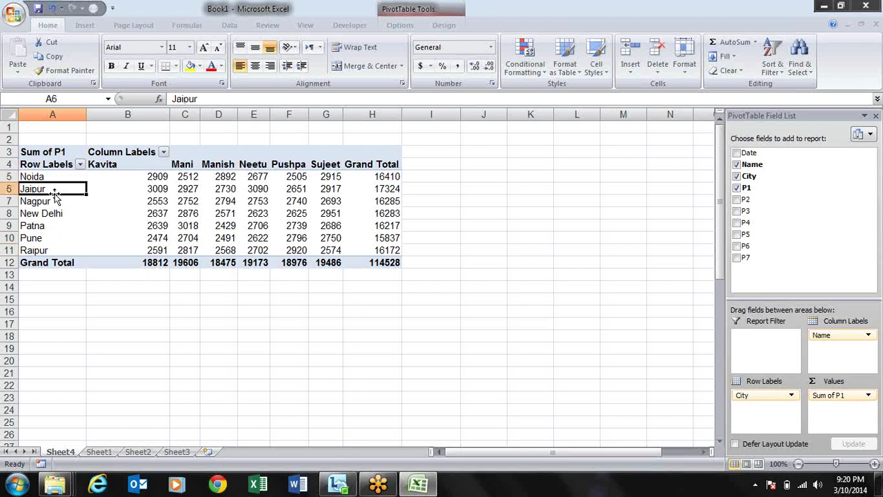
click(52, 225)
click(54, 238)
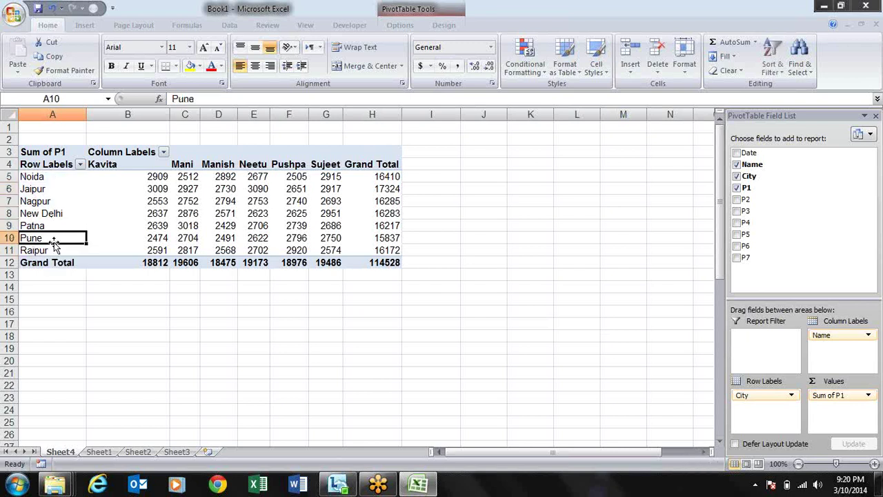
click(55, 251)
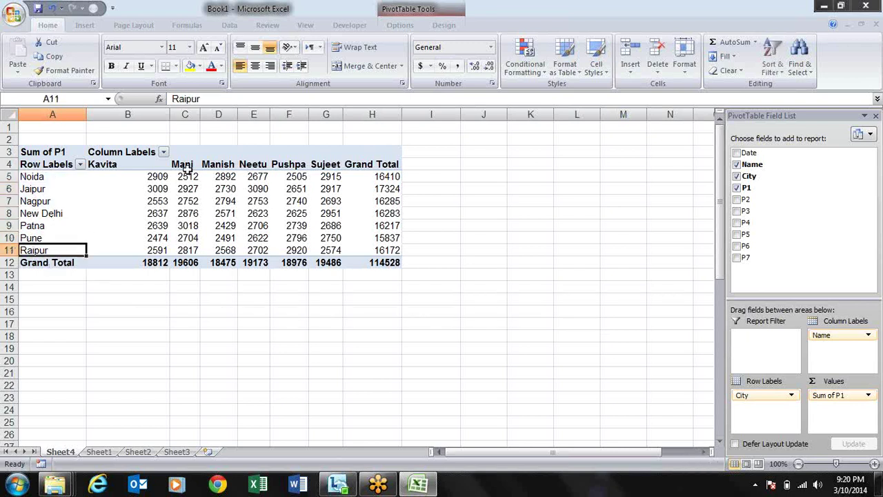
Review the name column headings and values such as Kavita's Noida, New Delhi and Raipur.
click(164, 165)
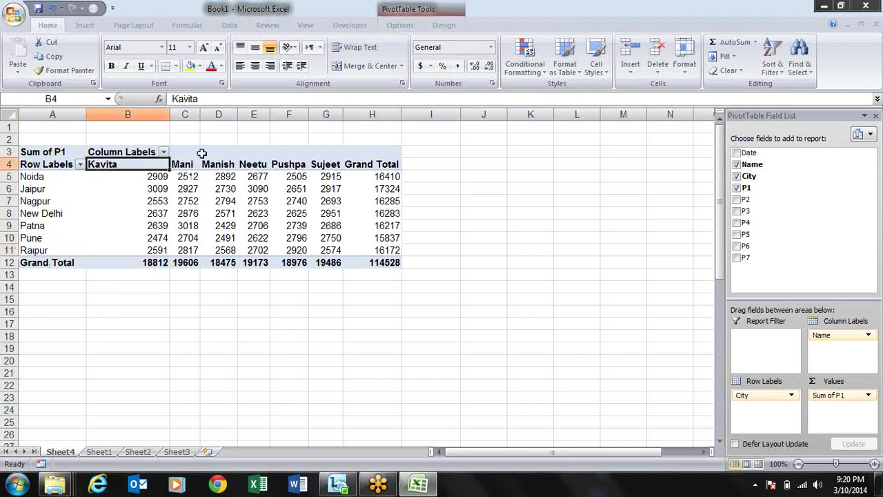
click(204, 163)
click(255, 165)
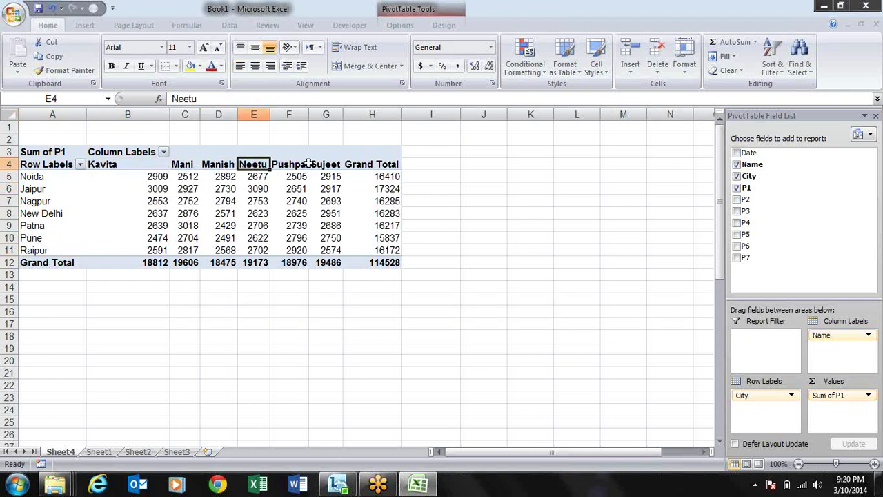
click(300, 165)
click(331, 166)
click(330, 200)
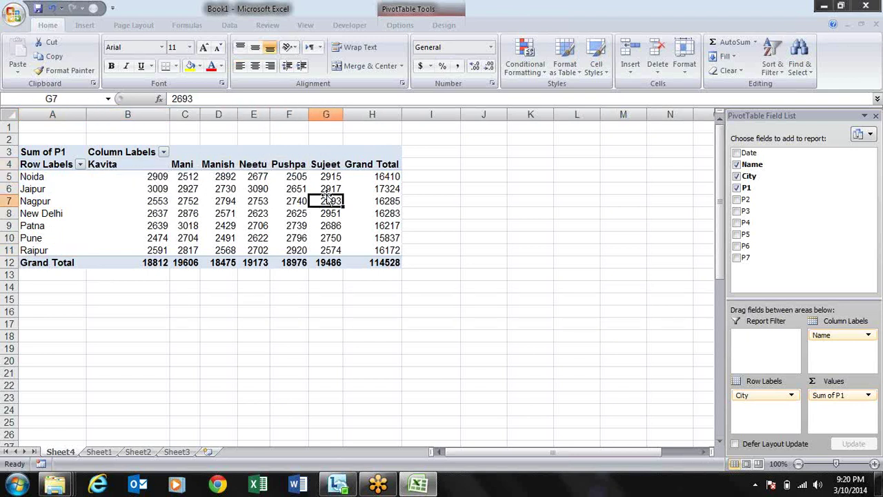
click(262, 201)
click(196, 191)
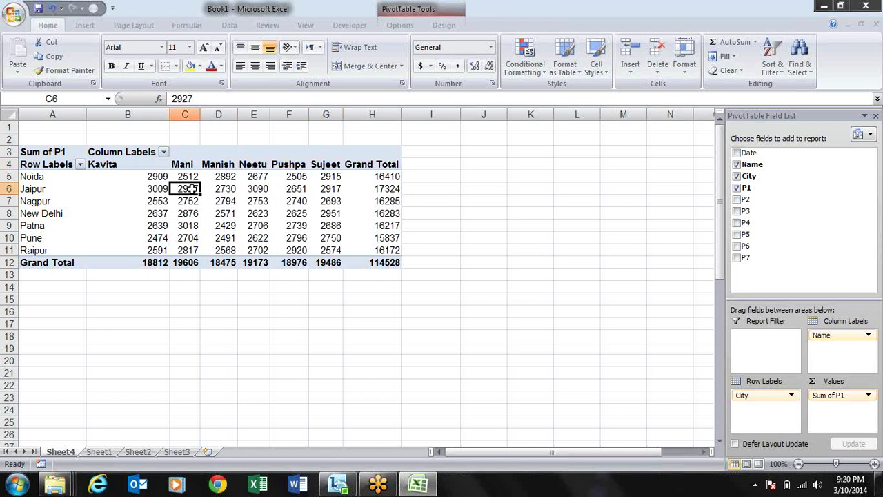
click(162, 181)
click(159, 213)
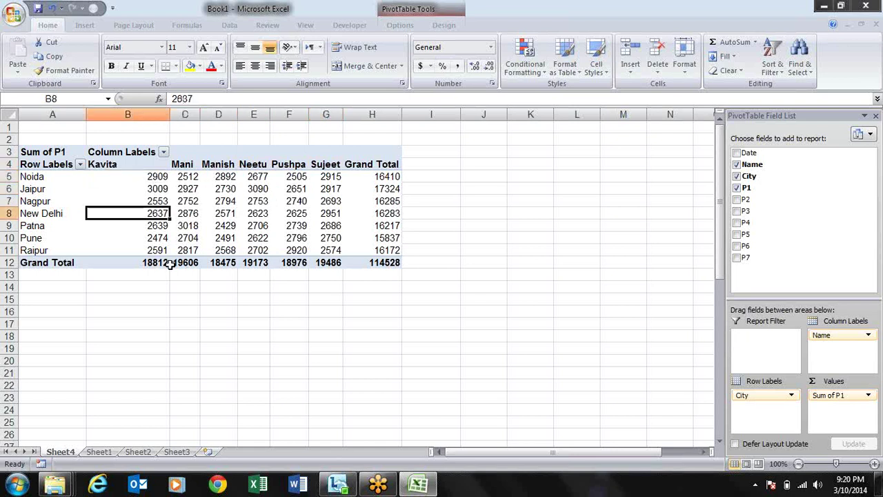
click(162, 248)
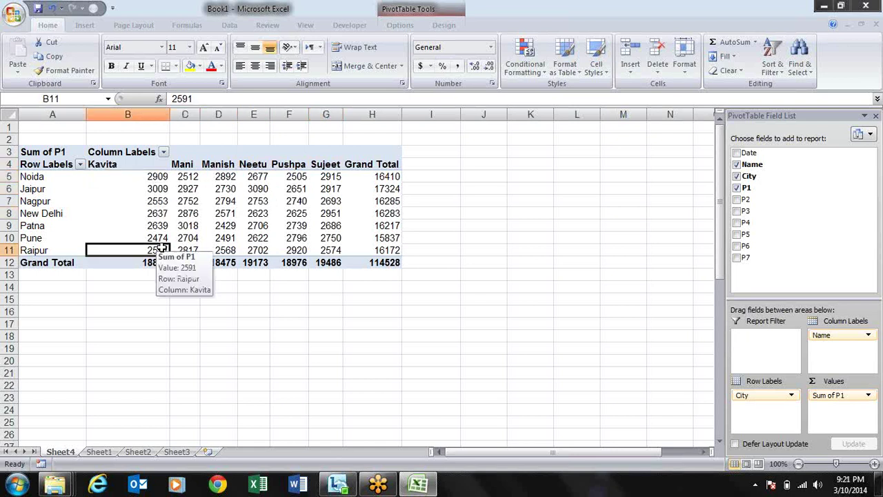
Move back through the city row labels between Noida and Patna.
key(Left)
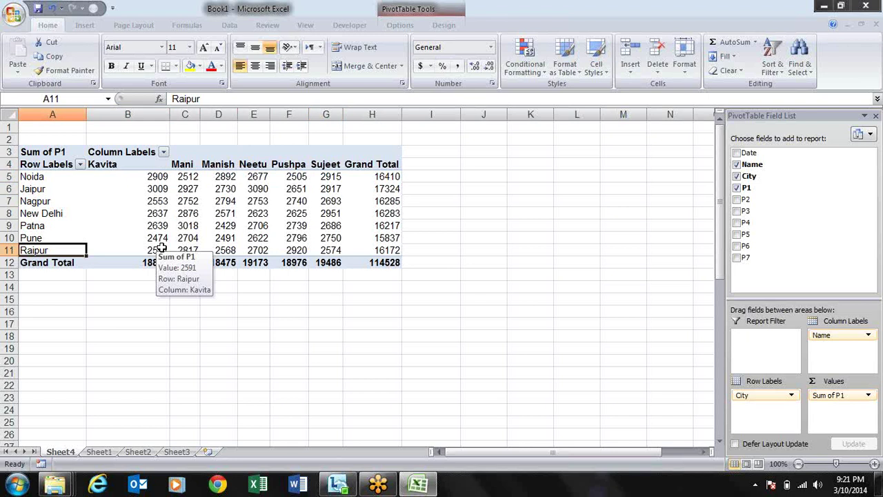
key(Up)
key(Up)
key(Up)
key(Up)
key(Up)
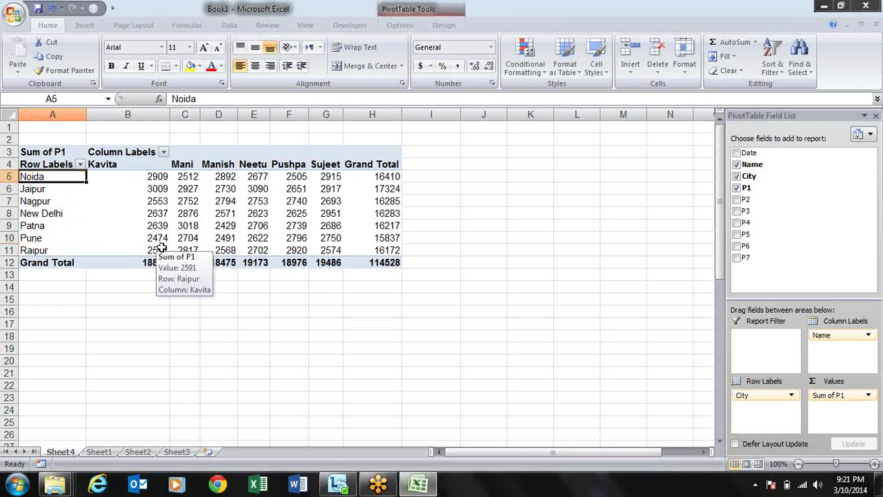
key(Down)
key(Down)
key(Down)
key(Down)
key(Down)
key(Up)
key(Up)
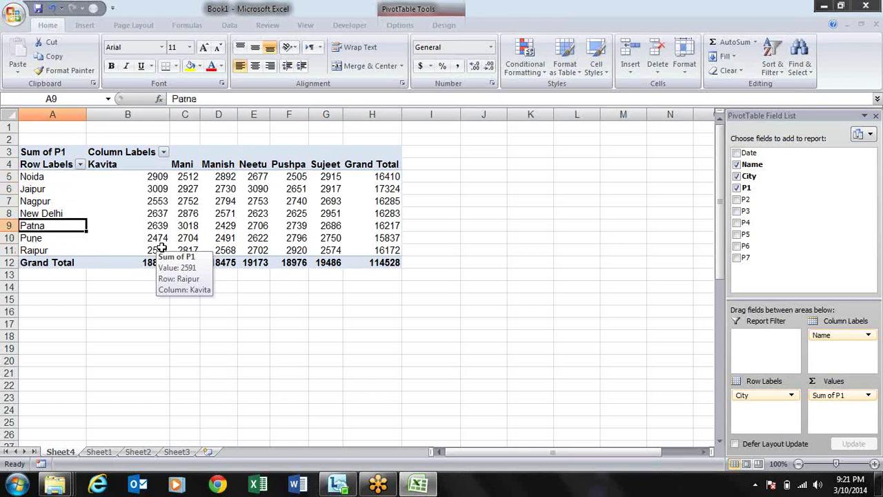
key(Up)
key(Up)
key(Up)
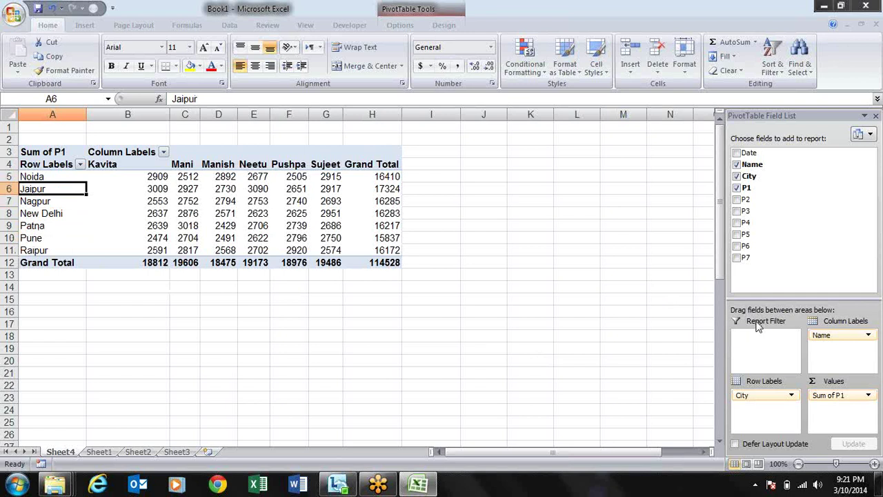
mouse_move(828, 335)
mouse_down()
mouse_move(771, 404)
mouse_move(859, 352)
mouse_up()
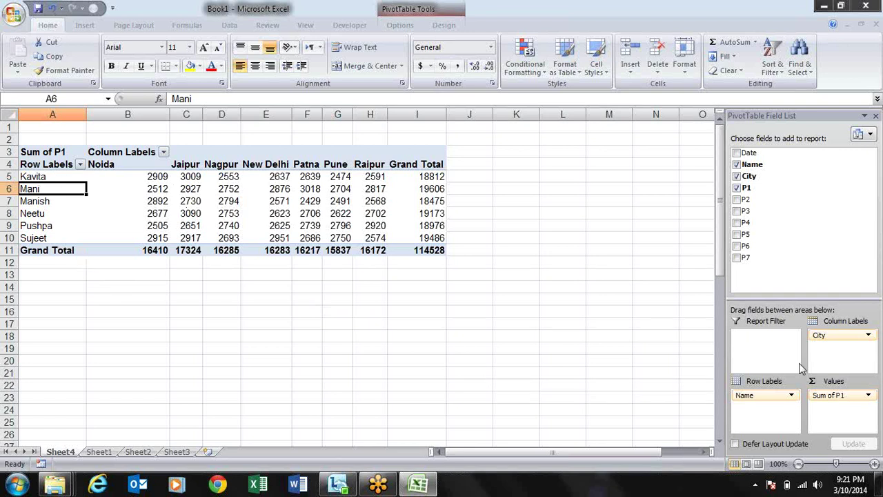
drag(820, 335, 780, 421)
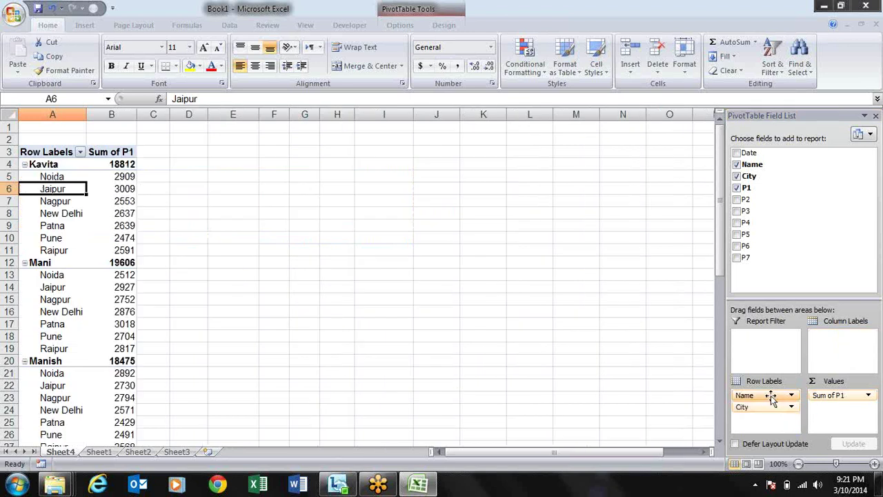
drag(746, 395, 859, 358)
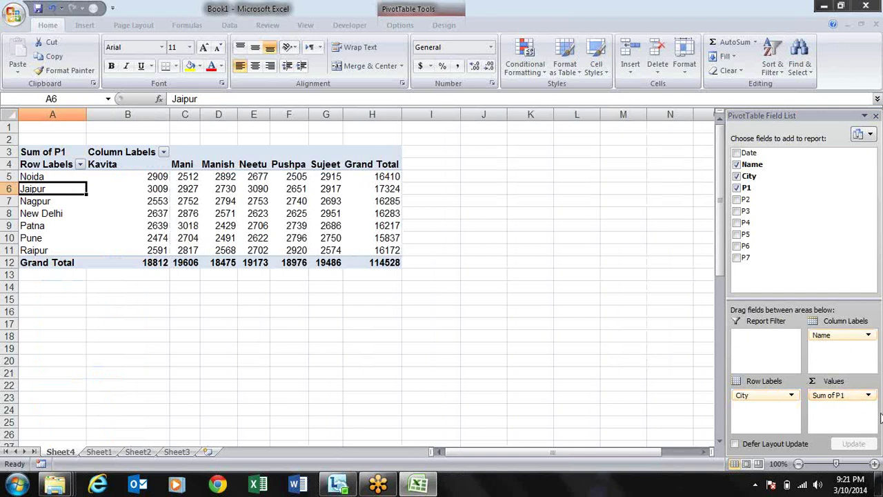
Add Sum of P2 and put names down the rows with cities across the columns.
click(737, 201)
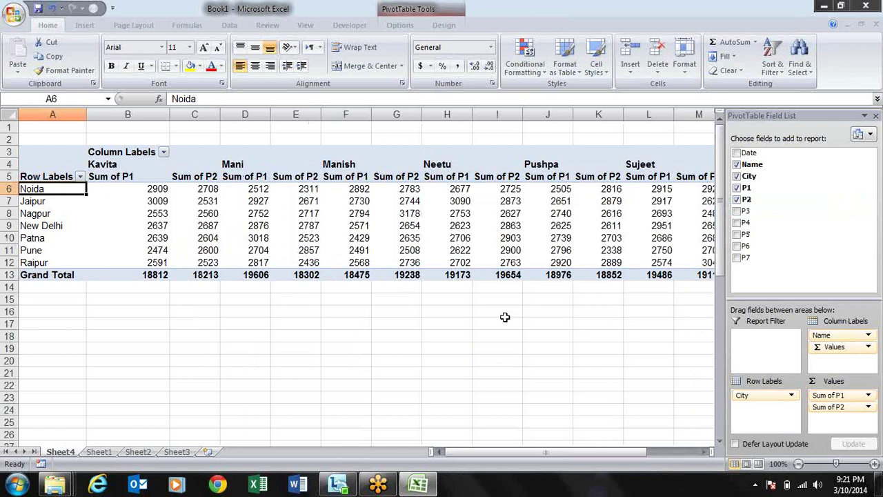
mouse_move(822, 336)
mouse_down()
mouse_move(786, 404)
mouse_move(854, 336)
mouse_up()
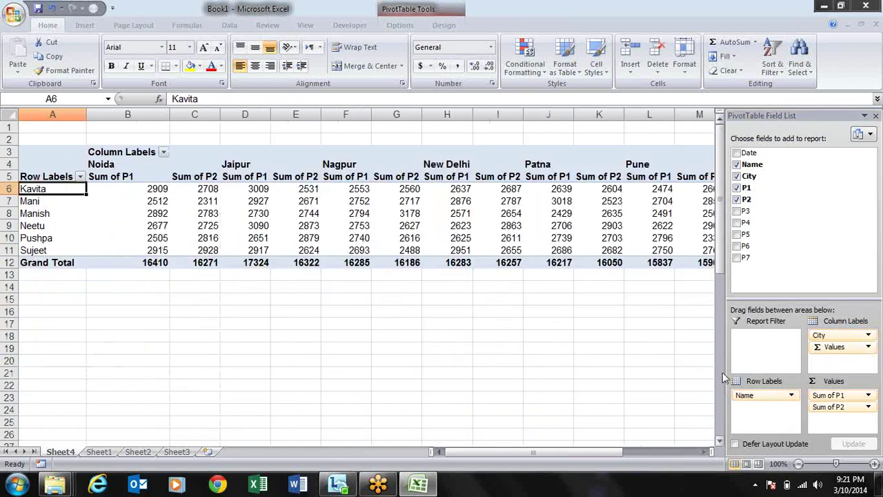
key(Right)
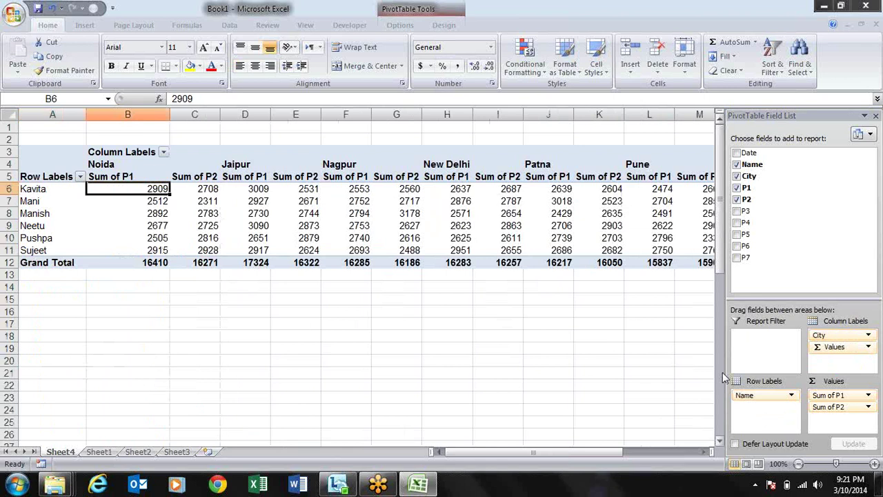
key(Up)
key(Up)
key(Down)
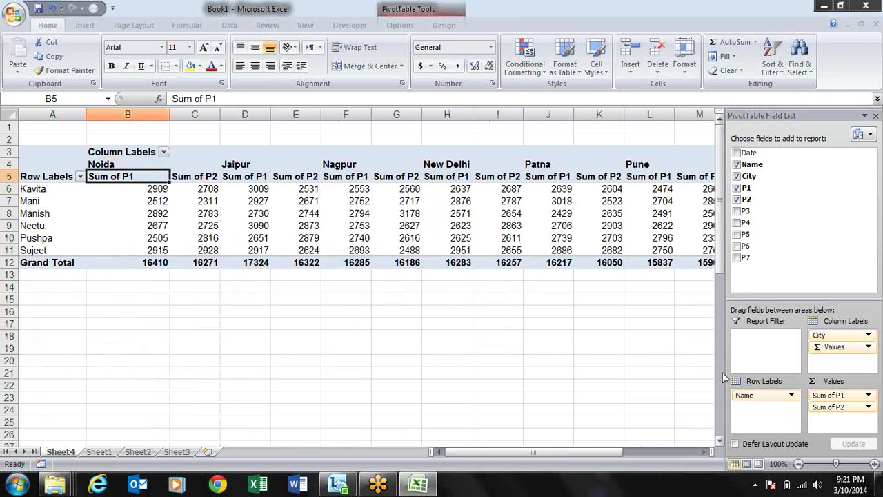
key(shift+Right)
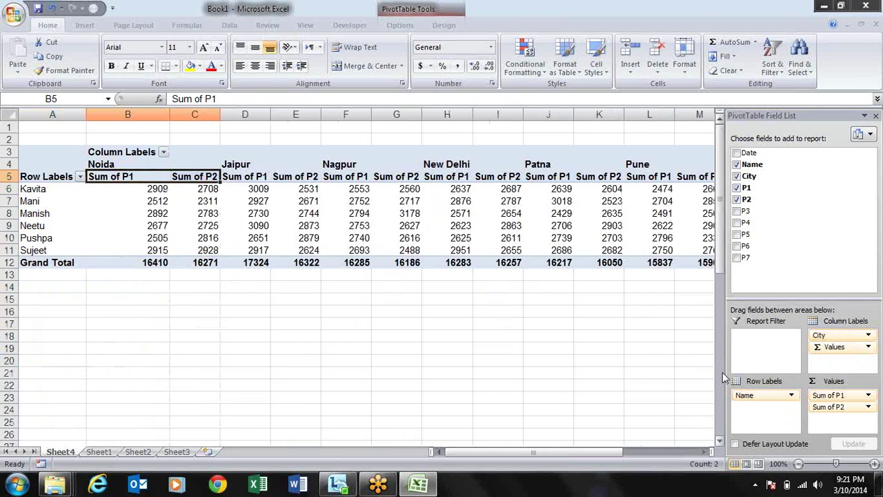
Check Noida's Sum of P1 and Sum of P2 headings and Kavita's Noida values.
key(Up)
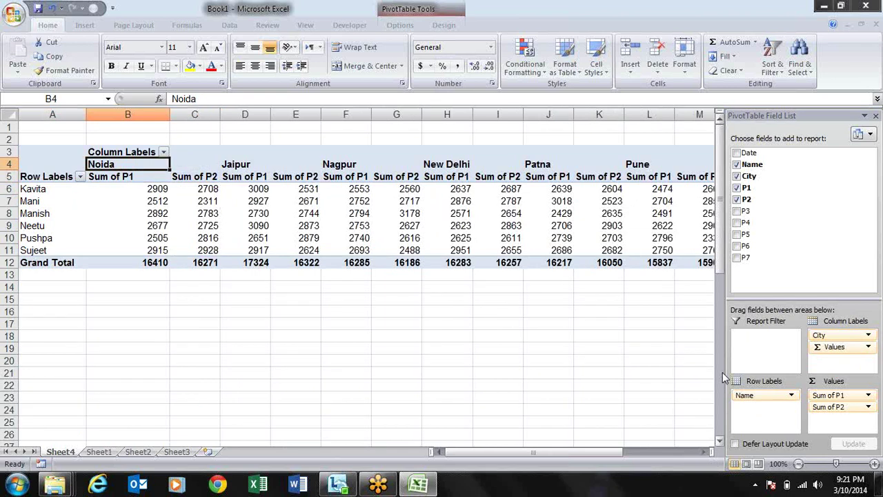
key(Down)
key(Right)
key(Right)
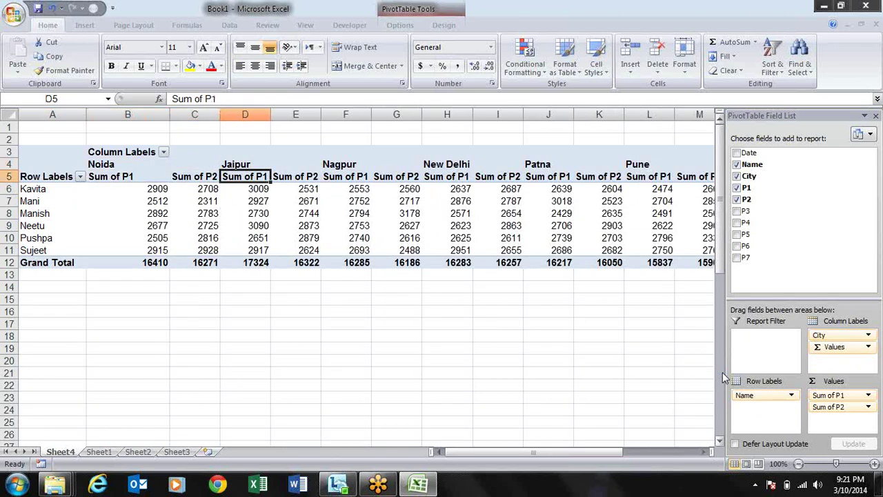
key(Left)
key(Left)
key(Right)
key(Left)
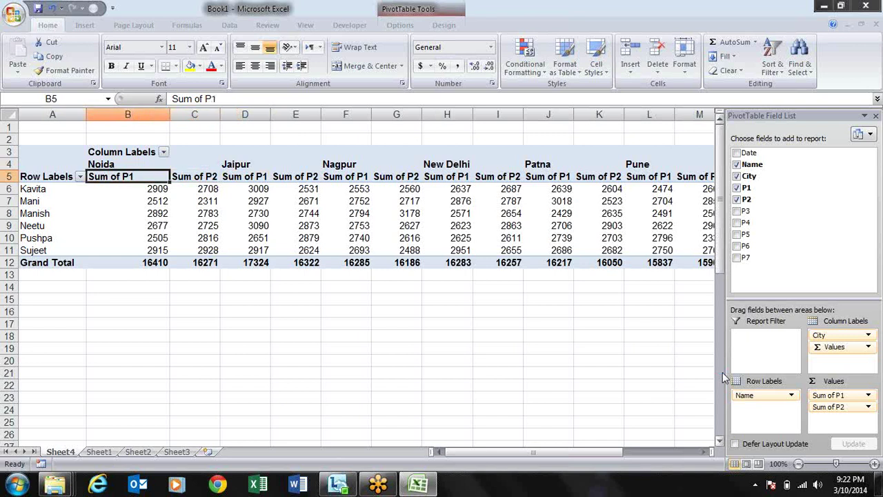
key(Left)
key(Down)
key(Right)
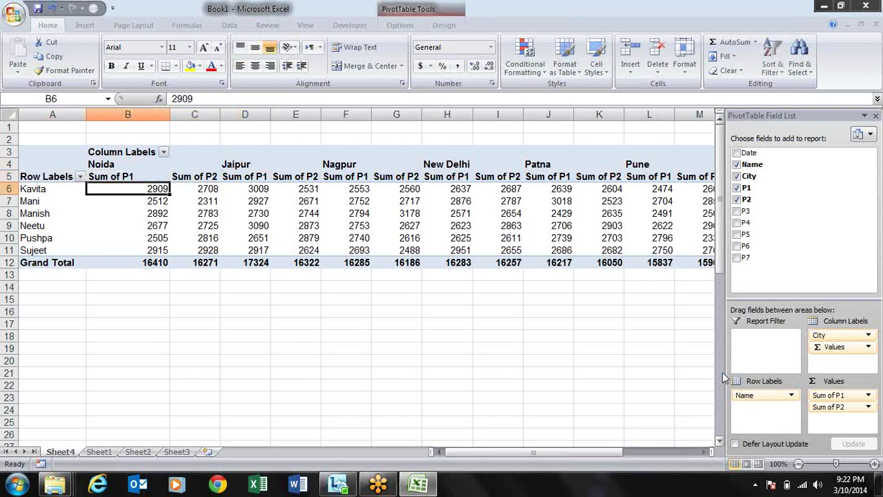
key(Right)
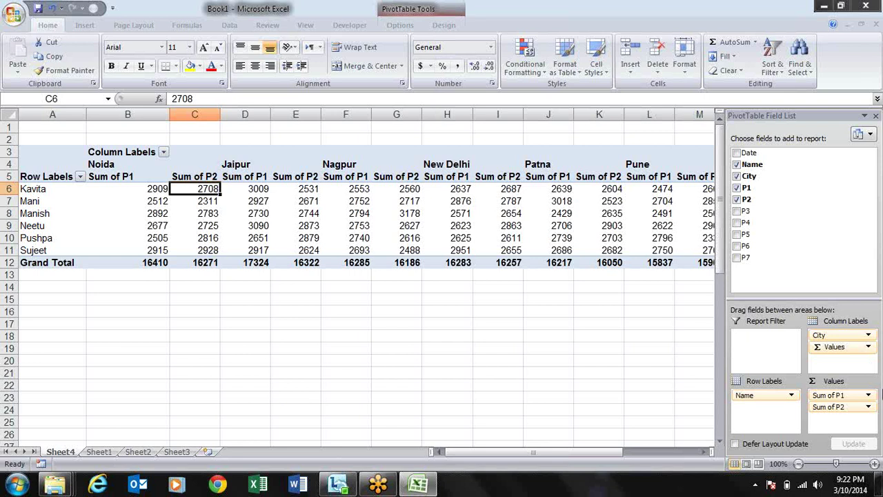
drag(856, 392, 856, 408)
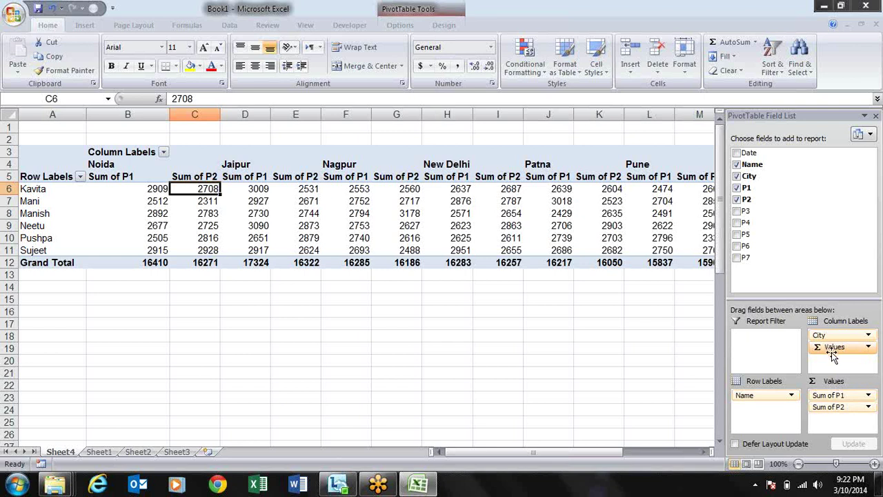
click(151, 179)
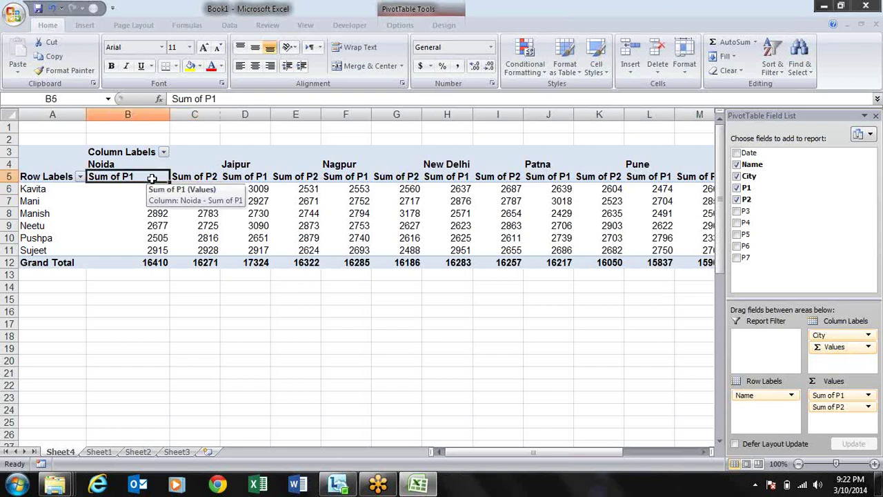
click(193, 178)
click(145, 179)
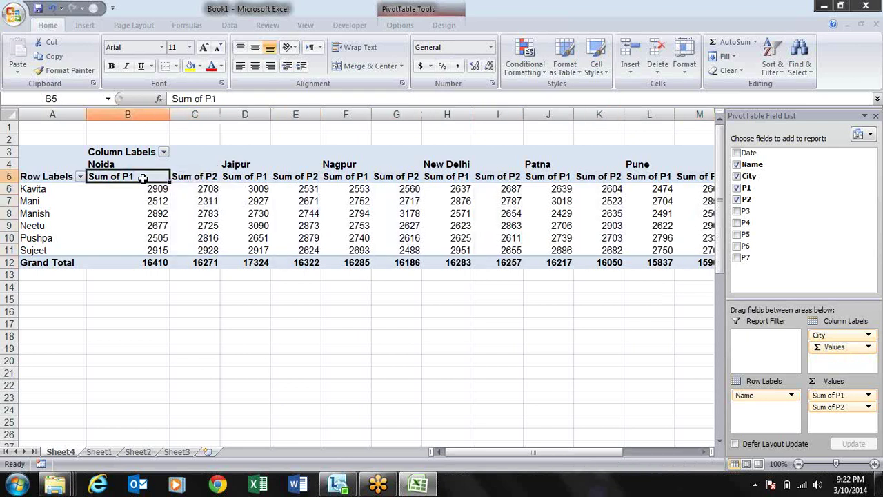
click(192, 177)
click(265, 178)
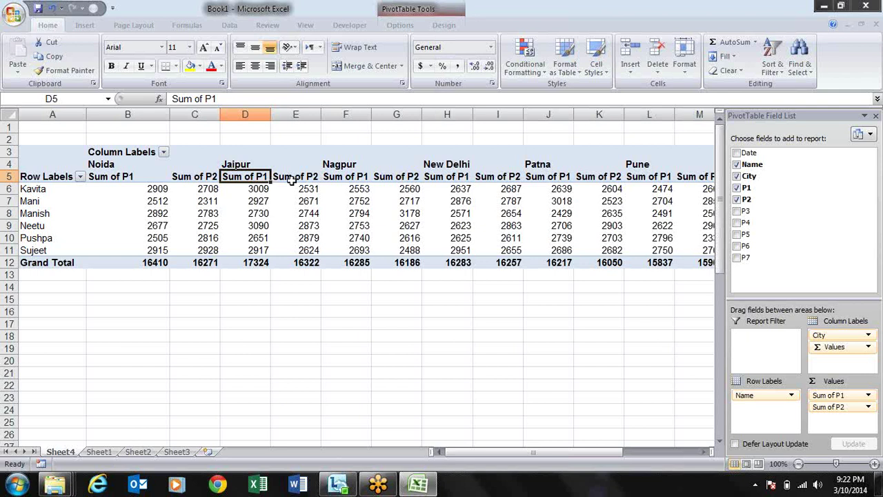
click(295, 178)
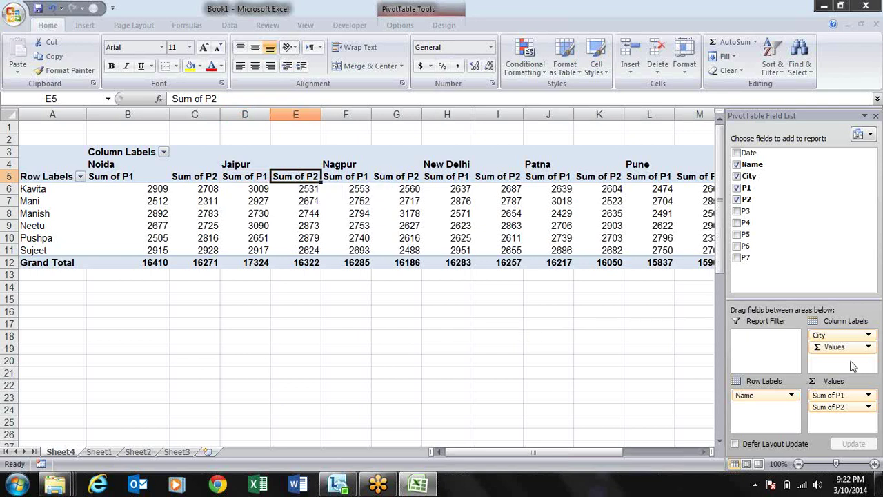
Move Σ Values into Row Labels so P1 and P2 sums stack under each name.
mouse_move(835, 348)
mouse_down()
mouse_move(821, 385)
mouse_move(769, 423)
mouse_up()
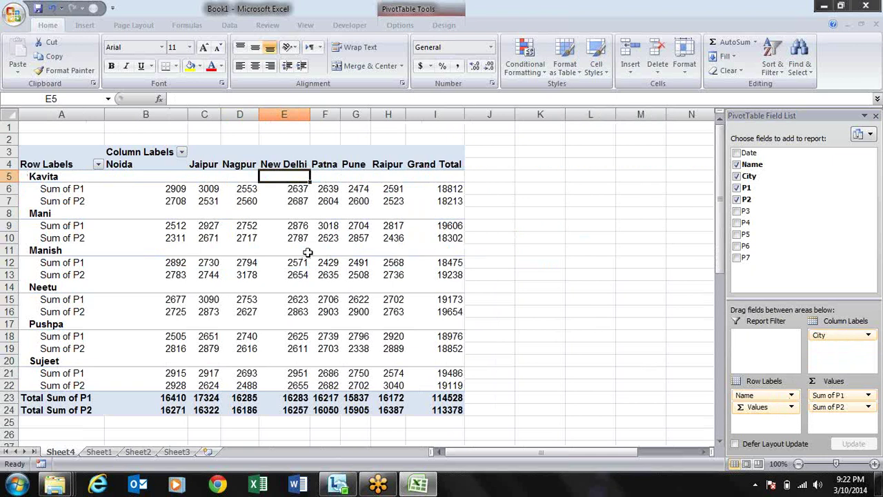
click(54, 176)
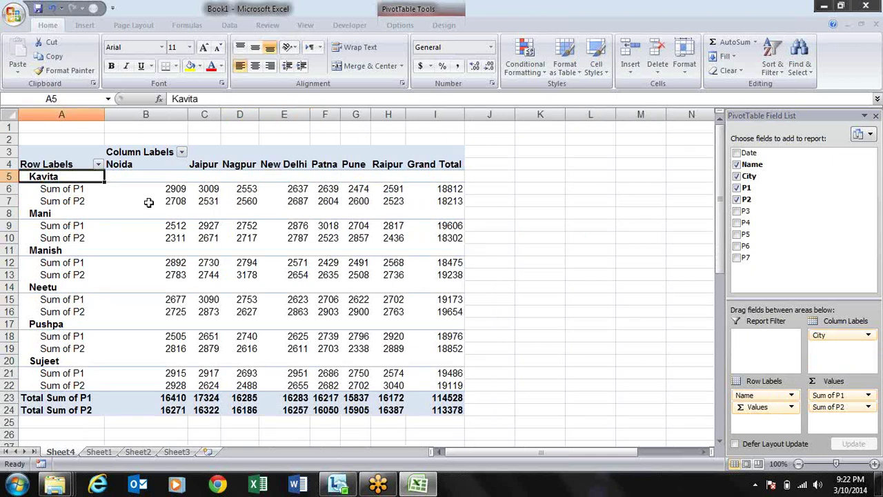
mouse_move(178, 199)
click(176, 188)
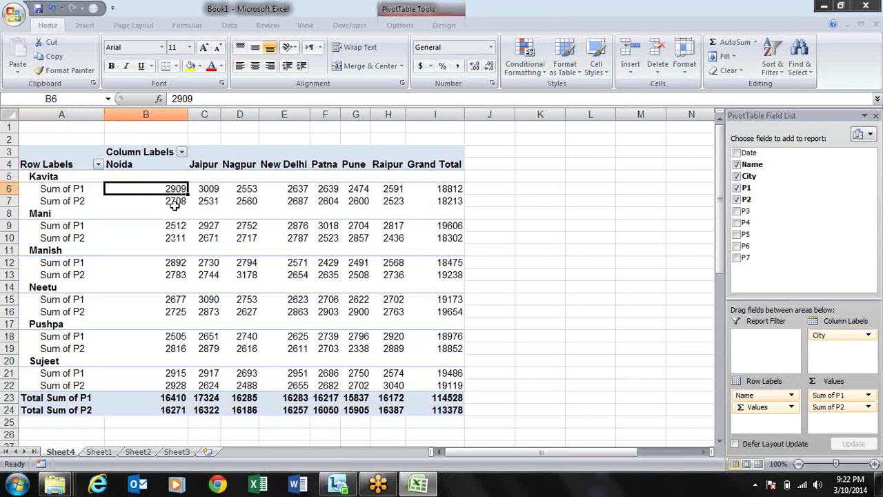
click(177, 200)
Check Kavita's Jaipur and Nagpur P1 and P2 values and her Sum row labels.
click(210, 200)
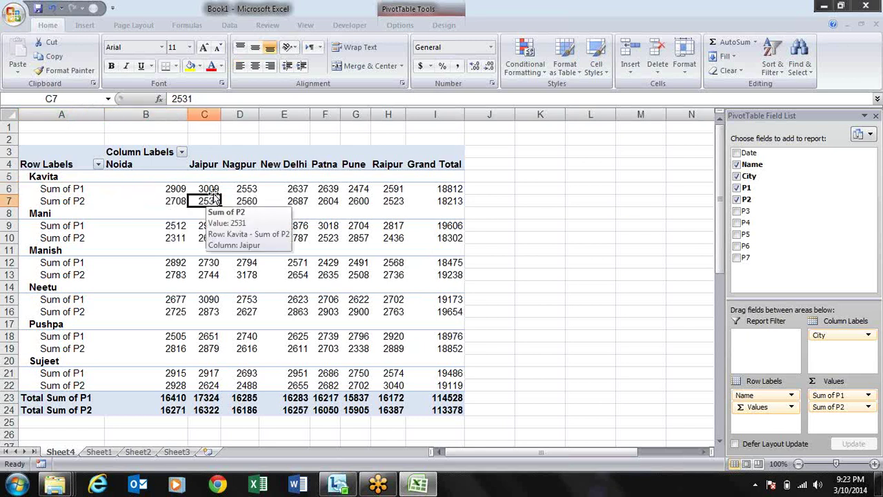
click(215, 189)
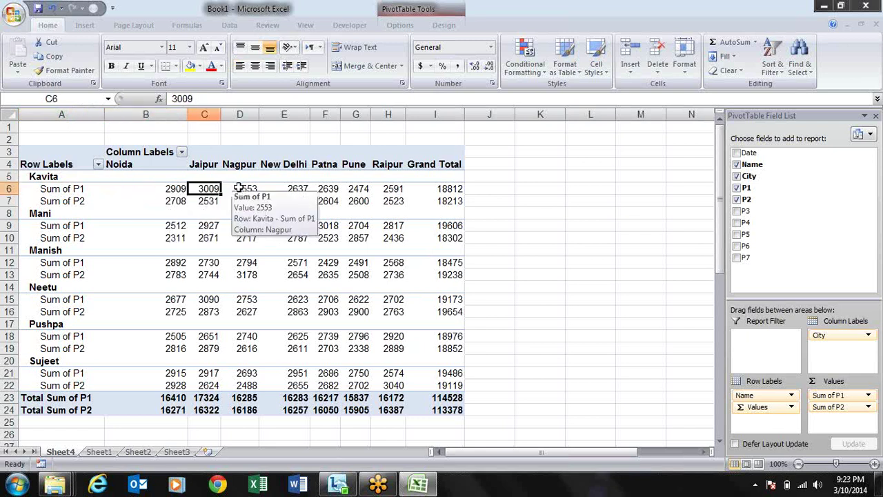
click(244, 188)
click(247, 200)
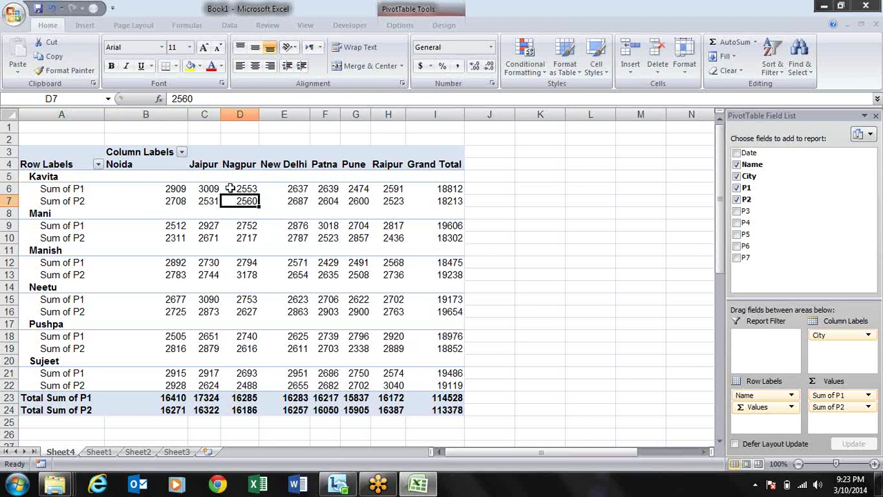
click(70, 191)
click(74, 201)
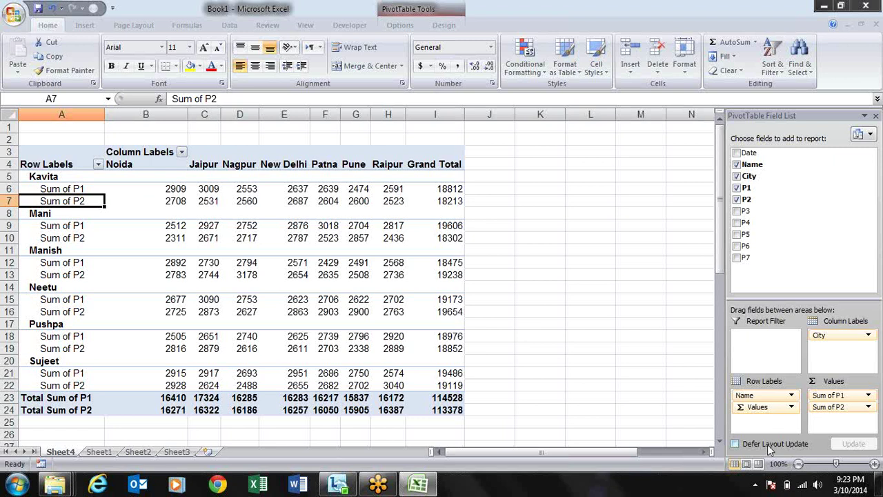
Add sums of P3, P4, P5, P6 and P7, then check Kavita's Noida sums through P7.
click(736, 211)
click(736, 222)
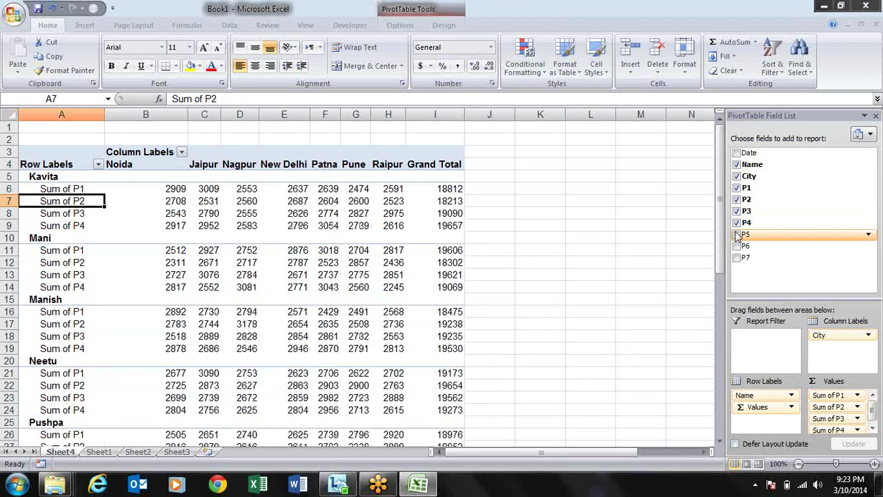
click(736, 235)
click(736, 246)
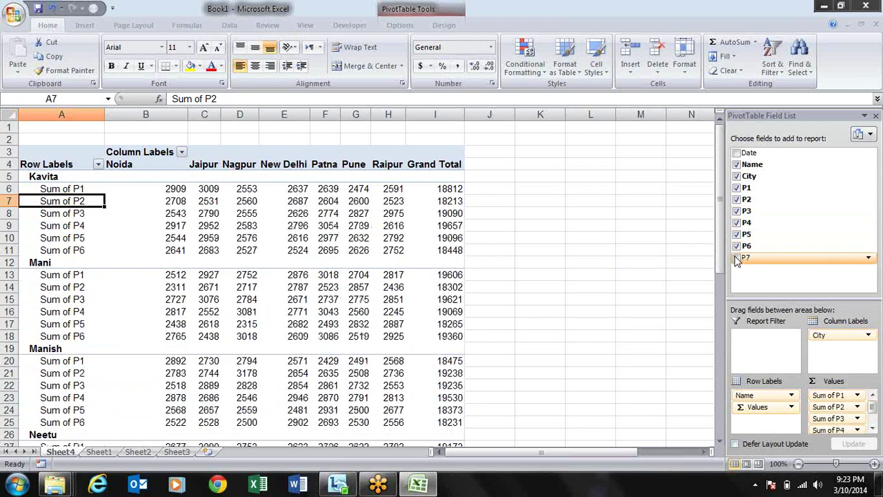
click(737, 257)
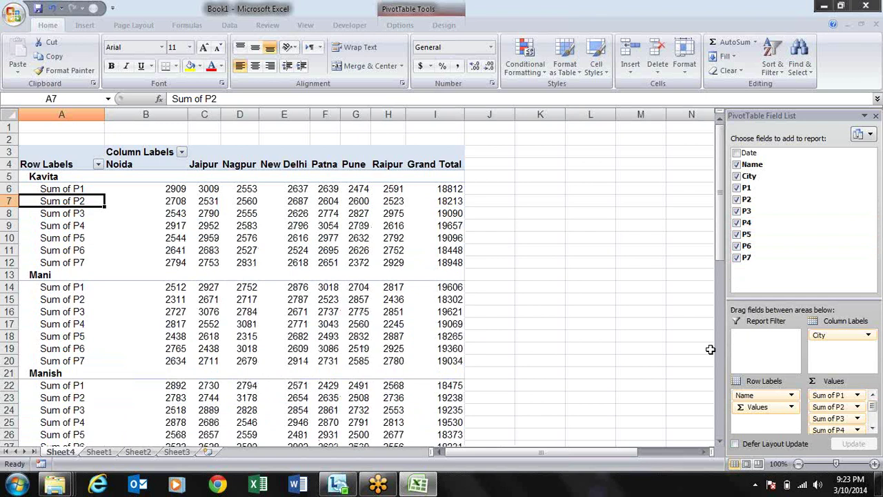
key(Right)
key(Up)
key(Down)
key(Down)
key(Down)
key(Down)
key(Down)
key(Down)
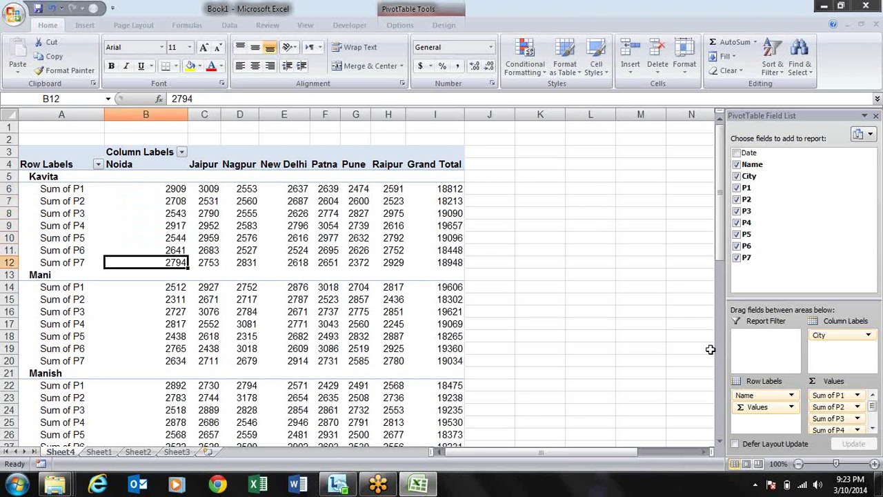
key(Down)
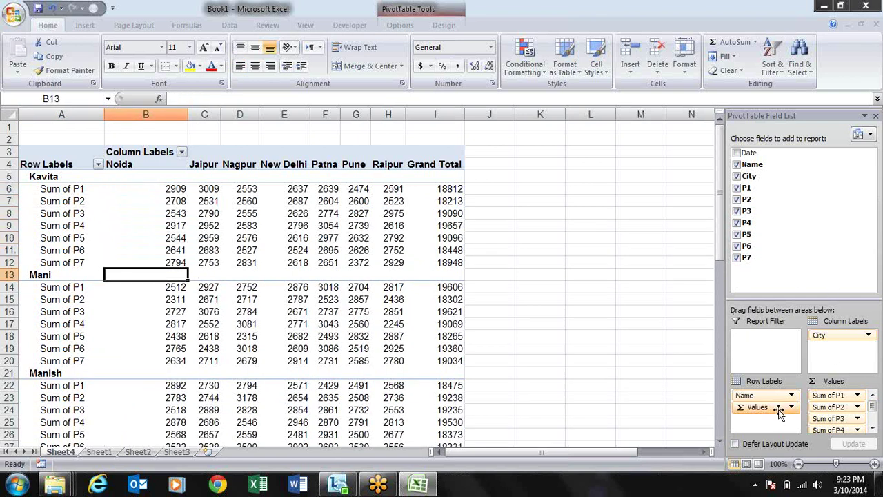
Move the Σ Values sums into columns, then move City into the rows under Name.
drag(779, 410, 843, 355)
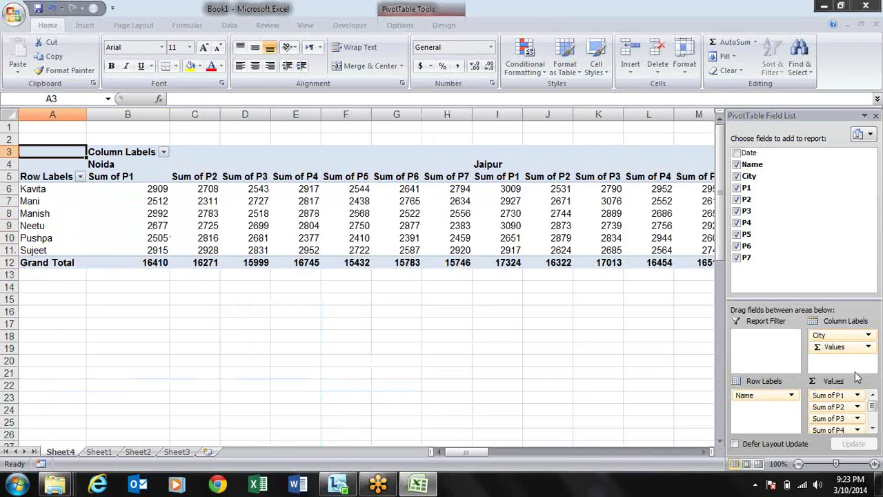
key(Down)
key(Down)
key(Up)
key(Right)
key(Right)
key(Right)
key(Right)
key(Right)
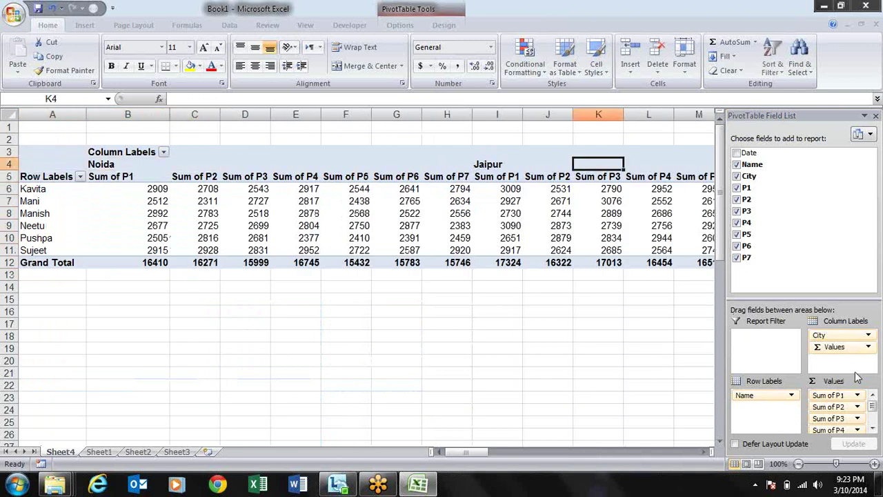
key(Right)
key(Right)
key(Right)
key(Right)
key(Right)
key(Right)
key(Right)
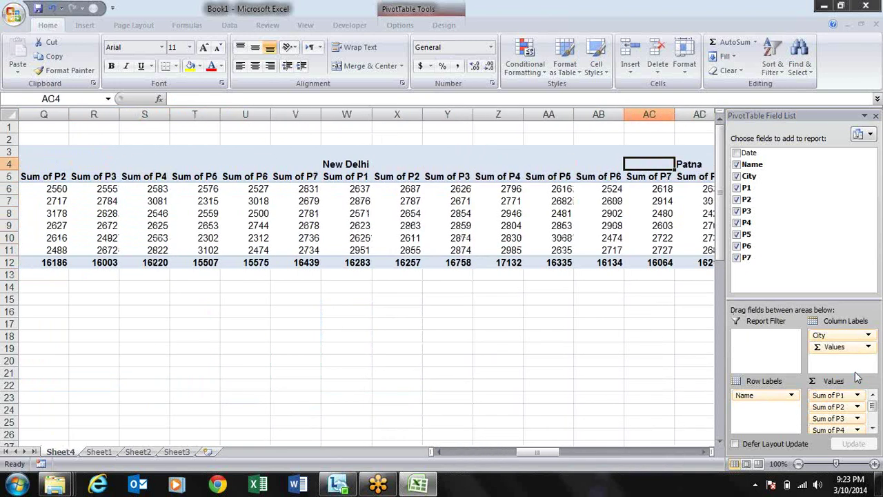
key(Right)
key(Right)
key(Right)
key(Right)
key(Right)
key(Right)
key(Right)
key(Right)
key(Right)
key(Left)
key(Left)
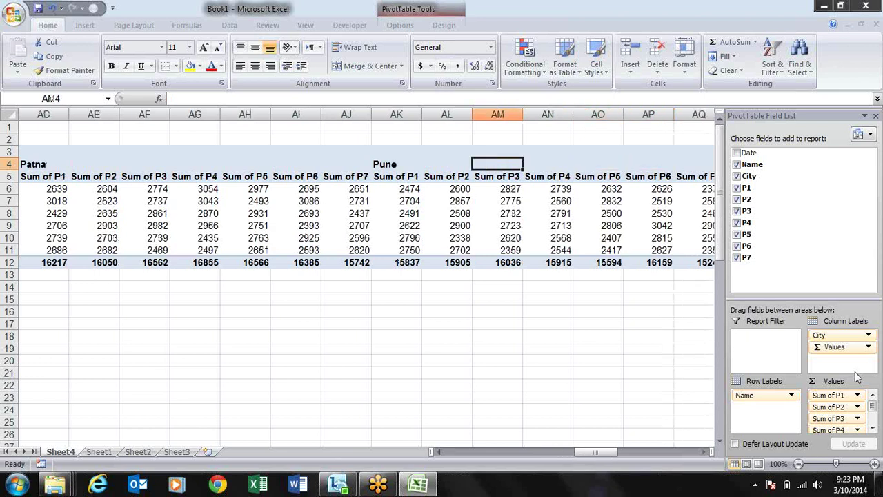
key(Home)
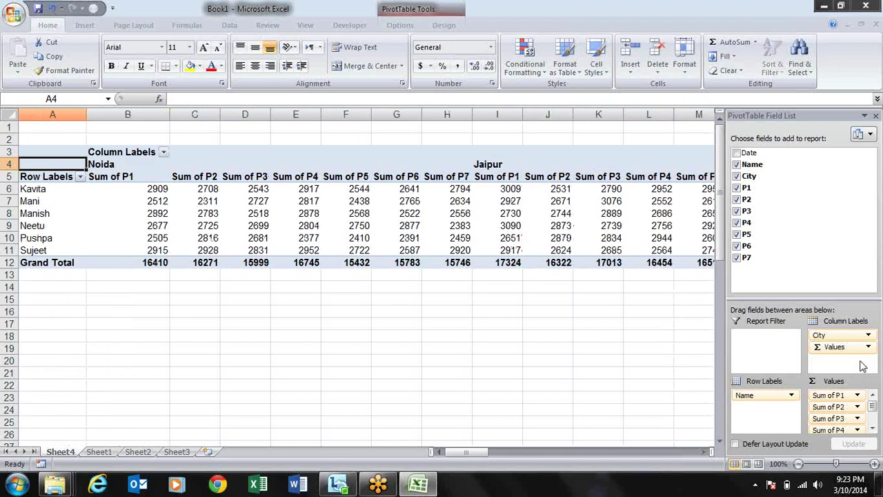
drag(845, 336, 782, 410)
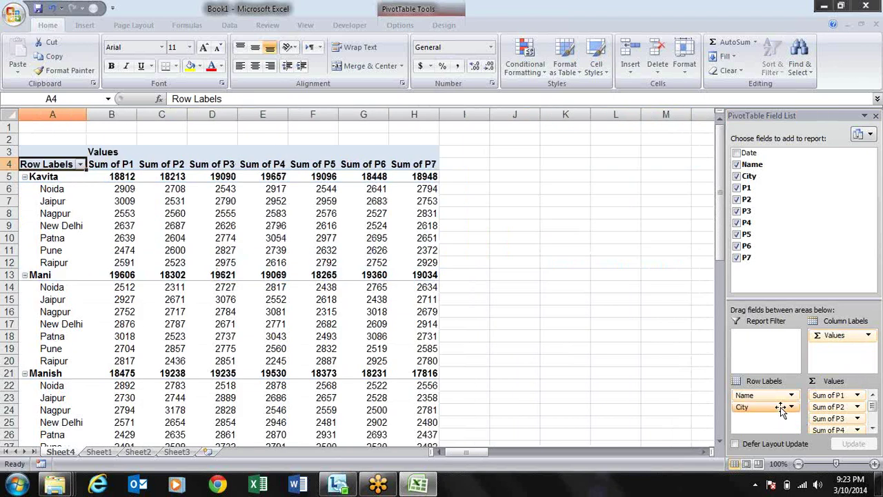
key(Down)
key(Down)
key(Right)
key(Right)
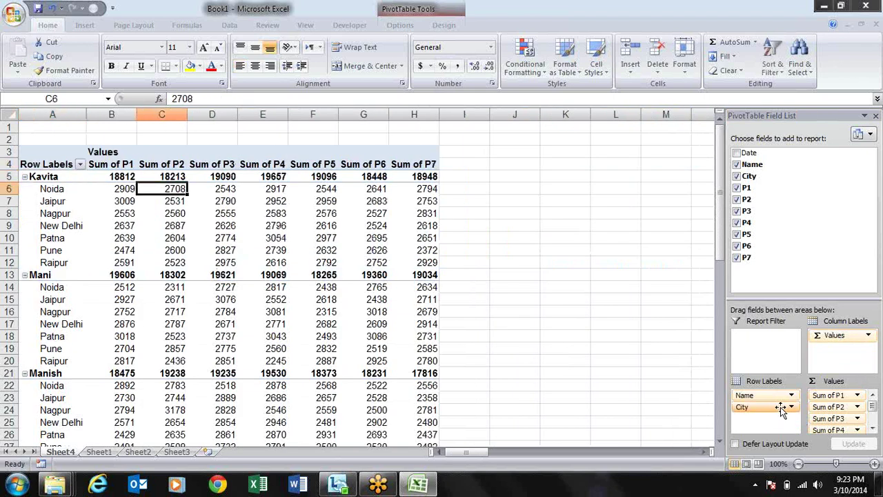
key(Down)
key(Down)
key(Down)
key(Down)
key(Down)
key(Down)
key(Down)
key(Down)
key(Down)
key(Down)
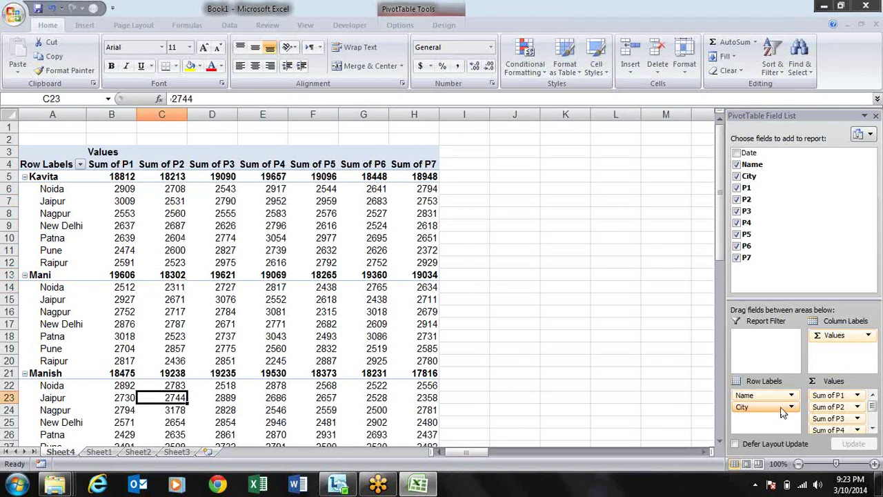
key(Down)
key(Down)
key(Down)
key(Down)
key(Down)
key(Down)
key(Up)
key(Up)
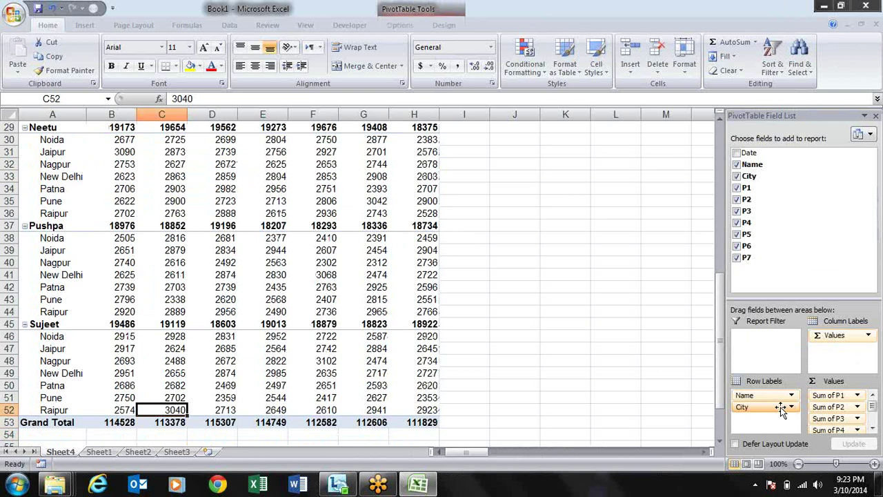
key(ctrl+Up)
key(Up)
key(Up)
key(Up)
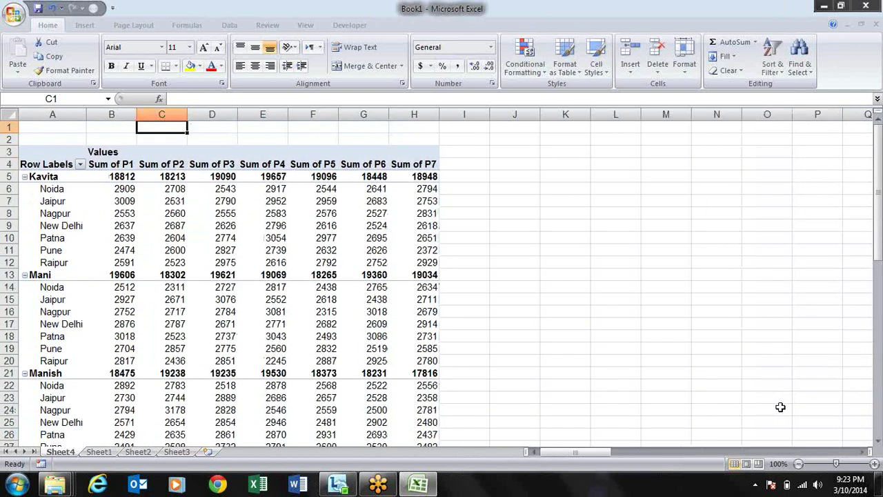
key(Down)
key(Down)
key(Down)
key(Down)
key(Down)
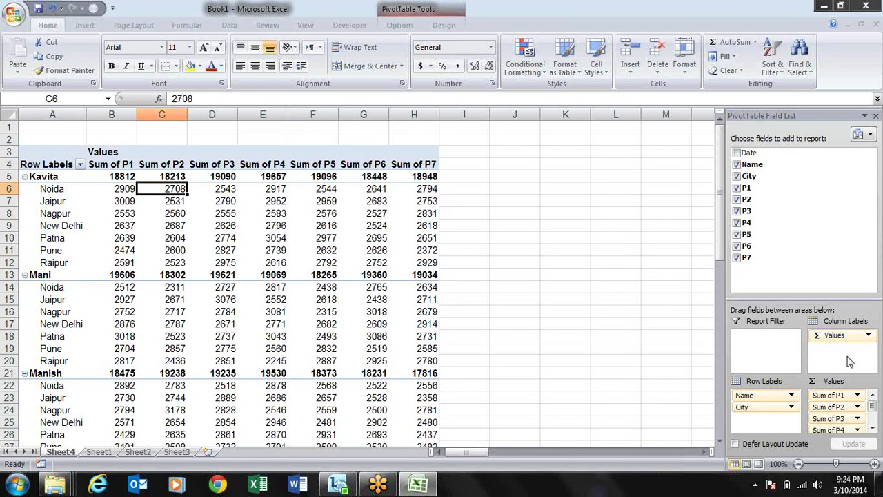
key(Left)
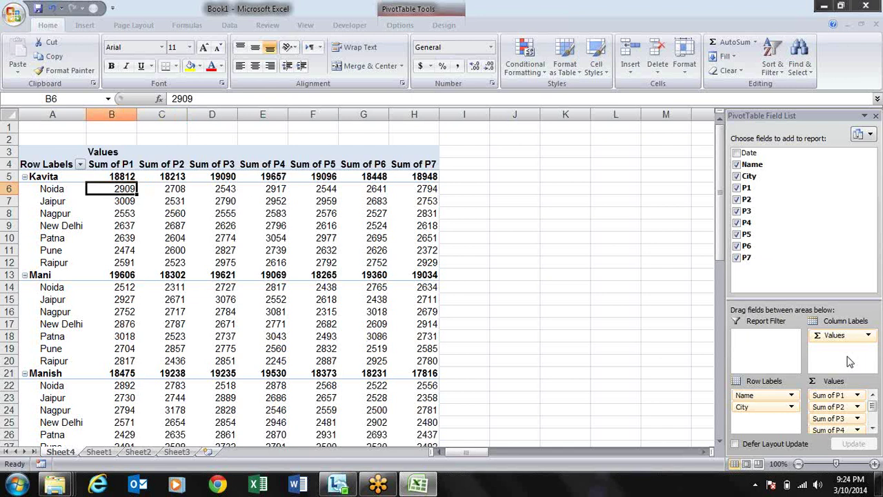
key(Right)
key(Right)
key(Right)
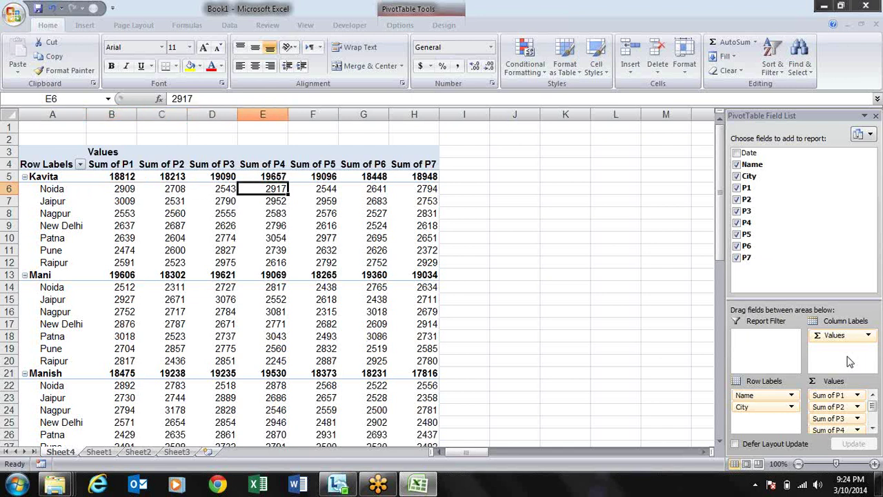
key(Right)
key(Right)
key(Left)
key(Home)
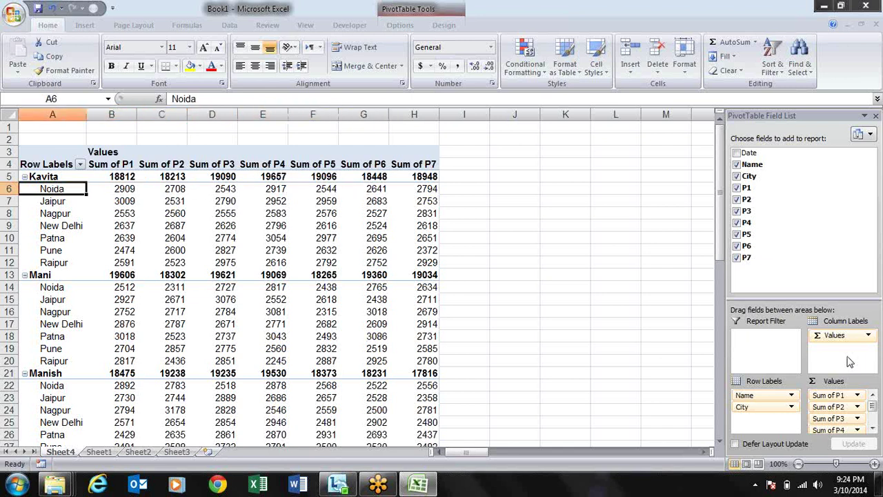
key(Right)
key(Up)
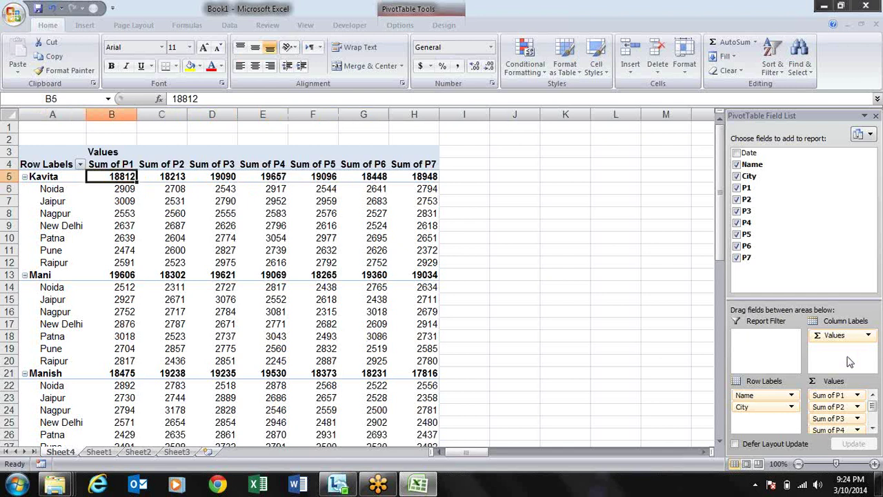
key(Down)
key(Down)
key(Down)
key(Down)
key(Up)
key(Up)
key(Up)
key(Up)
key(Down)
key(Down)
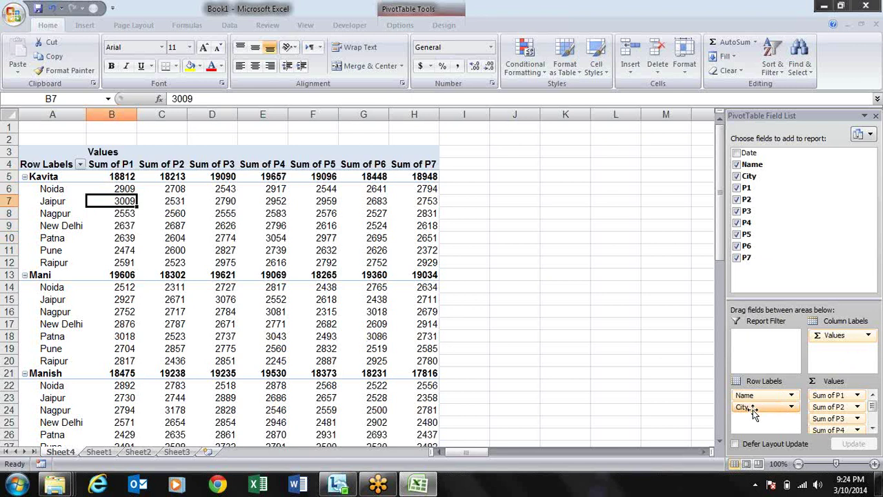
Move City from Row Labels to the Report Filter, leaving one row per name.
drag(780, 409, 787, 351)
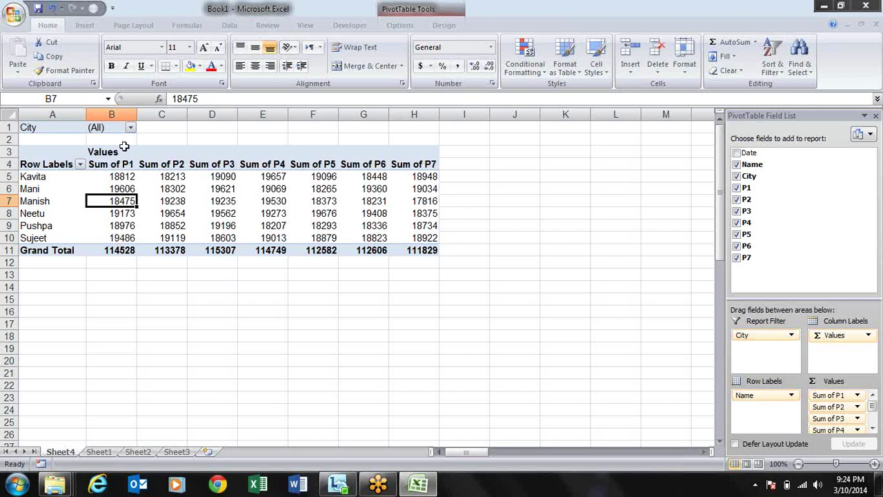
mouse_move(173, 195)
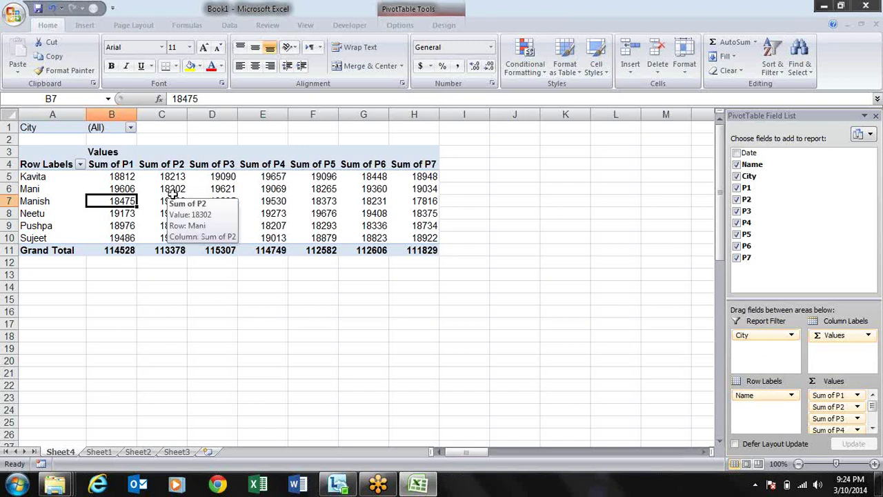
Filter the pivot table's City report filter to Noida only.
click(131, 129)
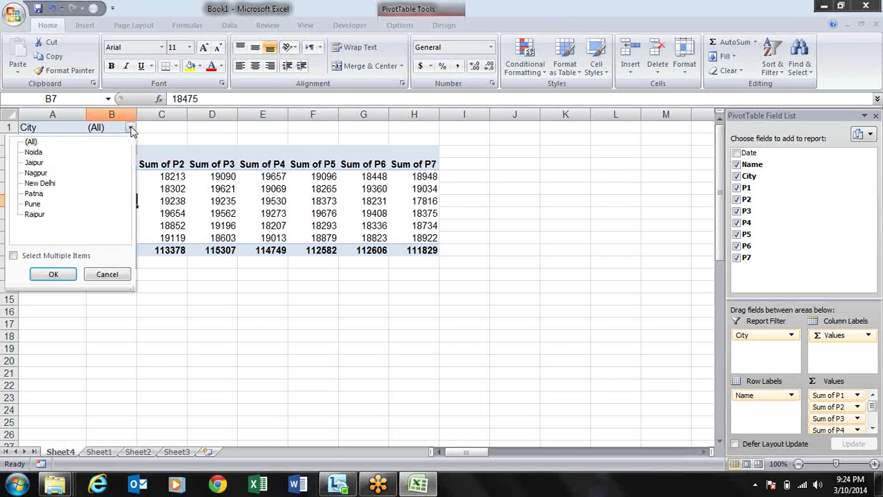
click(34, 153)
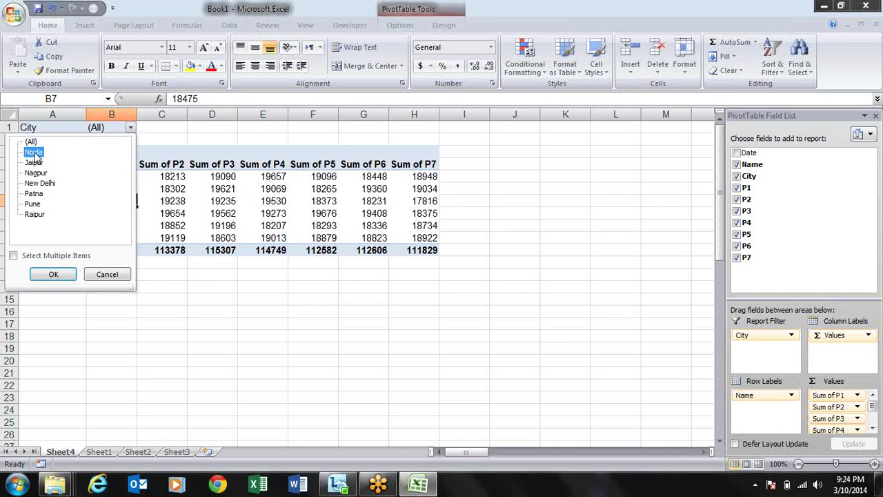
click(54, 277)
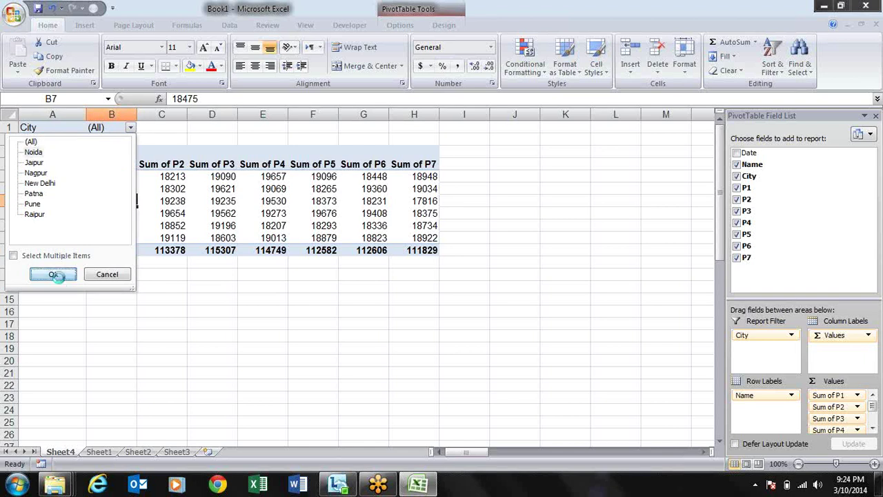
Switch the City filter to Jaipur only, giving a P2 total of 16322.
click(130, 128)
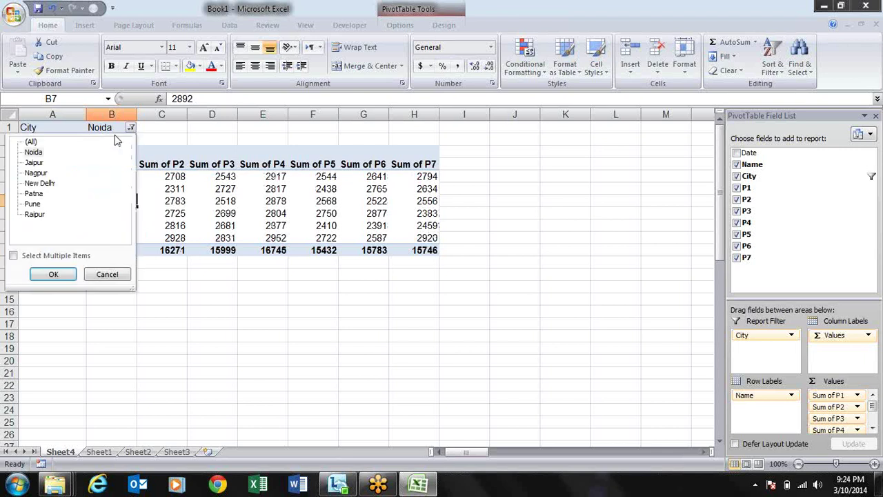
click(34, 163)
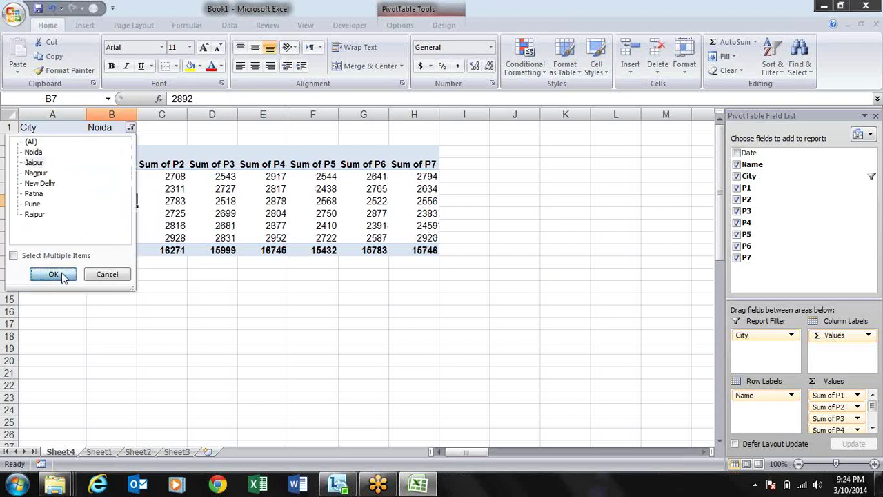
click(61, 274)
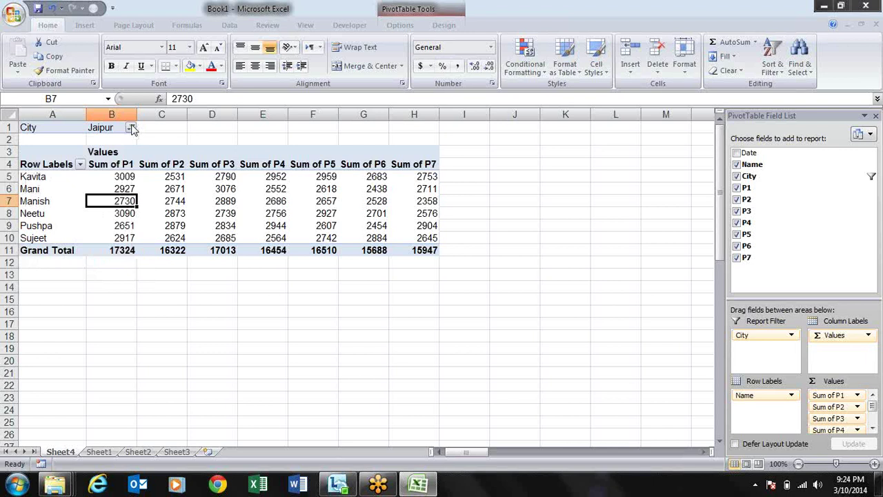
click(130, 129)
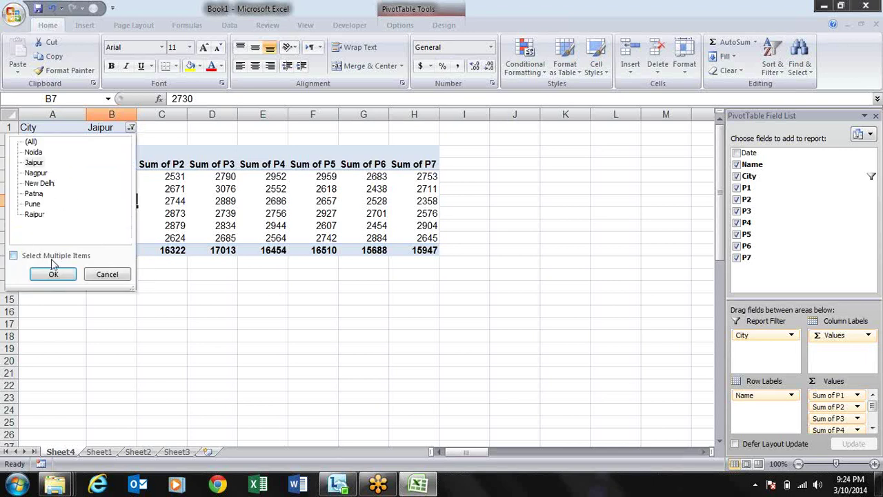
Enable multiple selection and filter City to Noida, Jaipur and Nagpur together.
click(14, 257)
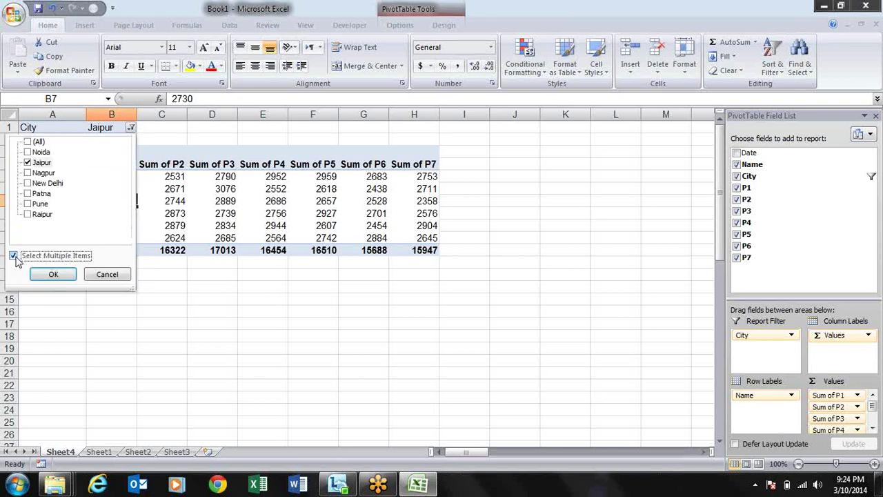
click(28, 152)
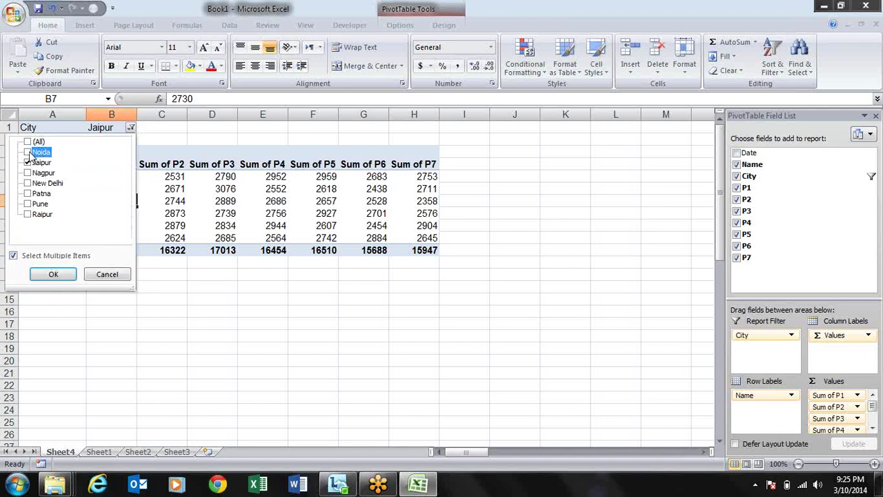
click(27, 173)
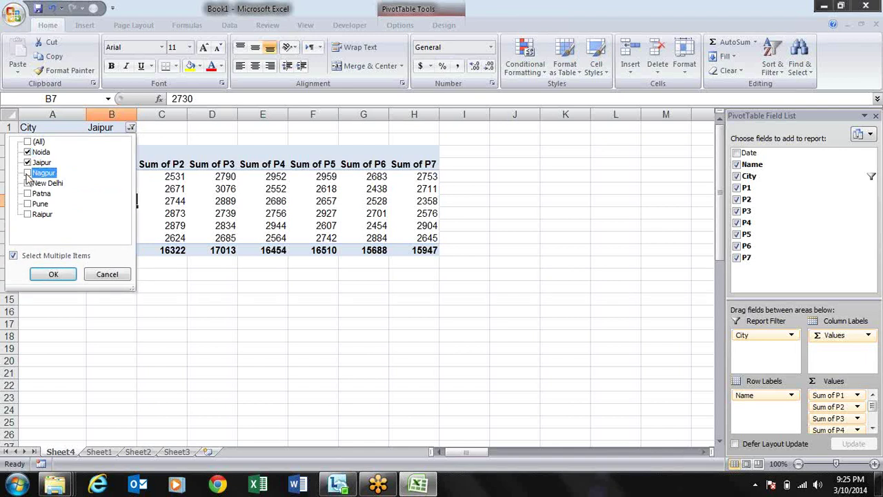
click(63, 274)
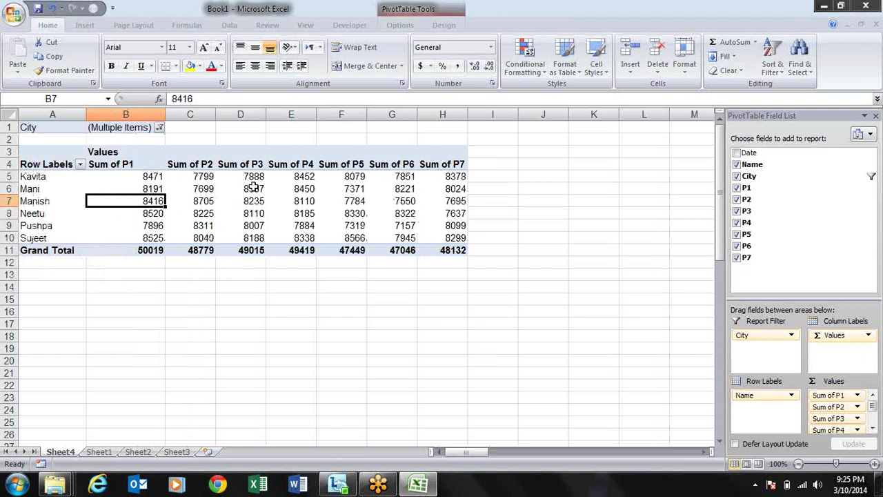
Set the City filter back to (All), restoring totals like 114528 for P1.
mouse_move(254, 187)
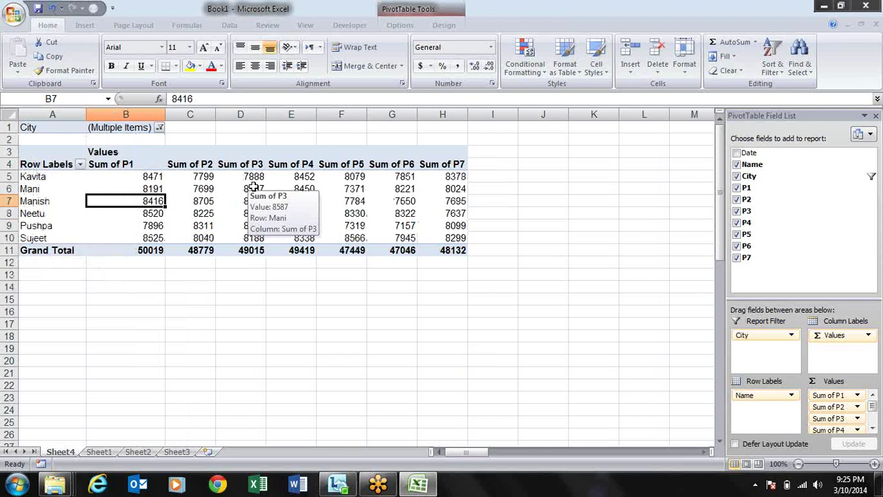
click(159, 128)
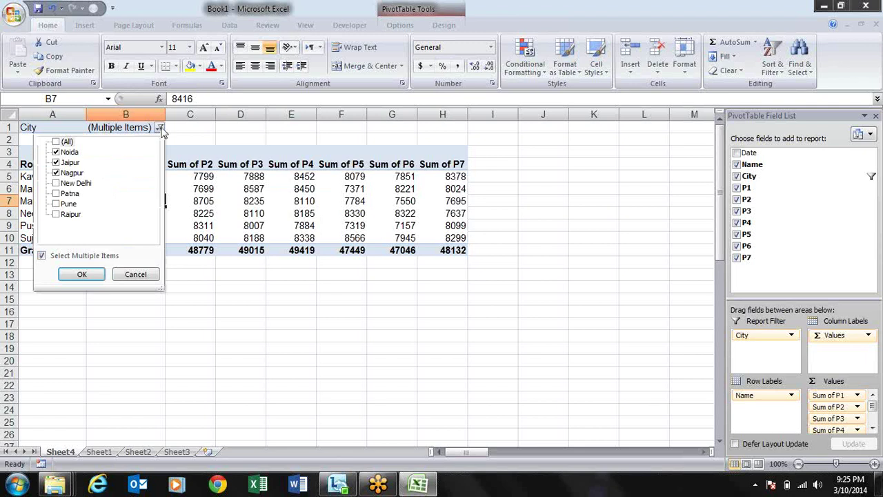
click(56, 142)
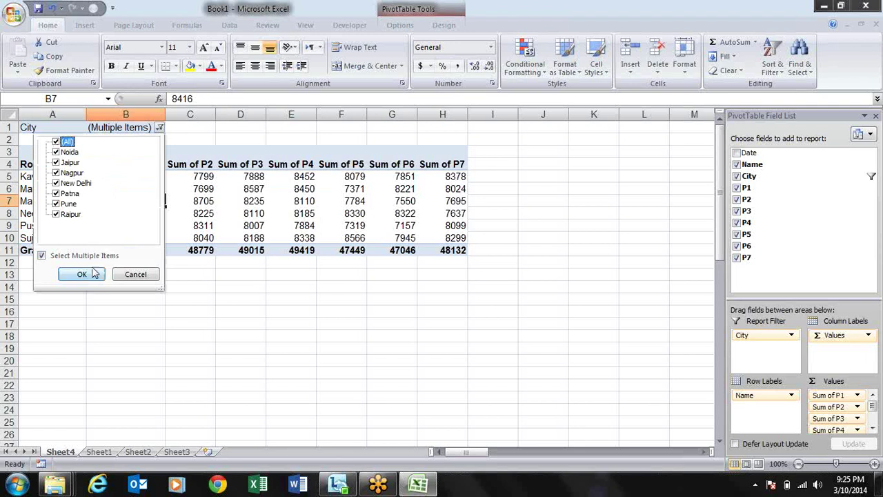
click(92, 271)
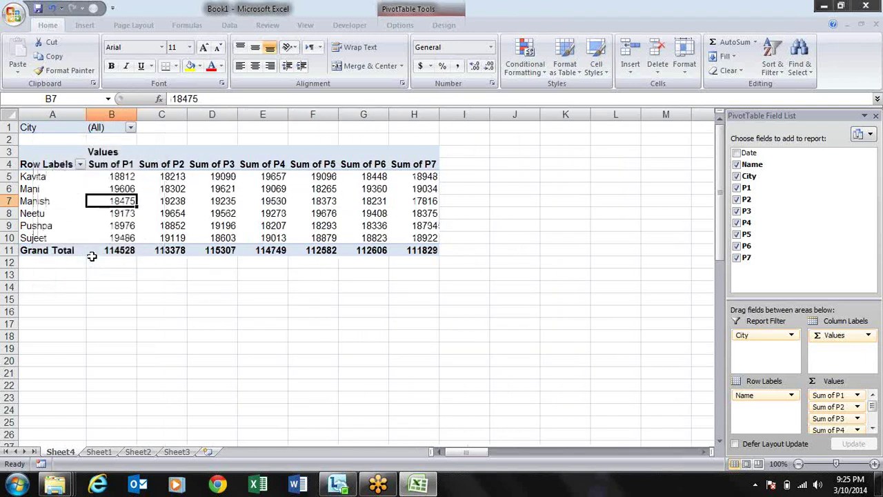
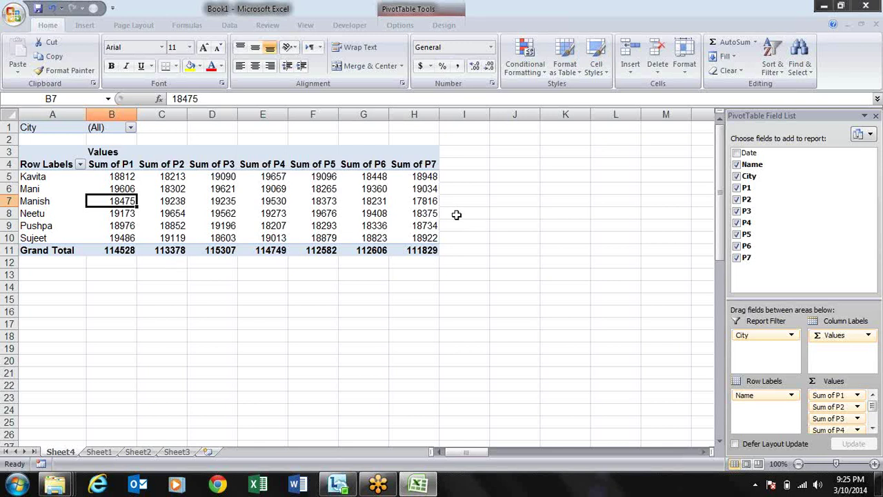
Add Date to the Row Labels and browse the daily rows down to the Grand Total at row 2298.
click(737, 153)
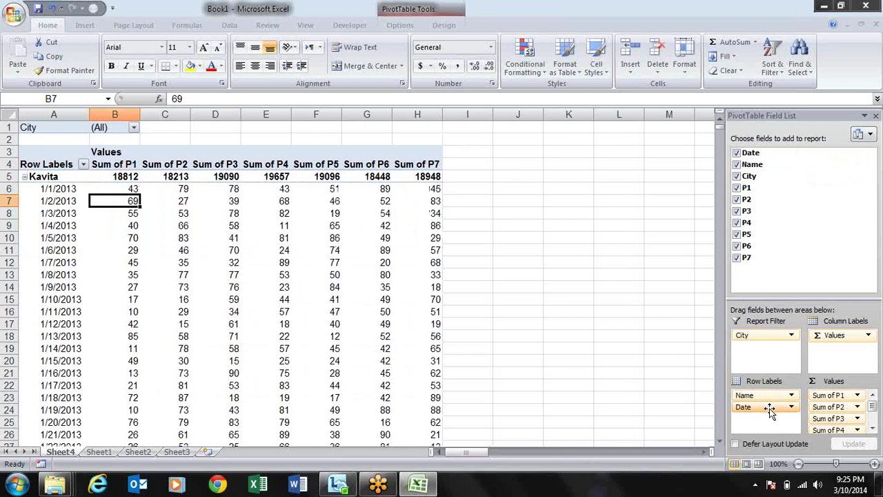
key(Down)
key(Down)
key(Down)
key(Down)
key(Down)
key(Down)
key(Down)
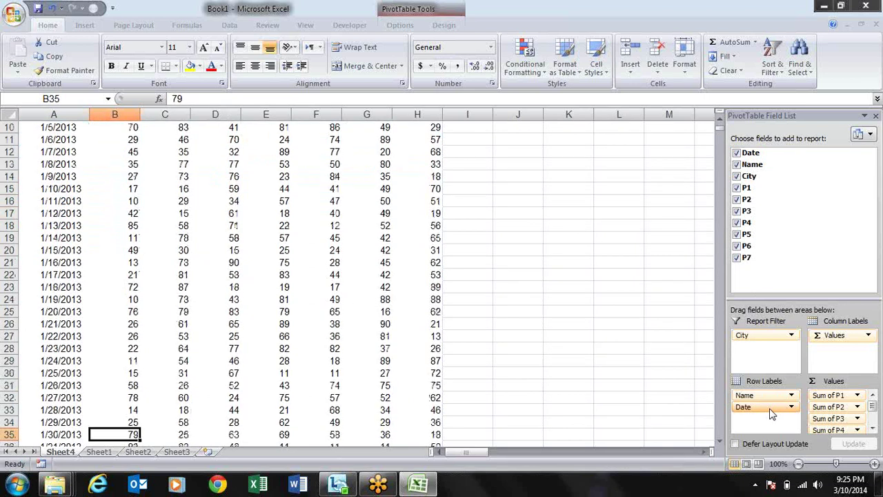
key(Down)
key(Down)
key(Down)
key(Down)
key(Down)
key(Down)
key(Down)
key(Down)
key(Down)
key(ctrl+Down)
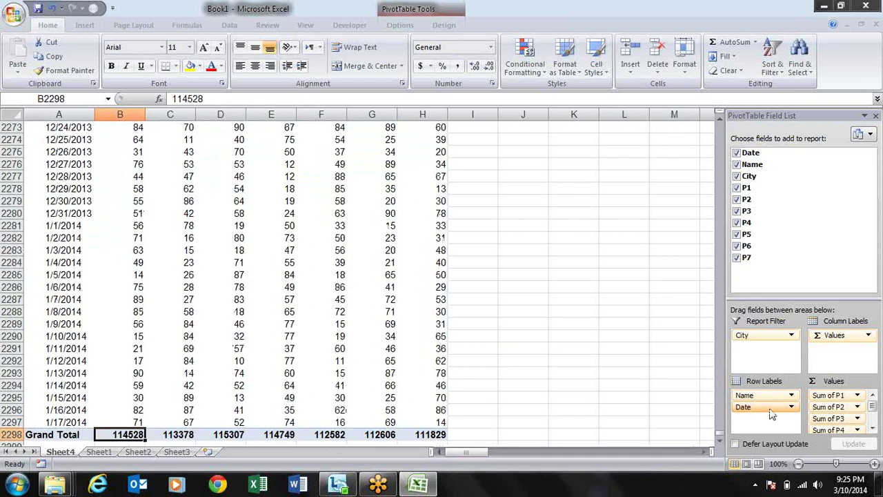
key(Down)
key(Up)
key(Up)
key(Up)
key(Up)
key(Up)
key(Up)
key(Up)
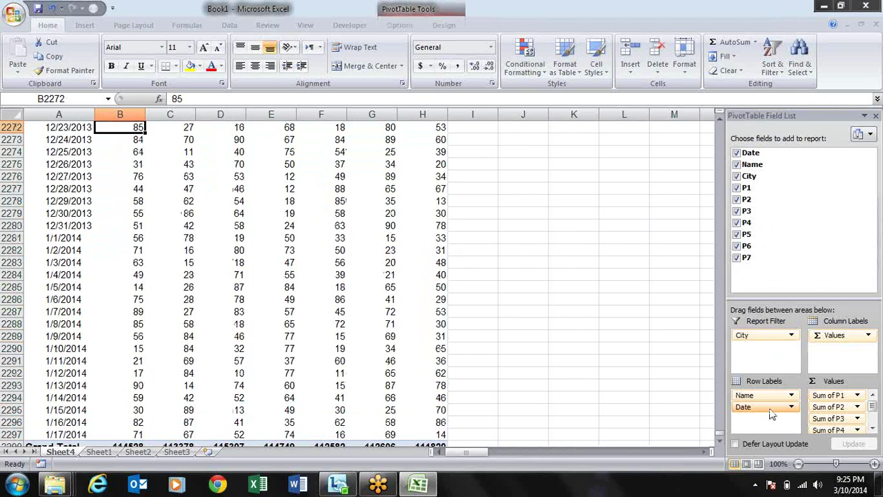
key(ctrl+Up)
key(Down)
key(Down)
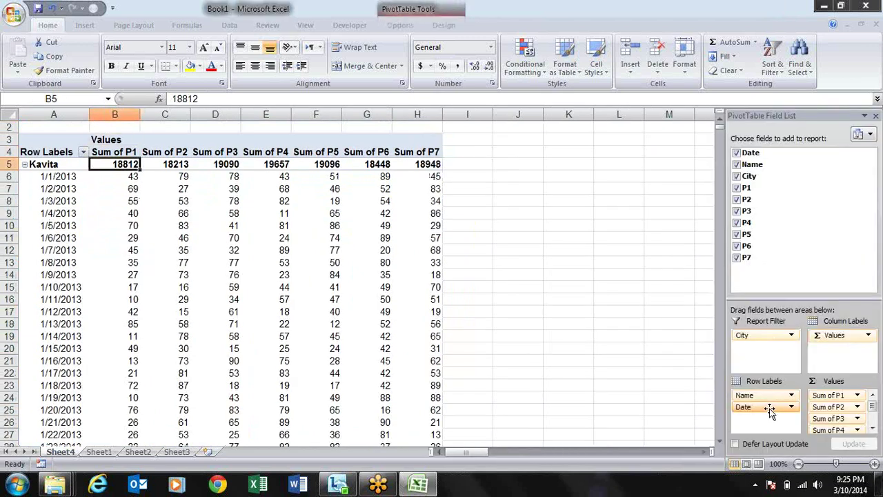
key(Down)
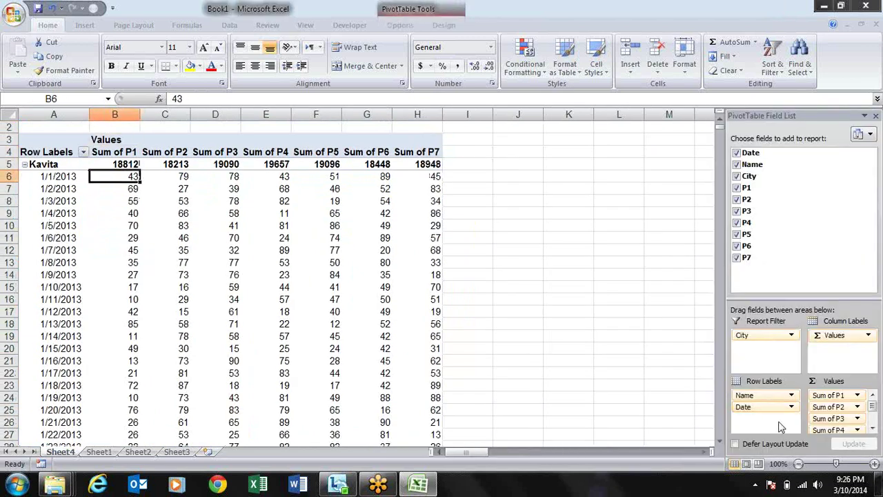
Move Date above Name in Row Labels, then review the names under 1/1/2013 and the following dates.
drag(773, 407, 770, 398)
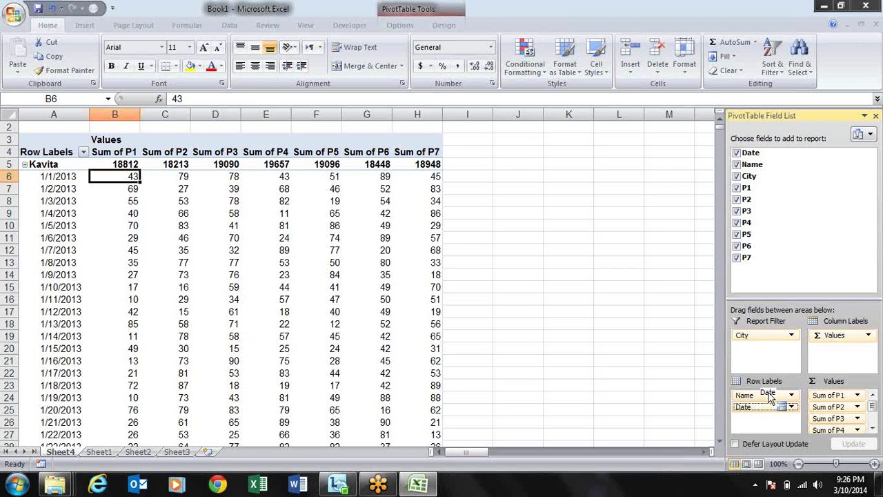
drag(768, 394, 769, 393)
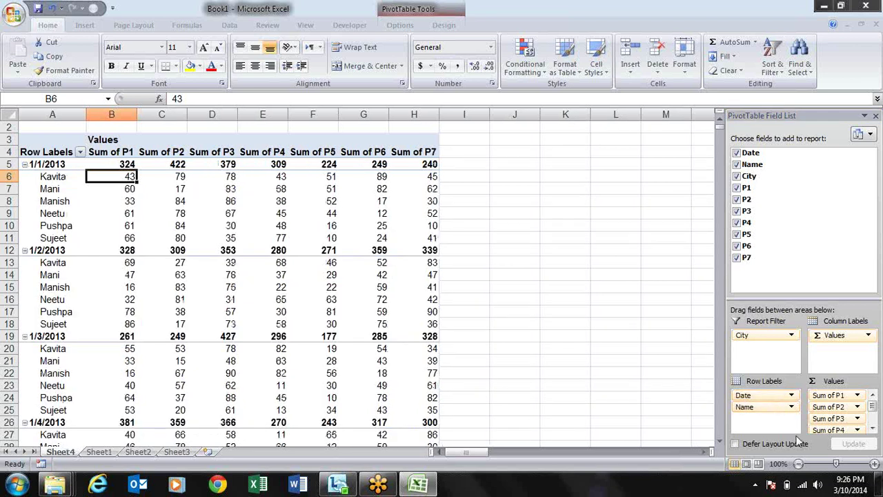
key(Left)
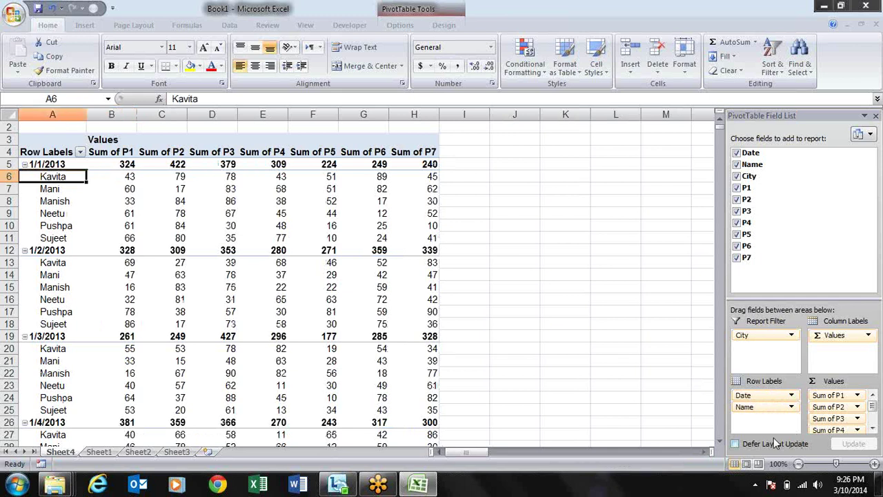
key(Up)
key(Down)
key(Down)
key(Down)
key(Down)
key(Down)
key(Down)
key(Down)
key(Down)
key(Down)
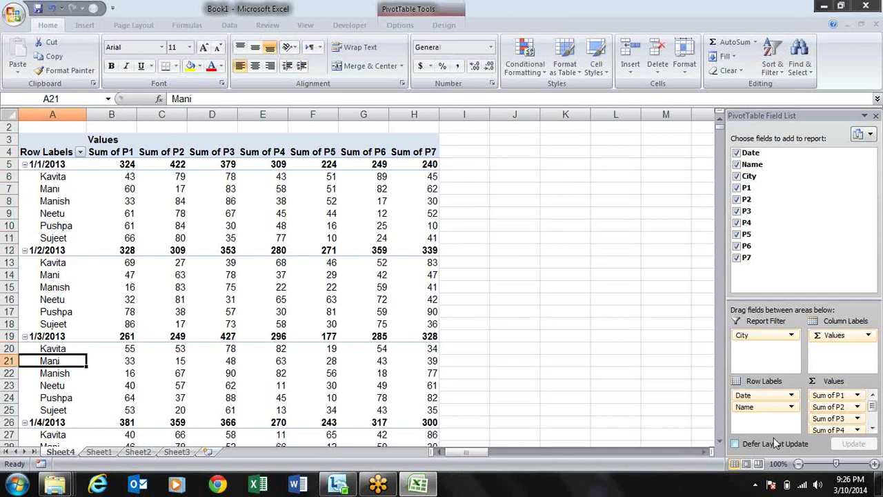
key(Down)
key(Down)
key(Down)
key(Up)
key(Up)
key(Up)
key(Up)
key(Up)
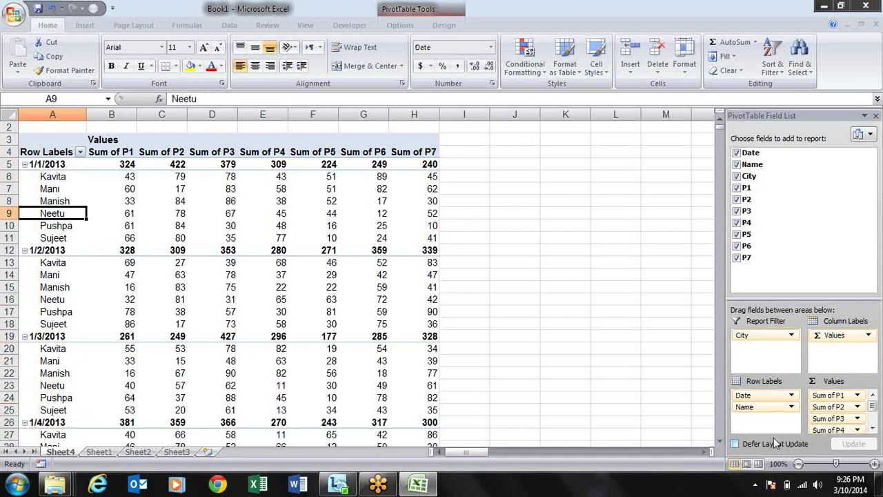
key(Up)
key(Up)
key(Up)
key(Up)
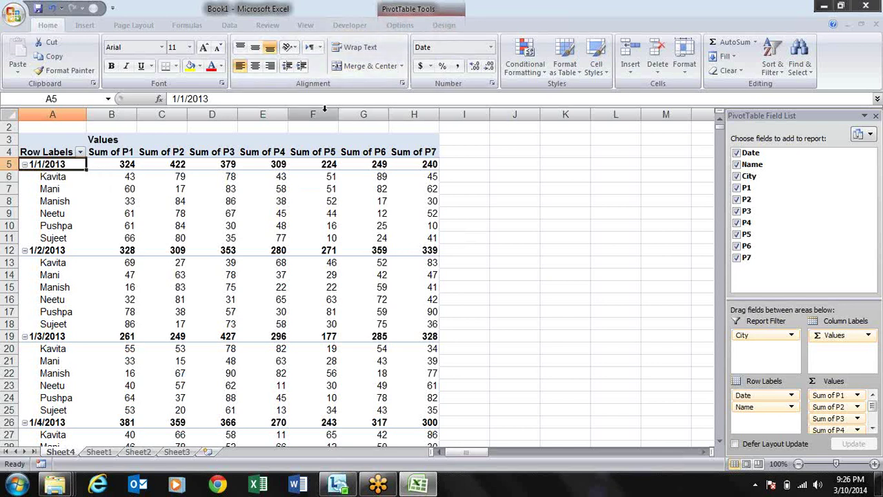
mouse_move(258, 214)
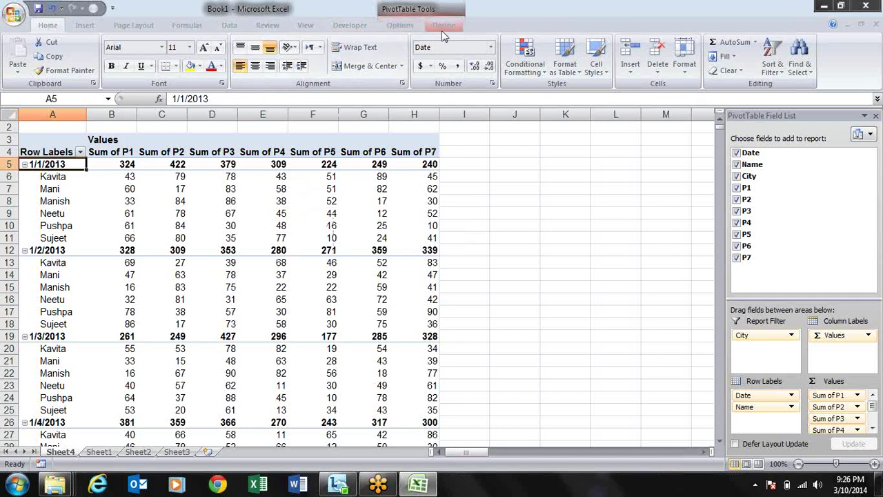
Collapse every date with Collapse Entire Field, and toggle 1/29/2013 open and shut.
click(400, 25)
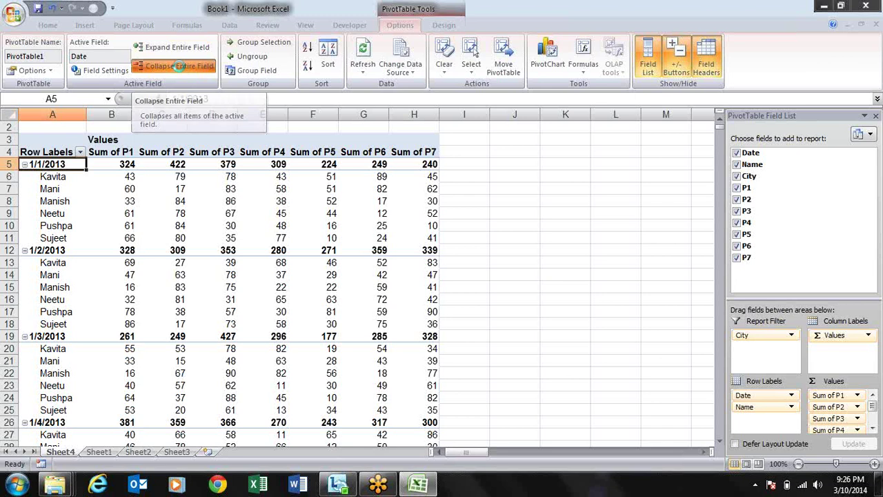
click(182, 72)
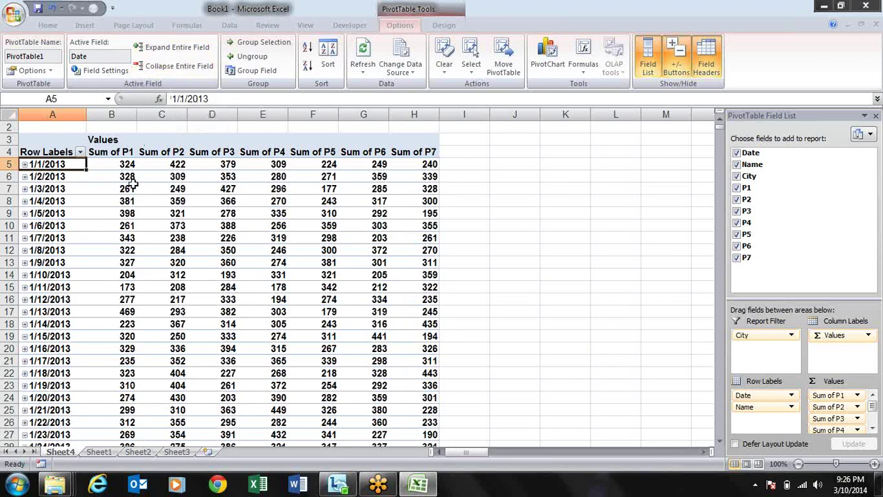
key(Down)
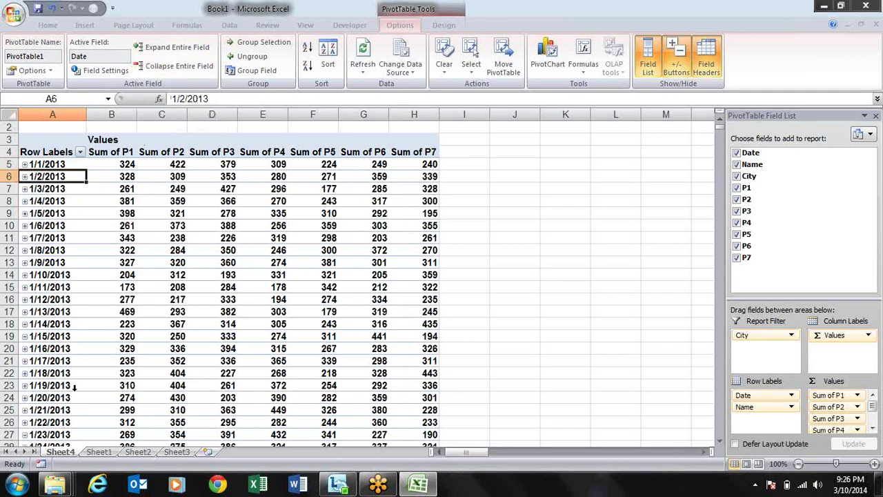
key(Down)
key(Down)
key(Down)
key(Down)
key(Down)
key(Down)
key(Down)
key(Down)
key(Down)
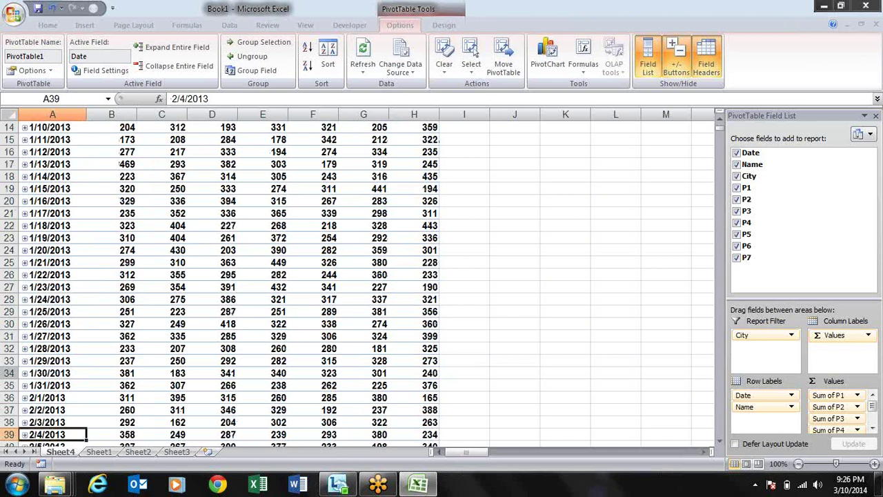
click(25, 361)
click(25, 362)
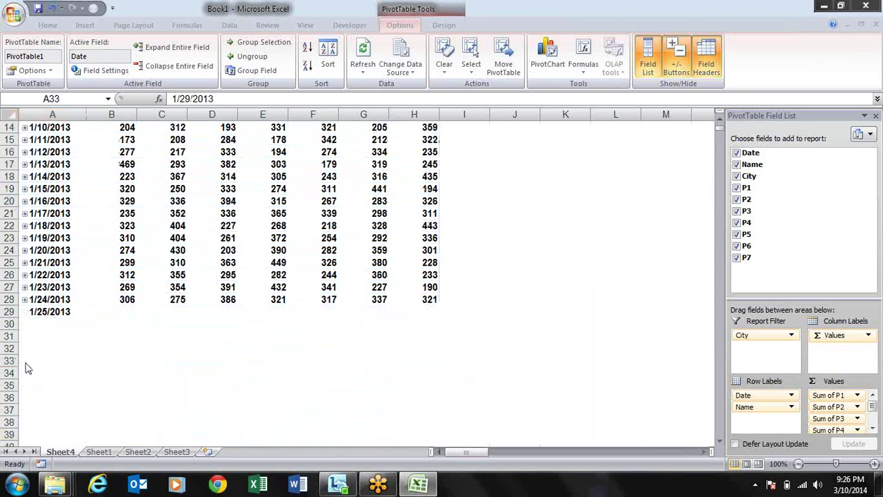
Expand all dates again with Expand Entire Field and select the 1/1/2013 date cell.
key(ctrl+Up)
key(Down)
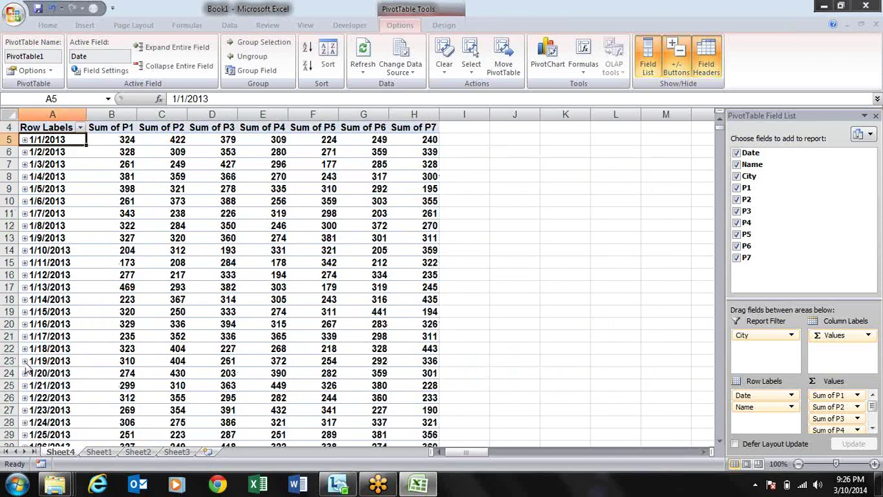
key(Up)
key(ctrl+Up)
key(Down)
key(Down)
key(Down)
key(Down)
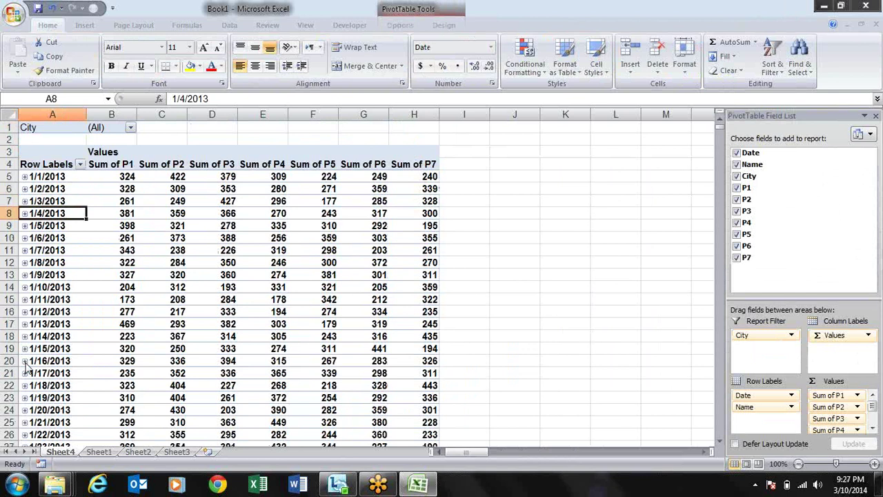
click(401, 24)
click(172, 47)
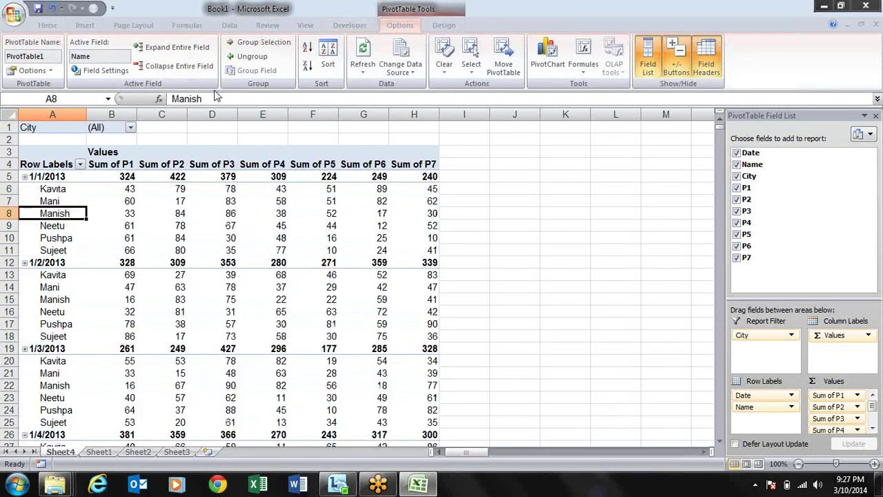
click(43, 176)
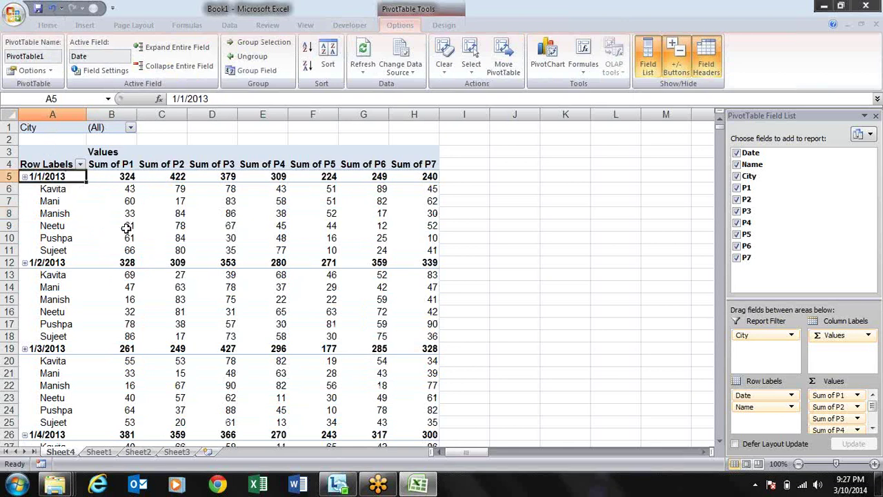
Group the Date field by Months so rows read Jan, Feb, Mar.
click(254, 72)
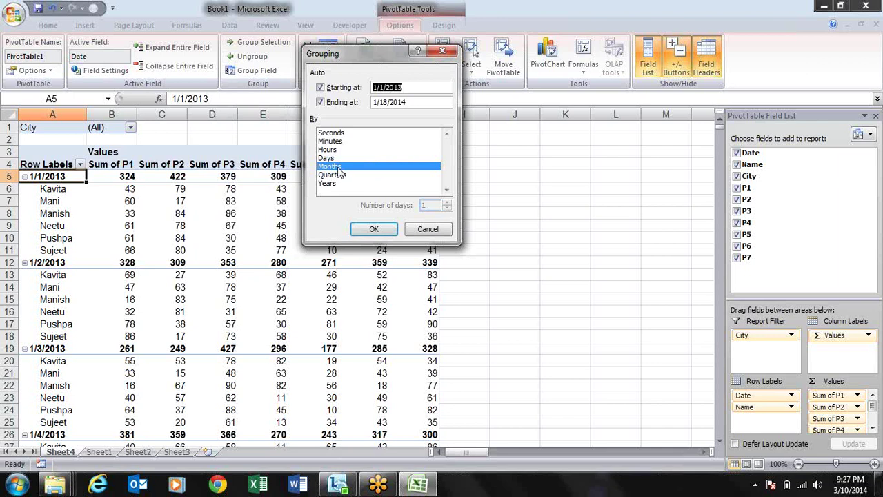
click(373, 231)
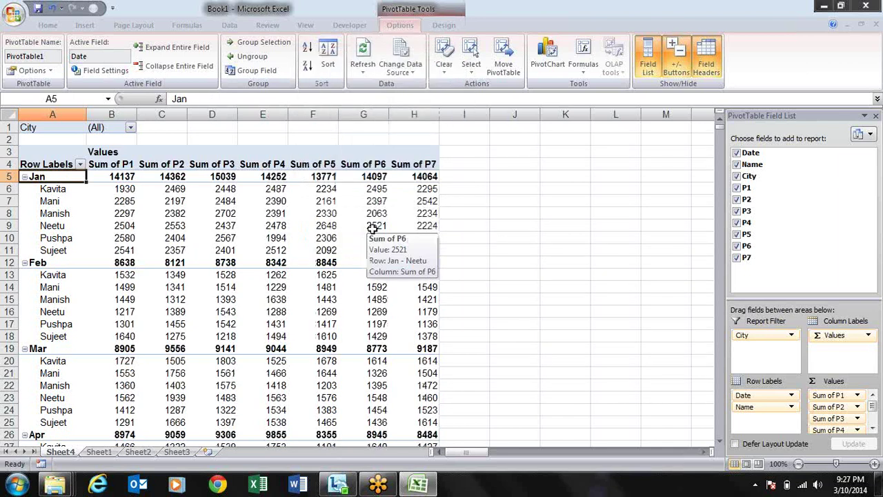
key(Down)
key(Down)
key(Down)
key(Down)
key(Down)
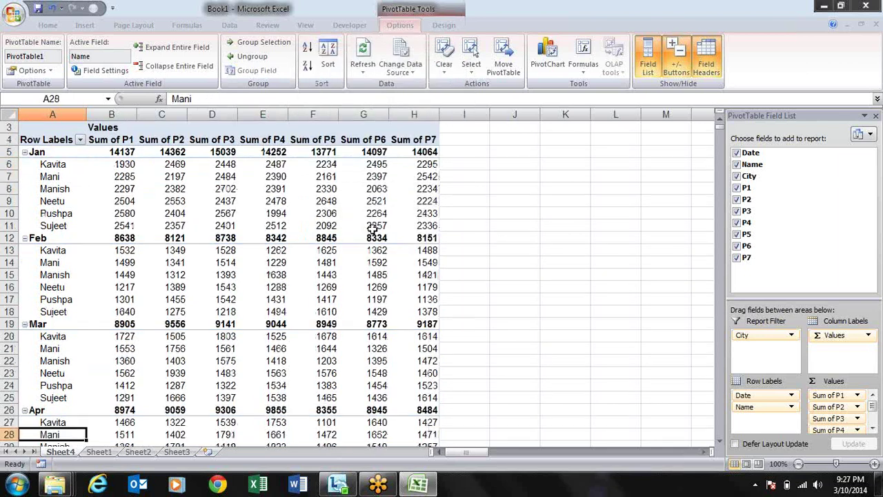
key(Down)
key(Down)
key(Down)
key(Down)
key(Down)
key(Down)
key(Down)
key(Down)
key(Down)
key(Down)
key(Down)
key(Down)
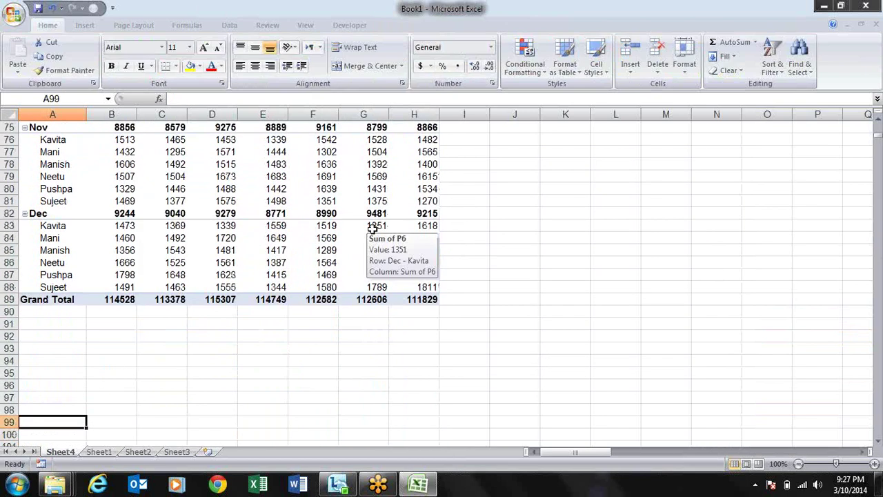
key(Up)
key(Up)
key(Up)
key(Up)
key(Up)
key(Up)
key(Up)
key(Up)
key(Up)
key(Up)
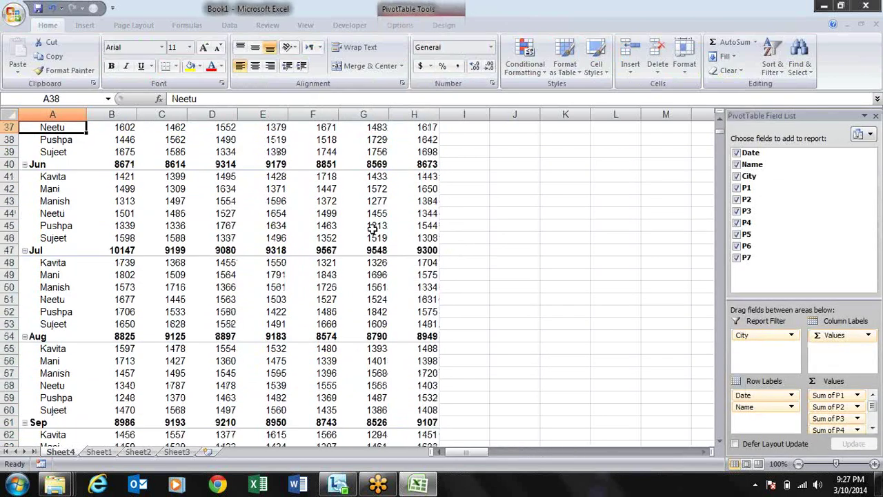
key(Up)
key(Up)
key(Up)
key(Up)
key(Up)
key(Up)
key(Down)
key(Down)
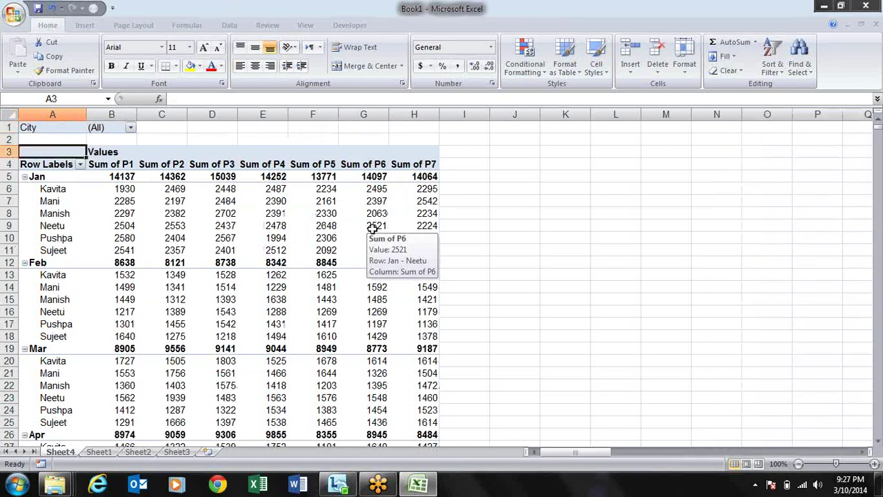
key(Down)
key(Down)
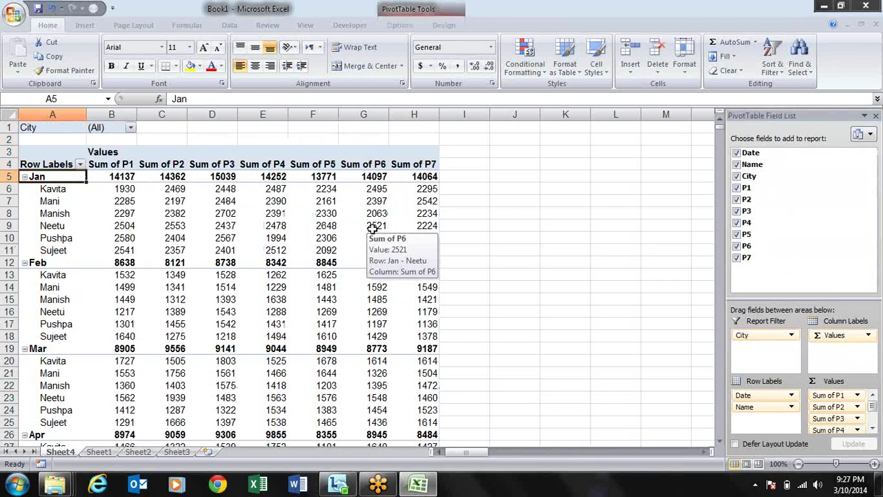
key(Down)
key(Down)
key(Down)
key(Down)
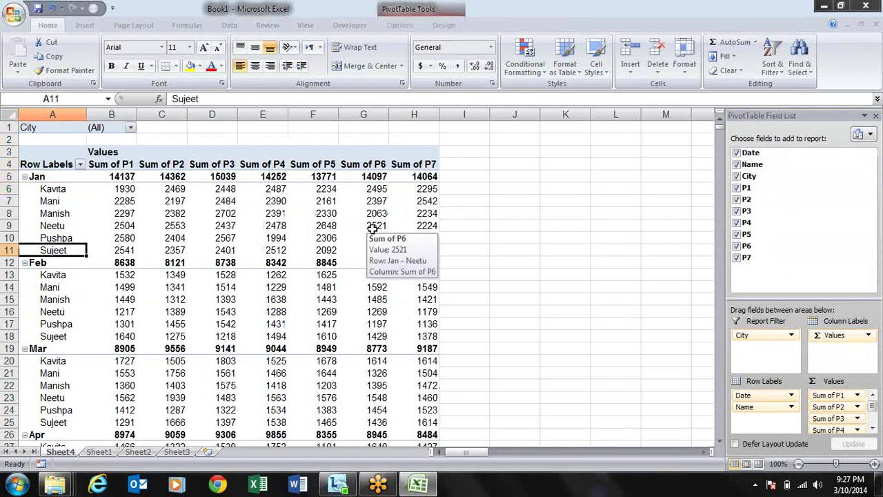
key(Down)
key(Down)
key(Down)
key(Down)
key(Down)
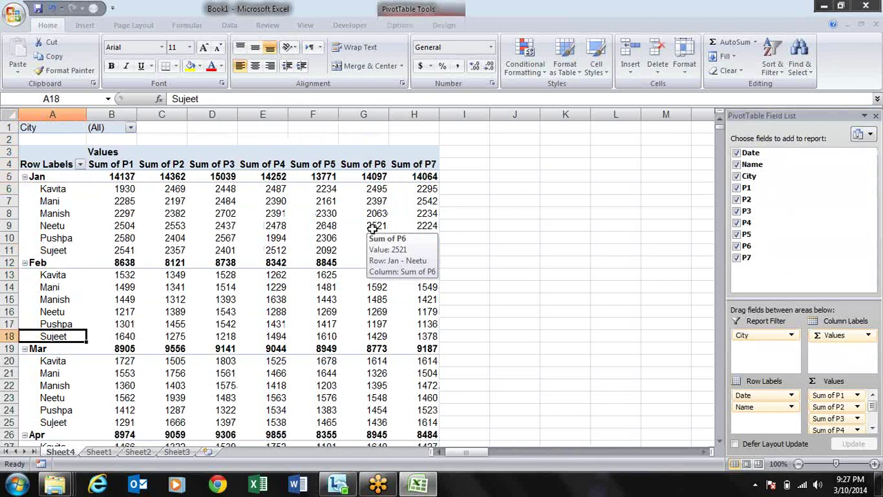
key(Down)
key(Down)
key(Down)
key(Down)
key(Down)
key(Down)
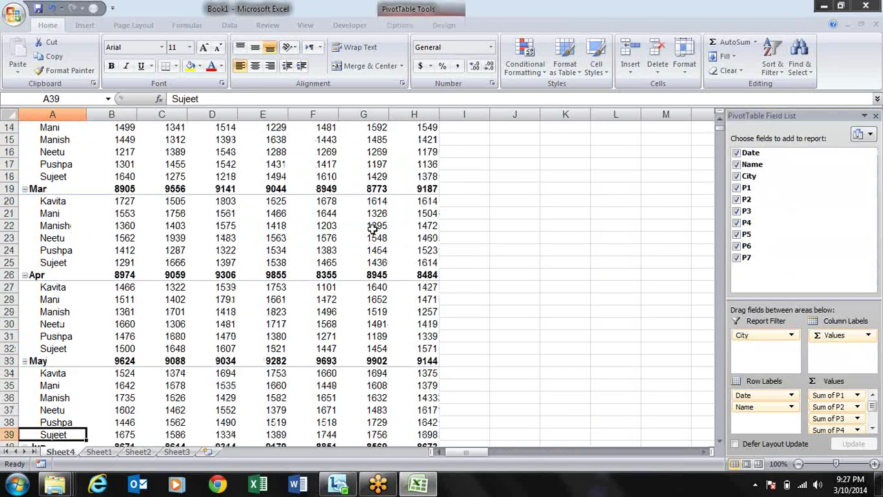
key(Down)
key(Down)
key(Down)
key(Down)
key(Down)
key(Down)
key(Down)
key(Down)
key(Down)
key(Down)
key(Down)
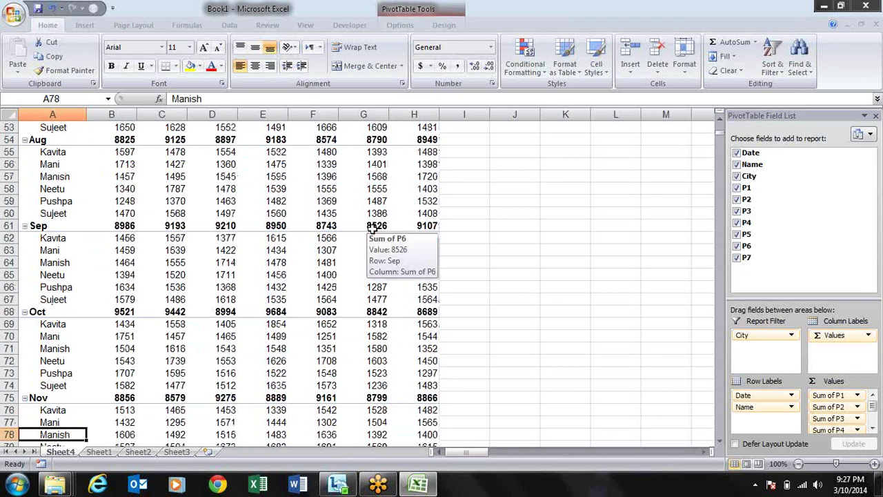
key(Down)
key(Down)
key(Down)
key(Down)
key(Up)
key(Up)
key(Up)
key(Up)
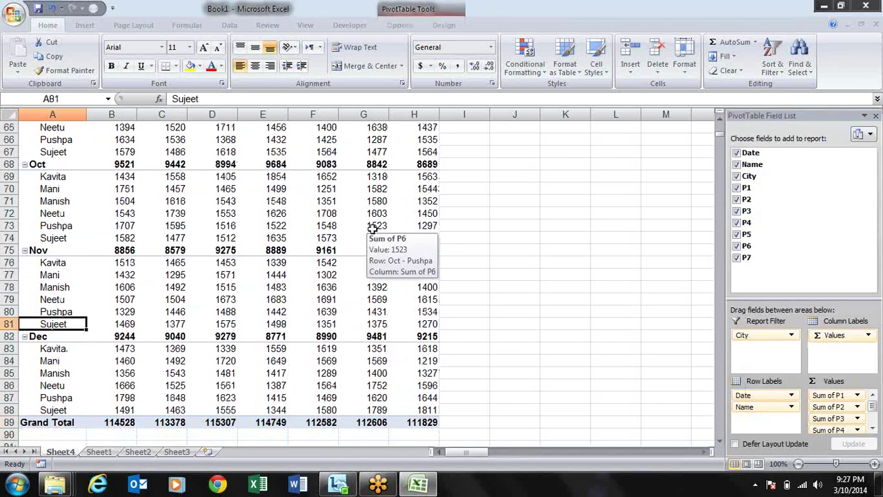
key(Up)
key(Up)
key(Up)
key(Up)
key(Up)
key(Up)
key(Up)
key(Up)
key(Up)
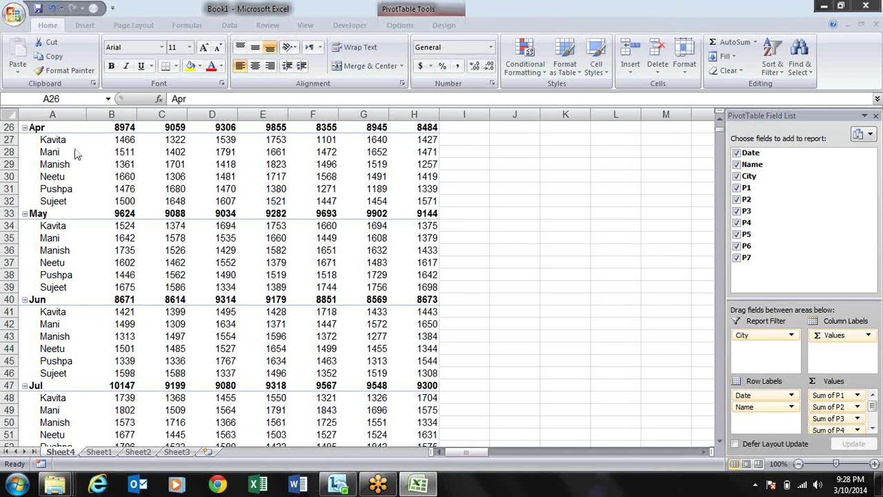
key(Up)
key(Up)
key(Up)
key(Up)
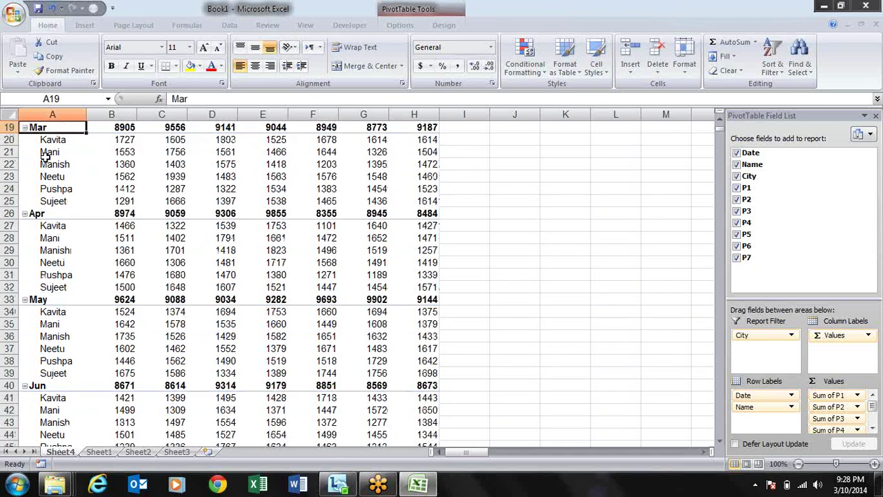
key(Up)
key(Up)
key(Up)
key(Down)
key(Down)
key(Down)
key(Down)
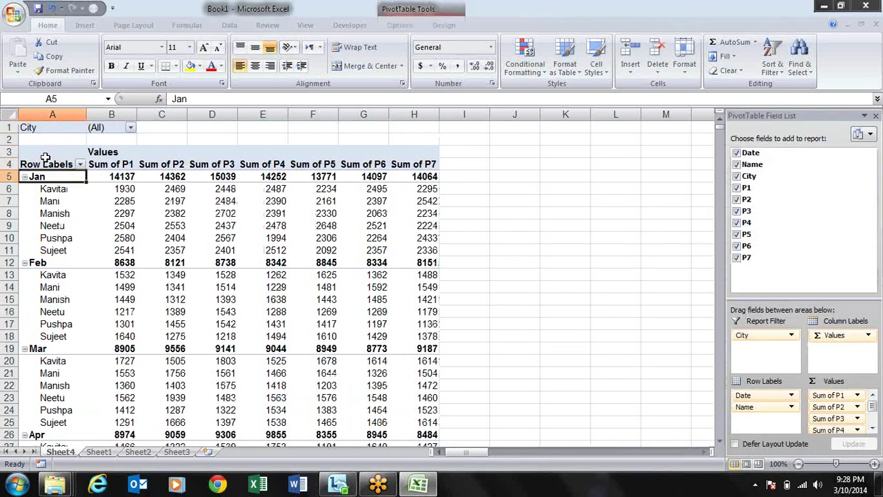
Regroup the Date field by Years and Months, making 2013 head the Jan rows.
mouse_move(334, 181)
click(400, 25)
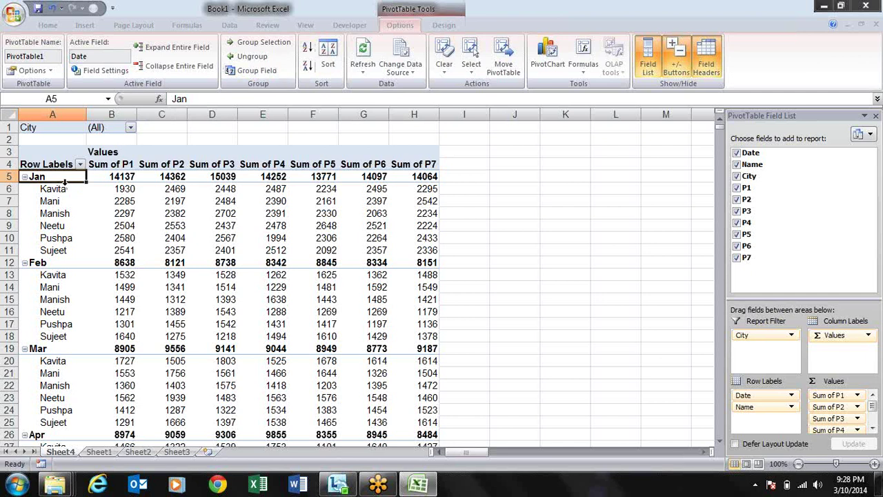
click(257, 71)
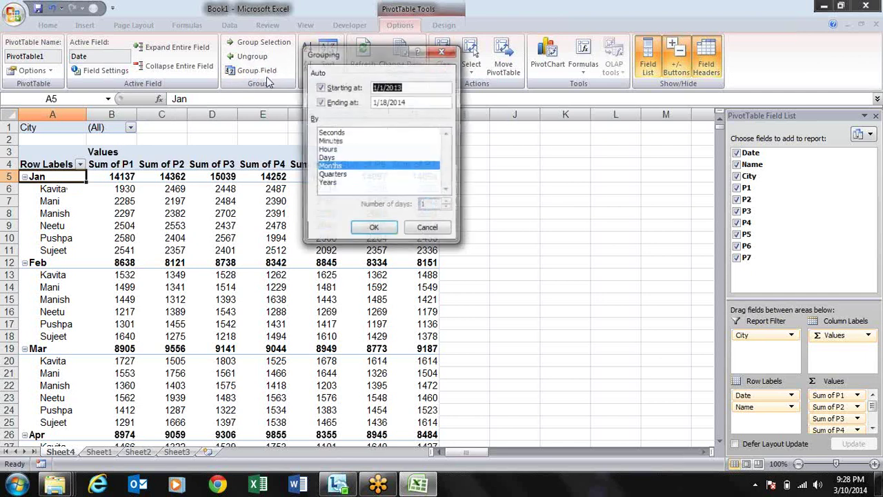
click(328, 183)
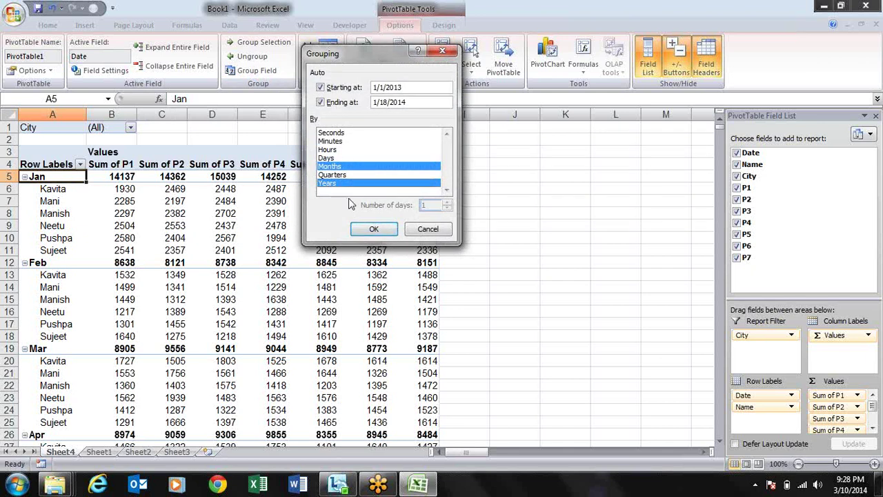
click(370, 235)
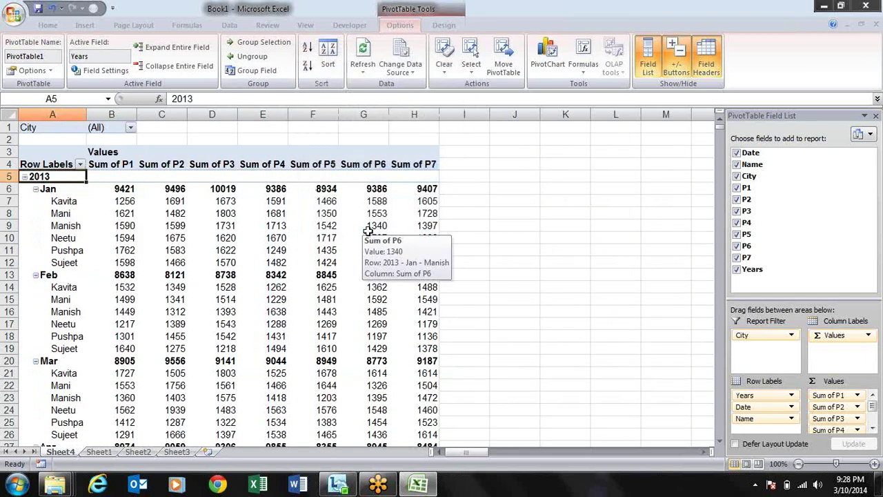
key(Down)
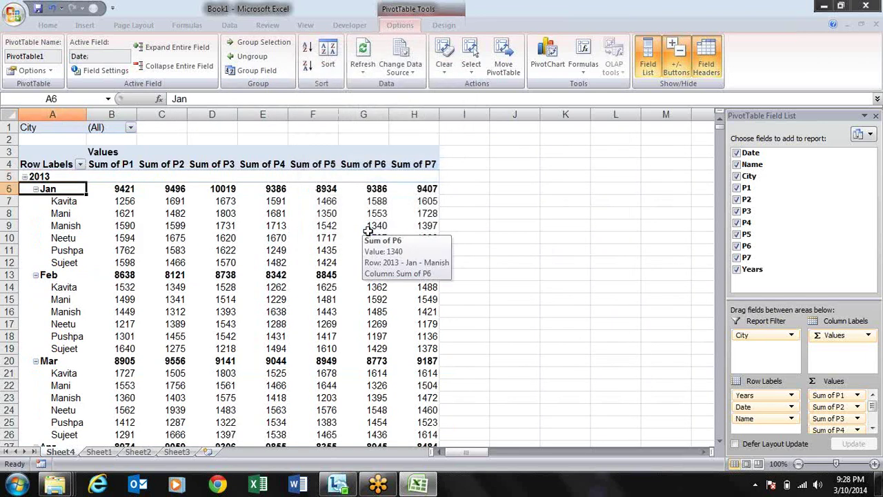
key(Down)
key(Down)
key(Down)
key(Down)
key(Down)
key(Down)
key(Down)
key(Down)
key(Down)
key(Down)
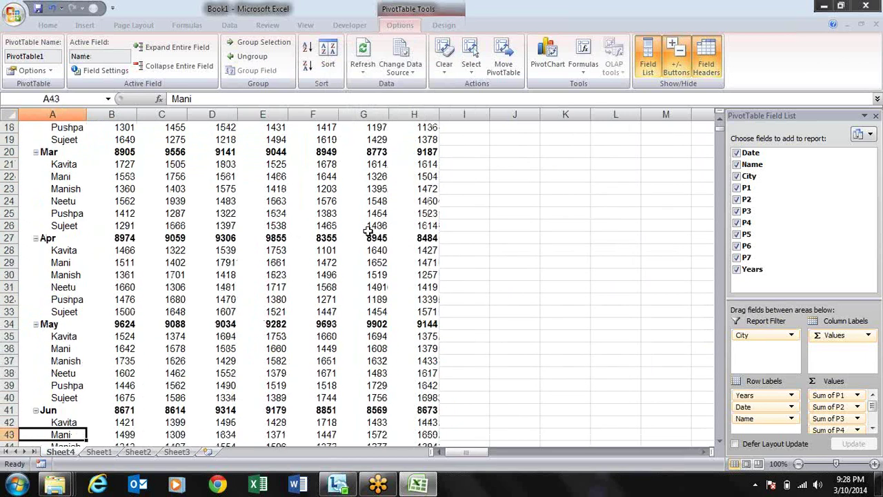
key(Down)
key(Down)
key(Down)
key(Down)
key(Down)
Browse the year-grouped pivot down to the 2014 January rows and back to the top.
key(Page_Down)
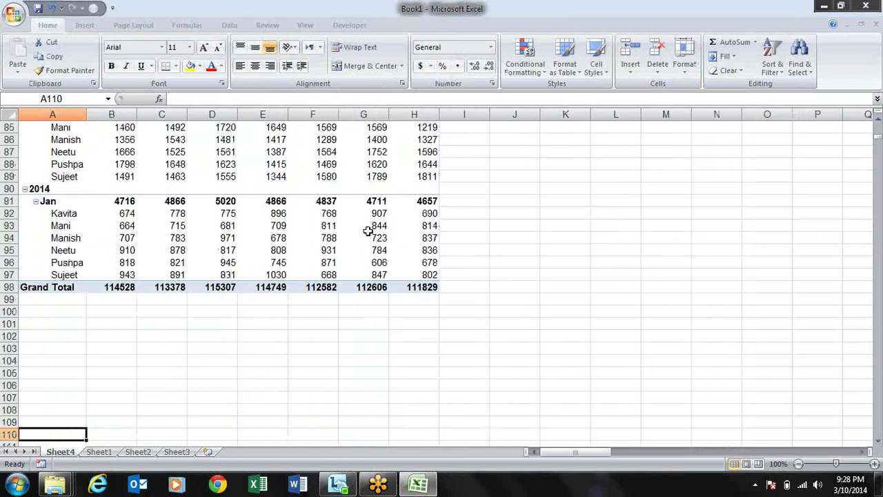
key(Down)
key(Up)
key(Up)
key(Up)
key(Up)
key(Up)
key(Up)
key(Up)
key(Up)
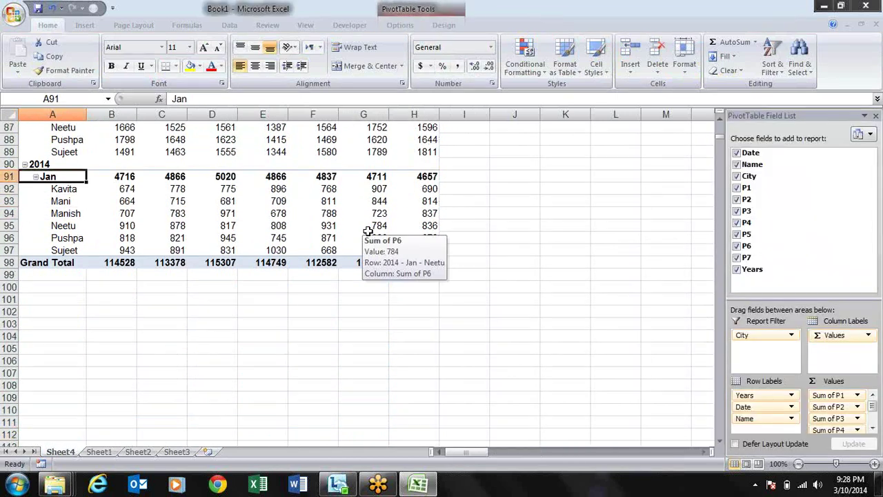
key(Down)
key(Down)
key(Down)
key(Down)
key(Down)
key(Down)
key(Up)
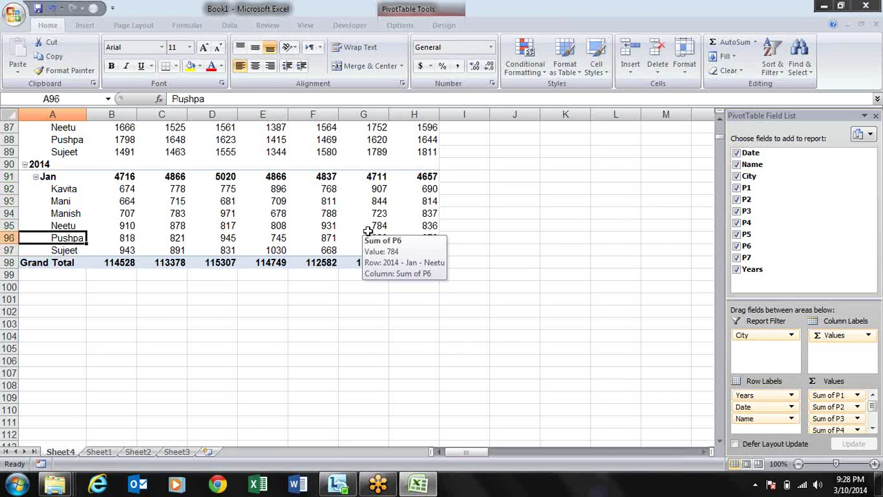
key(Up)
key(Up)
key(Up)
key(Up)
key(Up)
key(Up)
key(Up)
key(Up)
key(Up)
key(Up)
key(Up)
key(Up)
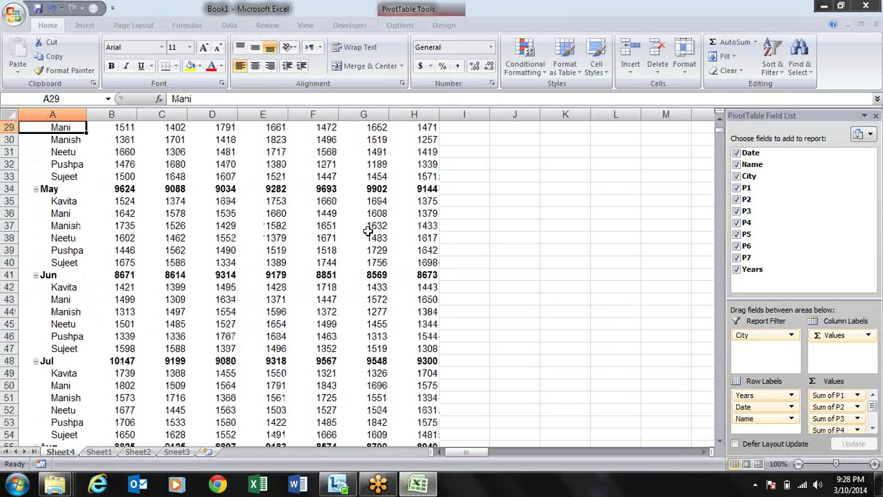
key(Up)
key(Up)
key(Up)
key(Up)
key(Up)
key(Up)
key(Down)
key(Down)
key(Down)
key(Down)
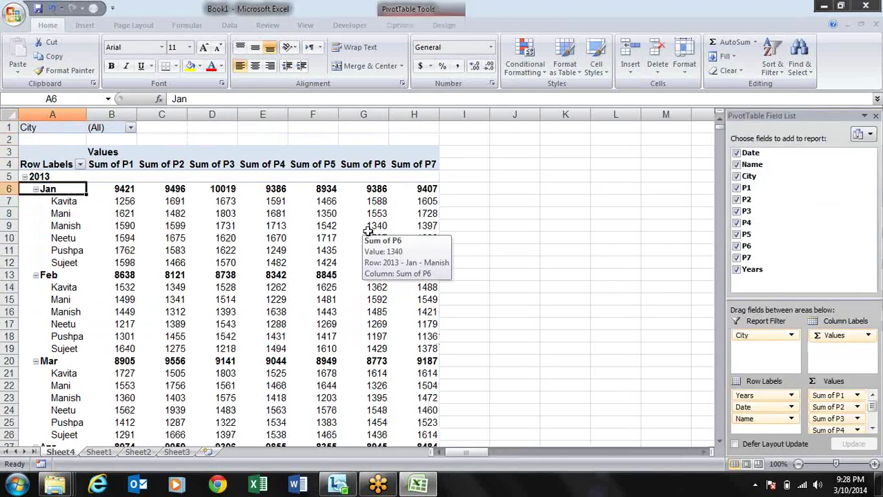
key(Up)
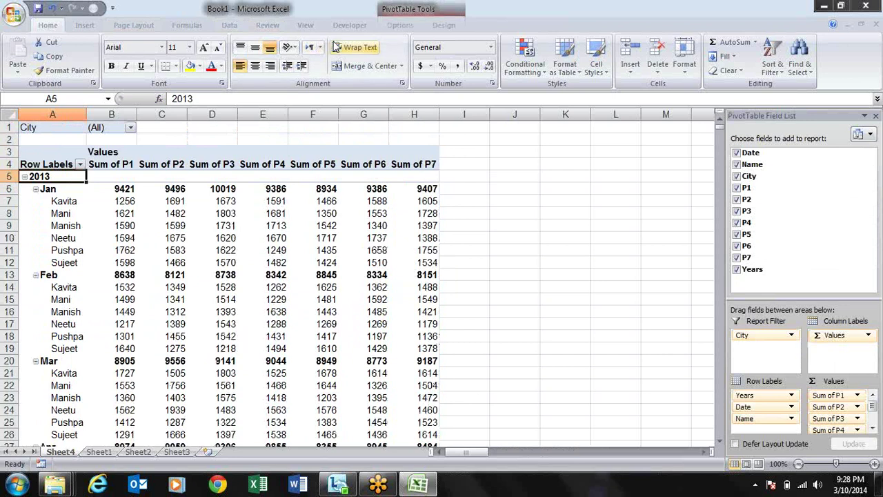
Collapse all years with Collapse Entire Field, then expand 2013 back into its months and names.
click(400, 25)
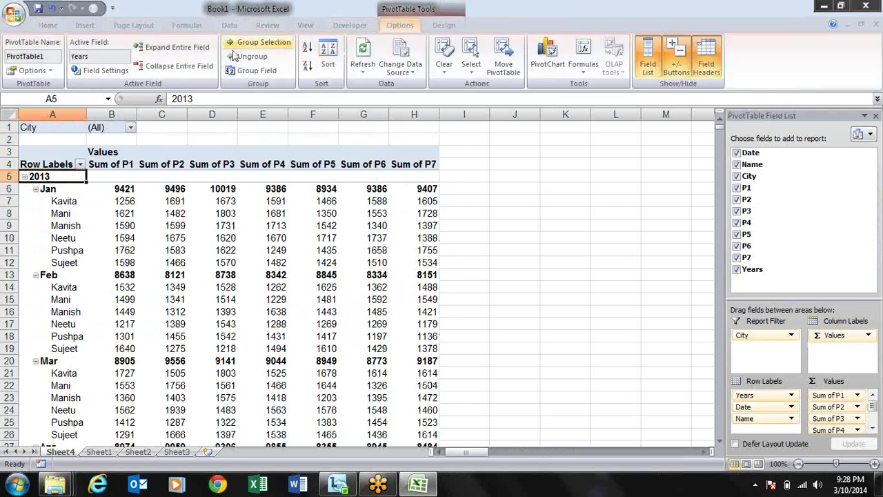
click(172, 66)
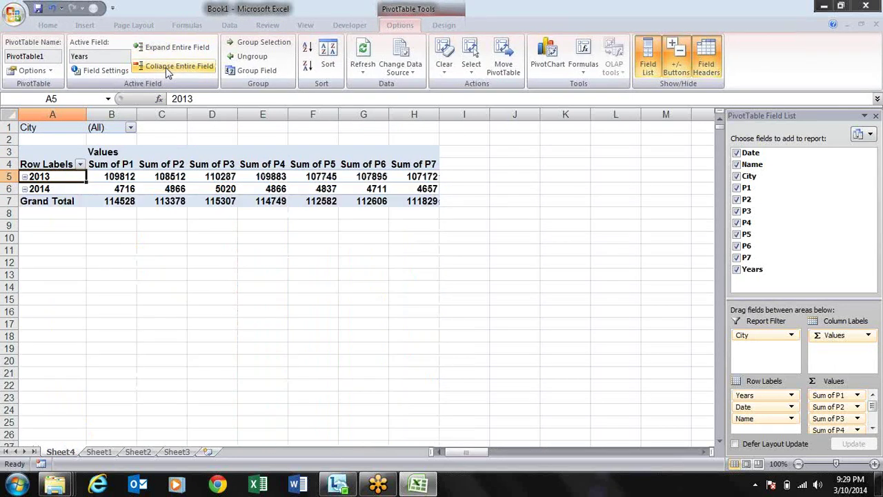
click(25, 177)
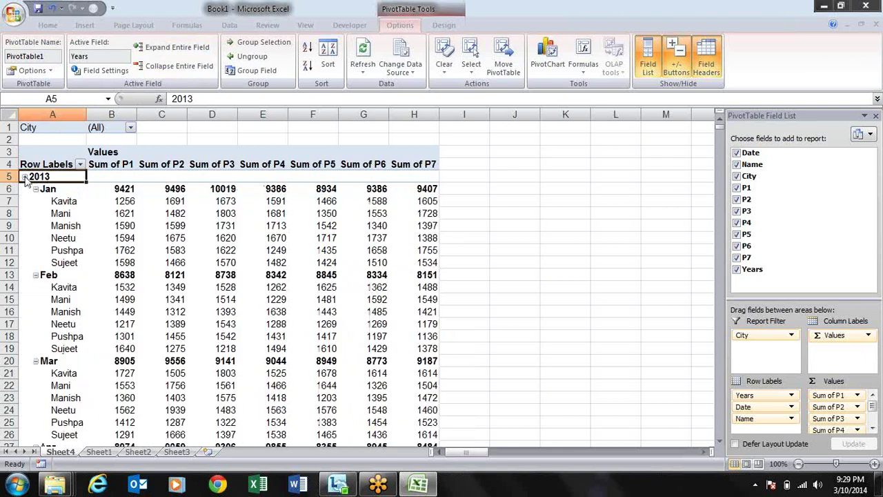
click(25, 176)
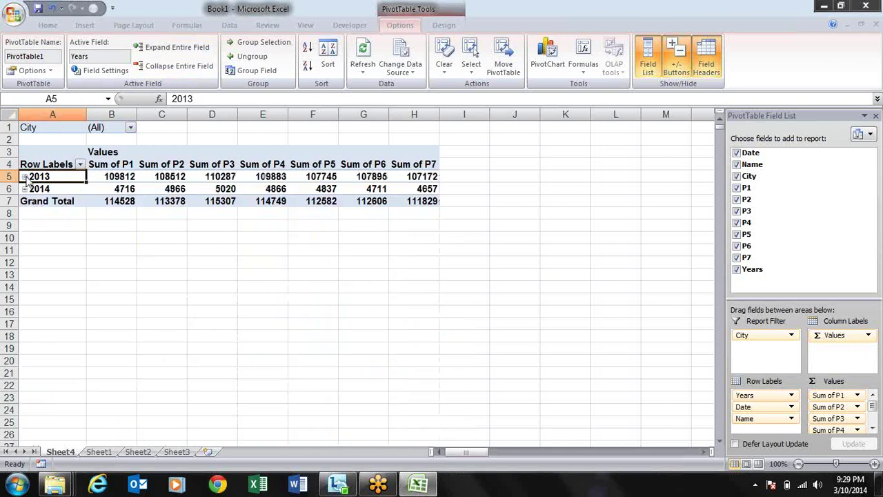
click(25, 177)
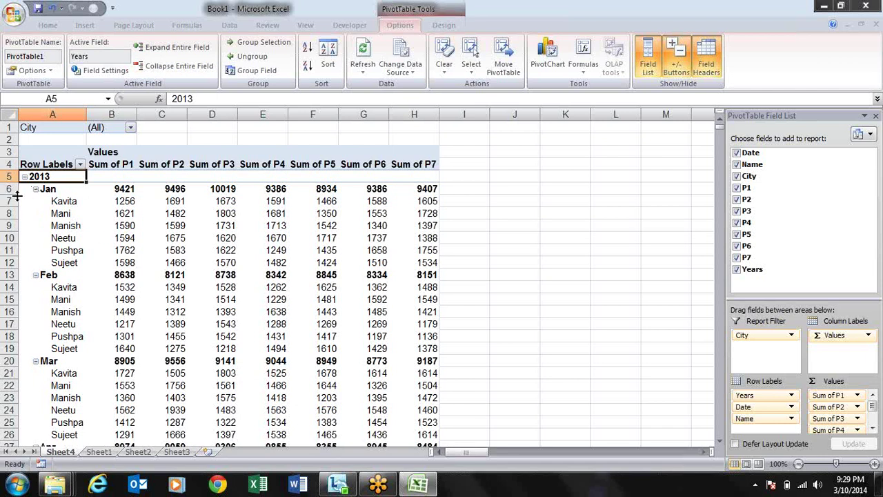
click(98, 453)
click(31, 247)
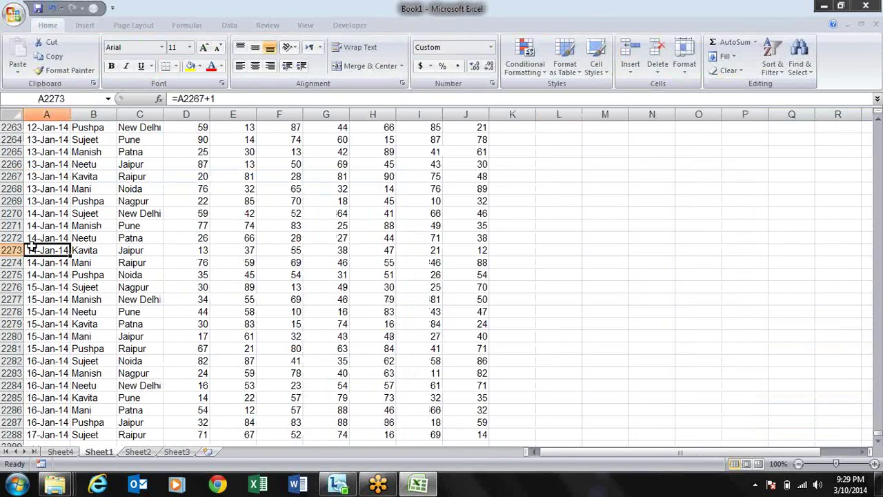
key(ctrl+Up)
key(Down)
key(Down)
key(Down)
key(Down)
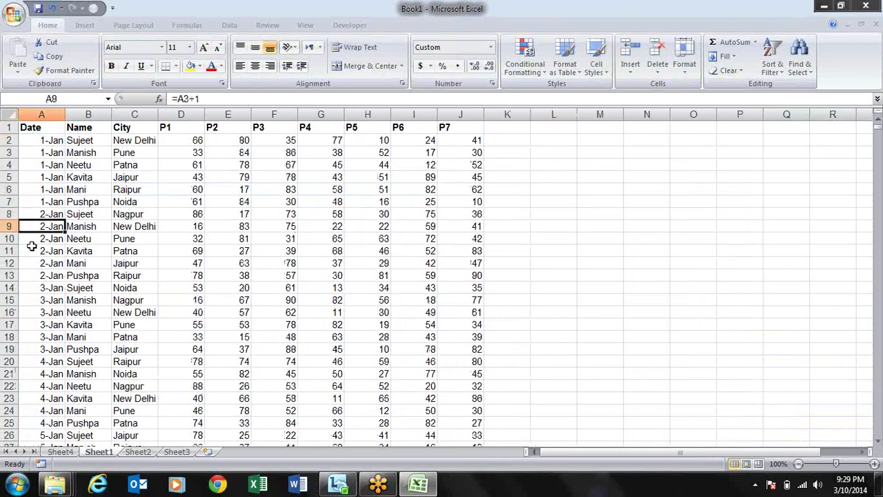
key(Down)
key(Down)
key(Down)
key(Down)
key(Down)
key(Down)
key(ctrl+Down)
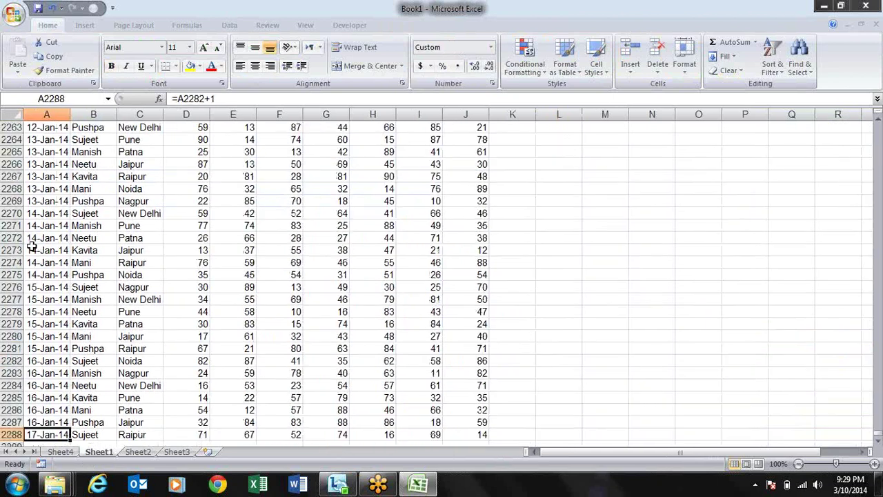
key(Up)
key(Up)
key(Up)
key(Up)
key(Up)
key(Up)
key(Up)
key(Up)
key(Up)
key(Up)
key(Up)
key(Up)
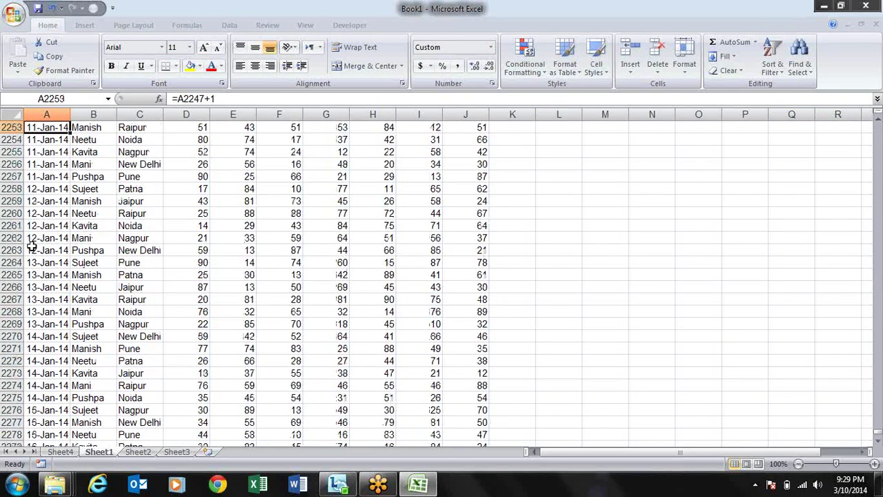
key(ctrl+Up)
key(Down)
key(Down)
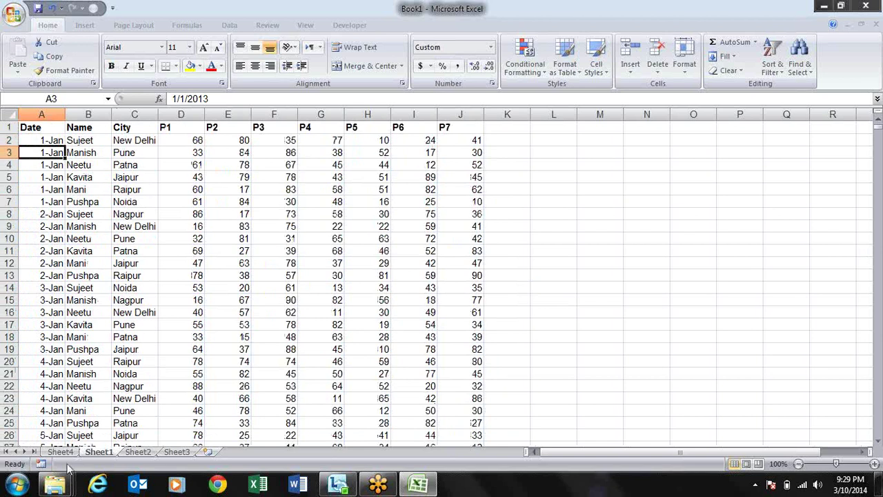
click(61, 452)
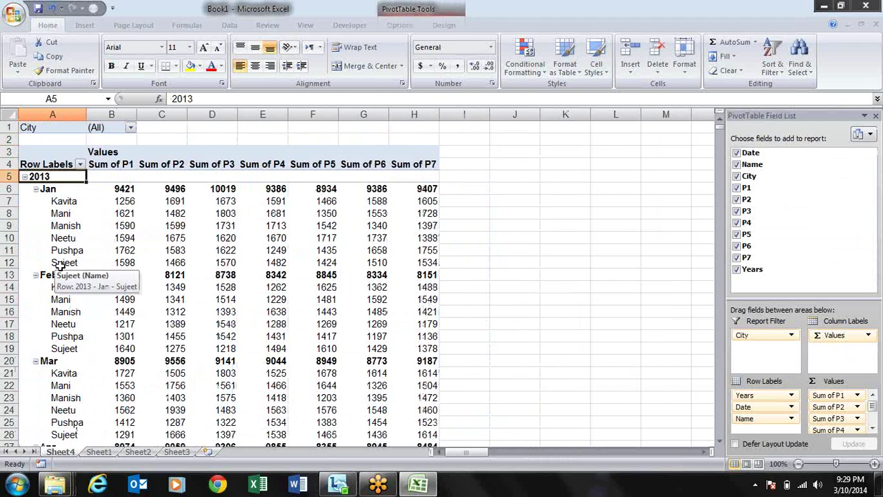
Change the date grouping to Days only, deselecting Months, Quarters and Years, so rows read 1-Jan, 2-Jan.
click(186, 26)
click(135, 25)
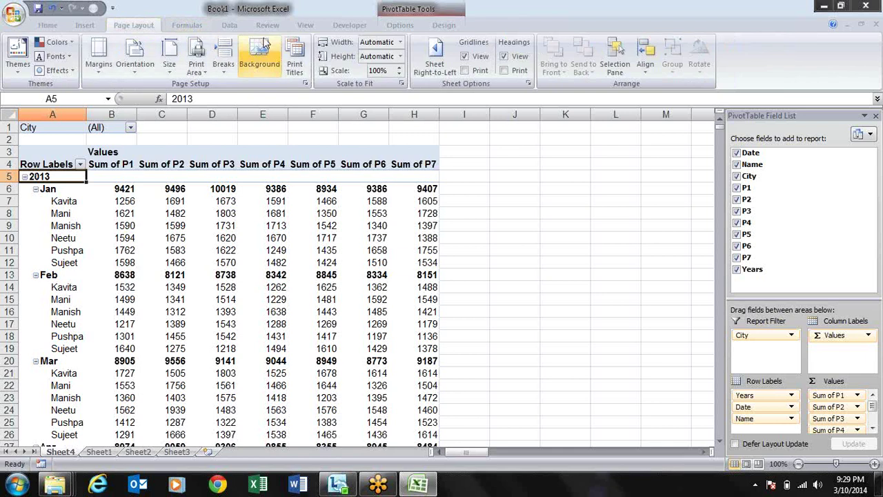
click(399, 25)
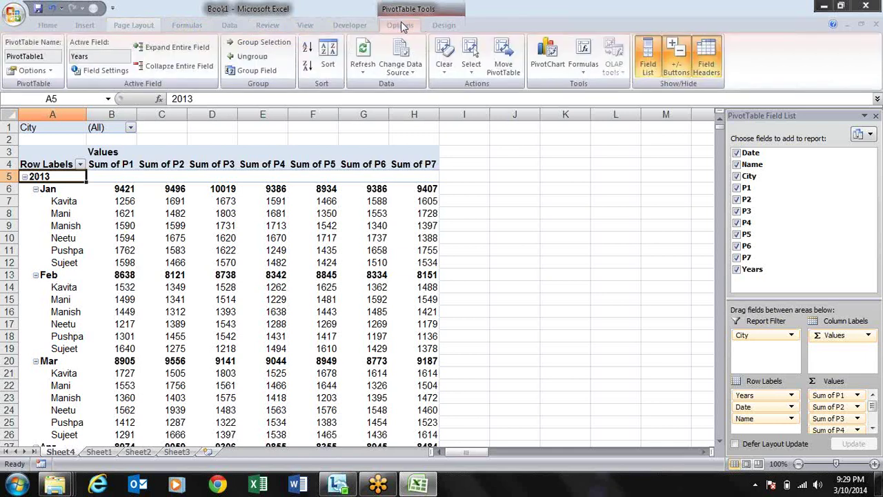
click(260, 72)
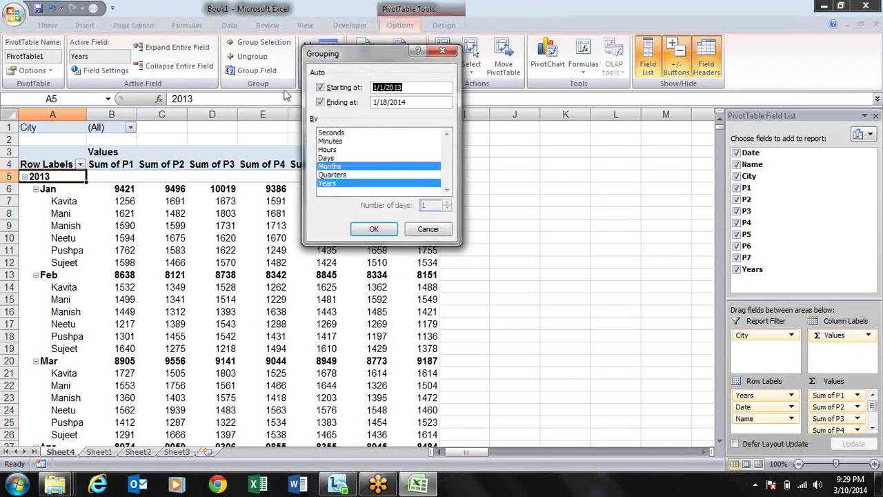
click(351, 167)
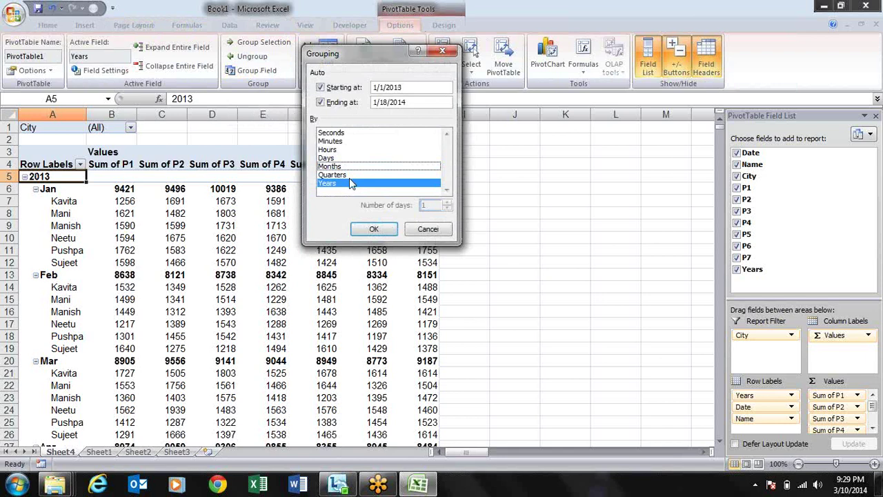
click(350, 177)
click(344, 150)
click(344, 158)
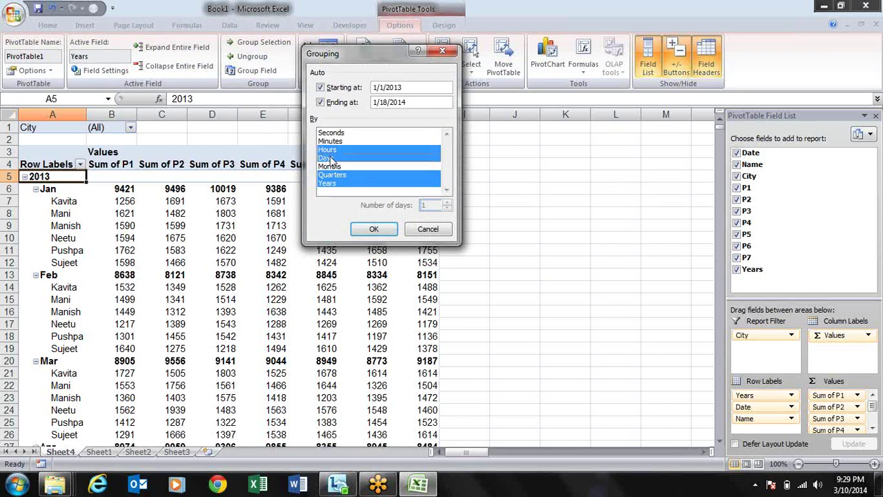
click(345, 149)
click(348, 175)
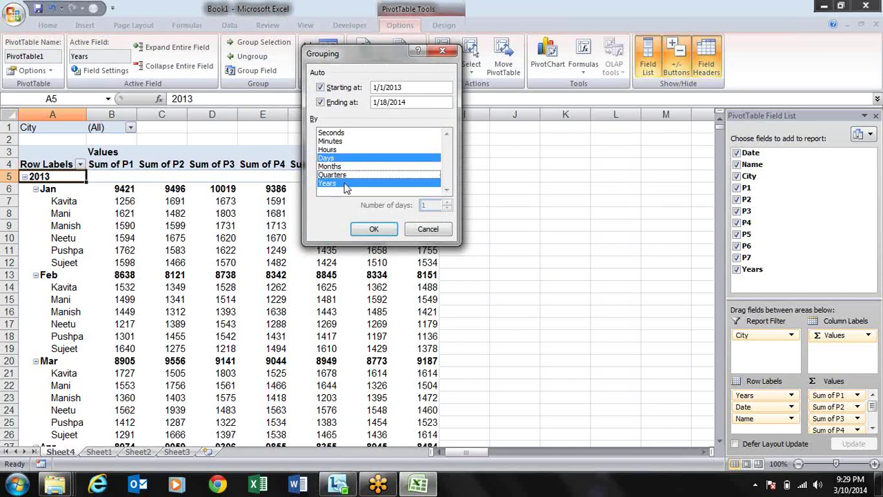
click(347, 183)
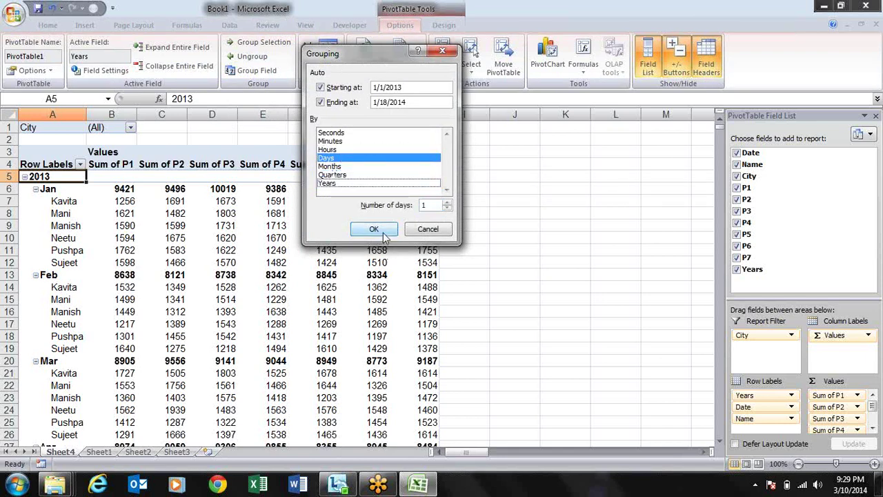
click(384, 234)
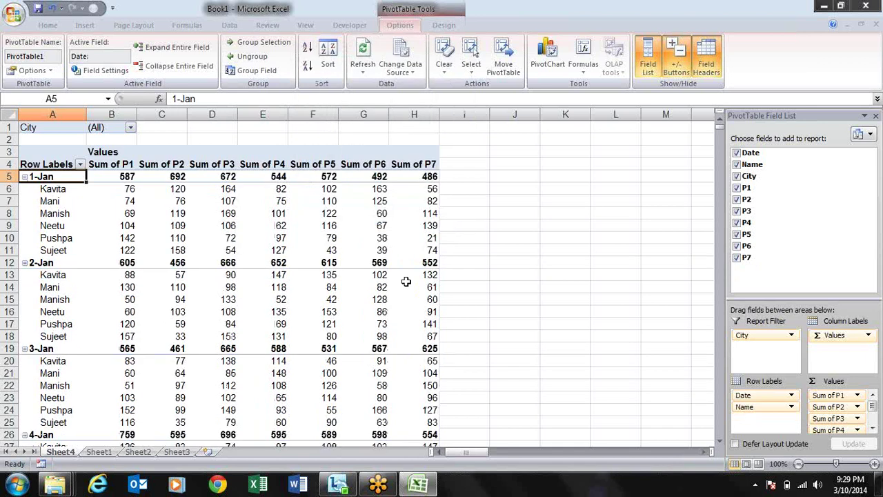
Remove the Date field from the pivot's Row Labels.
key(Down)
key(Down)
key(Down)
key(Down)
key(Down)
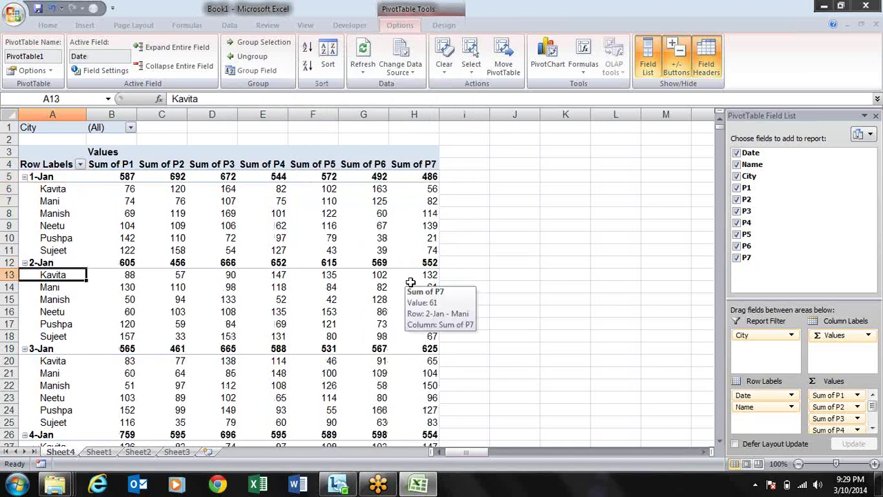
key(Down)
key(Down)
key(Down)
key(Up)
key(Up)
key(Up)
key(Up)
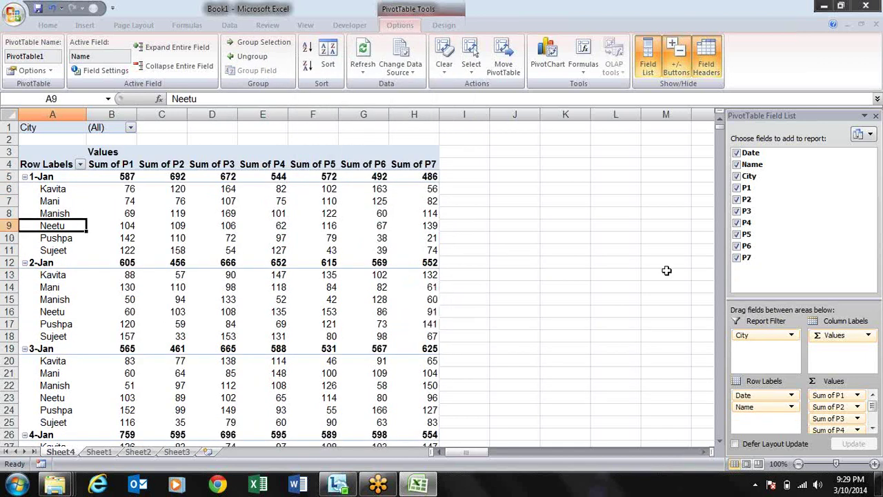
drag(755, 391, 663, 335)
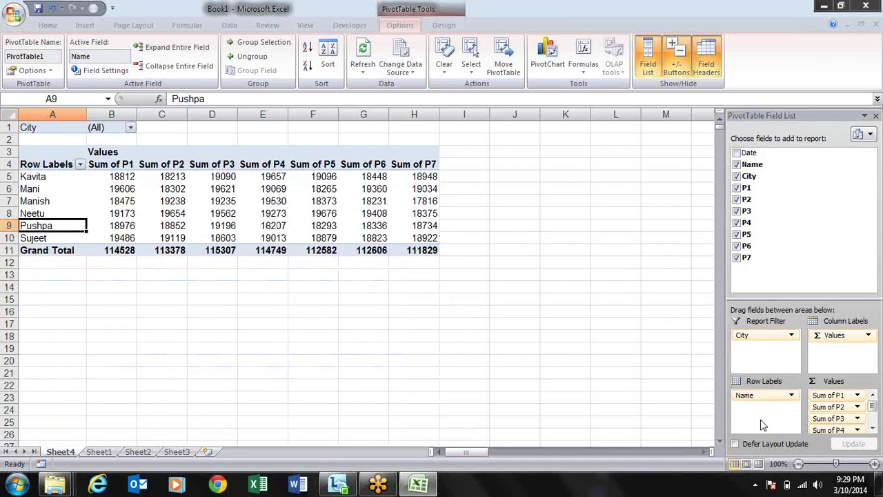
Uncheck P2, P3, P4, P5, P6 and P7, leaving only Sum of P1 by name.
click(736, 200)
click(736, 211)
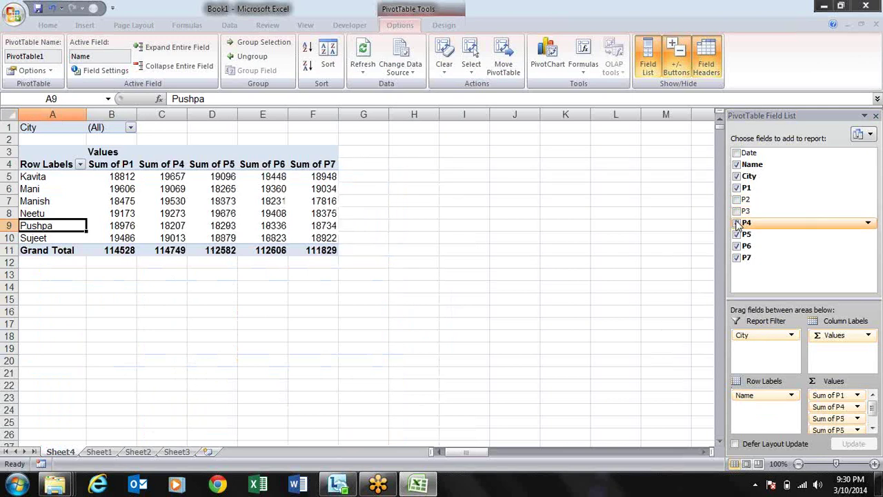
click(736, 223)
click(736, 235)
click(737, 247)
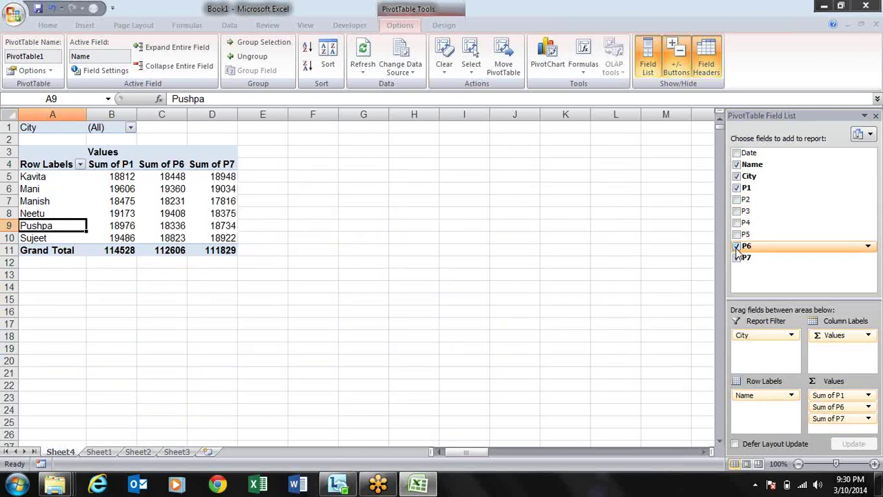
click(737, 258)
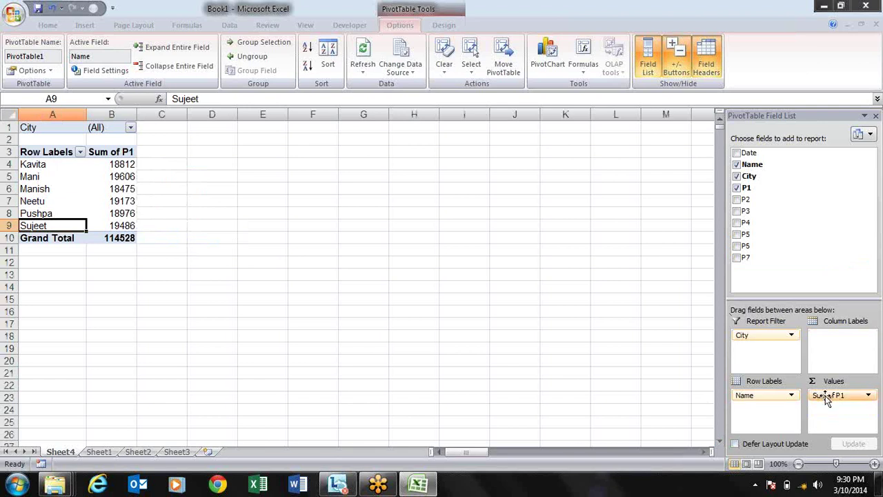
Move Sum of P1 from Values into Column Labels so P1 values 10, 11, 12 become headings.
drag(826, 395, 830, 362)
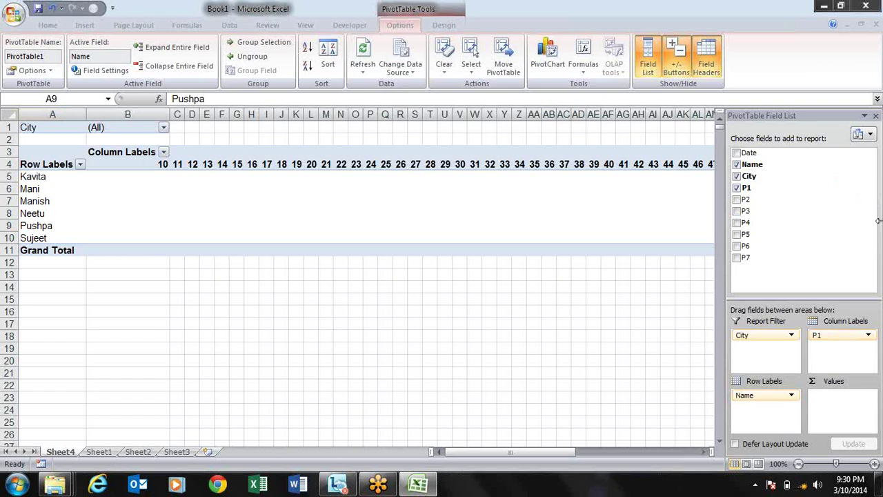
click(806, 484)
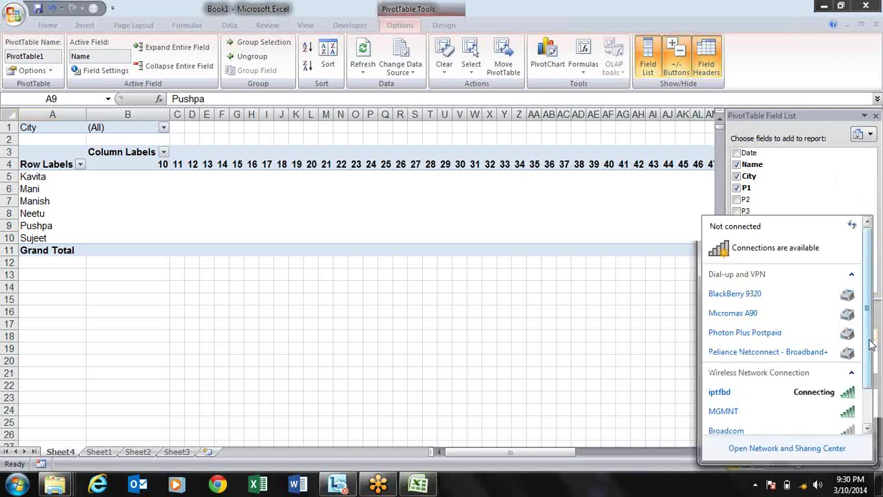
scroll(871, 421, down, 2)
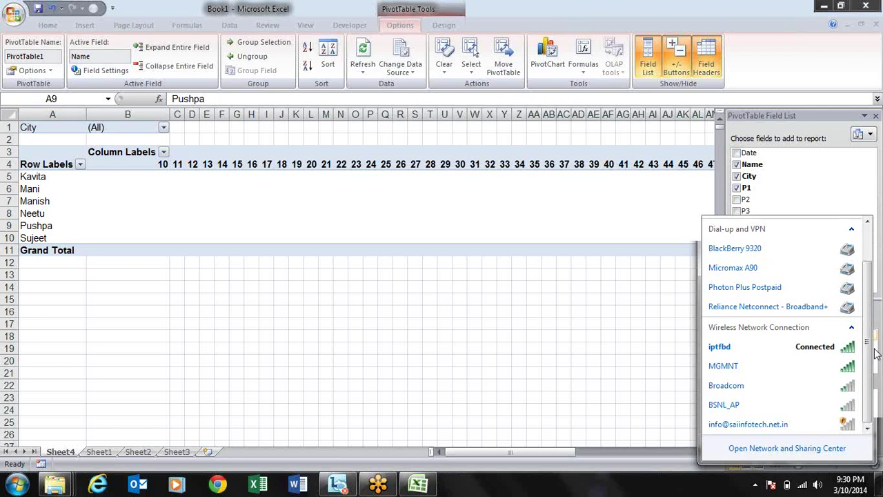
click(753, 123)
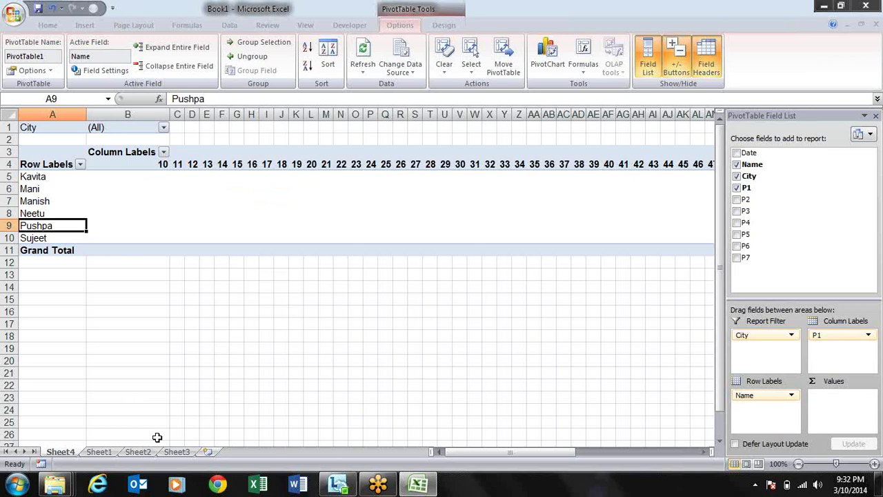
On Sheet1, rename header D1 to Qty and E1 to Sales.
click(99, 452)
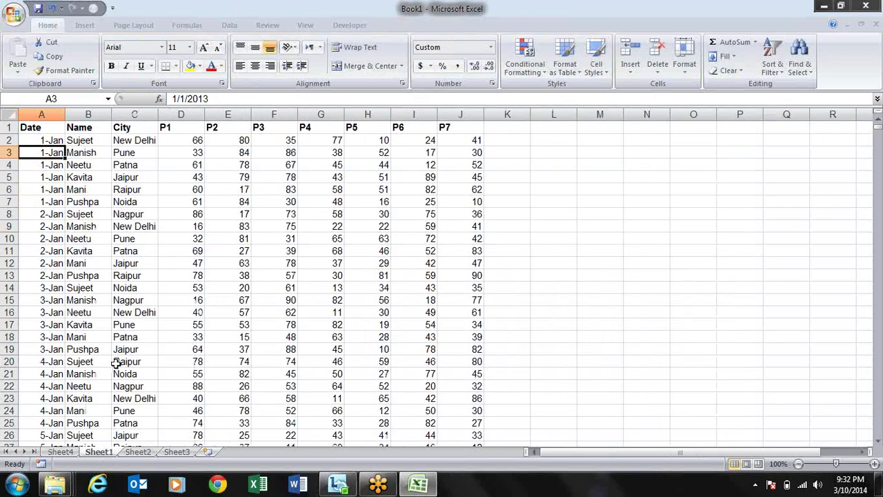
key(Up)
key(Up)
key(Right)
key(Right)
key(Right)
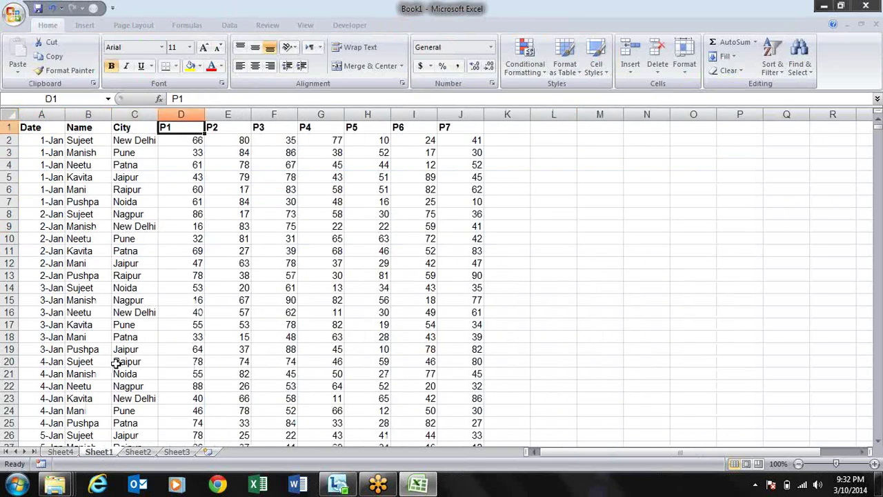
text(Q)
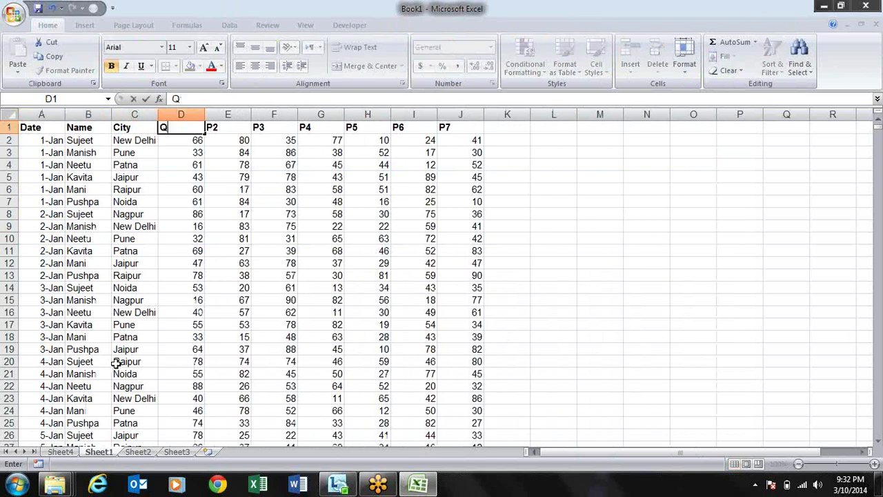
text(ty)
key(Right)
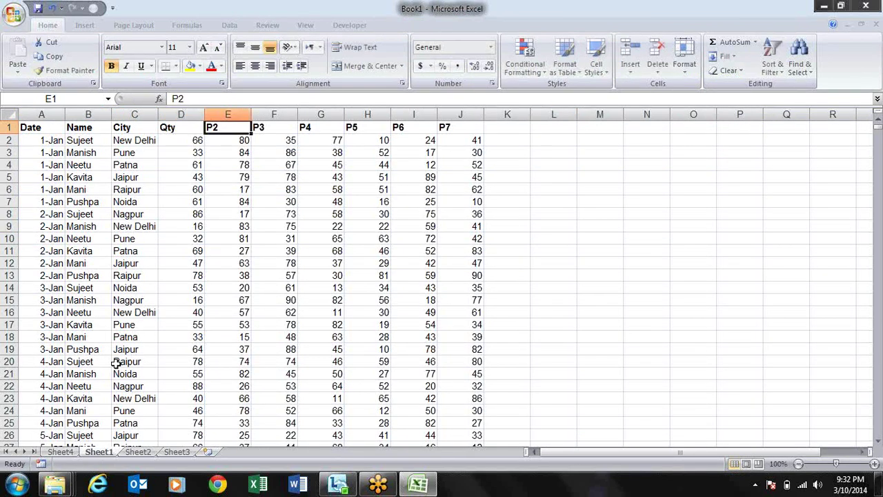
text(Sales)
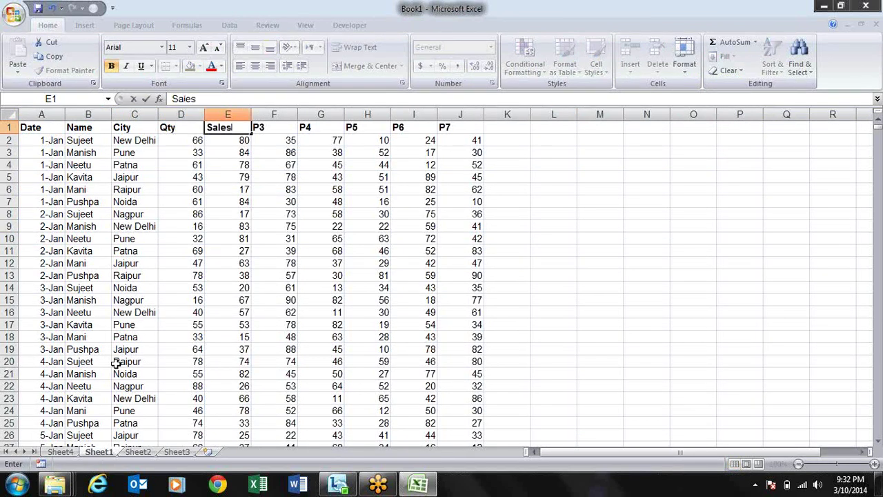
key(Return)
key(Left)
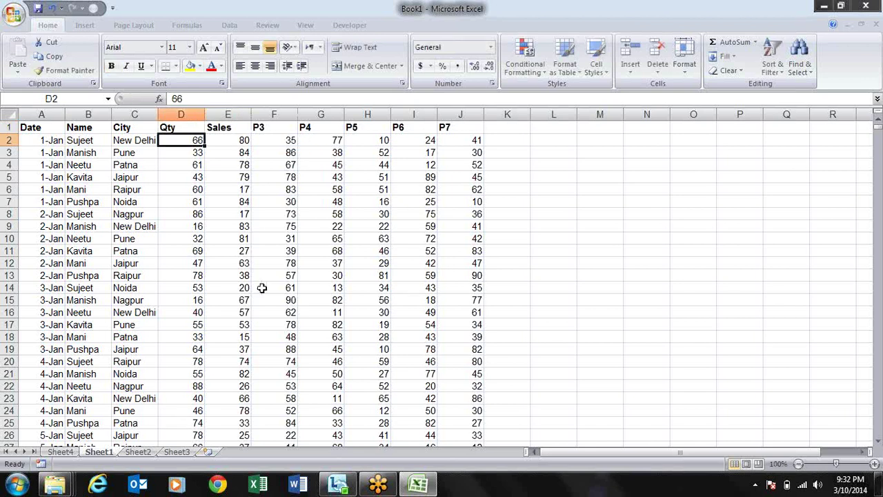
Back on Sheet4, refresh the PivotTable so Qty and Sales replace P1 and P2.
click(60, 453)
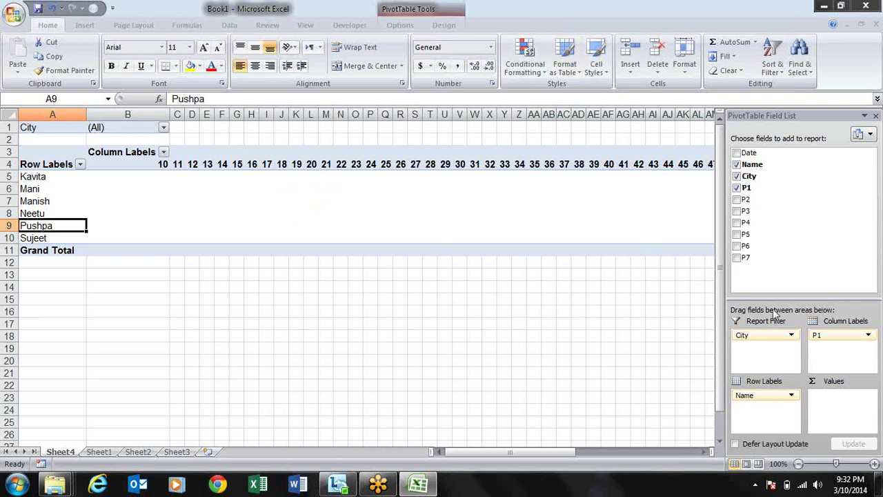
click(399, 26)
click(363, 54)
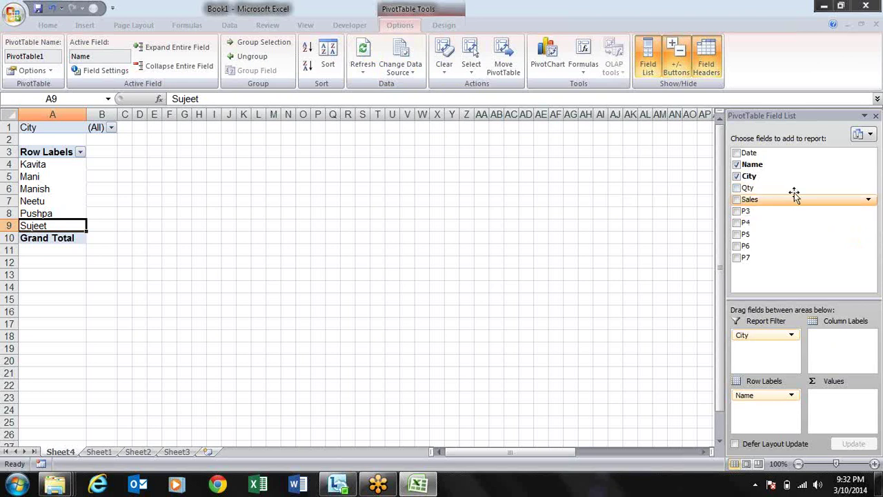
Add Qty to the pivot table and move it into Column Labels.
click(871, 193)
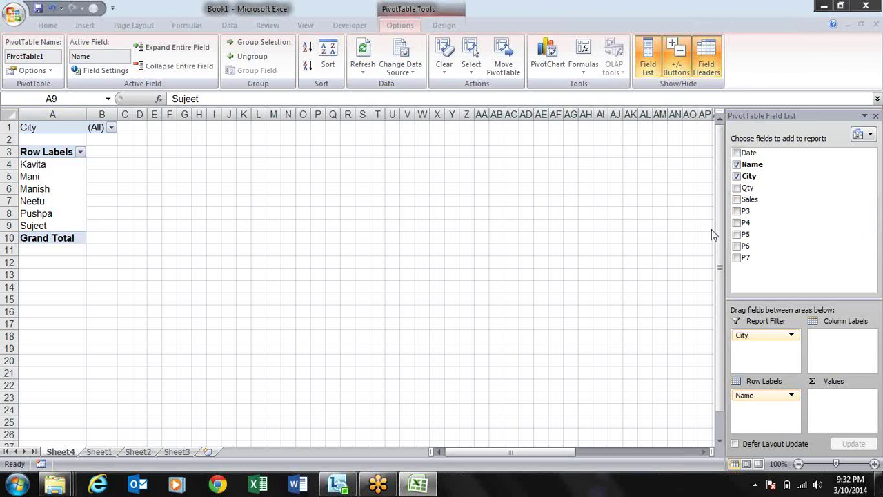
click(736, 189)
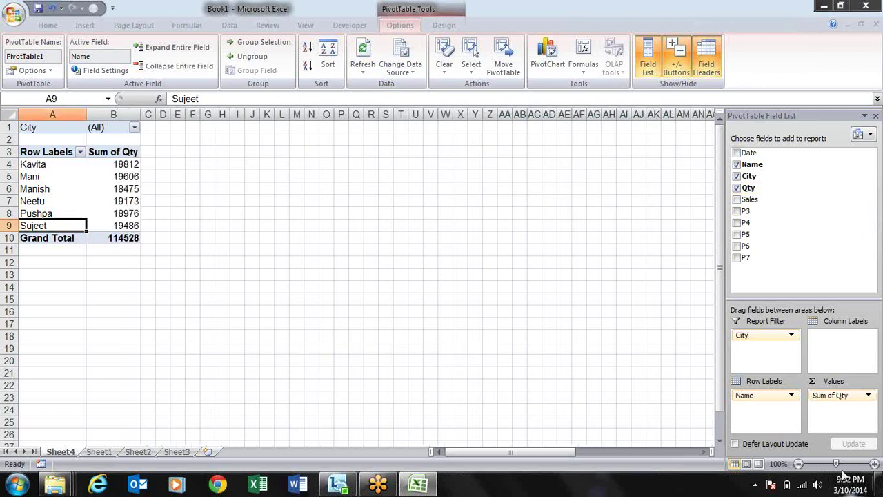
drag(837, 396, 849, 348)
Move along row 4 to review the Qty headings running from 10 through 90.
key(Up)
key(Up)
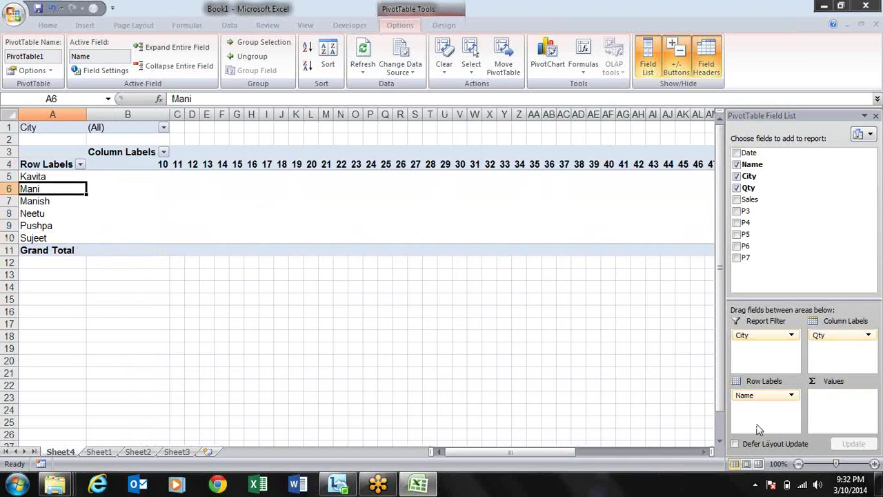
key(Up)
key(Up)
key(Right)
key(Right)
key(Right)
key(Right)
key(Right)
key(Right)
key(Right)
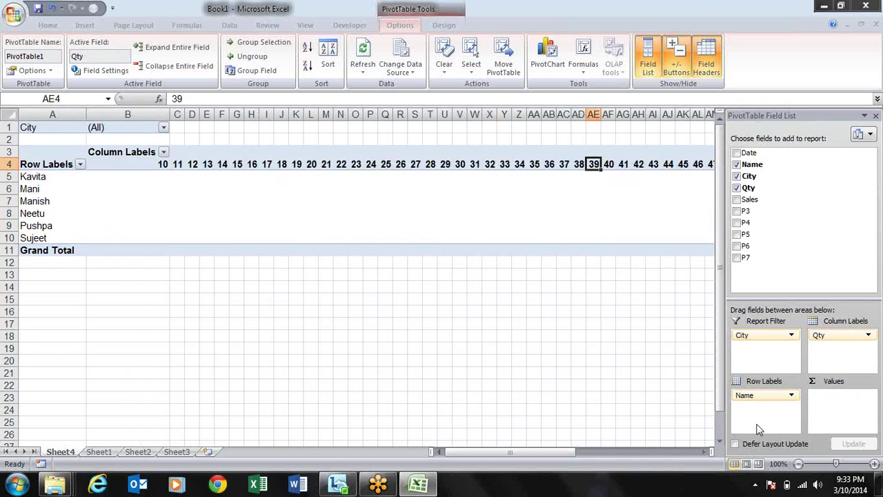
key(Right)
key(Right)
key(Right)
key(Right)
key(Right)
key(Right)
key(Right)
key(Right)
key(Right)
key(Right)
key(Right)
key(Right)
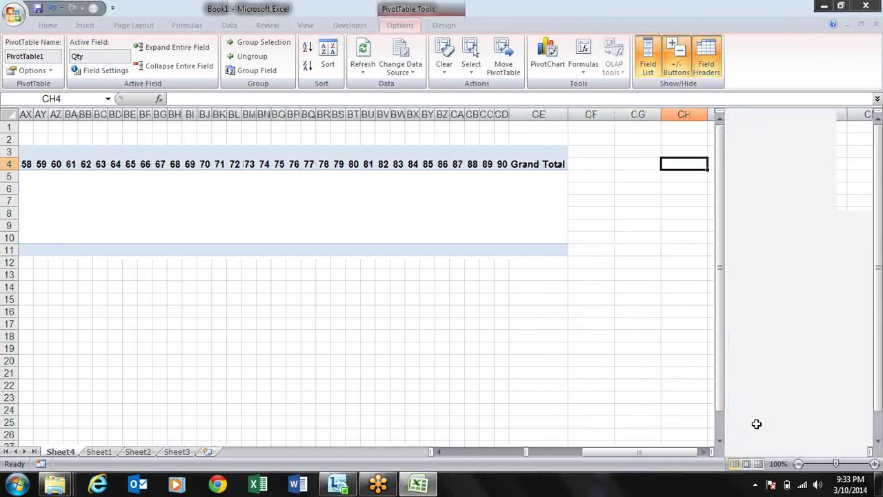
key(Right)
key(Right)
key(Right)
key(Left)
key(Left)
key(Left)
key(Left)
key(Left)
key(Left)
key(Home)
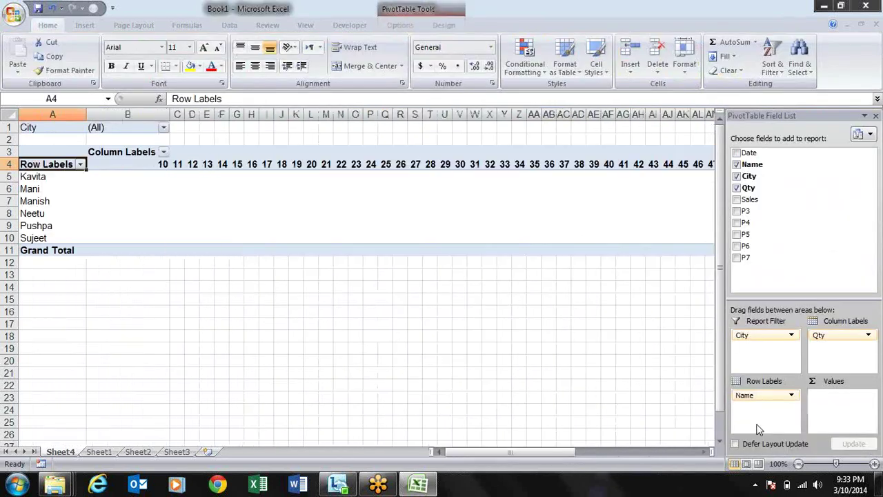
key(Right)
key(Right)
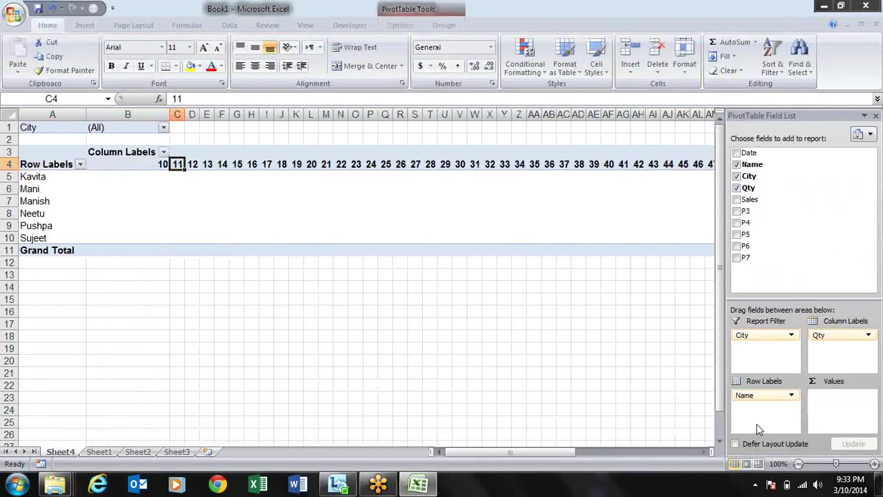
click(742, 200)
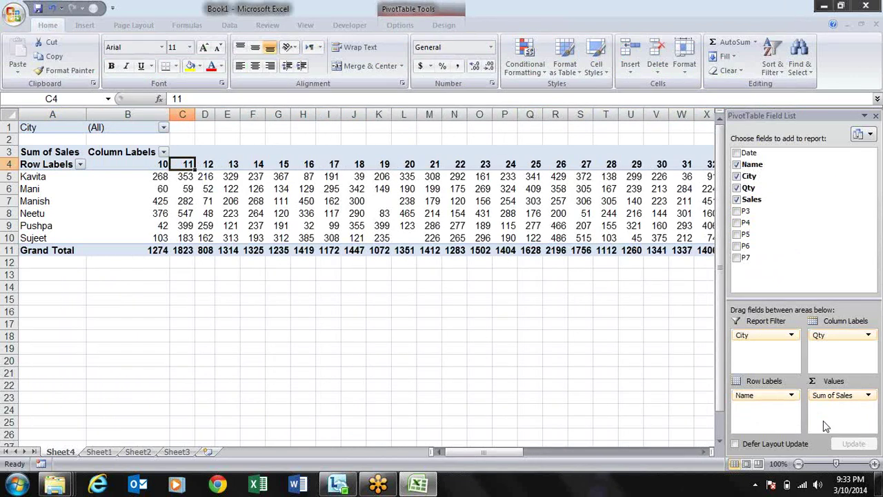
mouse_move(310, 210)
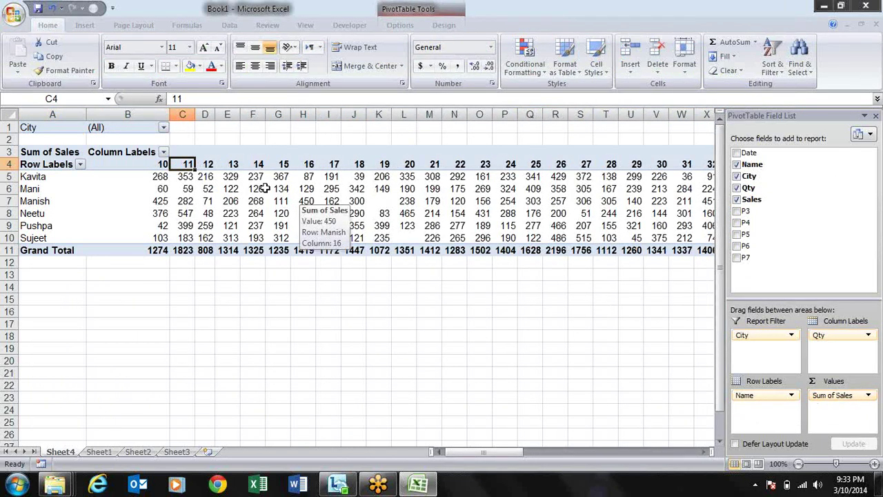
click(155, 167)
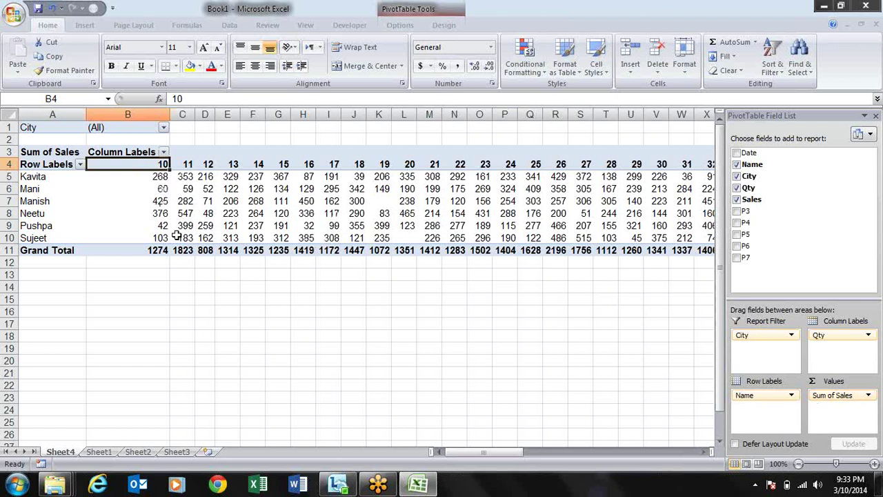
key(Down)
key(Down)
key(Down)
key(Down)
key(Down)
key(Down)
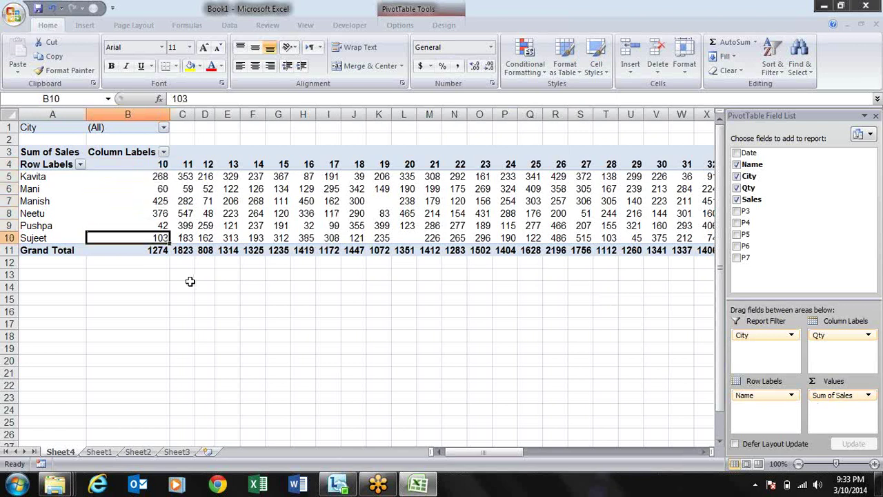
key(Up)
key(Up)
key(Up)
key(Up)
key(Up)
key(Right)
key(Up)
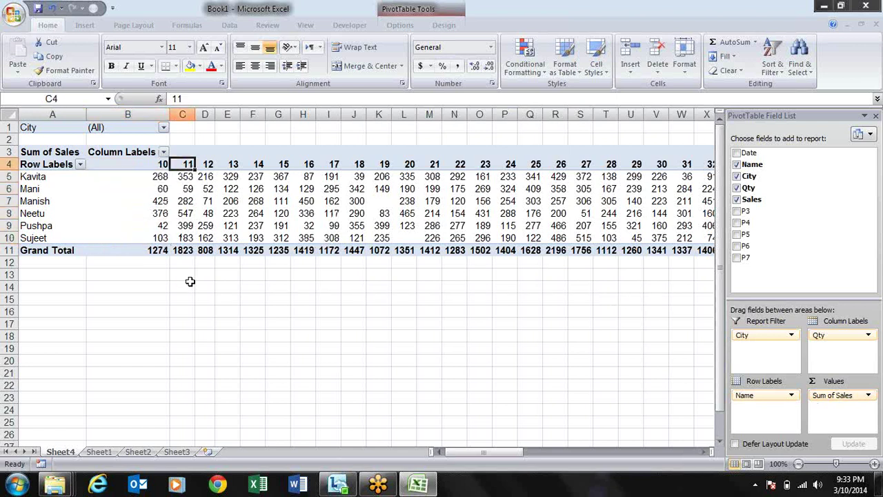
key(Down)
key(Down)
key(Down)
key(Down)
key(Down)
key(Up)
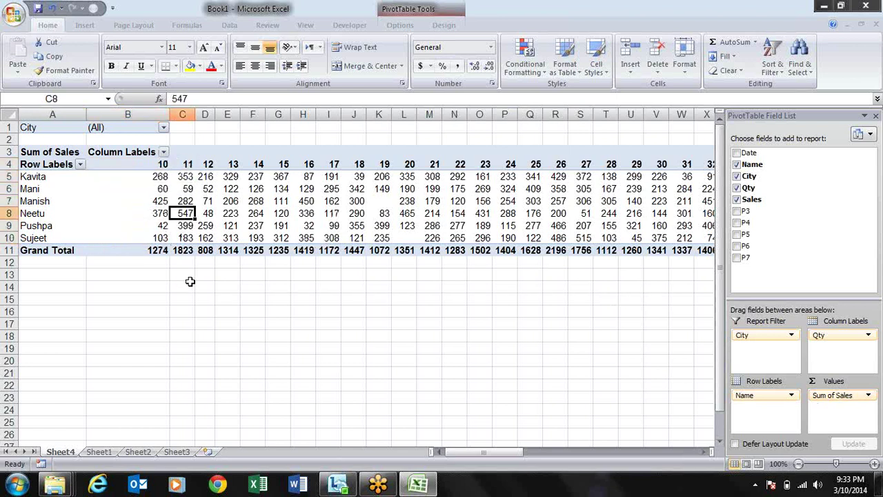
key(Up)
key(Up)
key(Up)
key(Down)
key(Down)
key(Right)
key(Down)
key(Down)
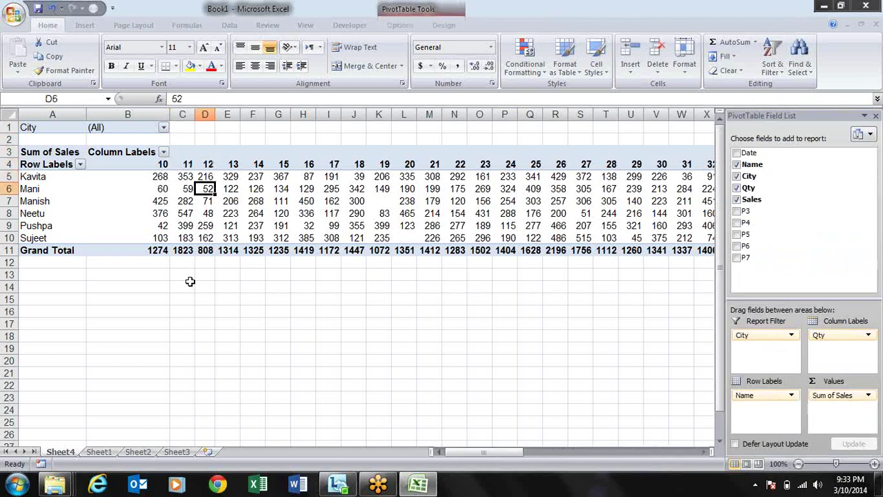
key(Up)
key(Up)
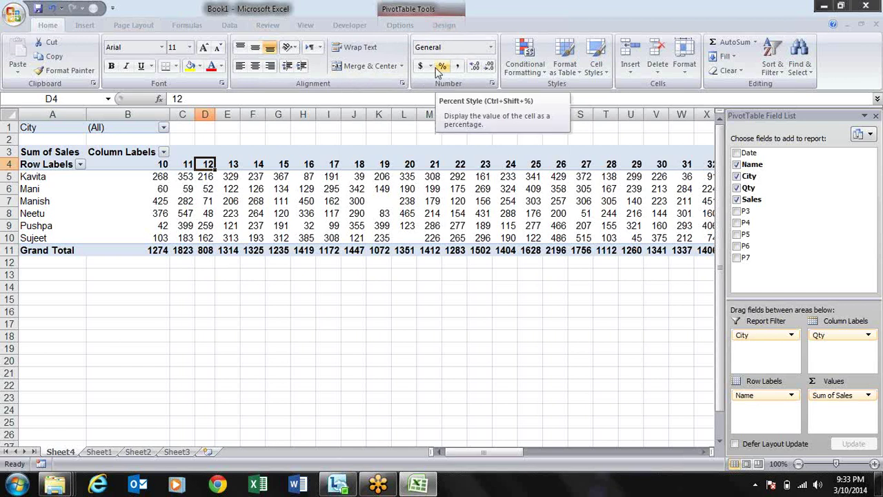
Group the Qty column labels by 20, ending at 90, into 10-29, 30-49, 50-69 and 70-90.
click(399, 26)
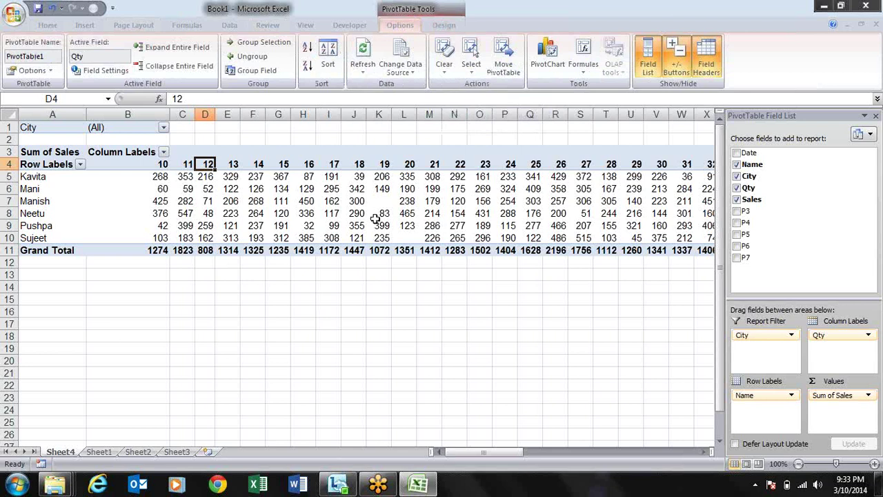
mouse_move(376, 218)
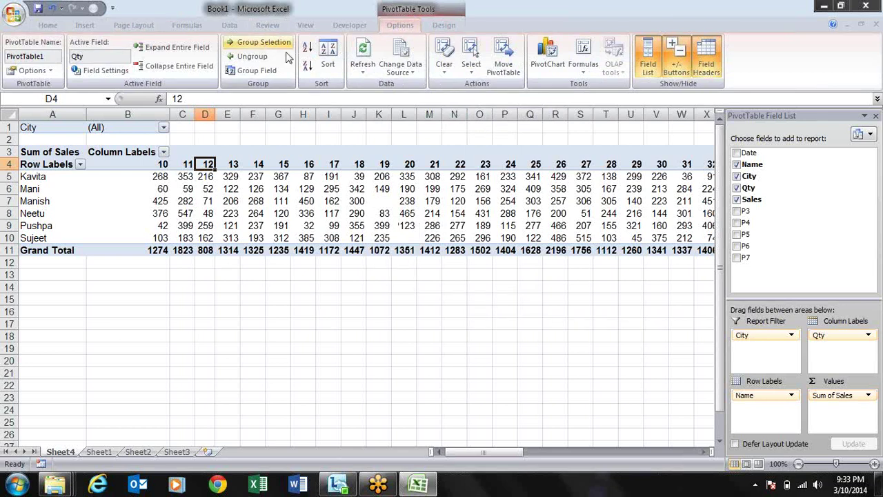
click(233, 164)
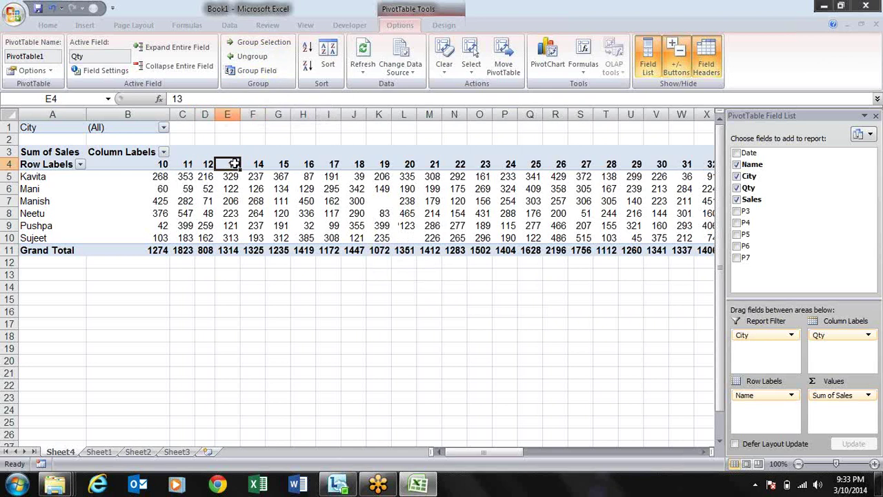
click(257, 71)
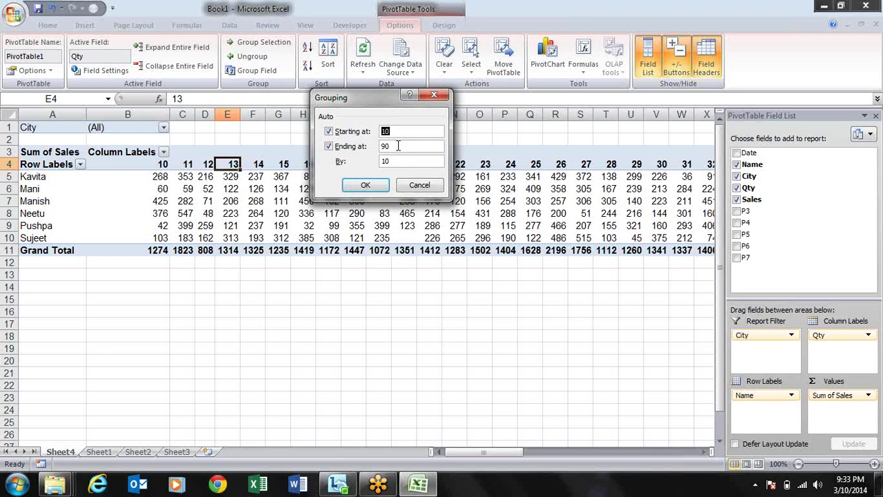
key(Tab)
key(Tab)
key(Tab)
click(365, 185)
Narrow column B of the grouped pivot table to a width of about 7.5.
key(Left)
key(Left)
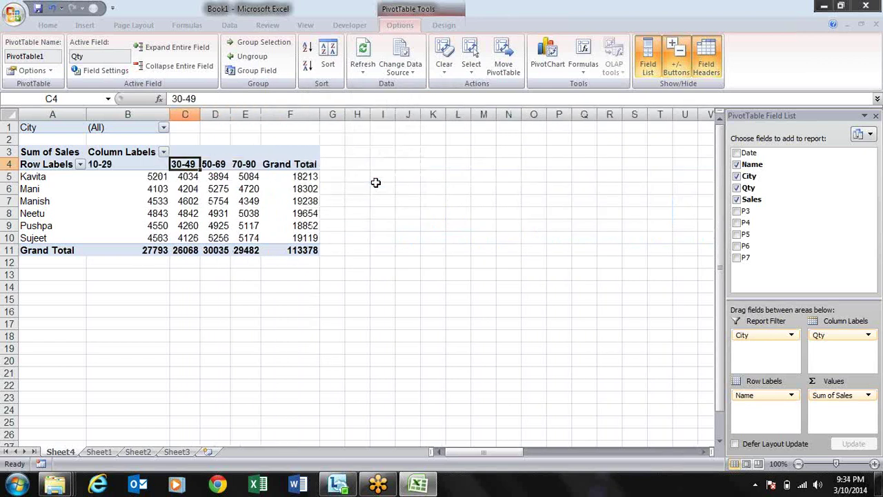
key(Left)
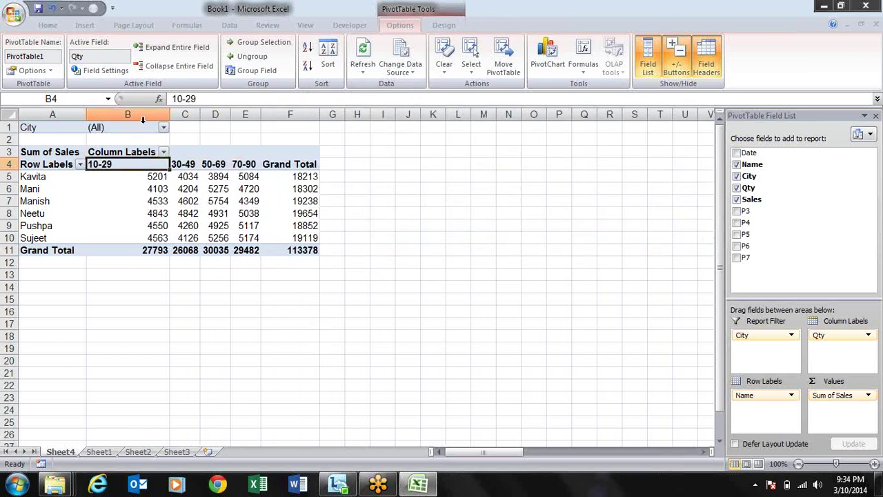
drag(170, 115, 132, 123)
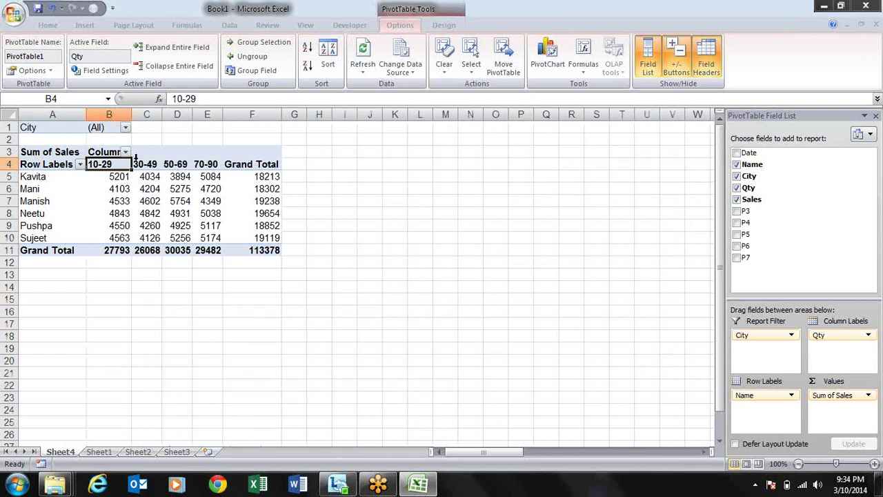
Check Kavita's and Manish's totals under the 30-49, 50-69 and 70-90 ranges.
click(143, 165)
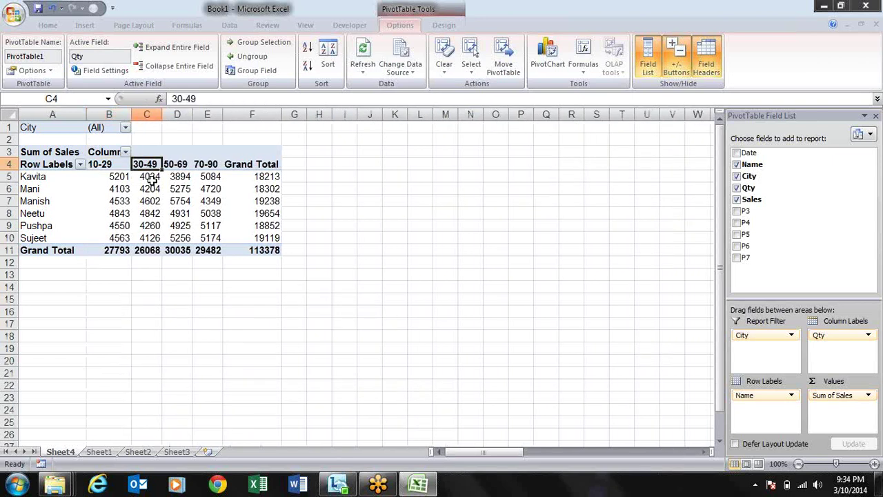
click(151, 183)
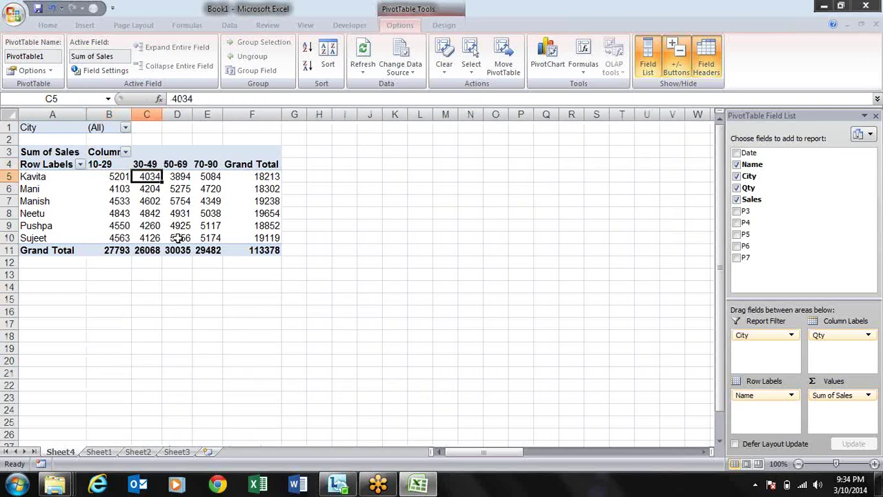
click(180, 166)
click(183, 181)
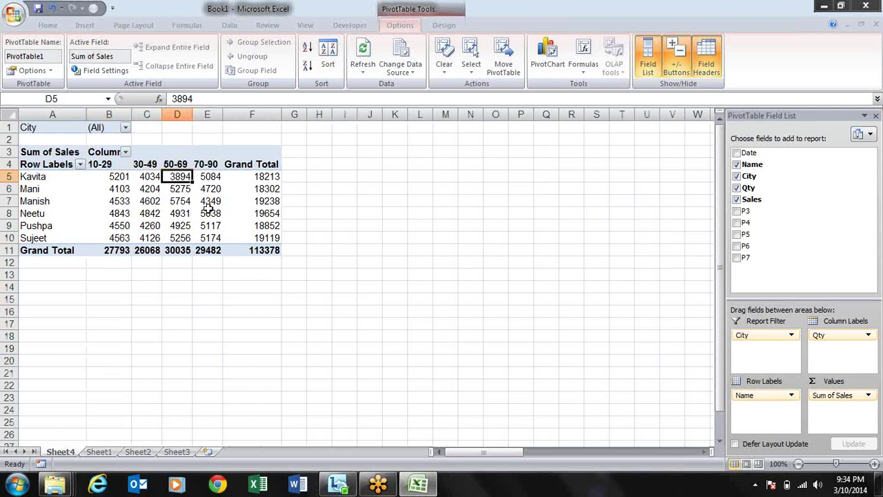
click(218, 176)
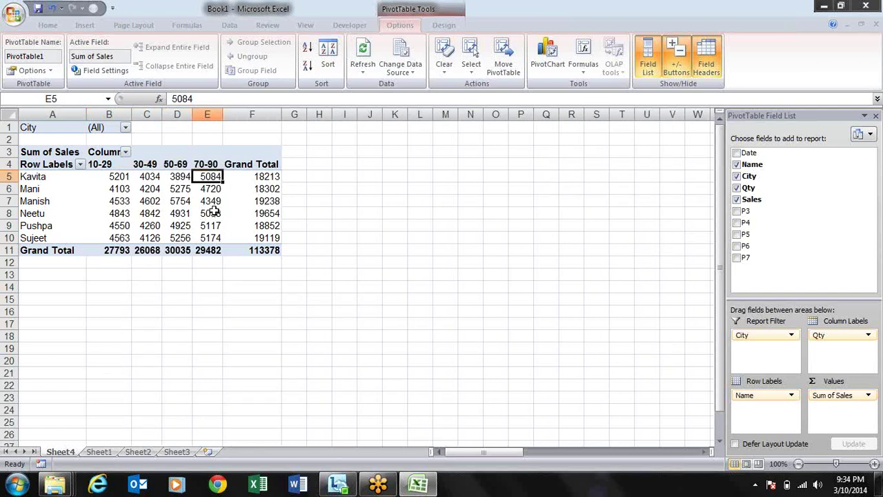
click(215, 203)
Move across the range headings and totals, ending at the name labels.
key(Left)
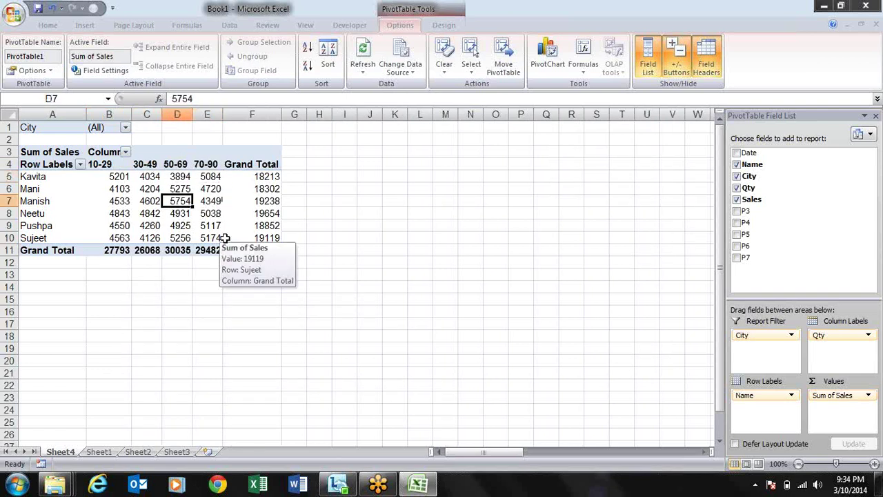
key(Left)
key(Left)
key(Up)
key(Up)
key(Up)
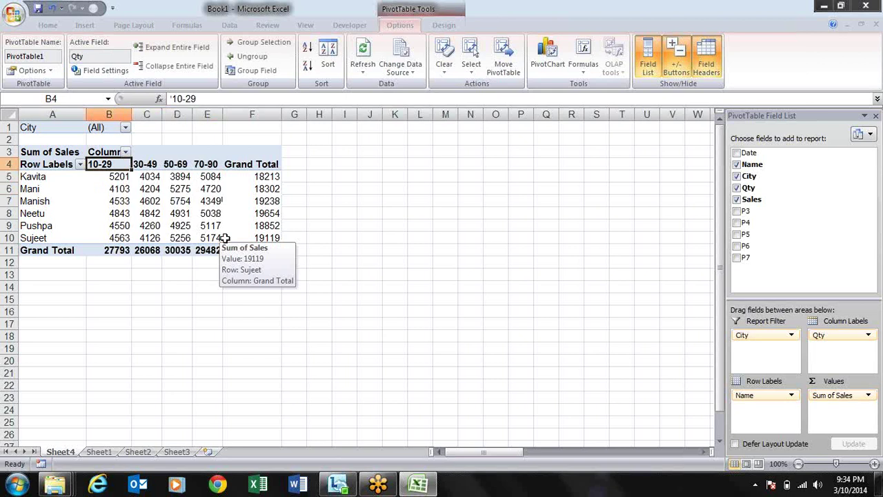
key(Right)
key(Right)
key(Right)
key(Left)
key(Left)
key(Left)
key(Left)
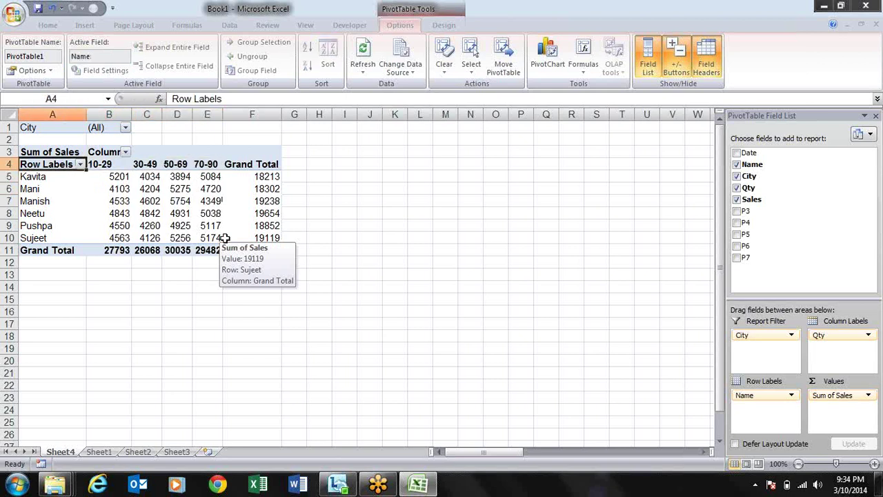
key(Right)
key(Right)
key(Left)
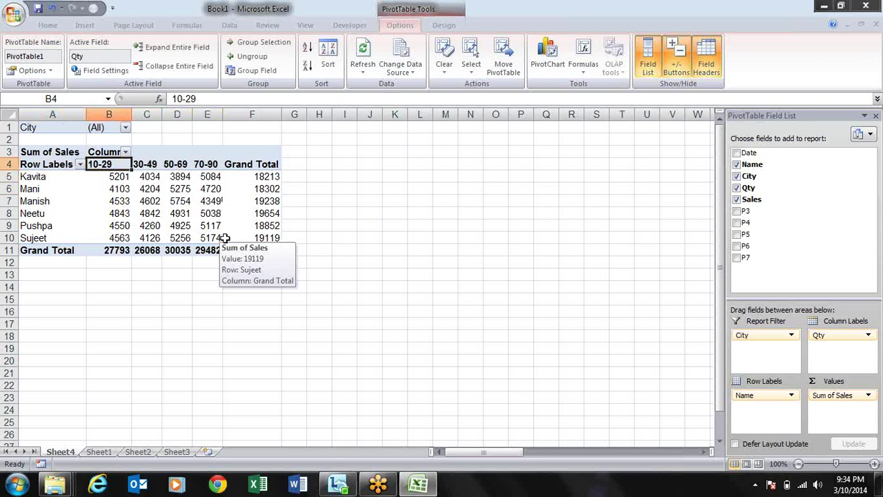
key(Down)
key(Down)
key(Left)
key(Up)
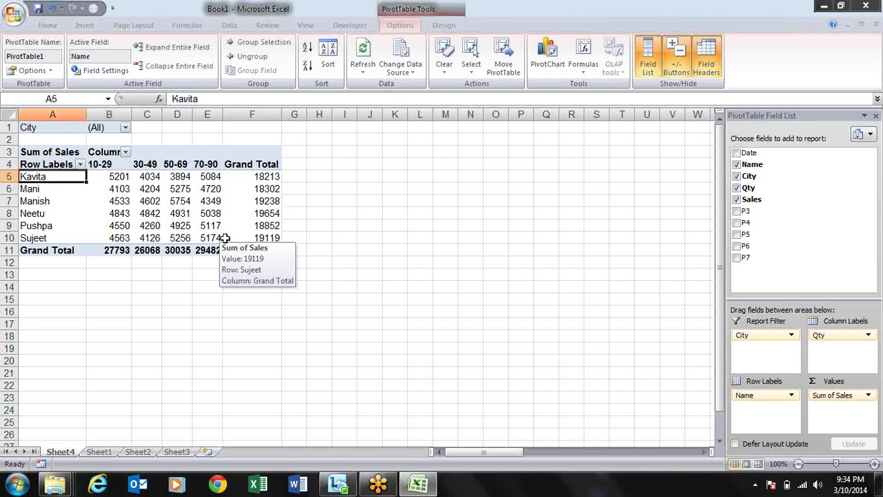
key(shift+Down)
key(shift+Down)
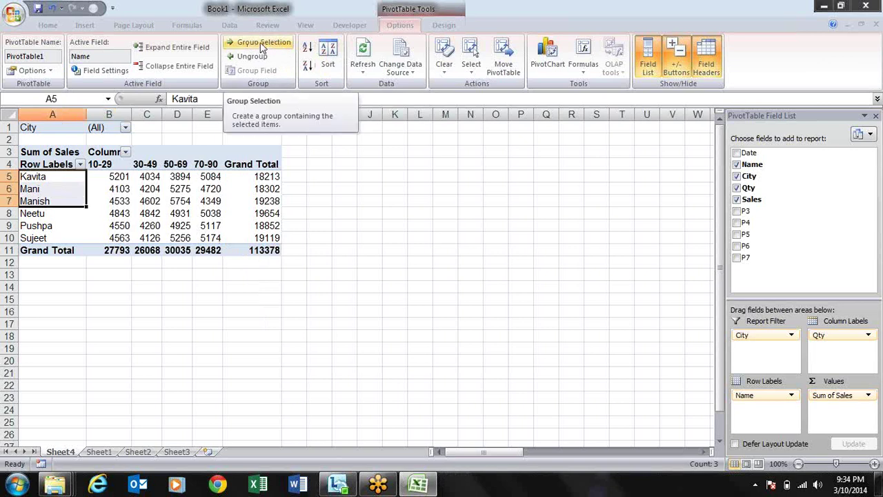
click(262, 42)
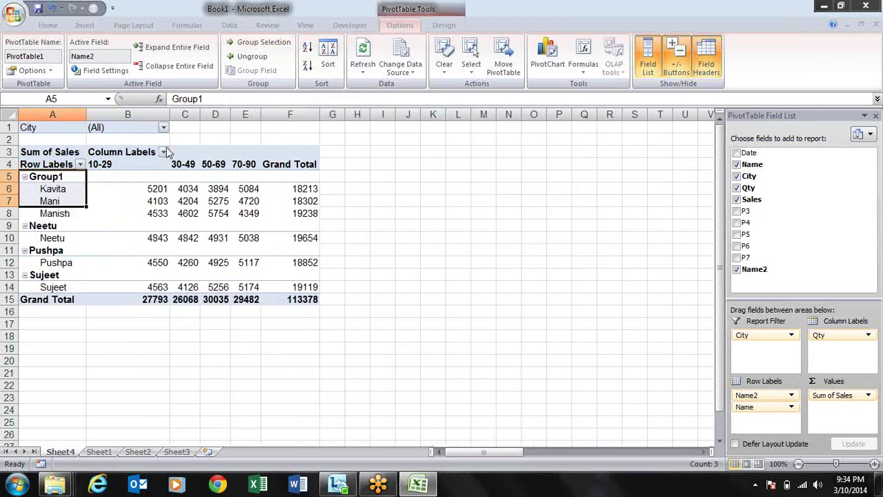
click(58, 177)
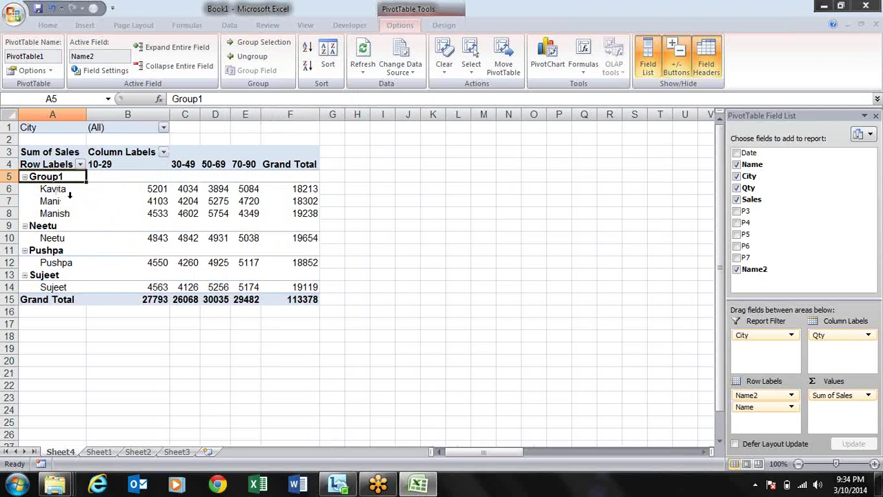
click(64, 238)
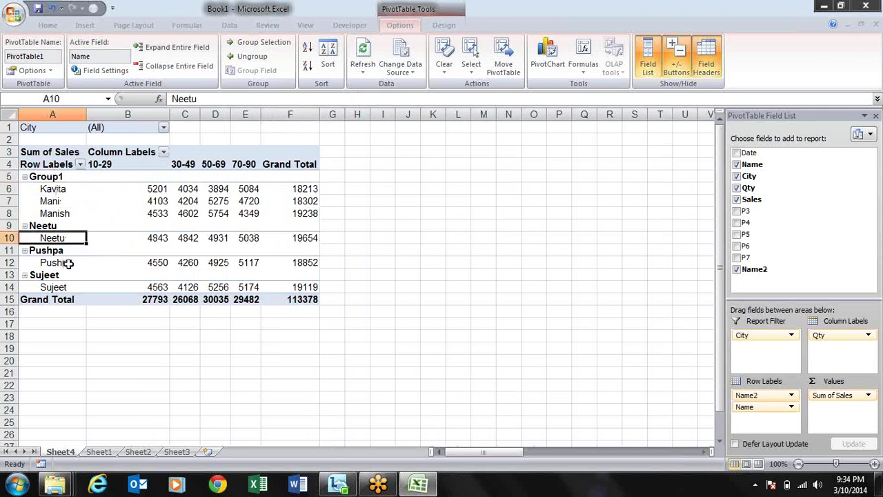
ctrl+click(68, 263)
ctrl+click(65, 287)
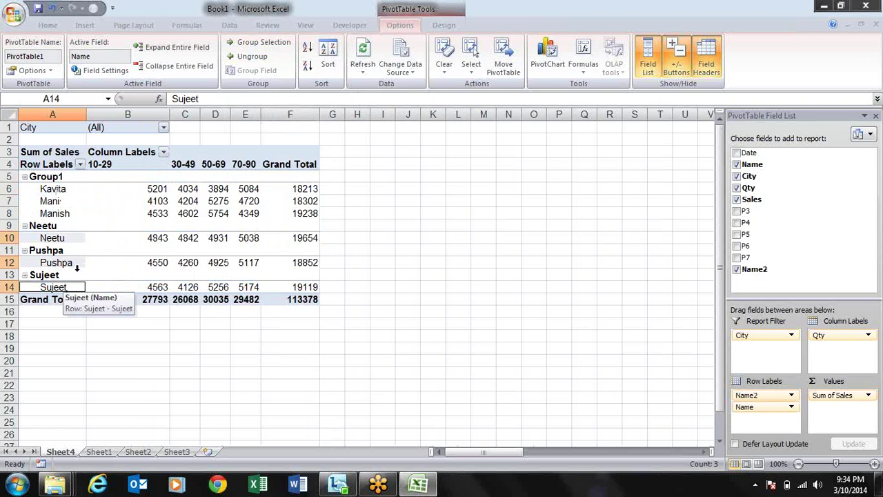
click(262, 43)
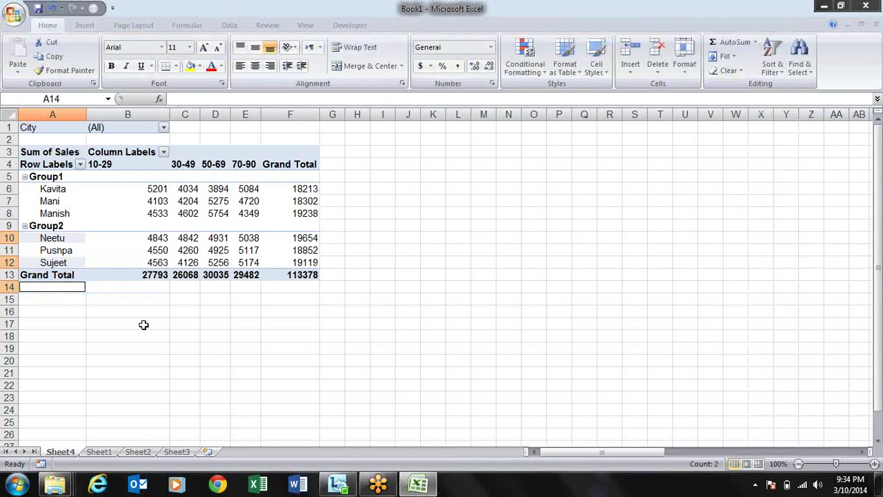
click(57, 238)
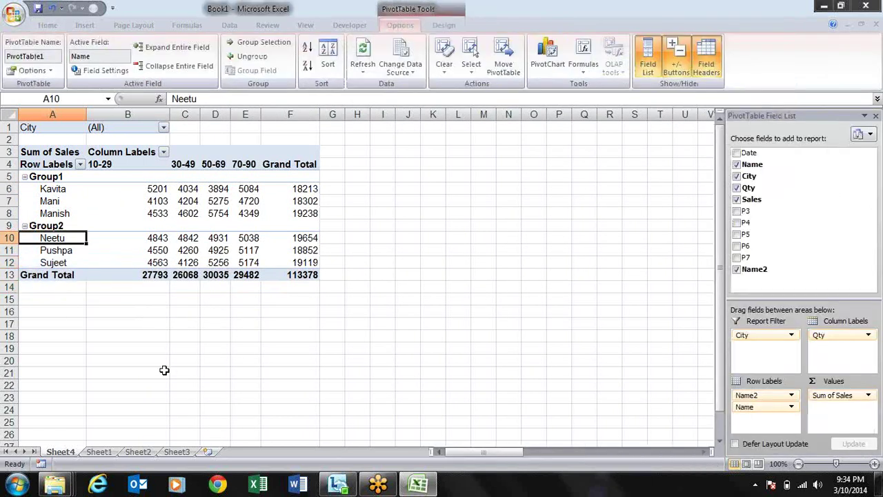
click(24, 226)
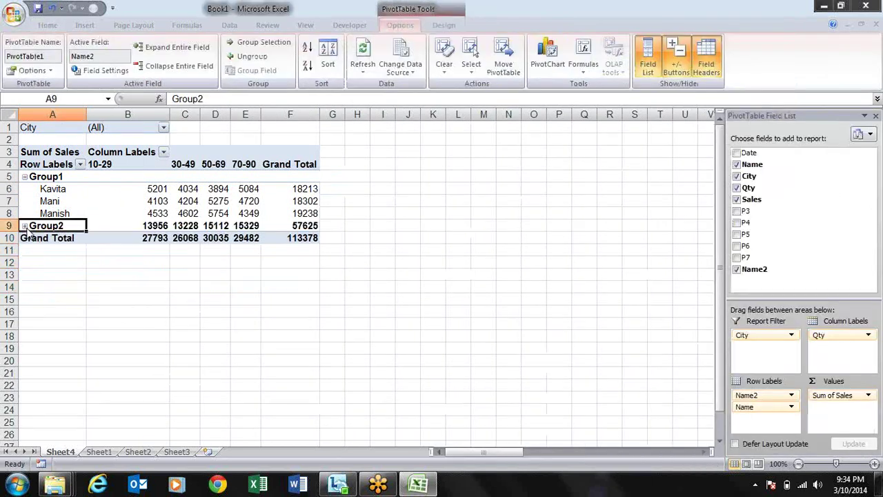
click(25, 227)
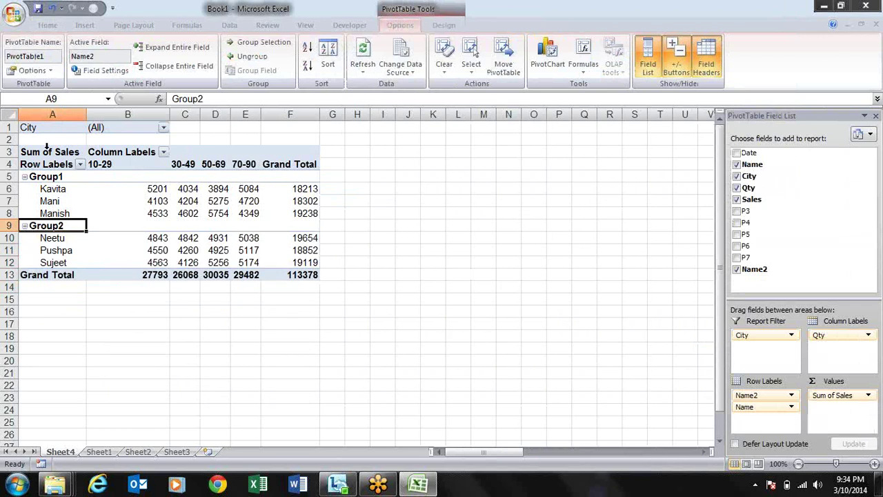
click(24, 177)
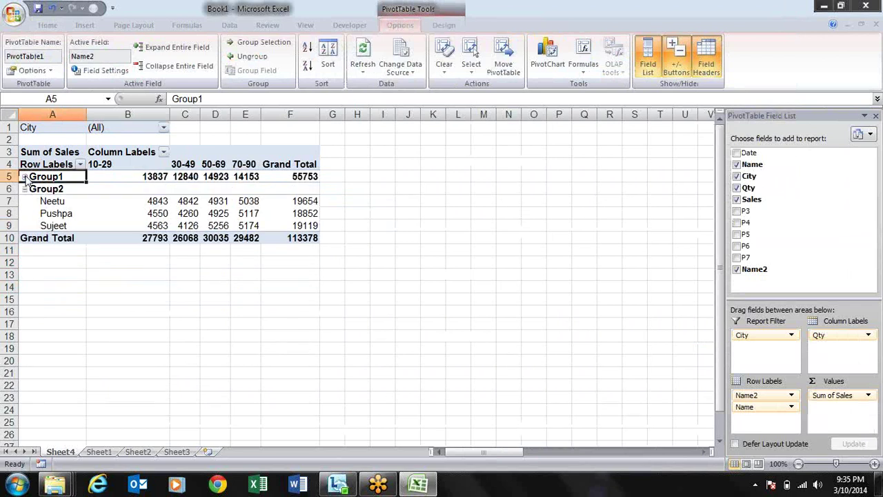
click(24, 177)
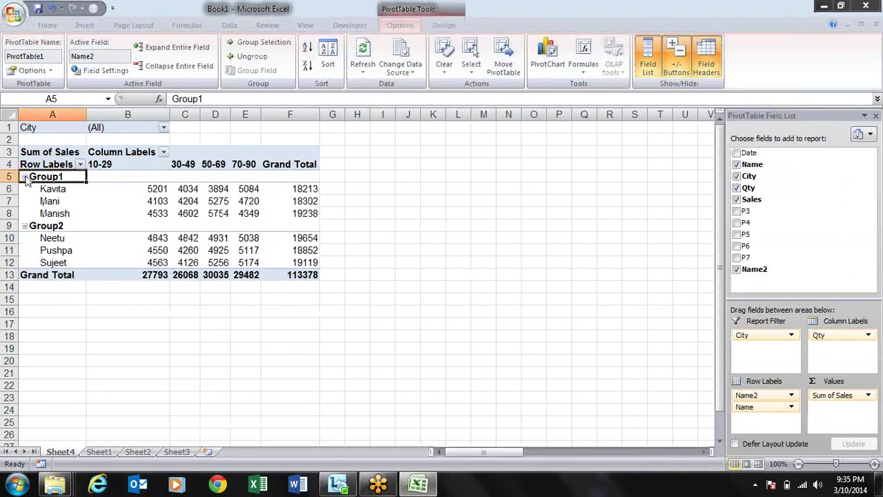
click(25, 226)
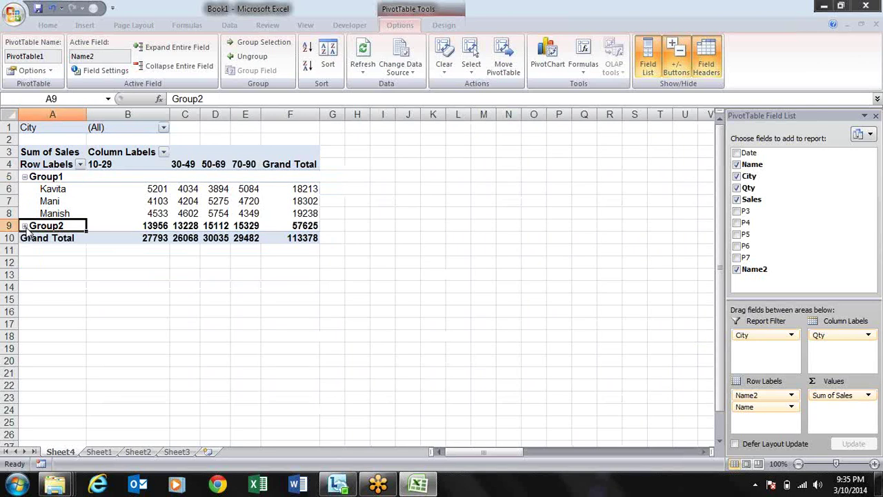
click(25, 177)
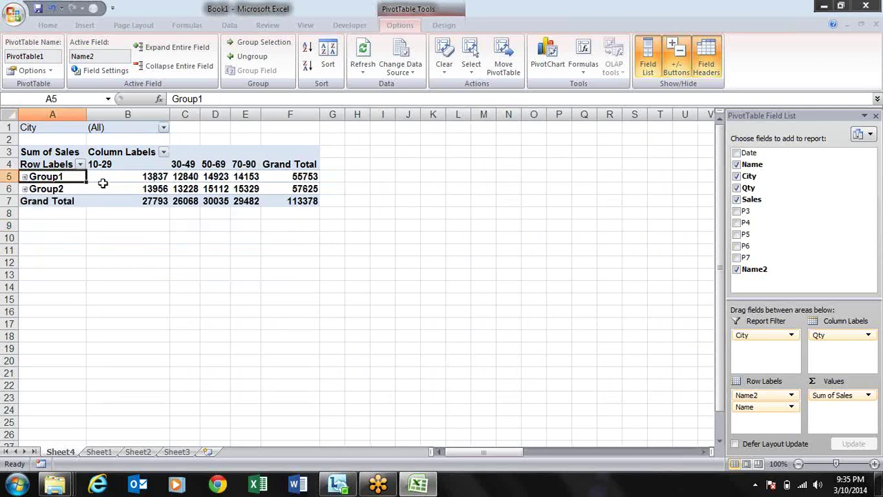
click(25, 178)
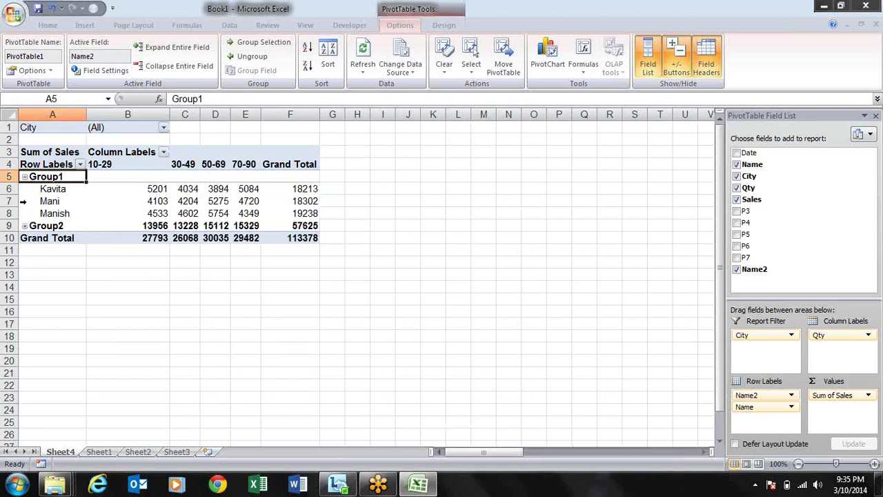
click(24, 227)
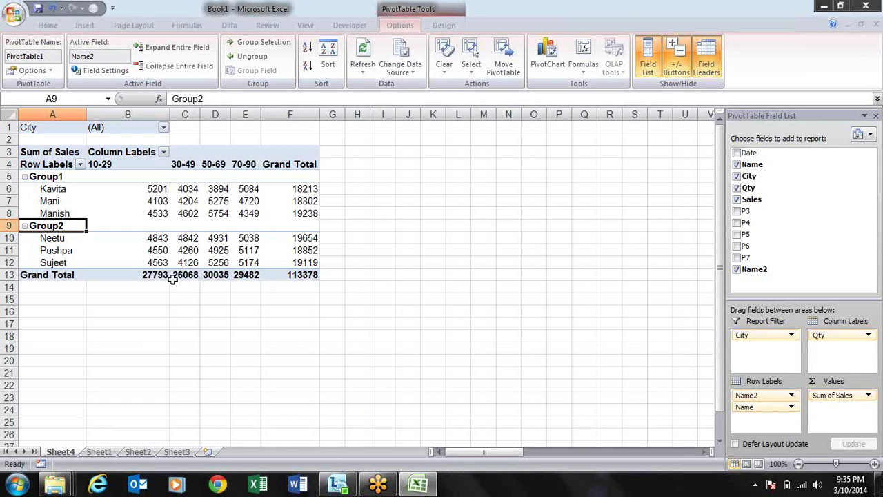
Ungroup Group2 and then Group1 so the six names appear as individual rows.
mouse_move(163, 212)
click(263, 58)
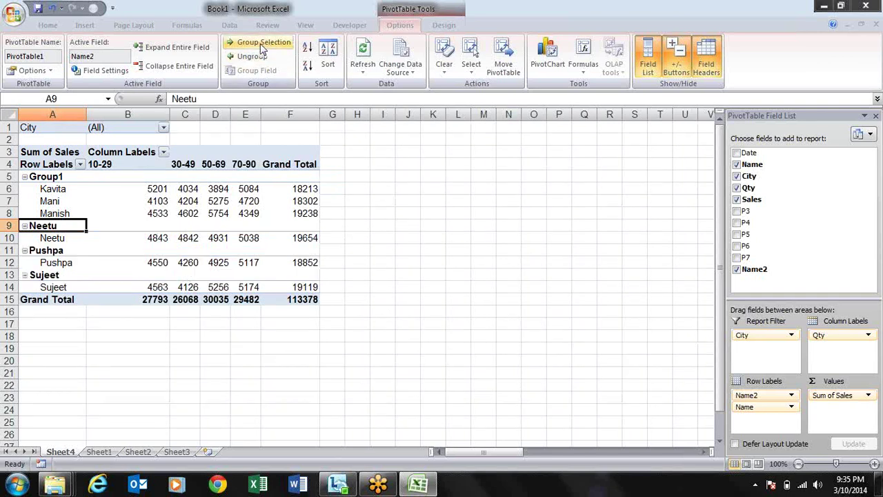
click(62, 177)
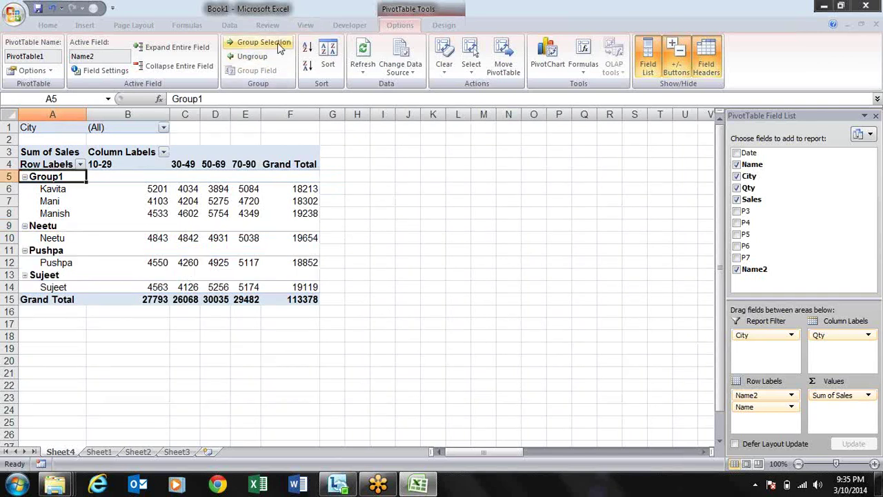
click(259, 58)
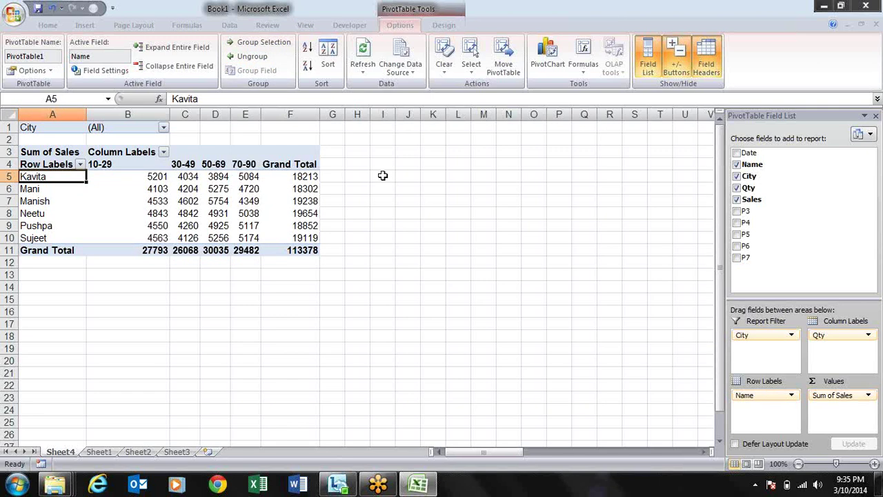
key(Up)
key(Right)
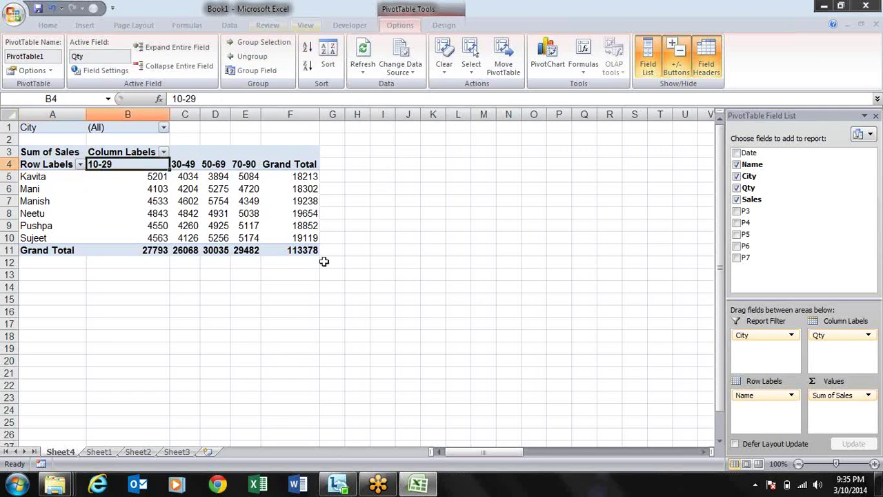
On Sheet1, fill the D1:E1 headers with P1 and P2 in place of Qty and Sales.
click(103, 453)
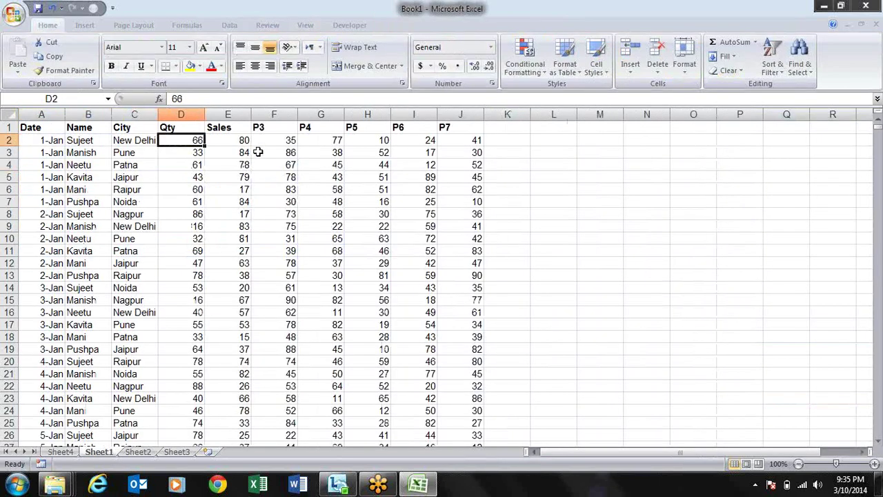
click(269, 129)
drag(301, 136, 175, 131)
key(Down)
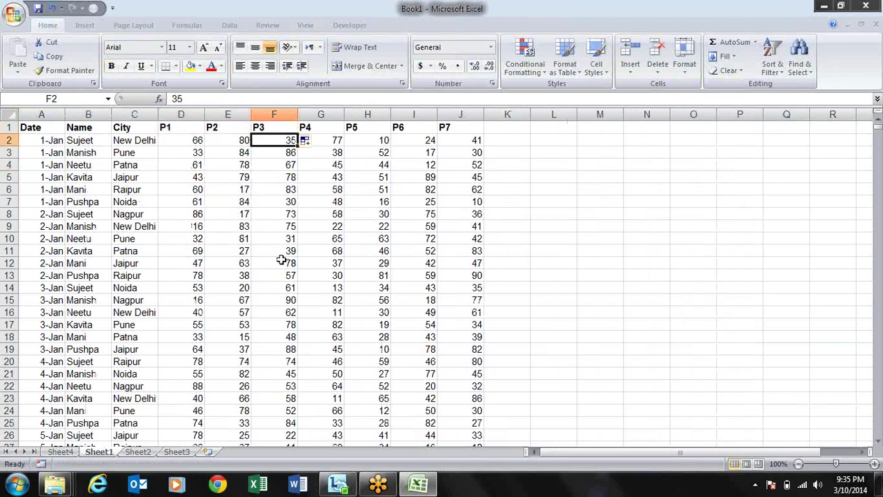
Refresh the Sheet4 PivotTable to pick up the renamed headers.
click(61, 452)
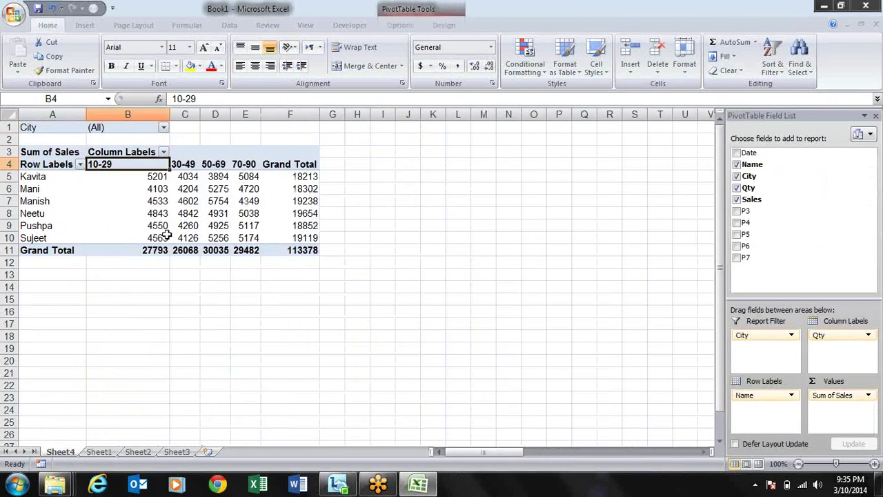
click(396, 24)
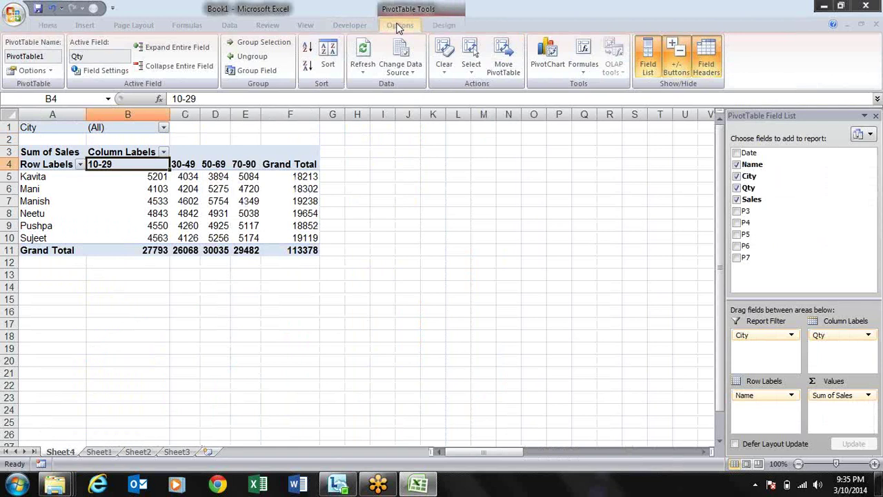
click(363, 55)
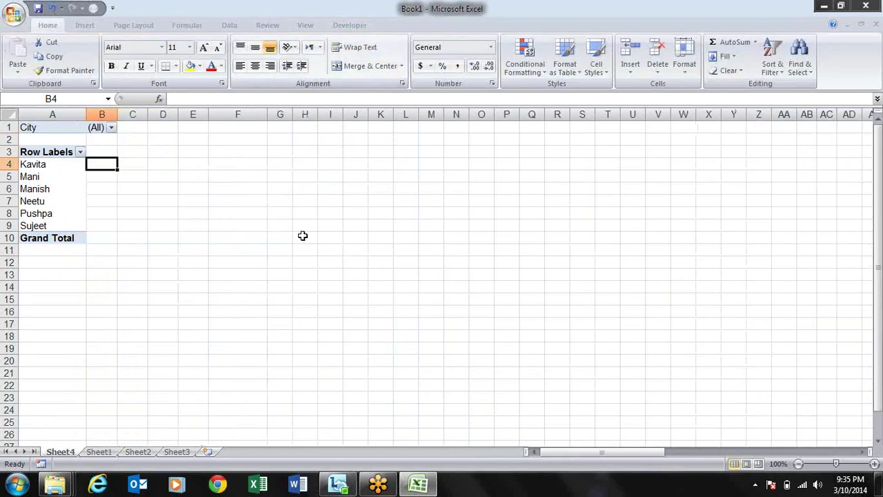
Tick P1, P2, P3, P4, P5, P6 and P7 to show their sums for each name.
click(74, 185)
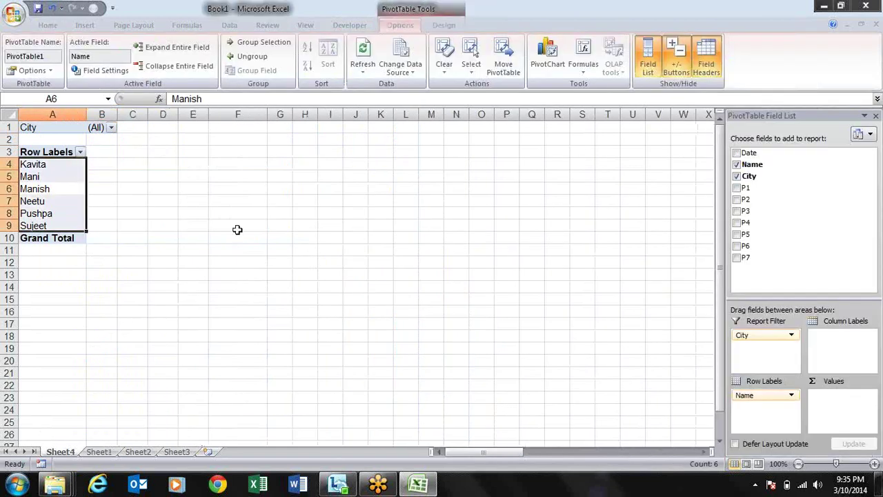
click(76, 167)
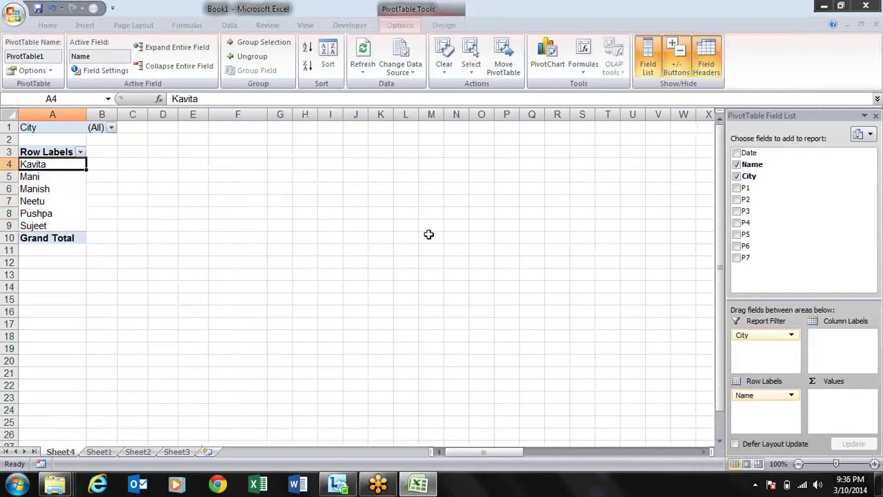
click(736, 188)
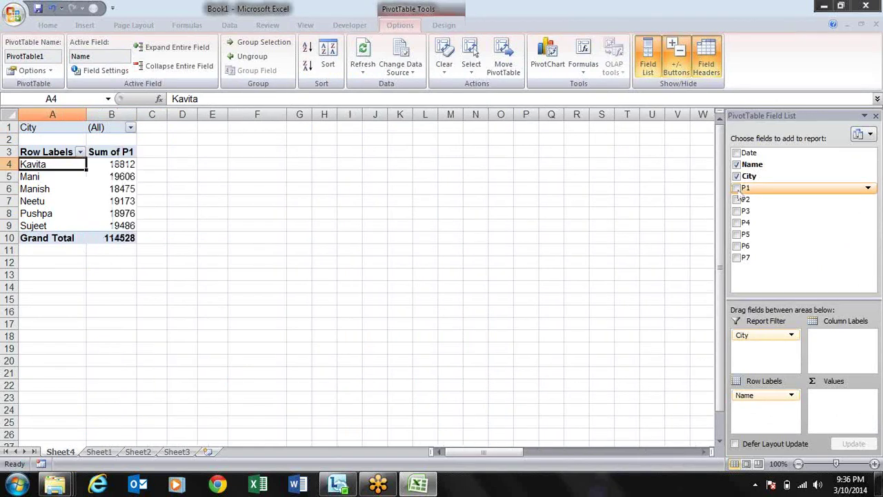
click(737, 201)
click(737, 211)
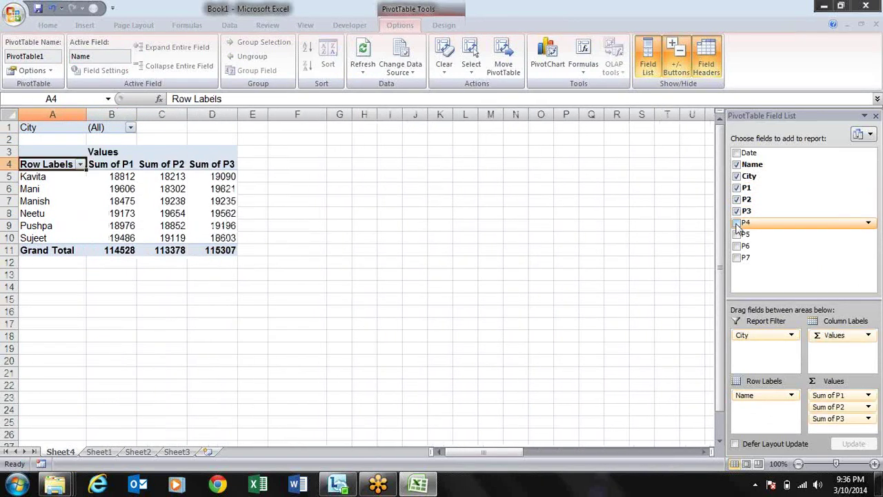
click(736, 223)
click(737, 234)
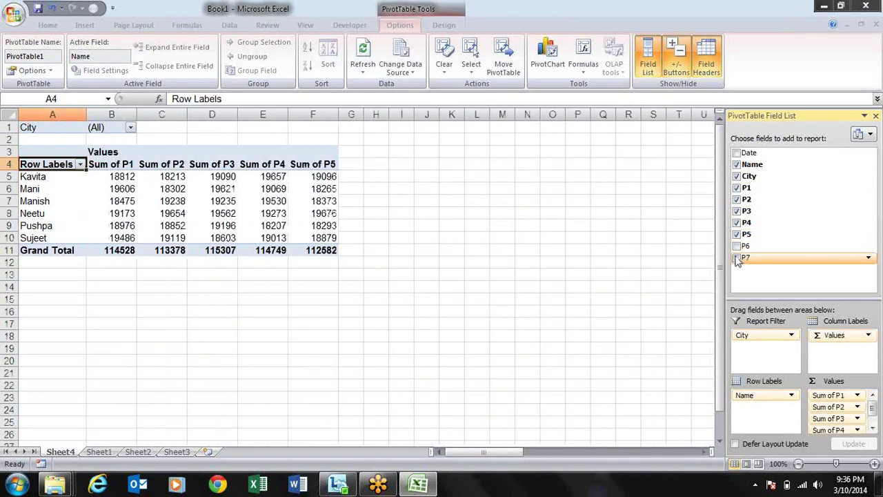
click(737, 246)
click(737, 258)
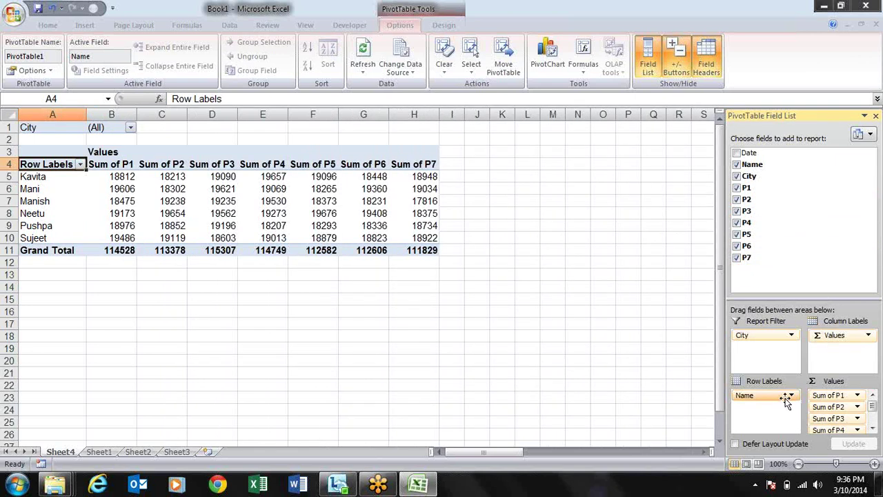
Move Name to Report Filter and City to Row Labels, trying a Kavita filter before resetting to All.
drag(780, 396, 776, 347)
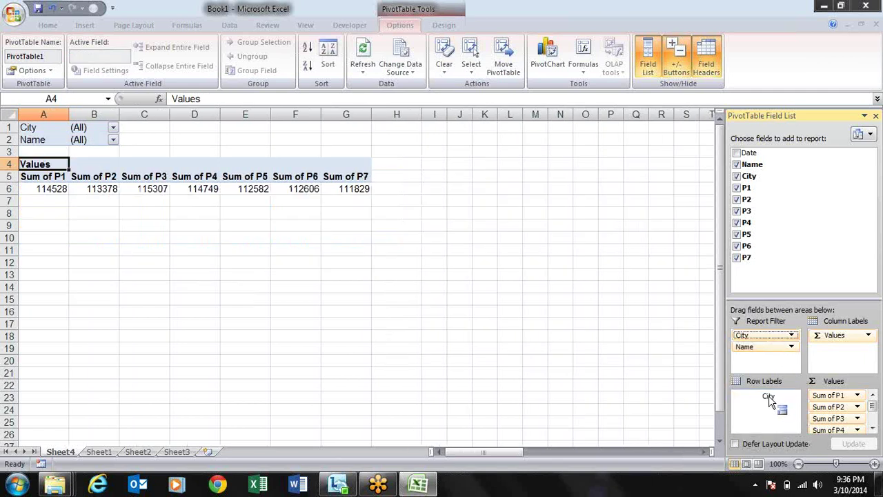
drag(774, 340, 765, 397)
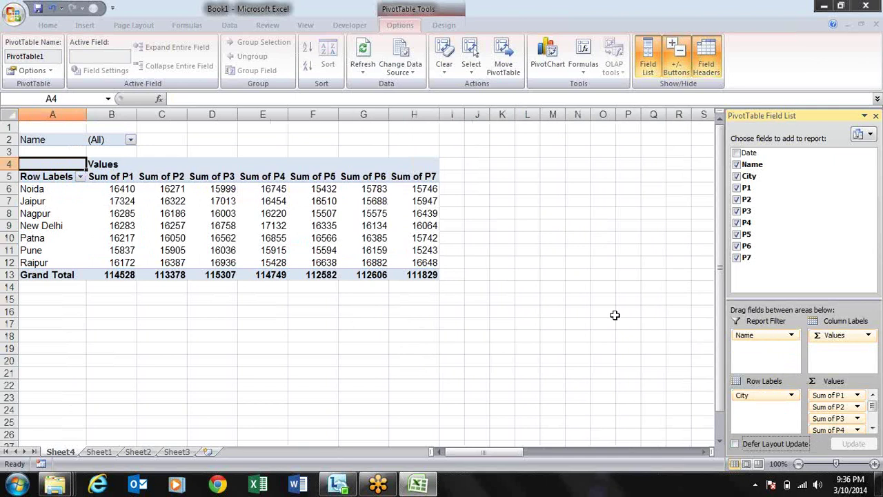
click(131, 139)
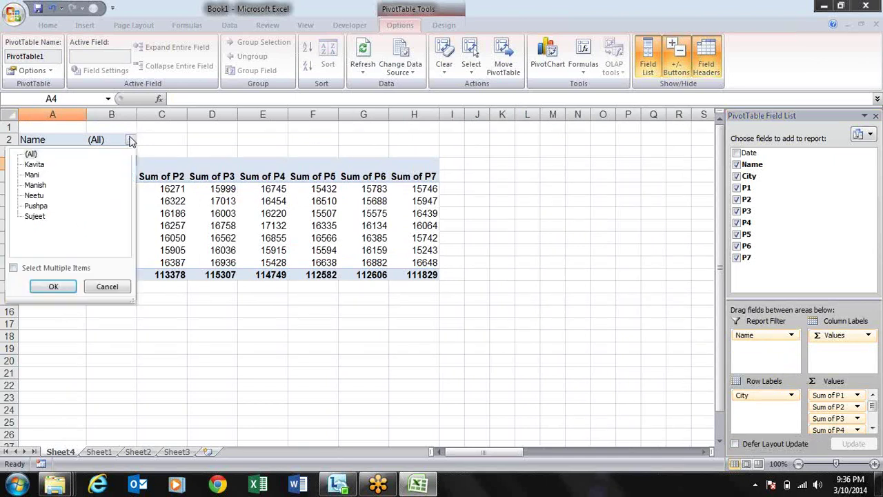
click(35, 165)
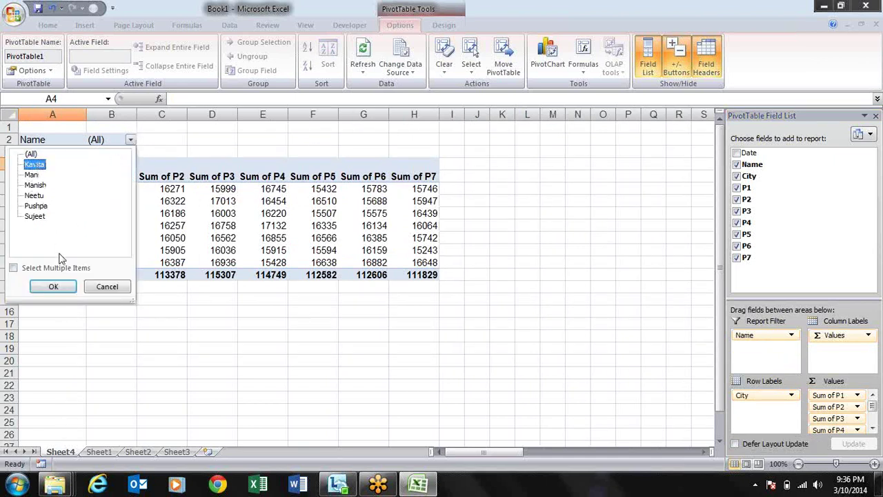
click(54, 285)
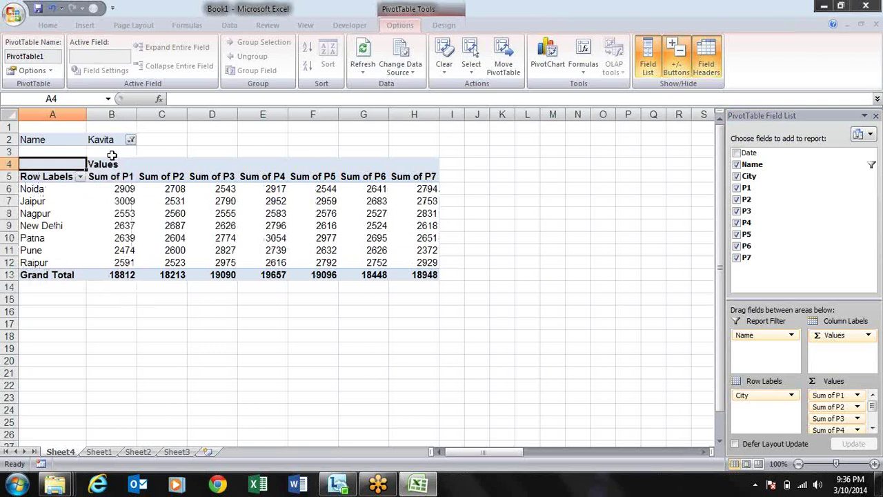
click(131, 140)
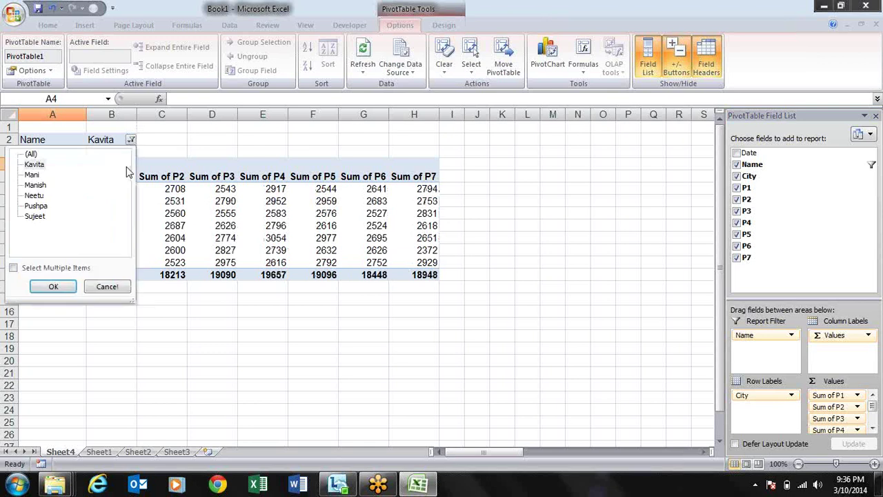
click(30, 154)
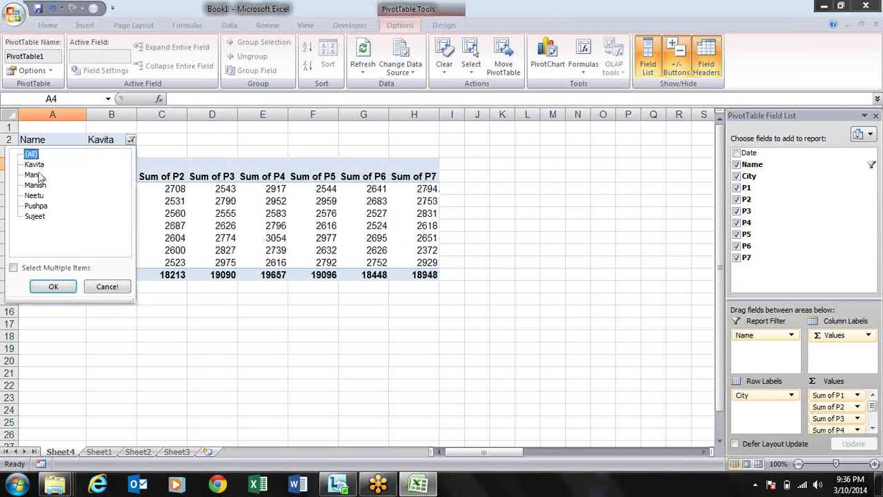
click(54, 286)
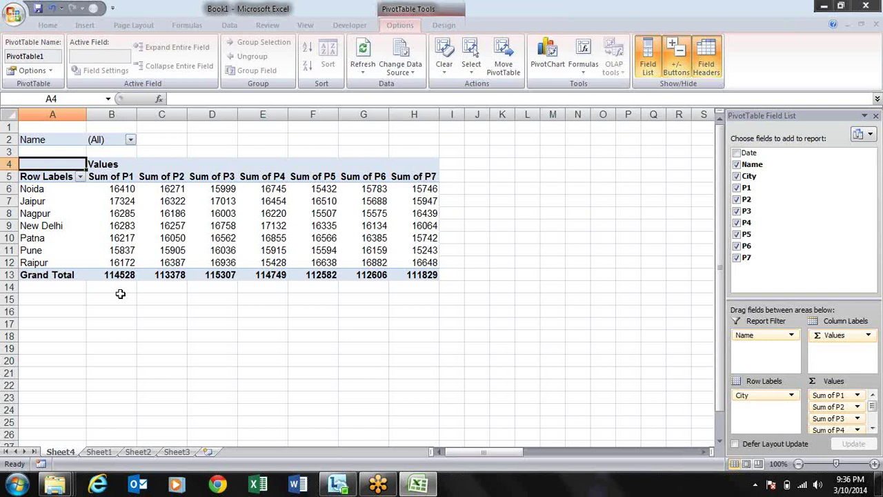
key(Down)
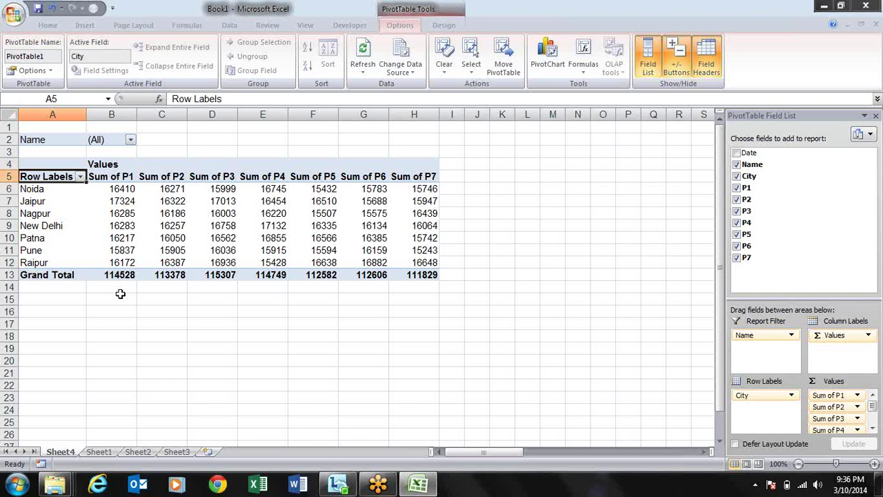
key(Down)
key(Right)
key(Up)
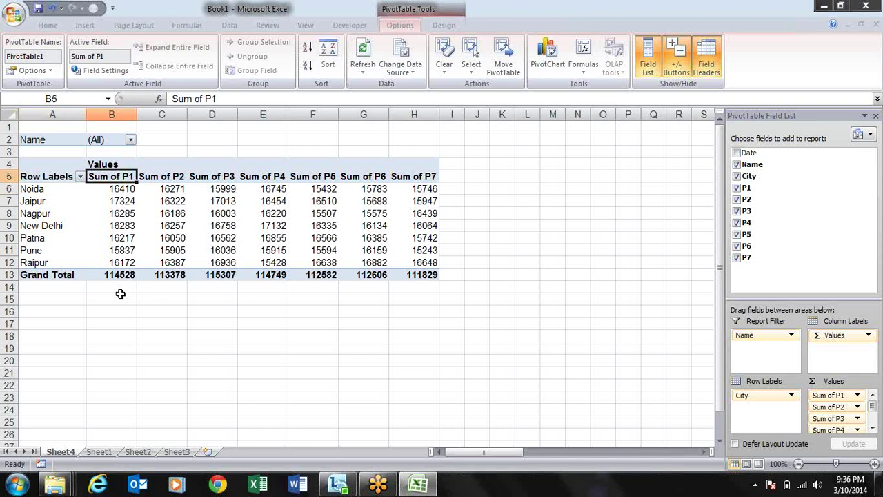
key(Right)
key(Right)
key(Down)
key(Left)
key(Left)
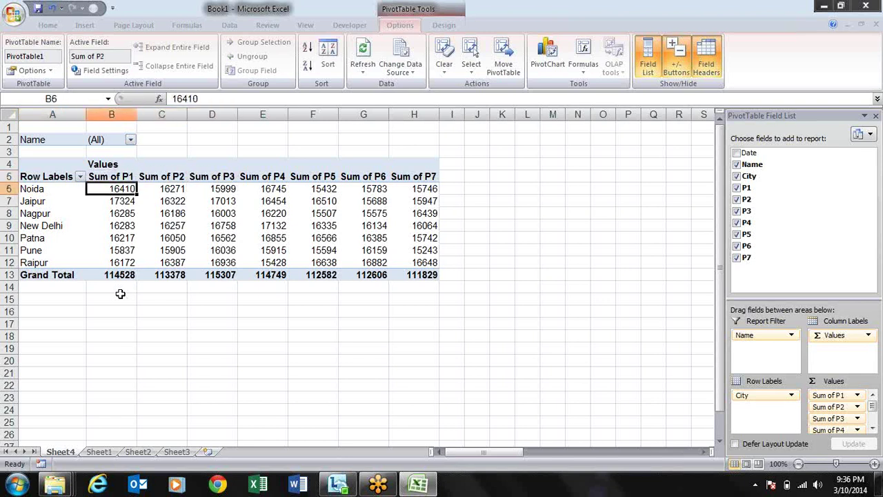
key(Left)
key(Down)
key(Down)
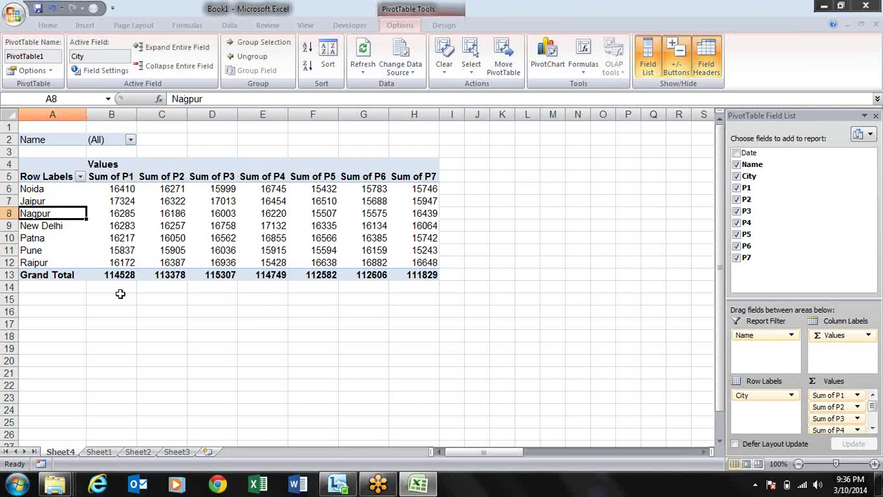
key(Up)
key(Up)
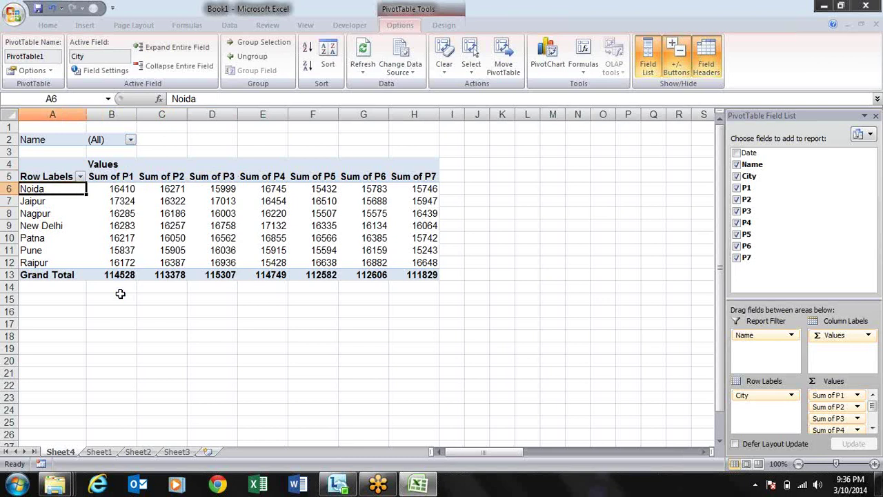
key(Right)
key(Right)
key(Right)
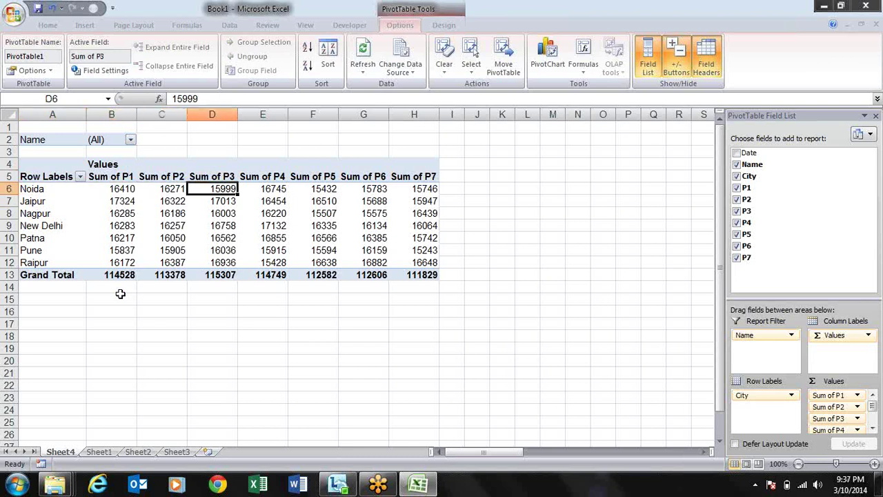
key(Right)
key(Left)
key(Home)
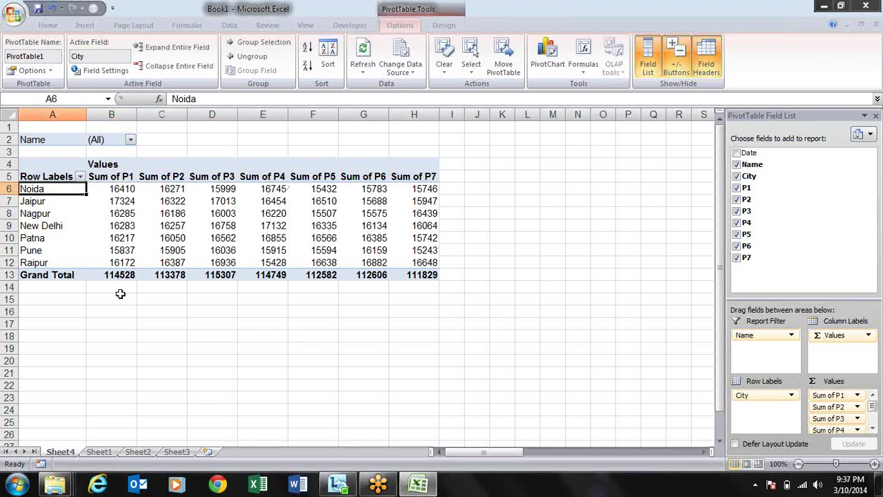
key(Right)
key(Left)
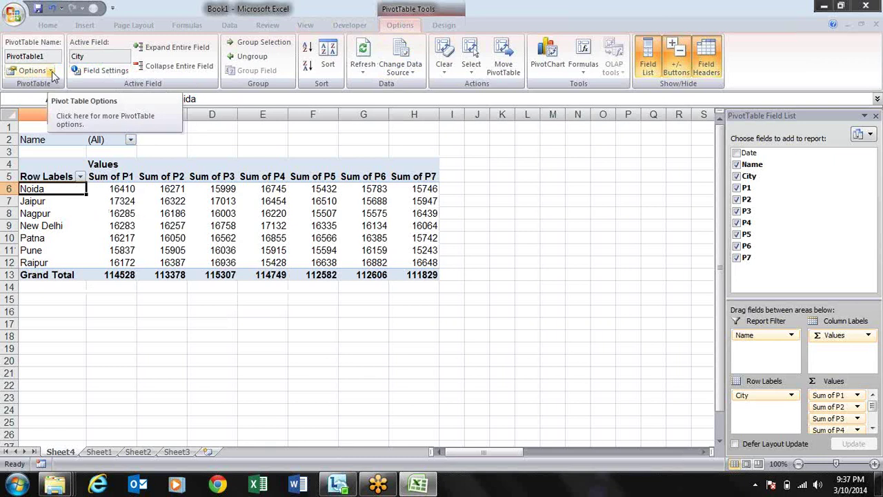
Run Show Report Filter Pages for Name to create one pivot sheet per name.
click(51, 72)
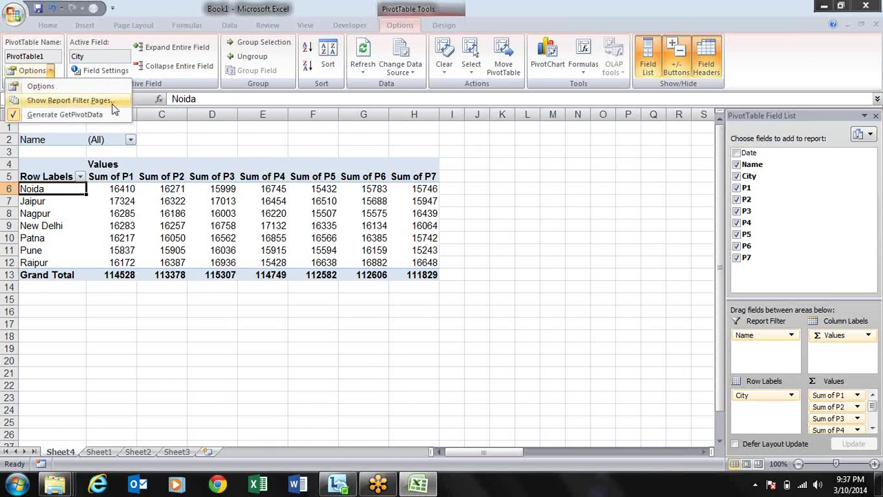
click(113, 104)
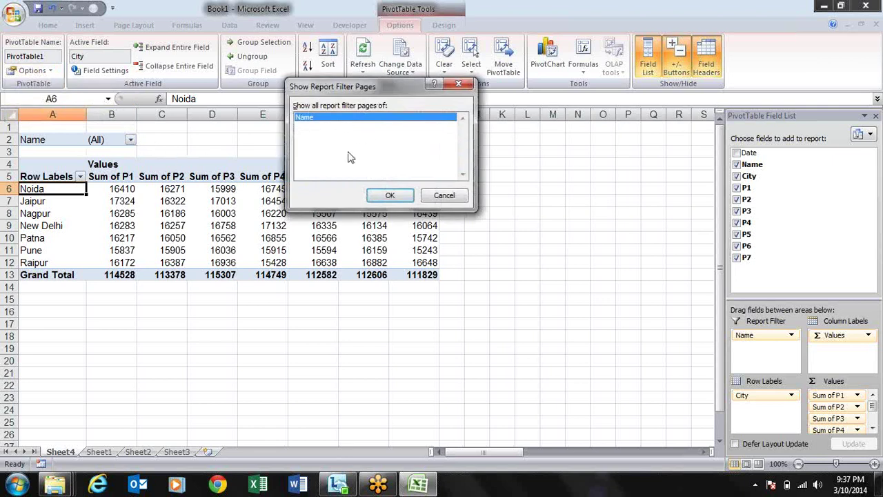
click(395, 196)
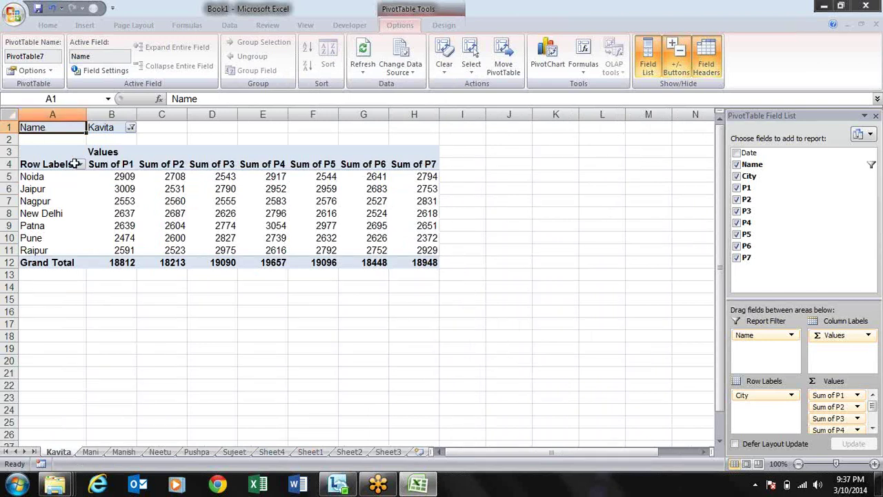
Review each of the per-name pivot sheets in turn.
click(95, 453)
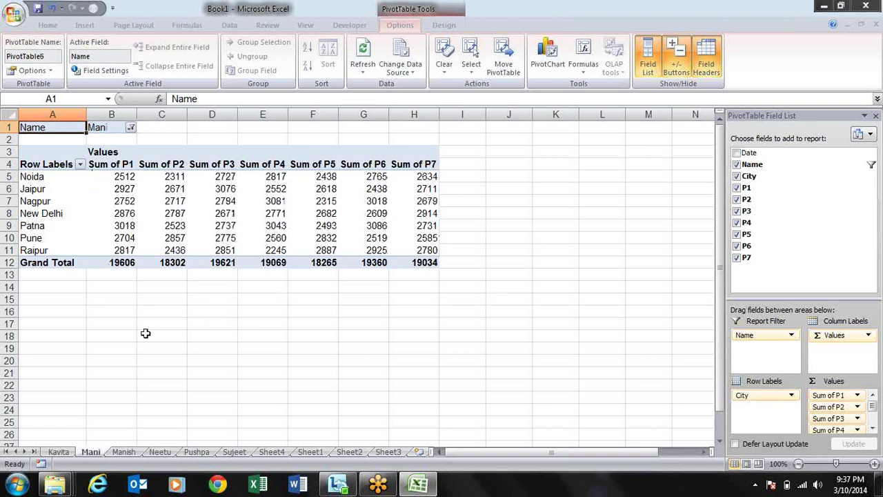
click(123, 452)
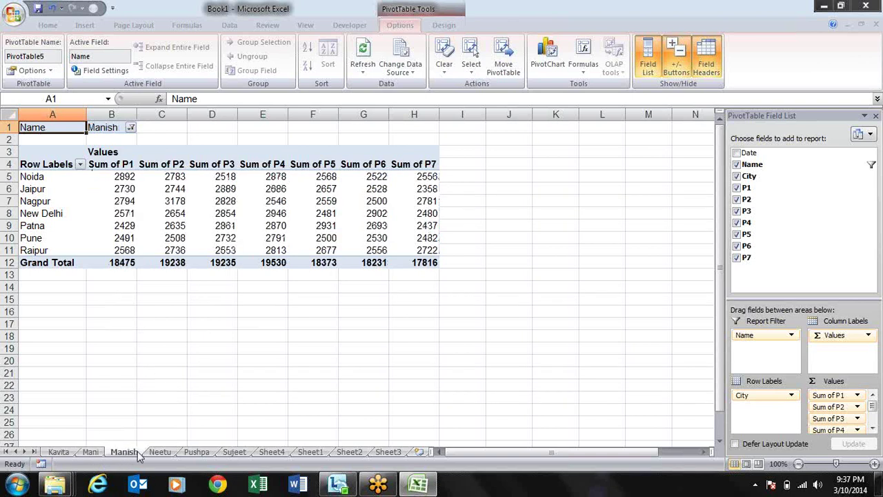
click(160, 452)
click(197, 452)
click(238, 452)
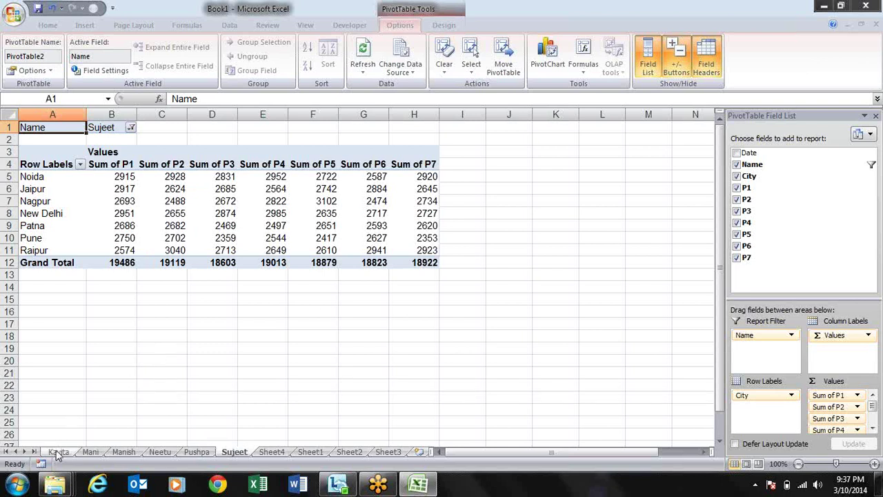
Delete the grouped per-name sheets and move Name into Row Labels.
shift+click(59, 453)
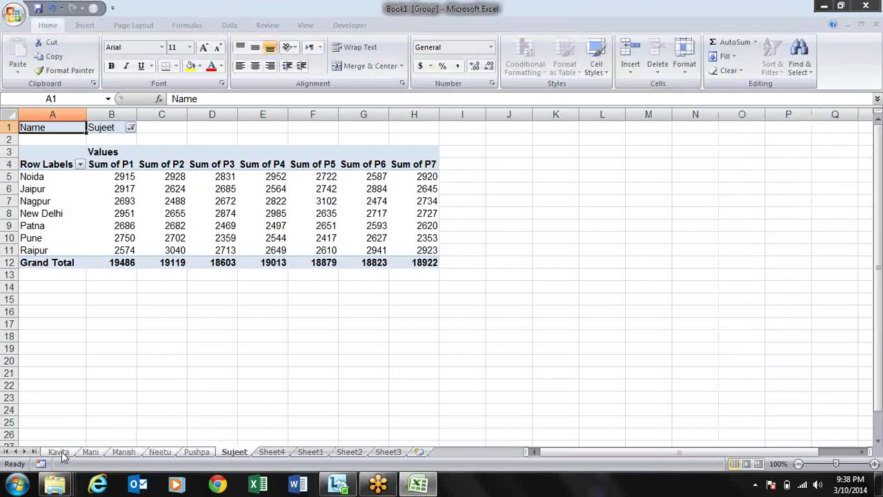
key(alt+e)
key(l)
key(Return)
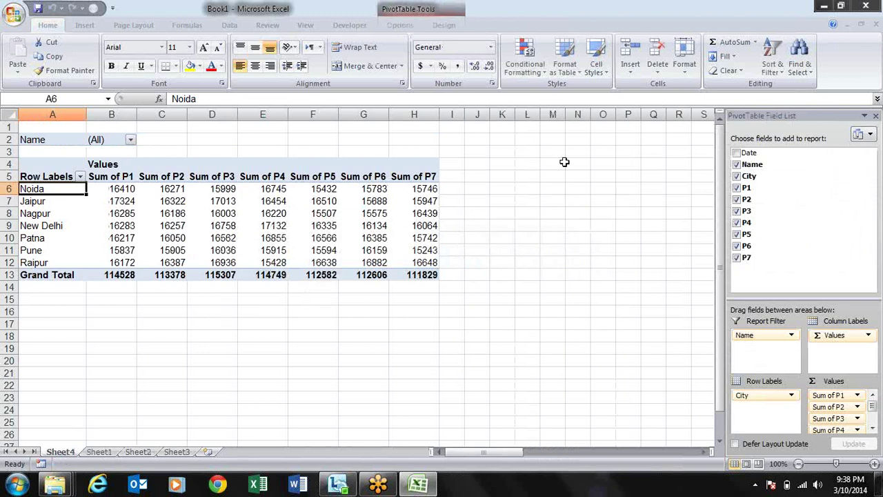
mouse_move(745, 335)
mouse_down()
mouse_move(773, 368)
mouse_move(772, 408)
mouse_move(776, 353)
mouse_up()
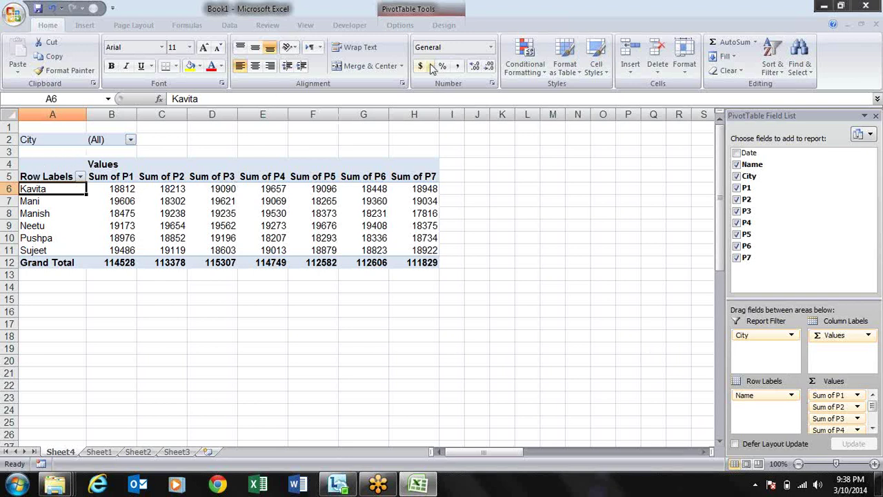
Run Show Report Filter Pages for City to create one pivot sheet per city.
click(399, 25)
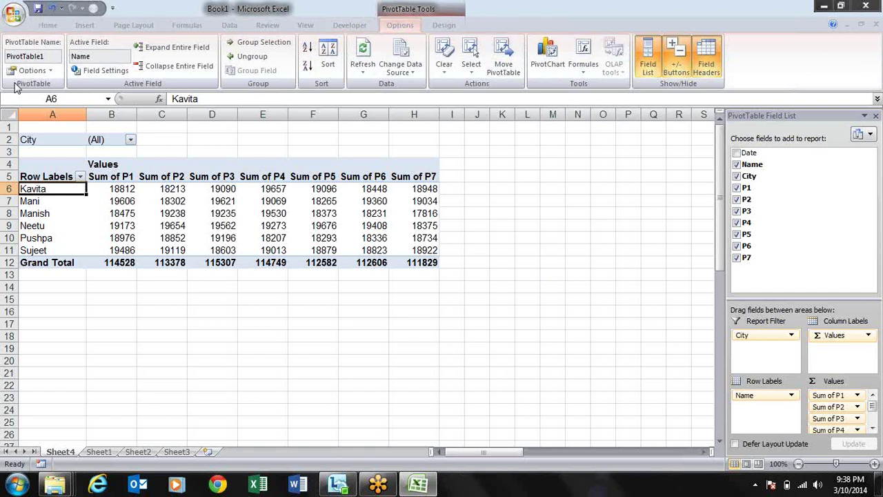
click(51, 71)
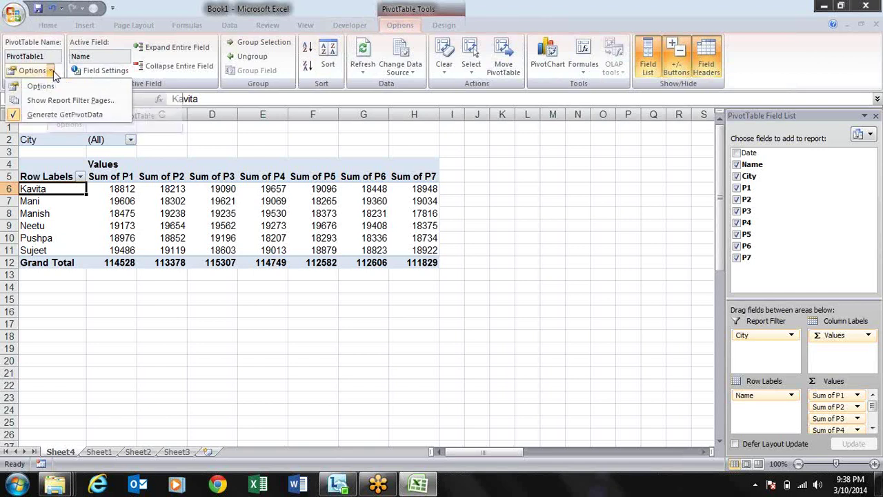
click(47, 102)
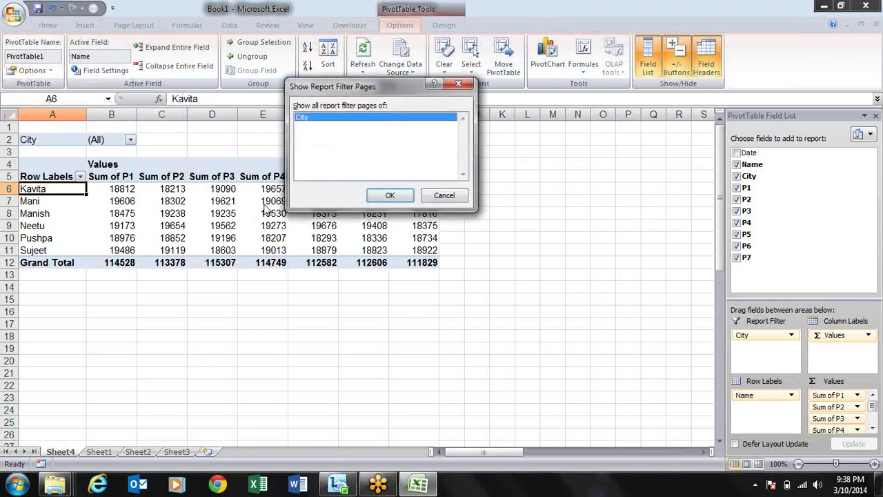
click(390, 197)
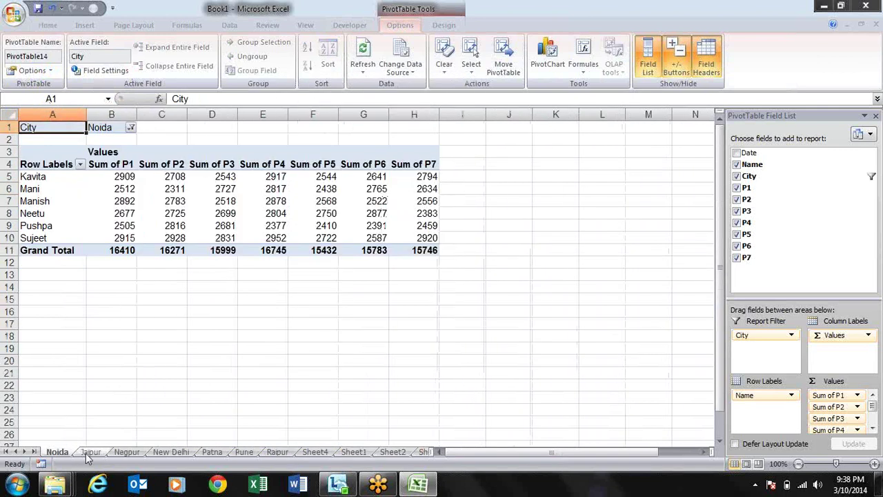
Review the Jaipur, Nagpur, New Delhi, Patna, Pune and Raipur pivot sheets.
click(90, 454)
click(139, 454)
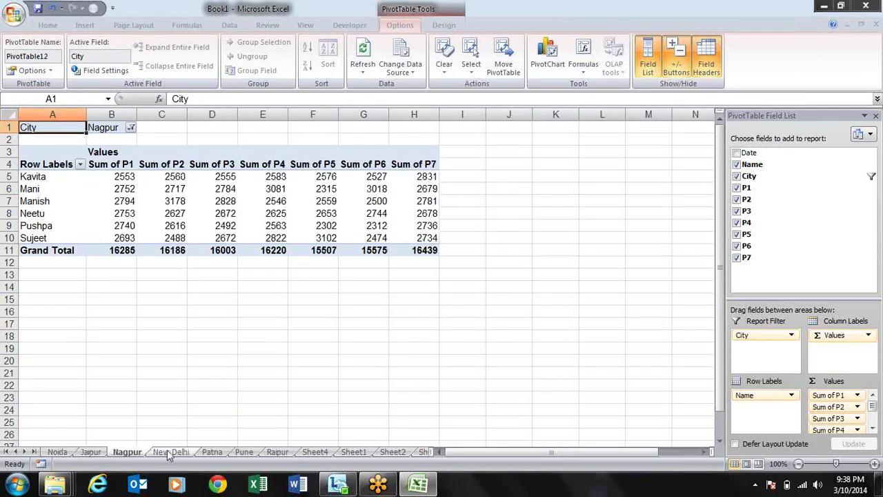
click(169, 452)
click(213, 453)
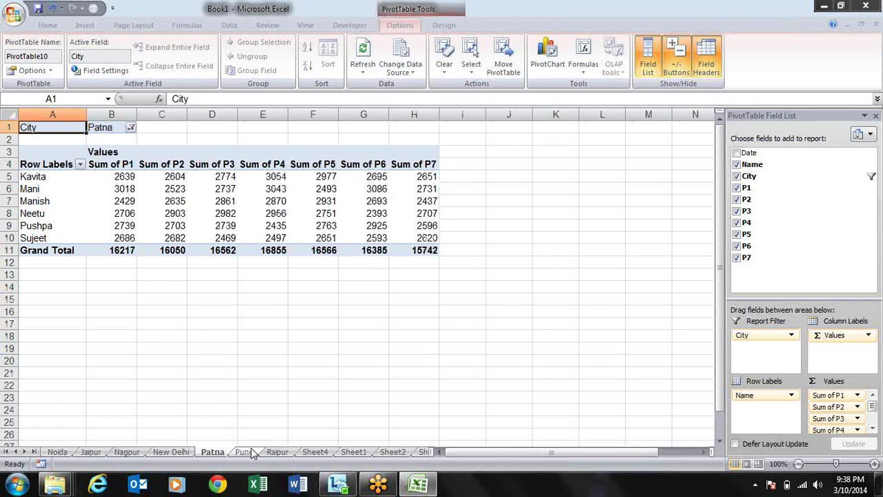
click(245, 453)
click(279, 453)
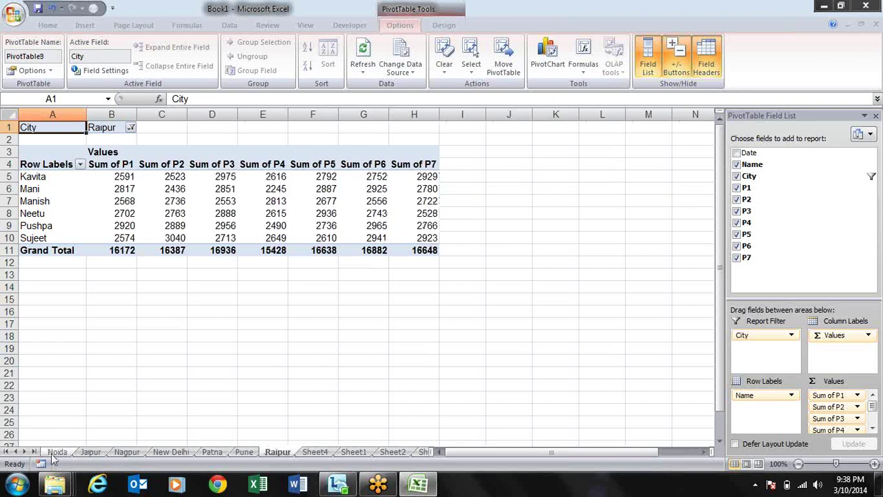
Group all the city sheets and delete them, leaving Sheet4 and Sheet1–Sheet3.
shift+click(55, 454)
key(alt+h)
key(d)
key(s)
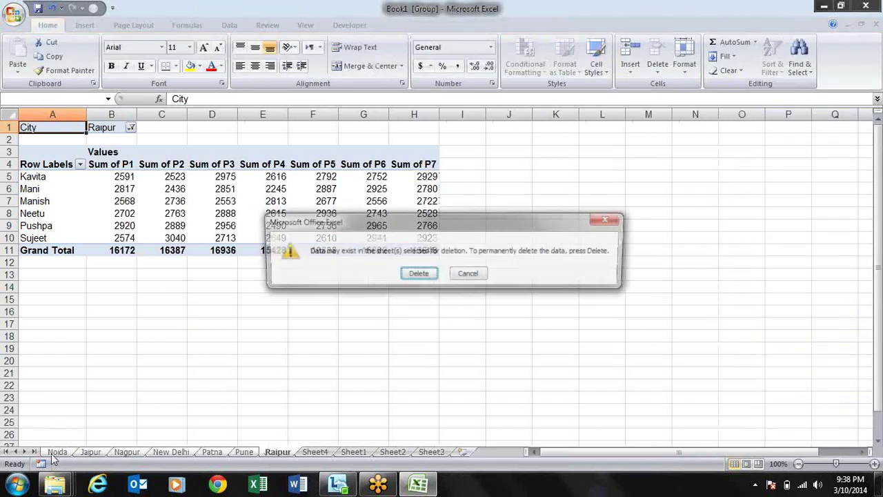
key(Return)
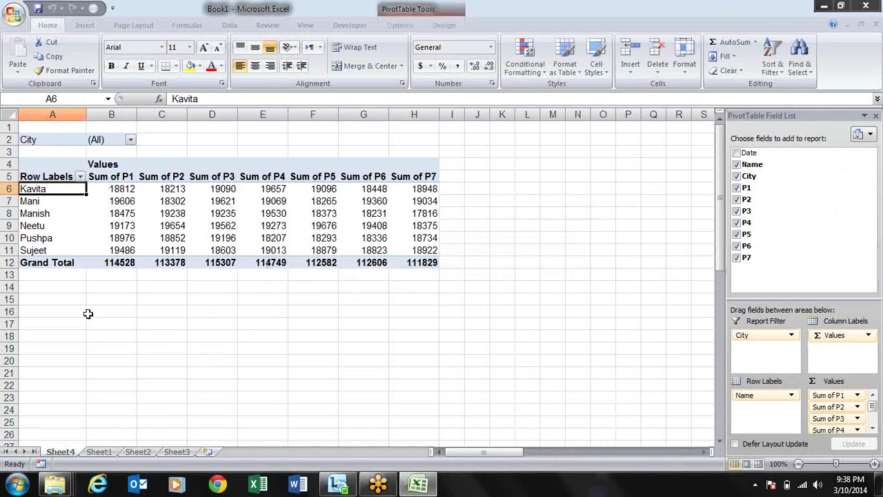
drag(127, 190, 127, 200)
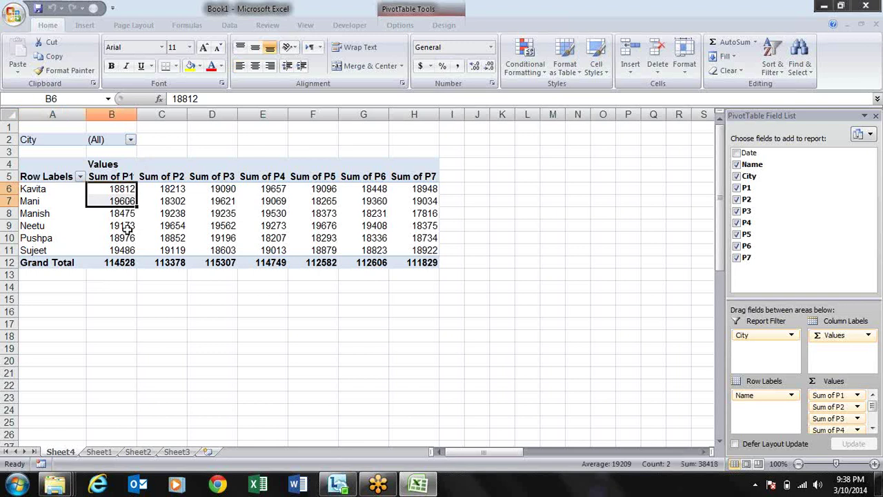
click(126, 227)
mouse_move(196, 241)
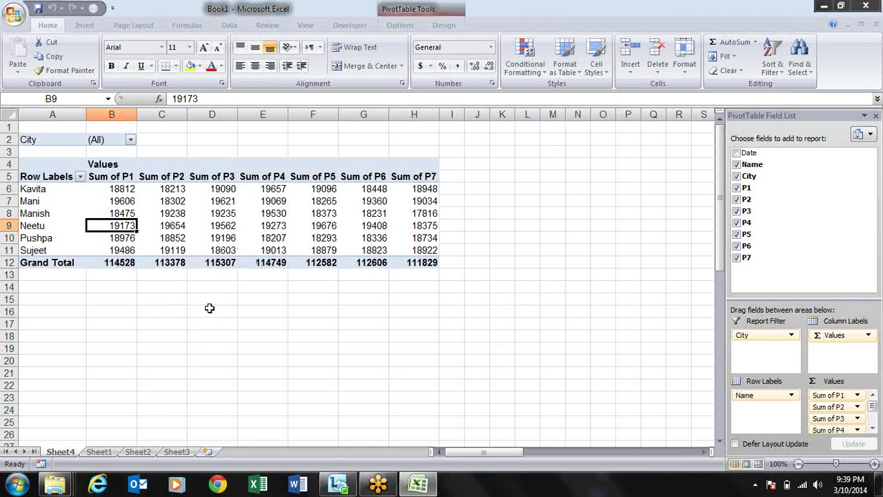
mouse_move(158, 197)
drag(749, 337, 769, 411)
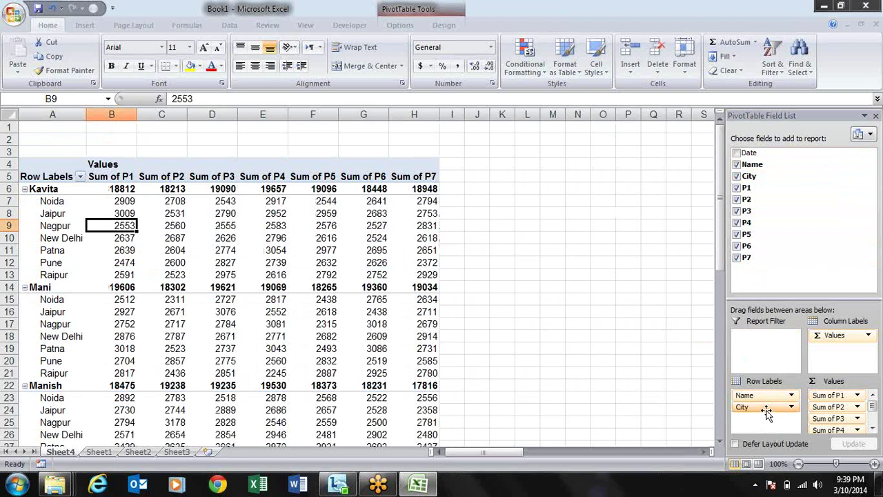
key(Left)
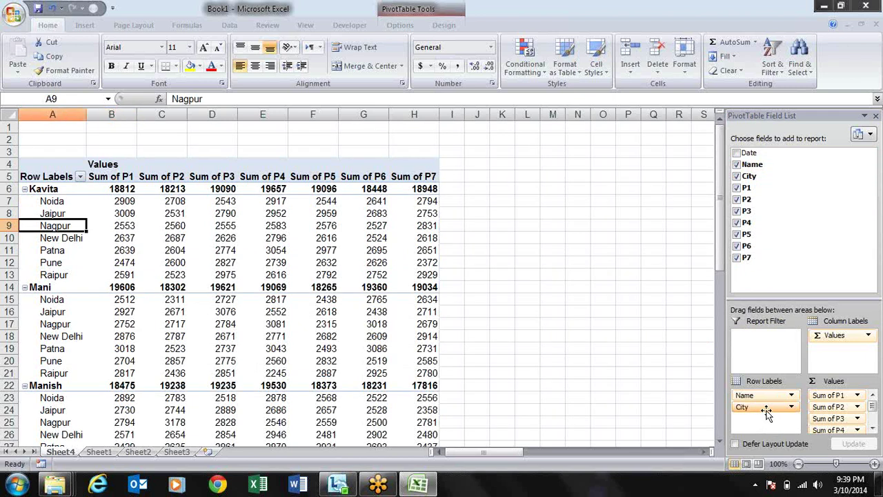
key(Up)
key(Up)
key(Up)
key(Down)
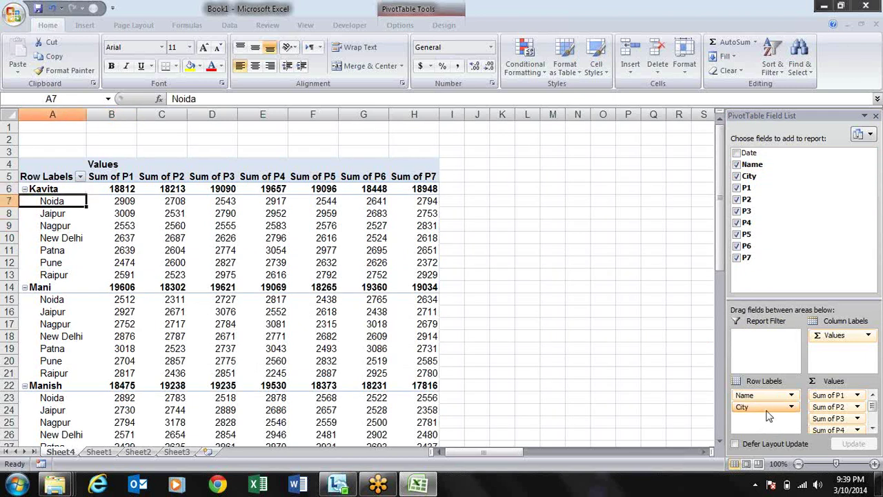
key(Down)
key(Down)
key(Down)
key(Down)
key(Down)
key(Down)
key(Down)
key(Down)
key(Down)
key(Up)
key(Up)
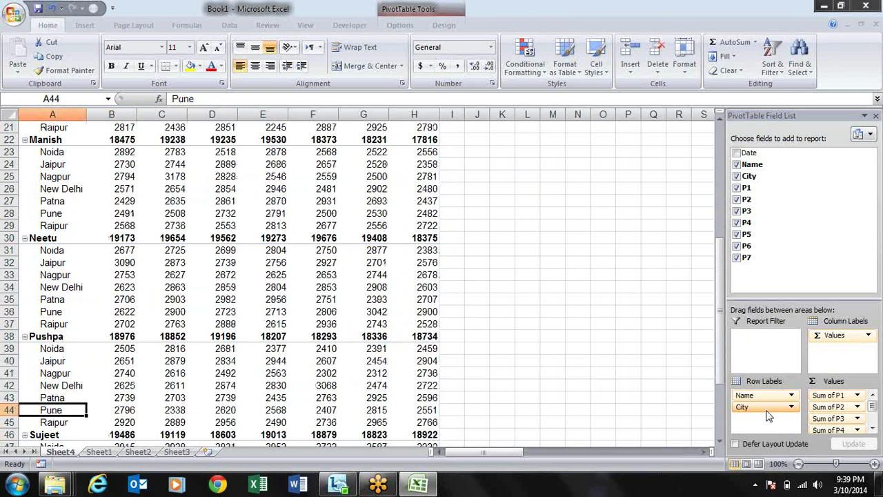
key(Up)
key(Up)
key(Up)
key(Up)
key(Up)
key(Up)
key(Up)
key(Up)
key(Up)
key(Down)
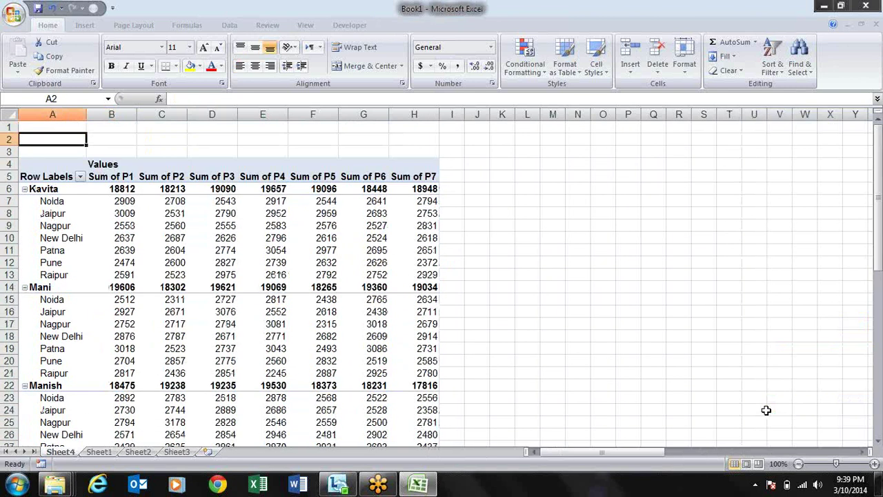
key(Down)
key(Down)
key(Down)
key(Down)
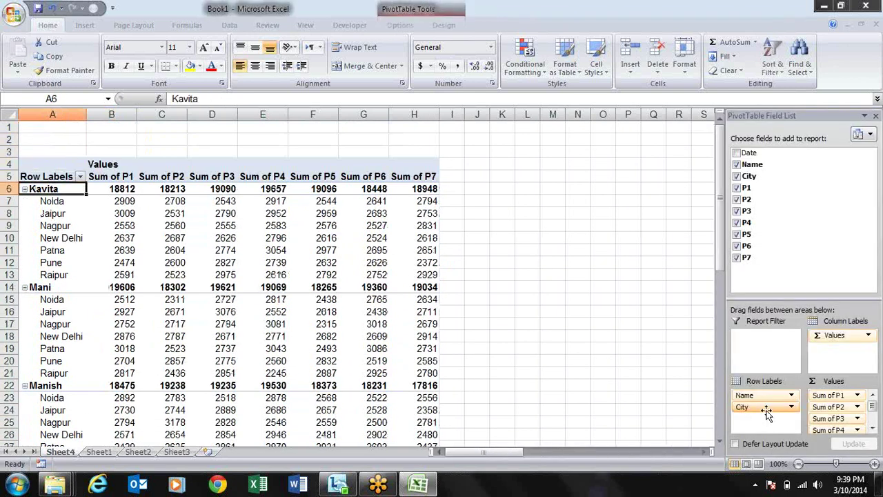
key(Right)
key(Right)
key(Right)
key(Right)
key(Right)
key(Right)
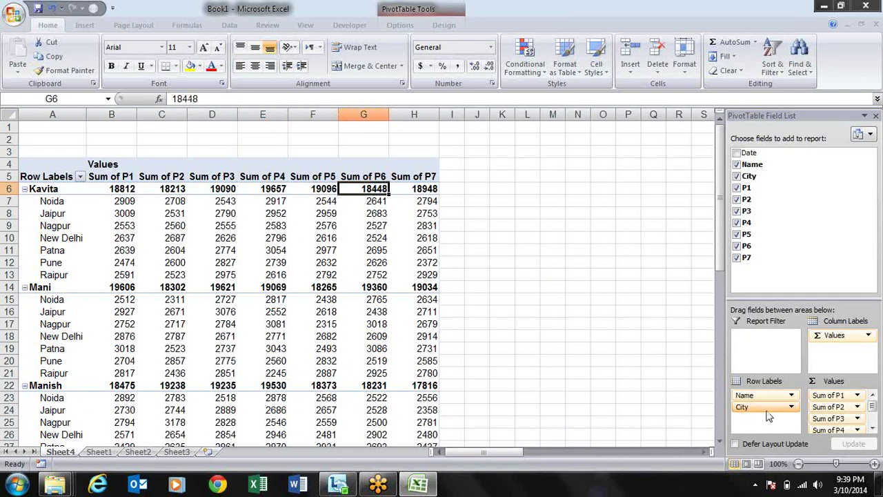
key(Left)
key(Home)
key(Right)
key(Right)
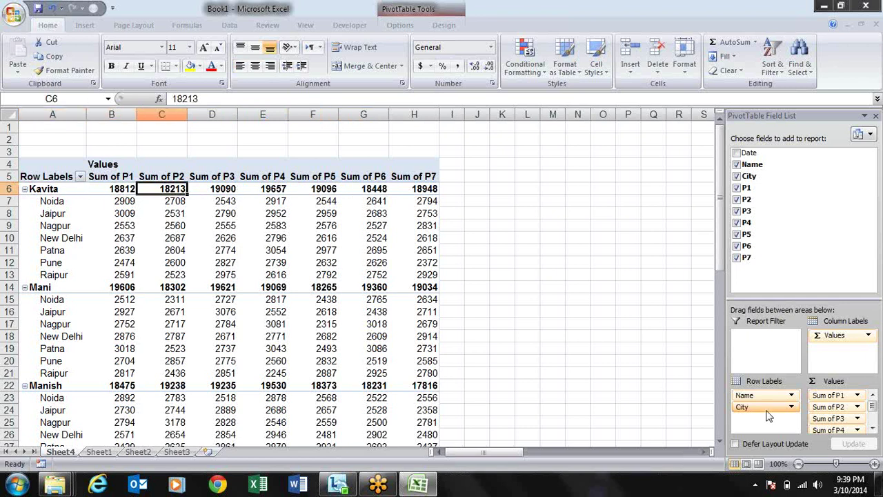
key(Left)
key(Left)
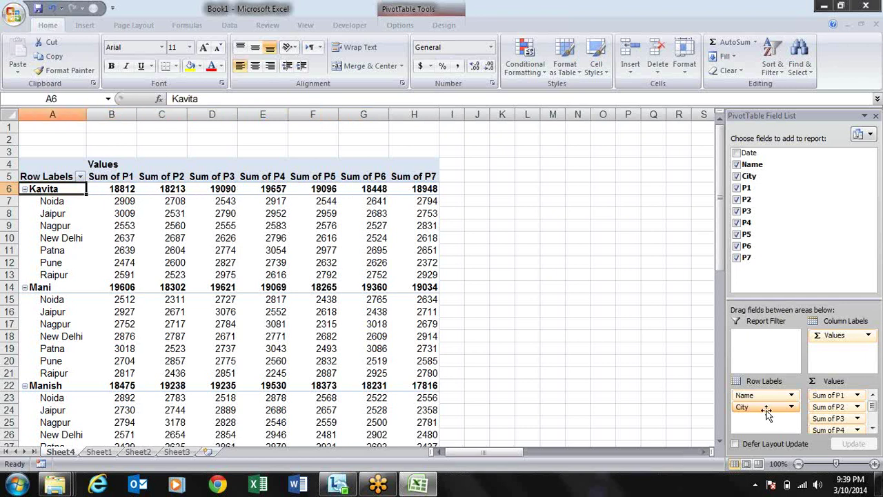
key(Right)
key(Right)
key(Right)
key(Right)
key(Right)
key(Right)
key(Right)
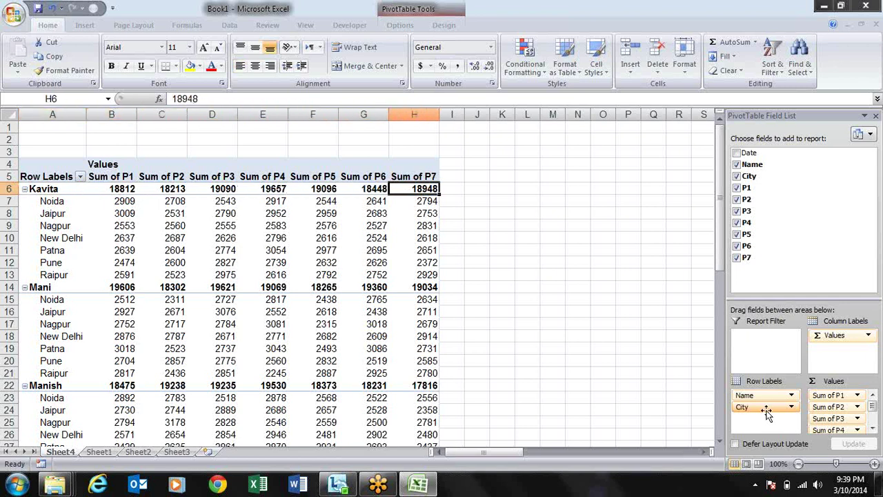
key(Right)
key(Left)
key(Left)
key(Left)
key(Left)
key(Left)
key(Left)
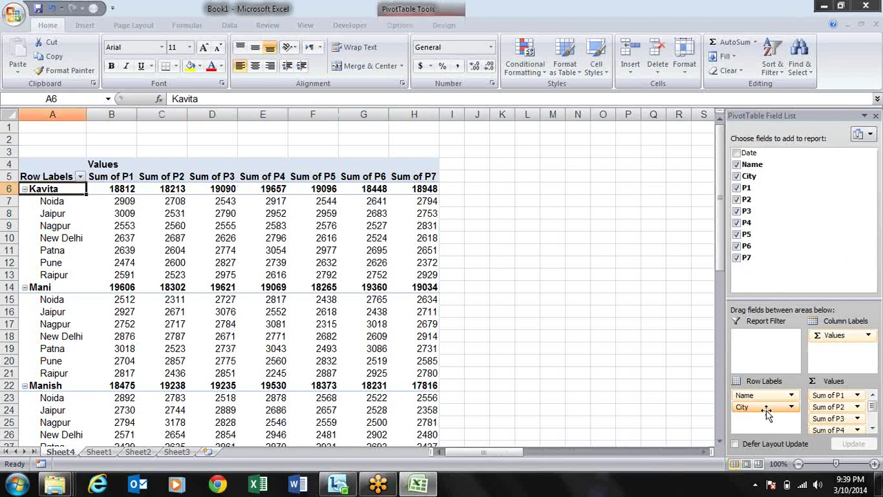
key(Down)
key(Down)
key(Down)
key(Down)
key(Down)
key(Down)
key(Down)
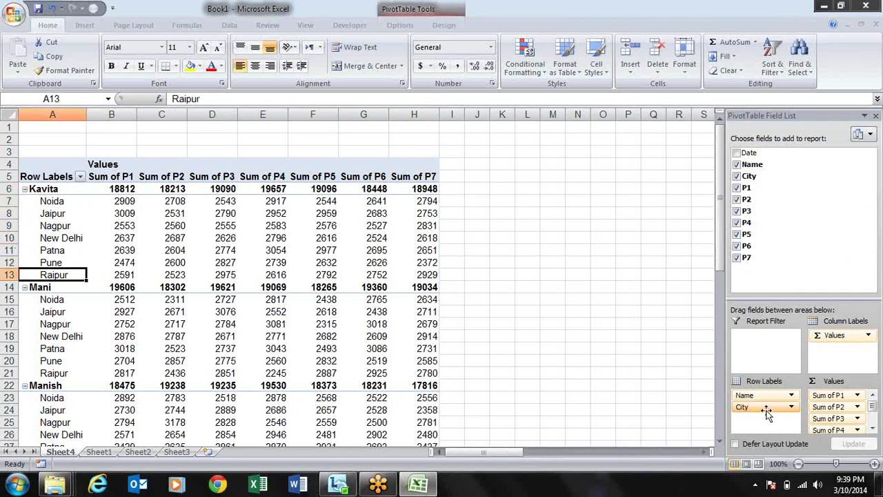
key(Down)
key(Right)
key(Right)
key(Up)
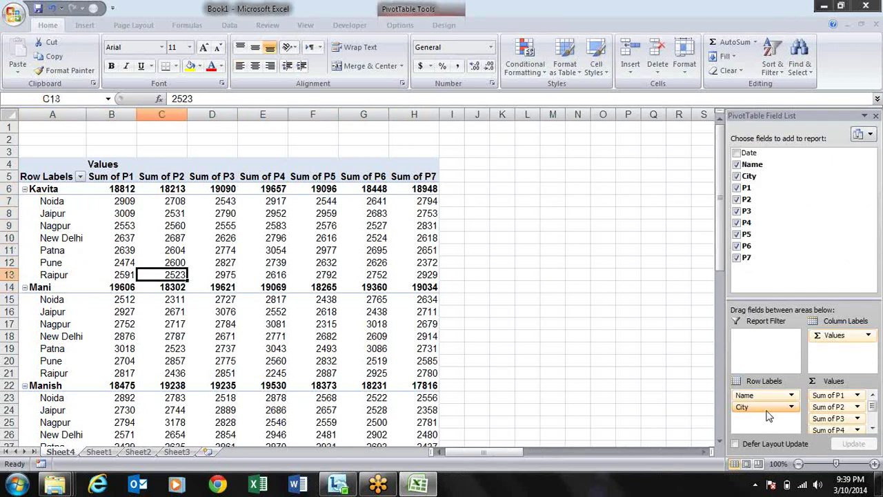
key(Up)
key(Up)
key(Left)
key(Left)
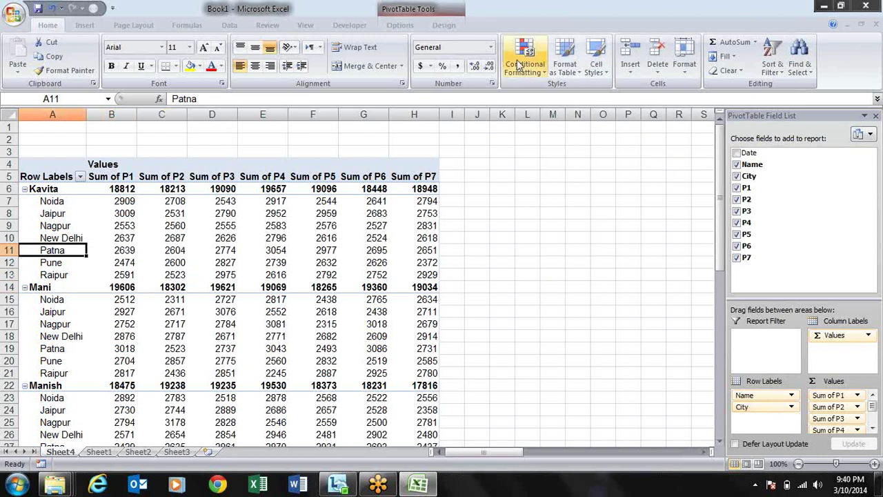
Place each name's subtotals at the bottom of its group, giving rows like Kavita Total 18812 and Mani Total 19606.
click(400, 24)
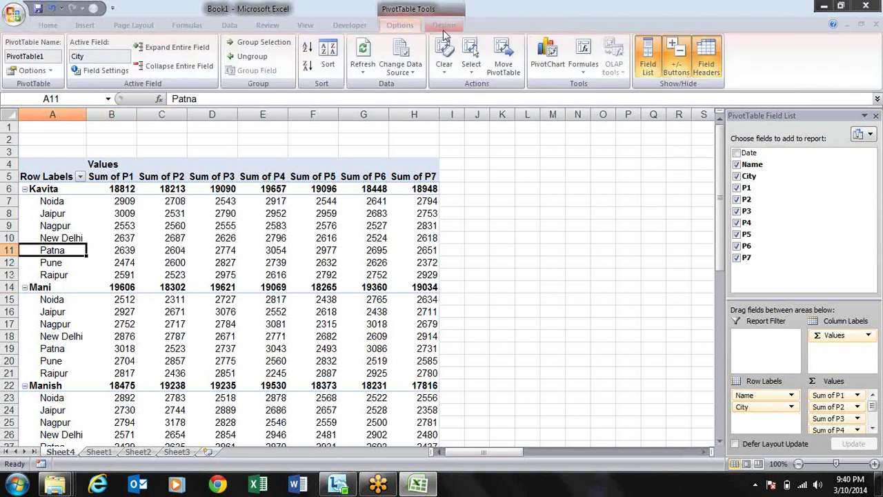
click(443, 27)
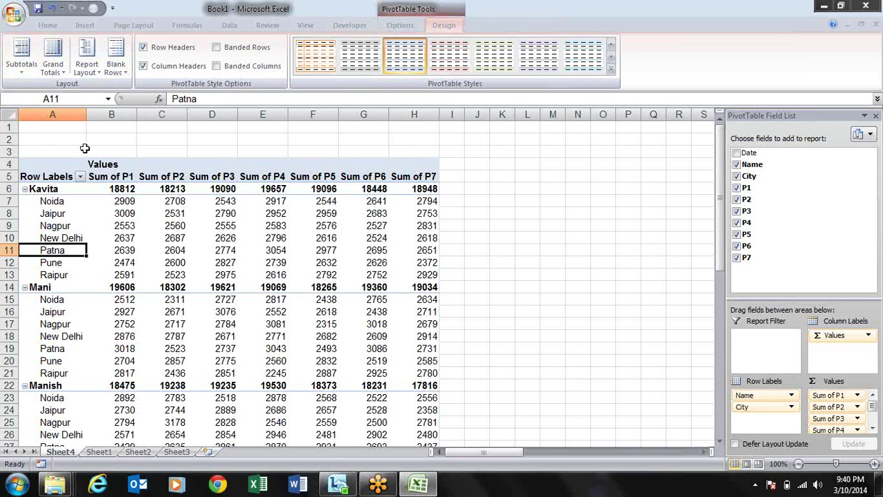
click(25, 76)
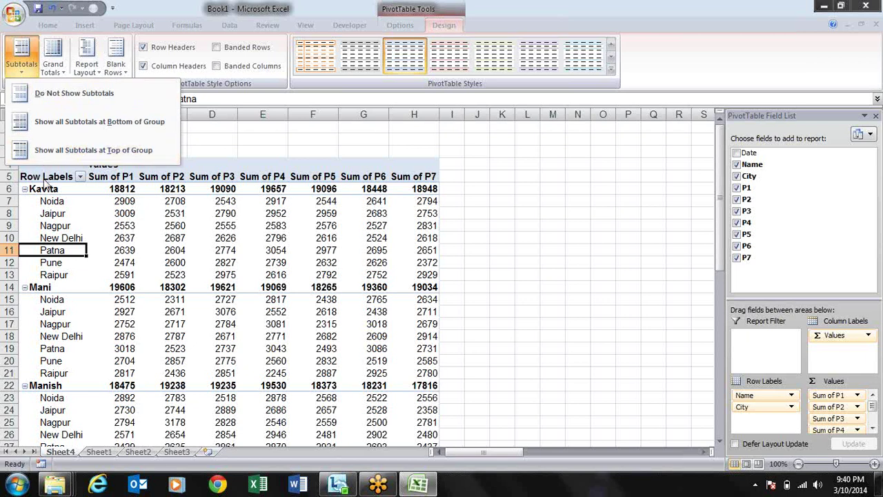
click(69, 189)
click(69, 190)
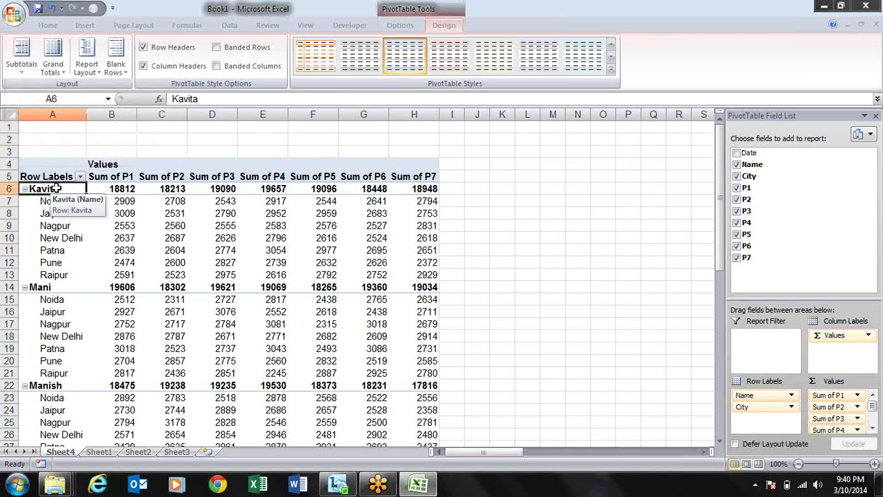
click(26, 69)
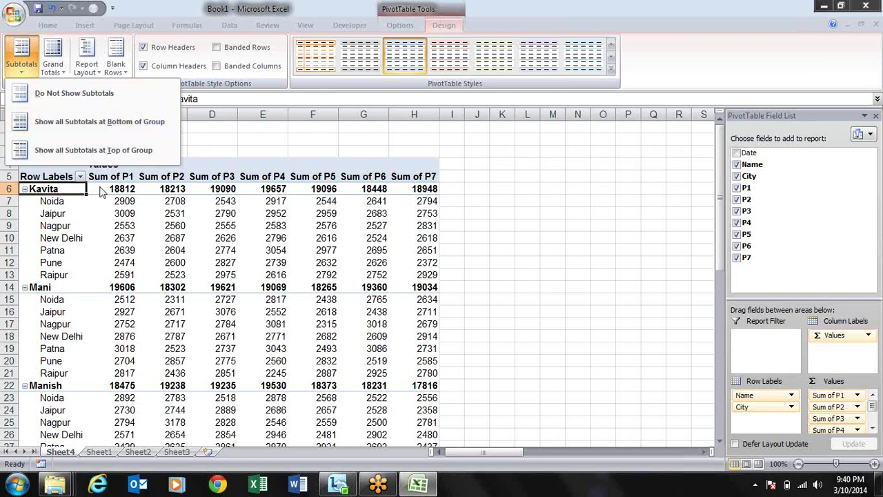
click(136, 121)
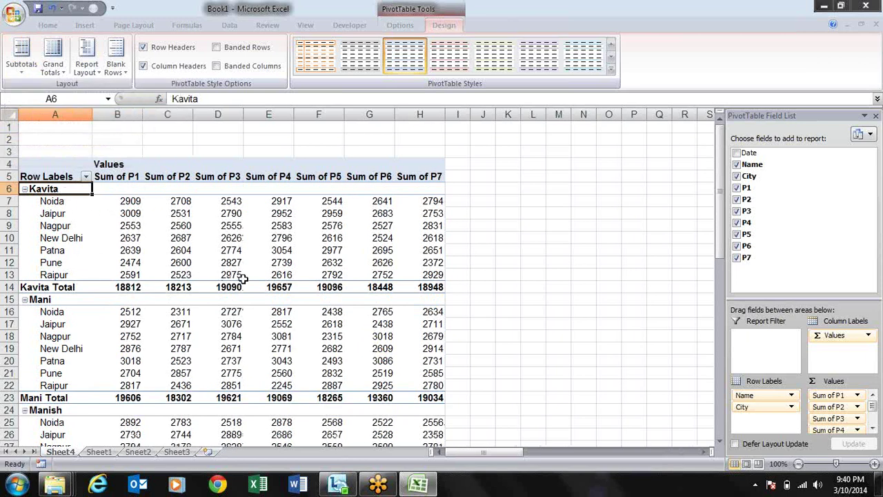
mouse_move(247, 279)
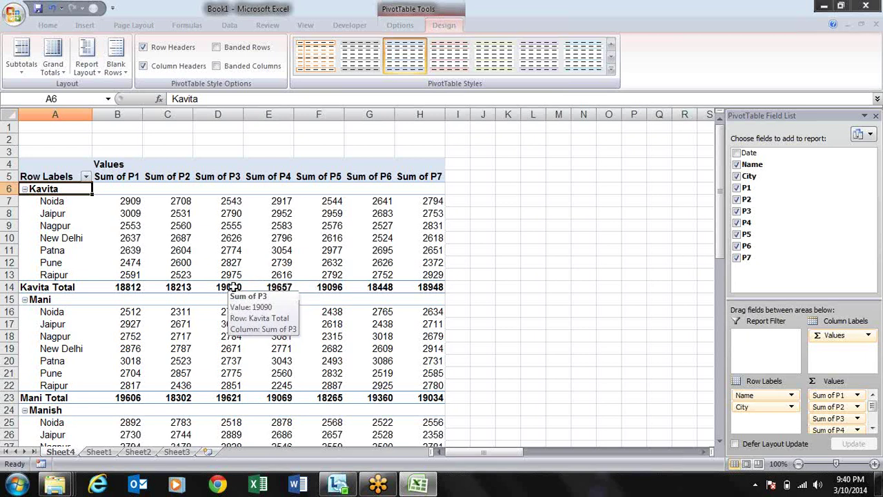
mouse_move(185, 225)
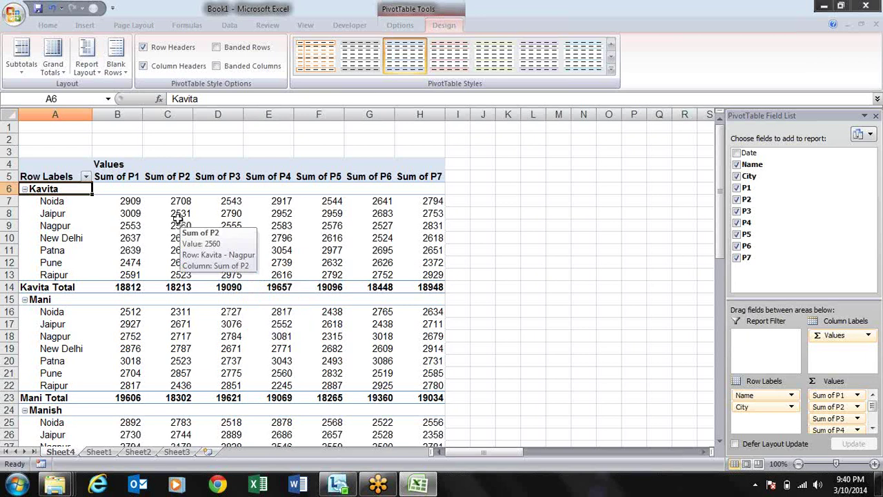
mouse_move(94, 244)
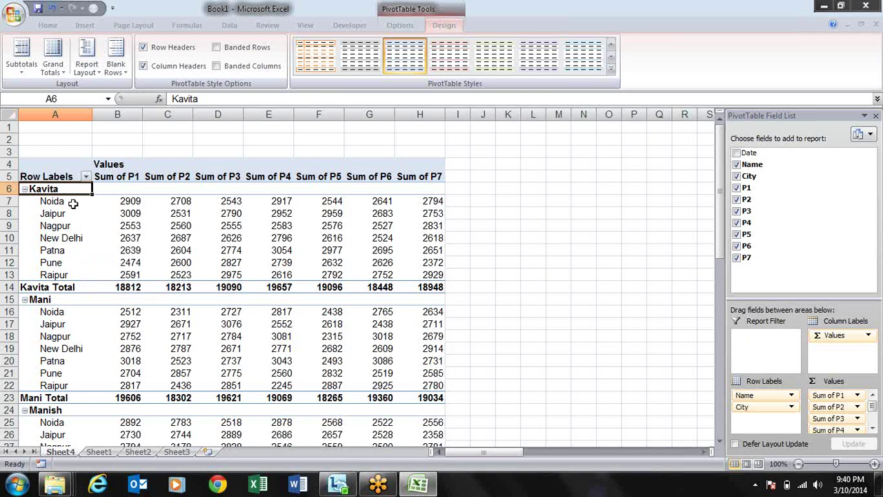
click(75, 200)
click(73, 225)
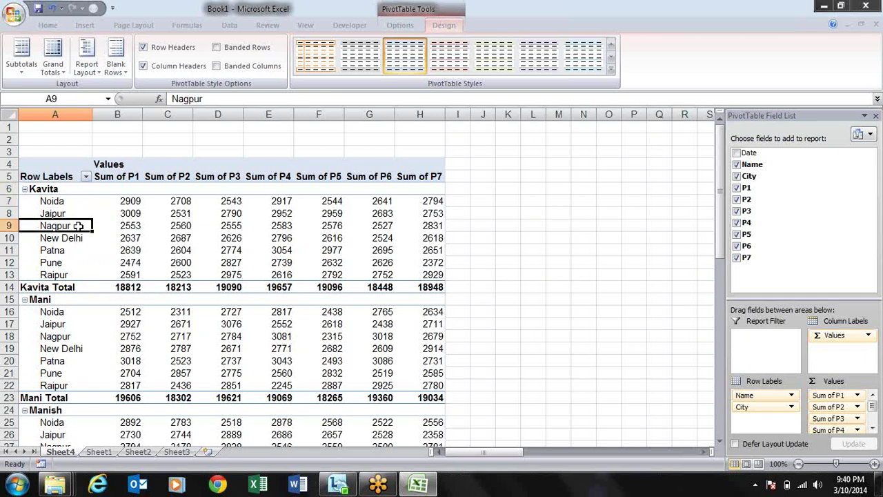
click(63, 190)
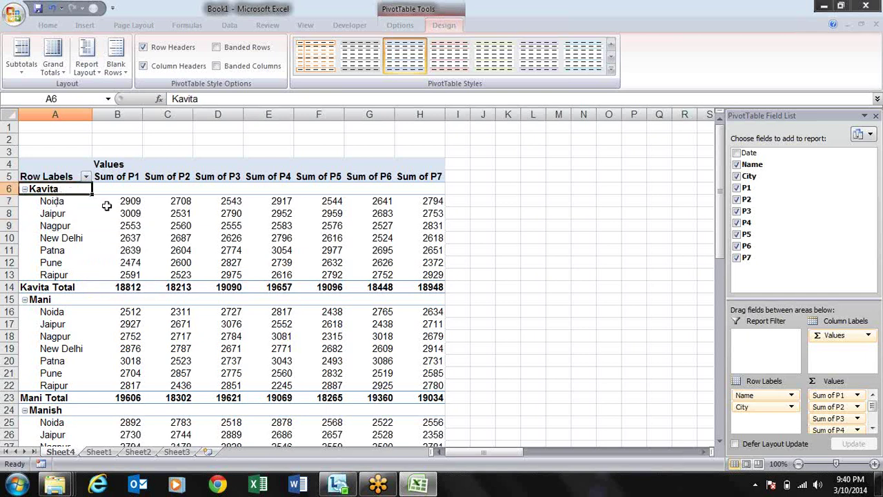
click(54, 200)
click(55, 213)
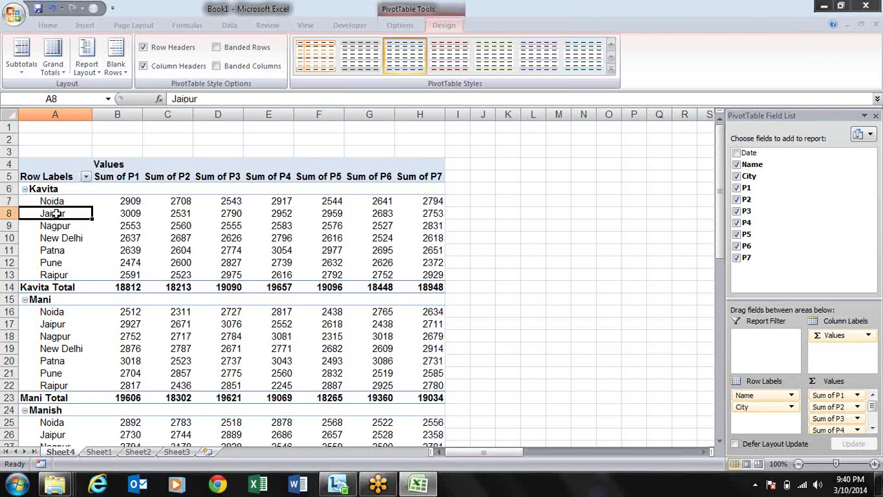
click(43, 188)
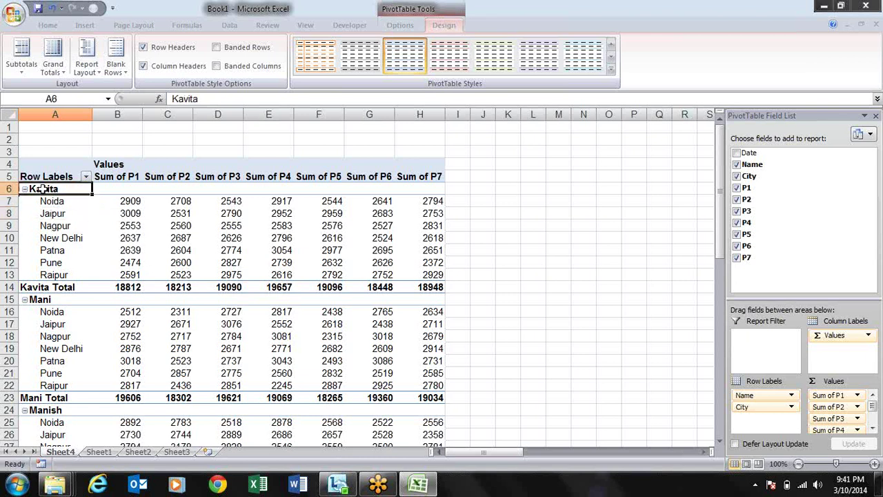
click(138, 200)
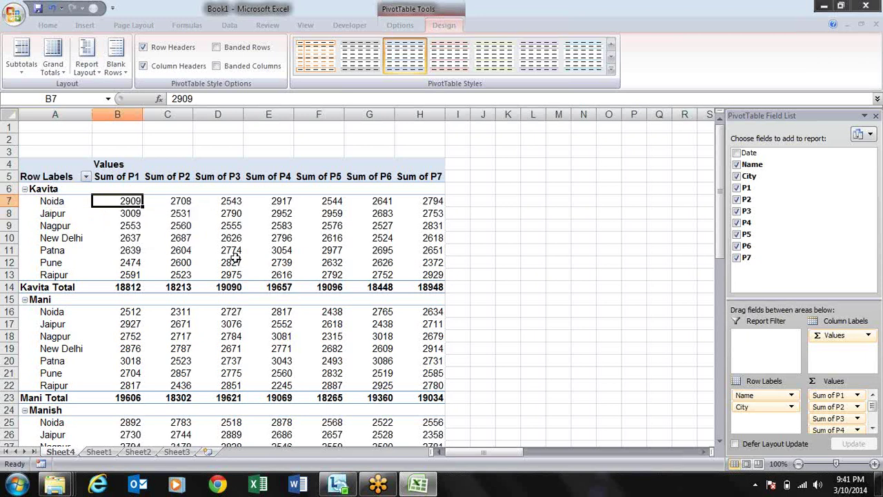
mouse_move(115, 317)
mouse_move(127, 221)
click(401, 25)
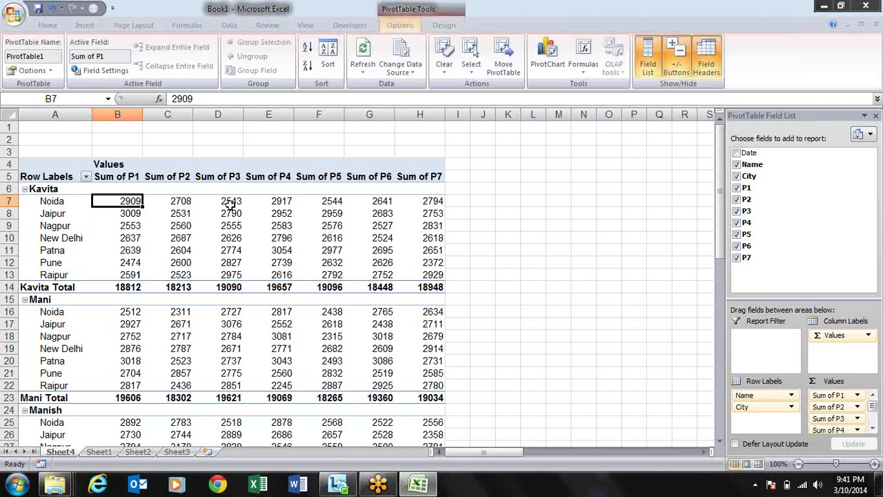
mouse_move(221, 254)
click(51, 71)
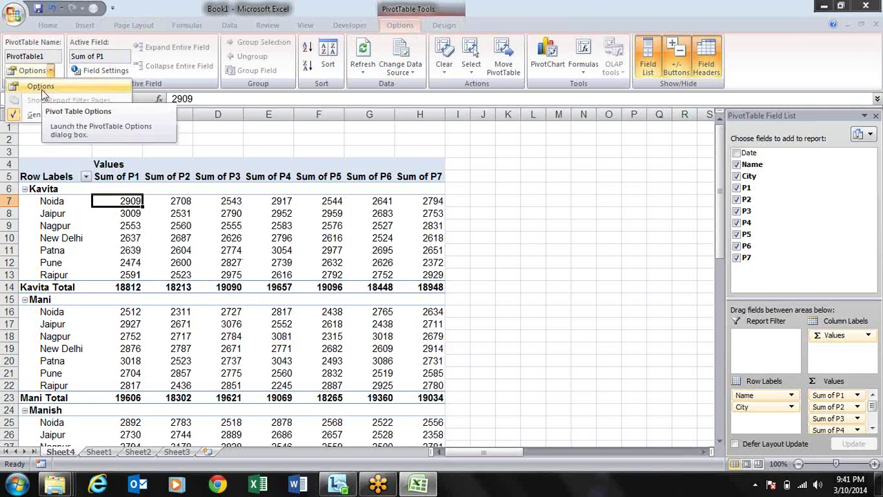
click(43, 87)
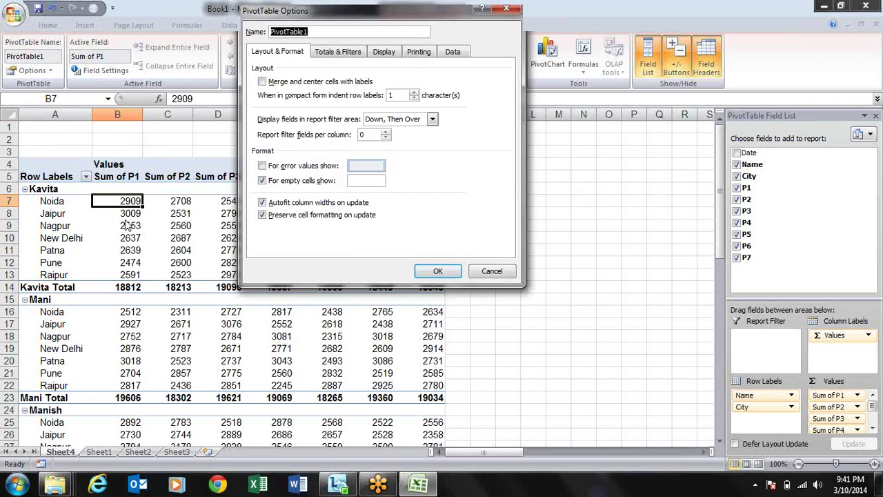
key(Escape)
click(130, 238)
right_click(130, 238)
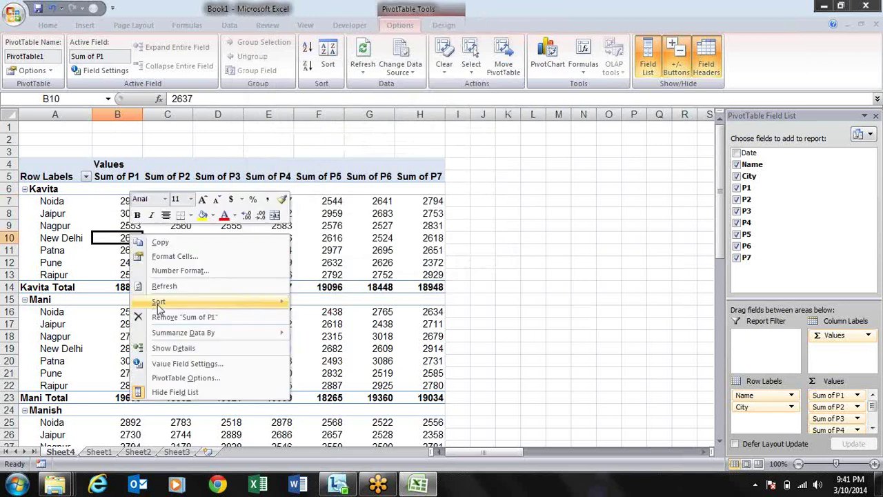
click(181, 378)
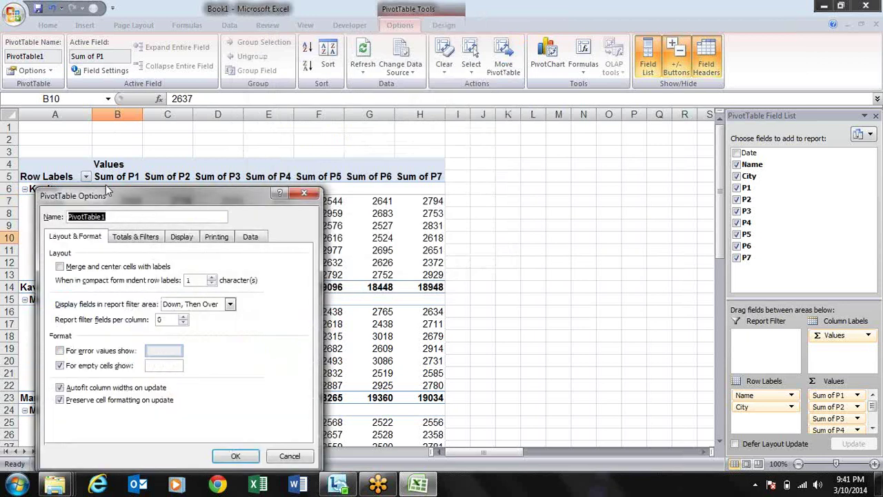
mouse_move(118, 201)
mouse_down()
mouse_move(128, 206)
mouse_move(292, 161)
mouse_up()
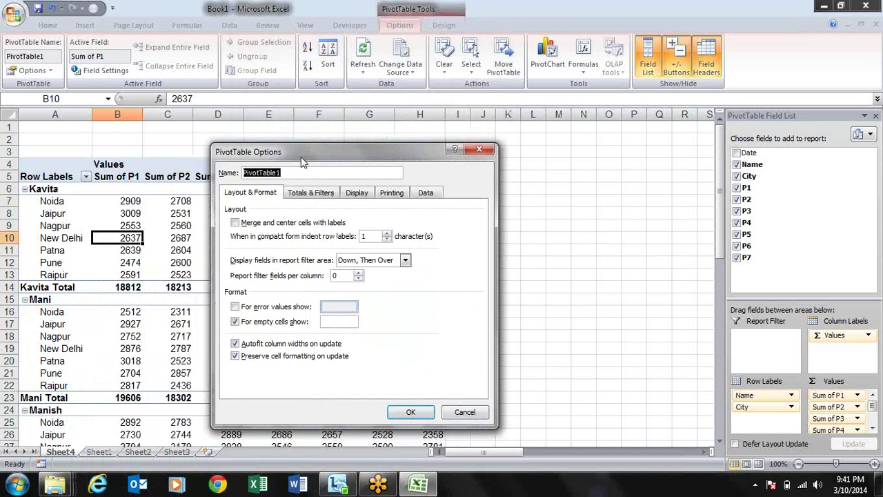
click(358, 196)
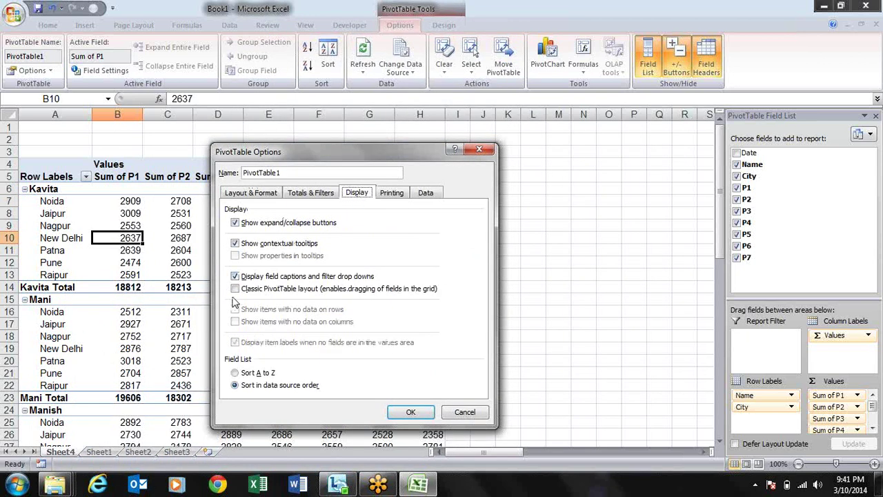
click(316, 290)
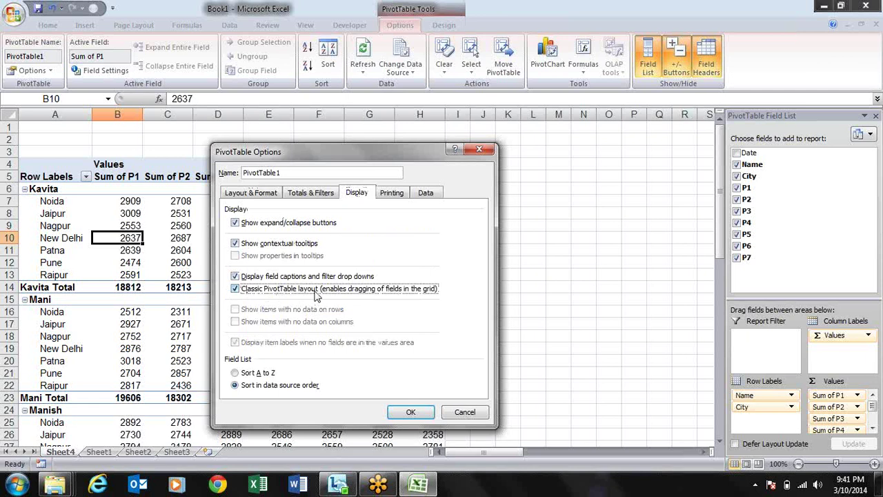
click(417, 412)
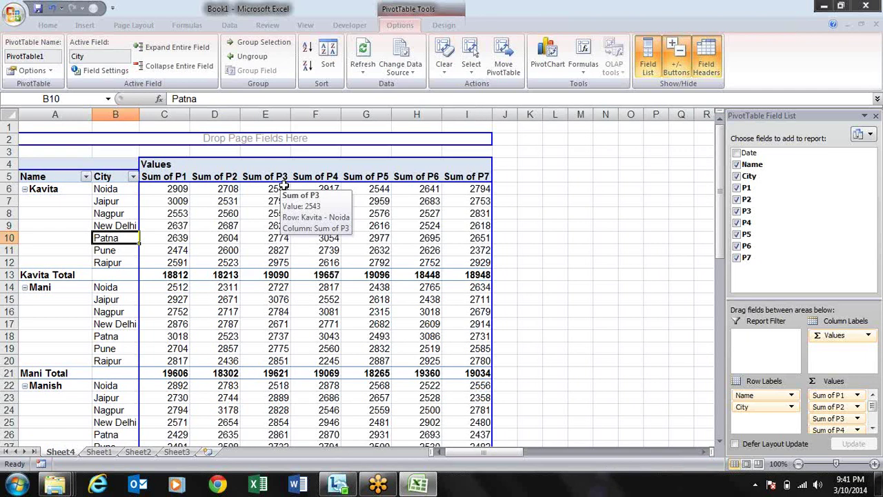
click(114, 201)
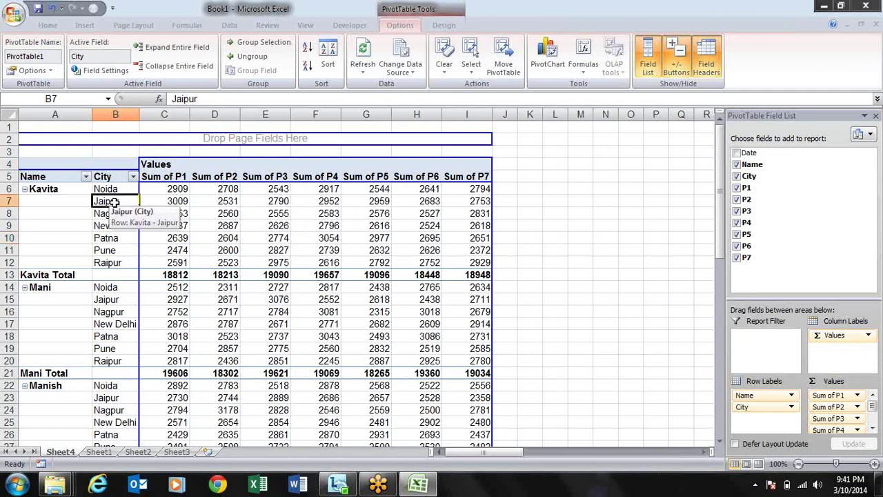
click(67, 191)
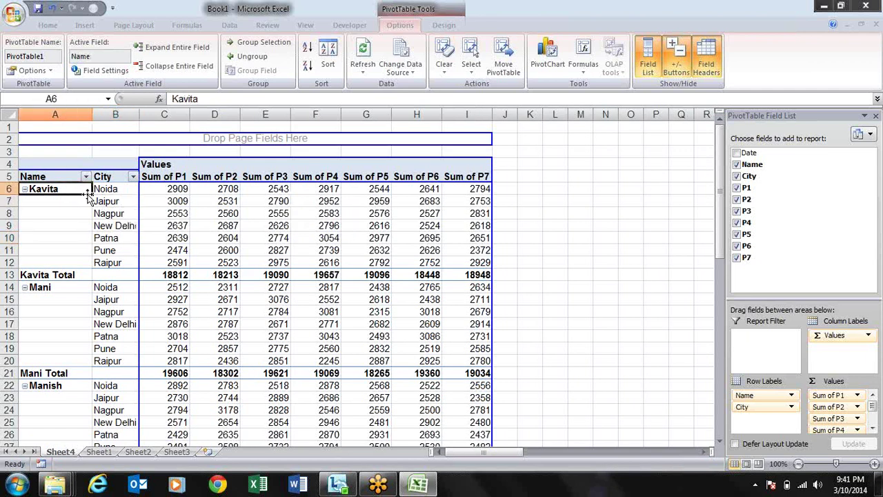
click(125, 201)
click(130, 236)
click(171, 235)
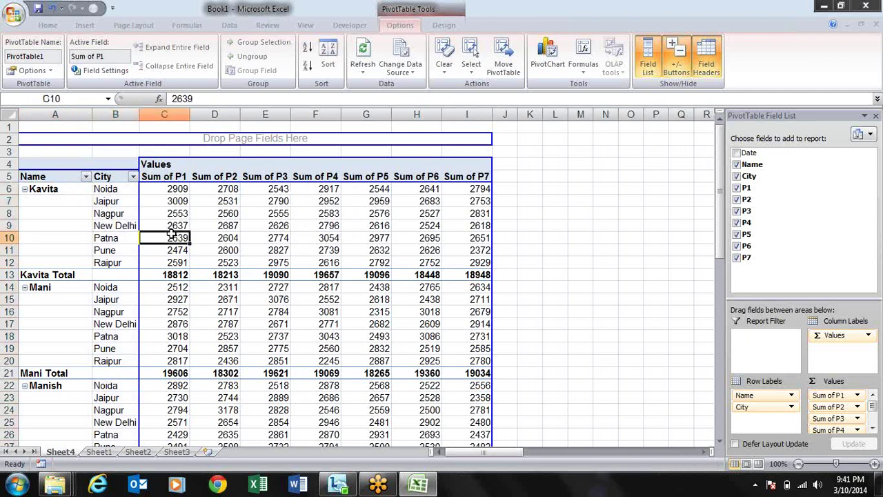
click(265, 249)
click(227, 296)
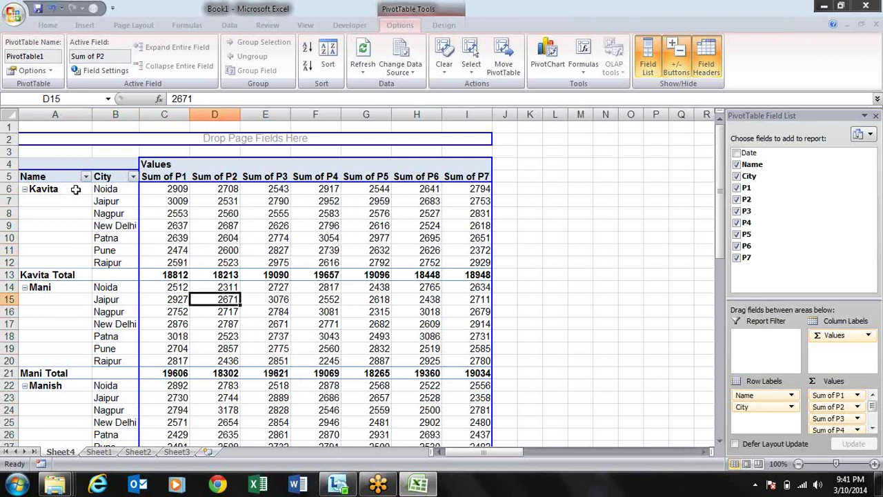
drag(76, 189, 72, 262)
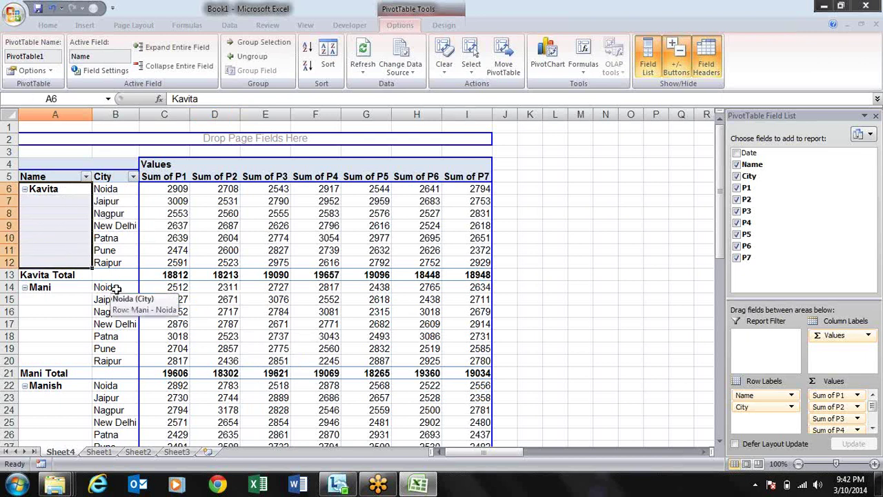
click(62, 201)
click(63, 220)
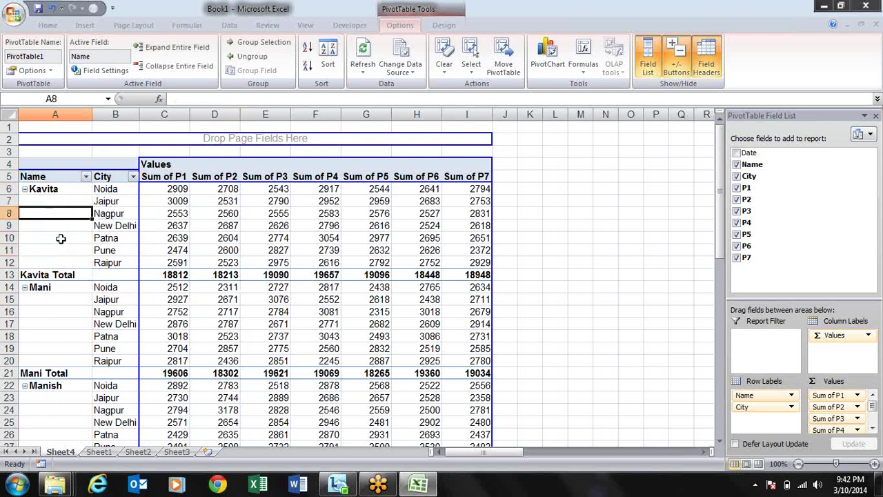
click(61, 238)
click(62, 261)
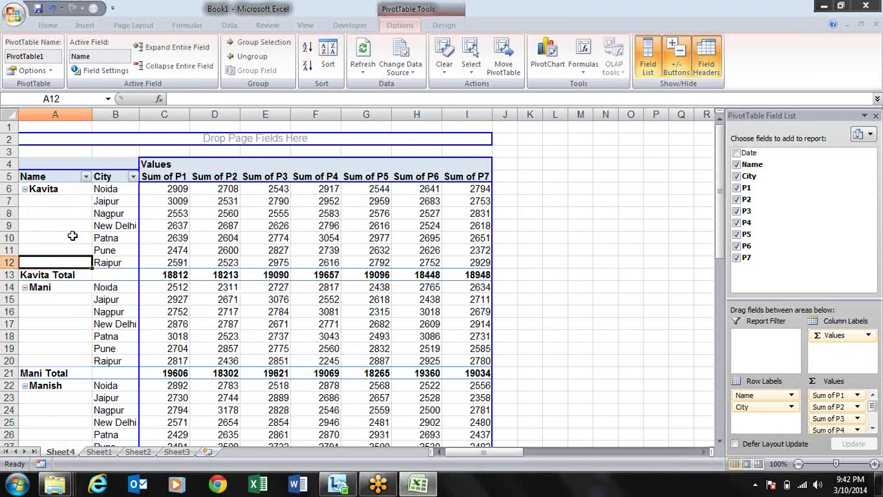
click(58, 189)
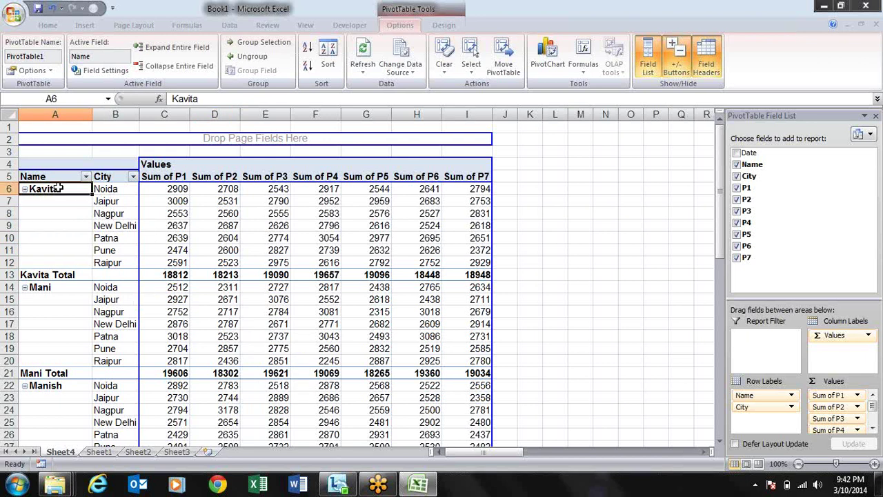
Enable 'Merge and center cells with labels' in PivotTable Options, then check the merged Kavita, Mani and Manish labels.
right_click(72, 225)
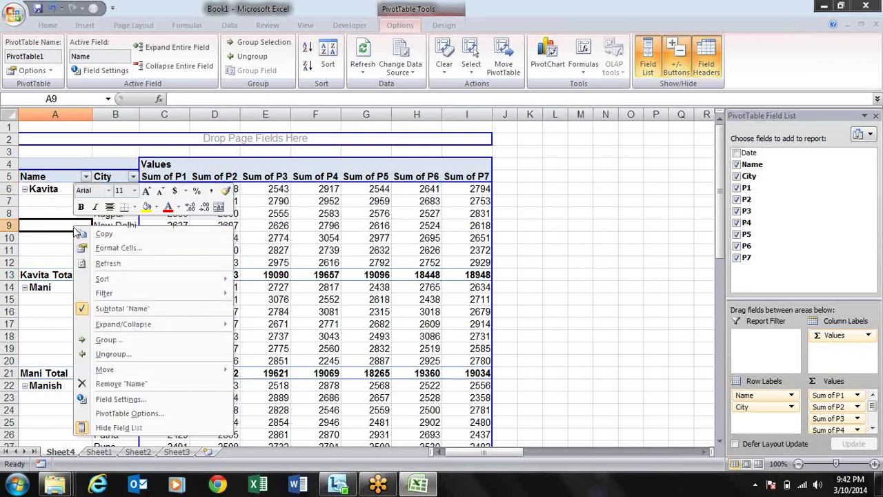
click(116, 414)
drag(82, 199, 290, 149)
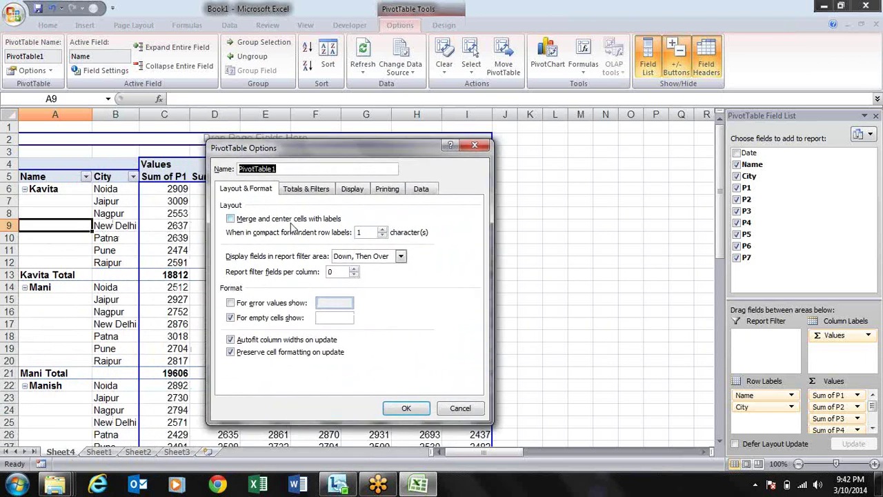
click(276, 220)
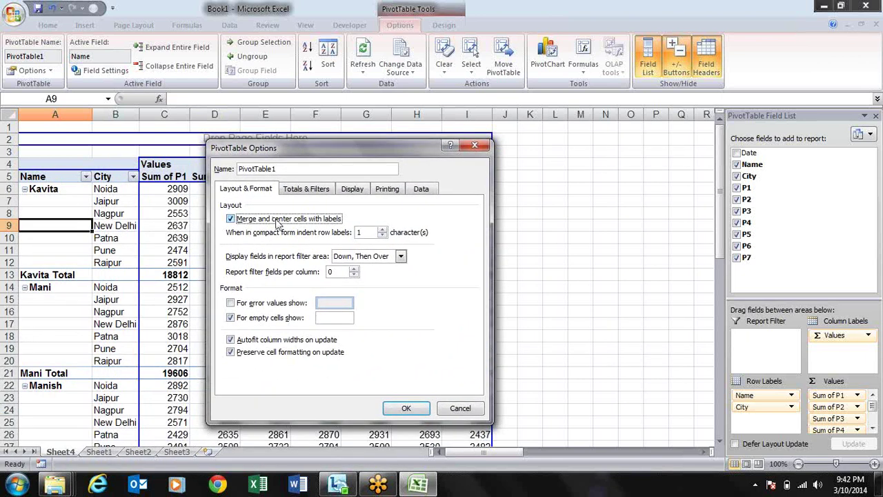
click(408, 407)
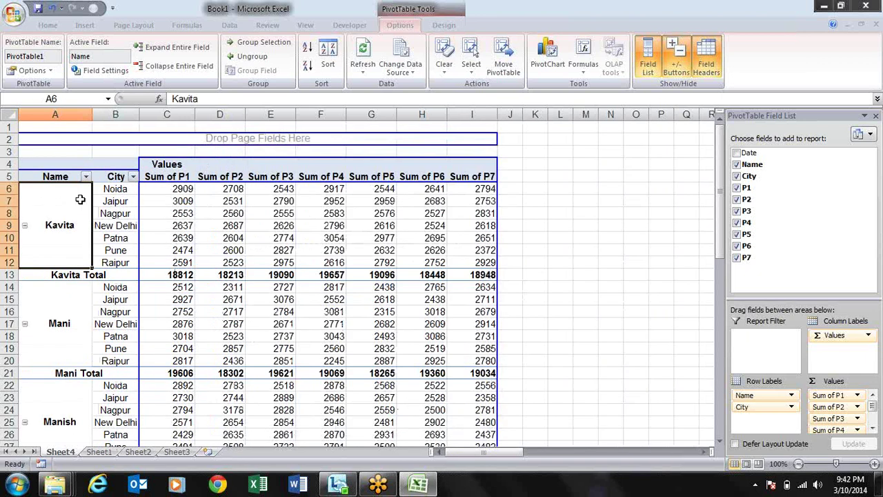
click(78, 303)
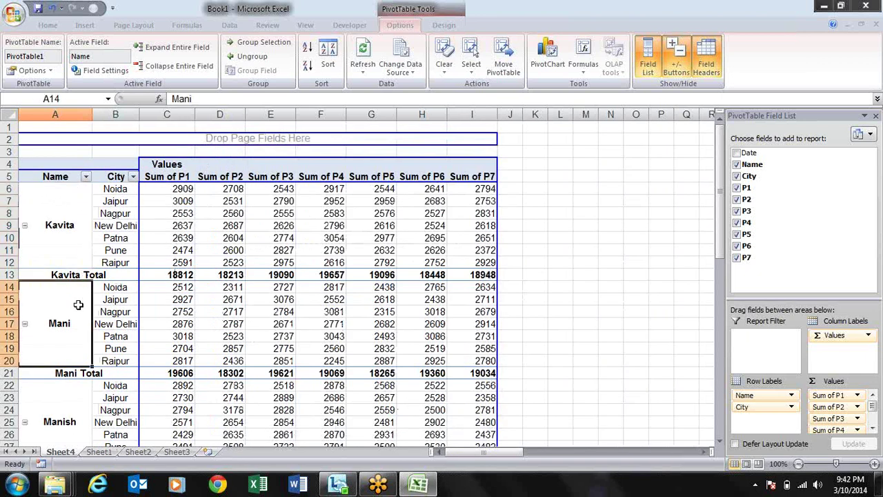
click(84, 394)
click(86, 237)
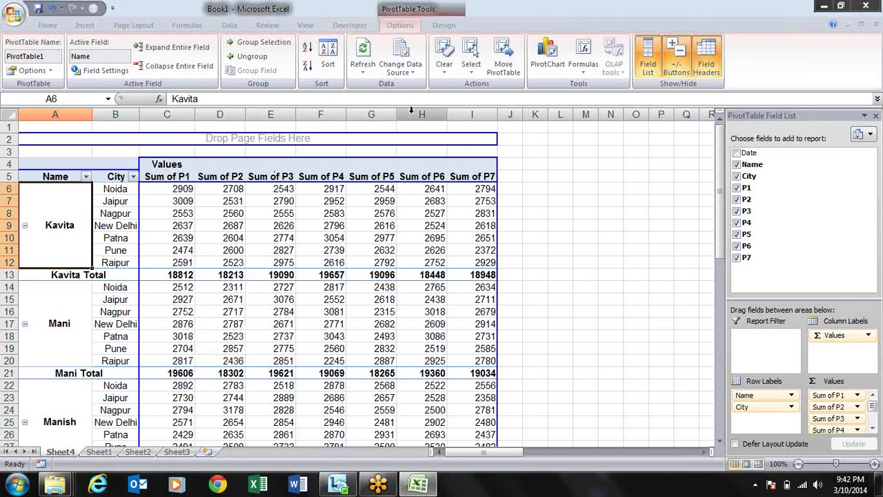
Insert a blank line after each name group using the Blank Rows options.
click(442, 27)
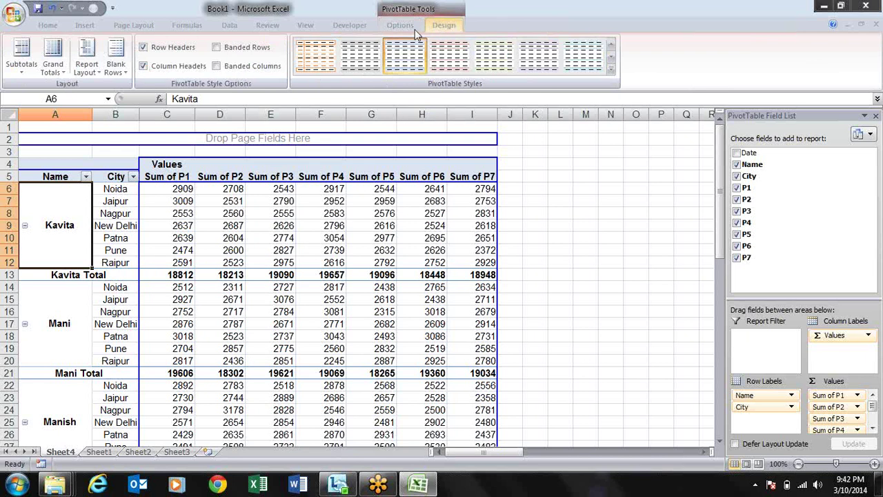
click(32, 70)
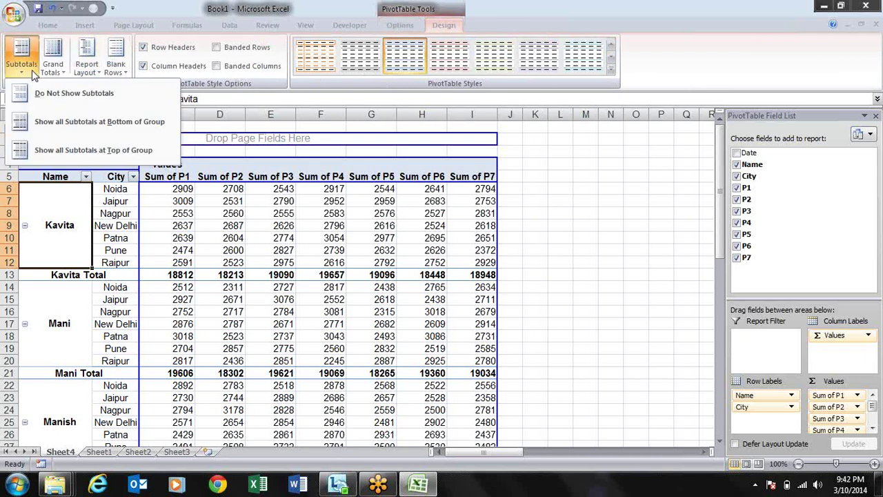
click(122, 69)
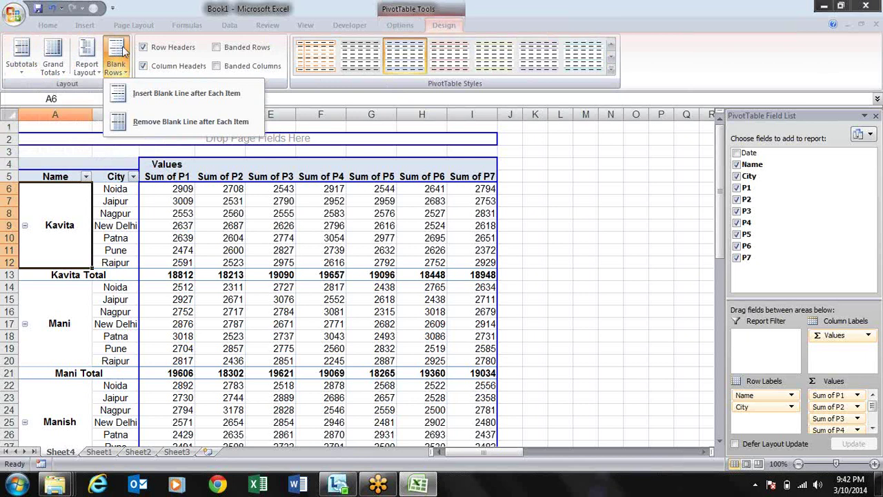
click(176, 96)
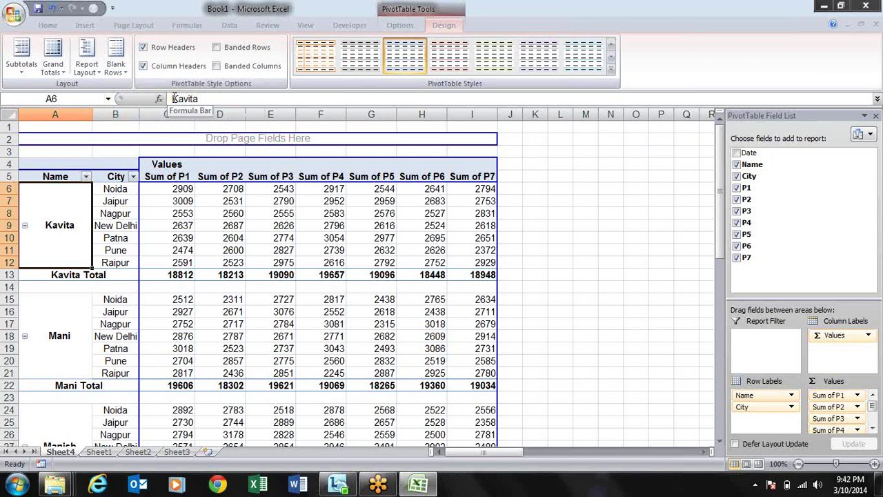
Move through the pivot table to check the new blank rows and totals.
click(220, 288)
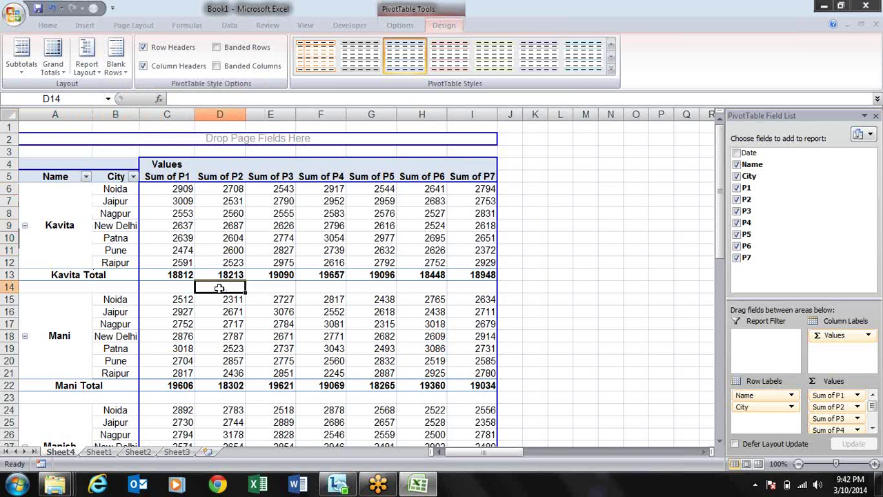
click(570, 312)
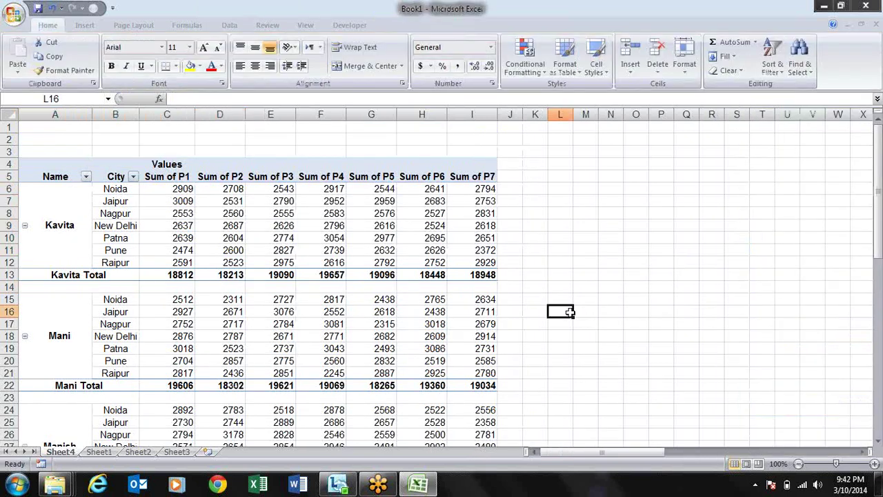
key(Left)
key(Left)
key(Left)
key(Left)
key(Left)
key(Left)
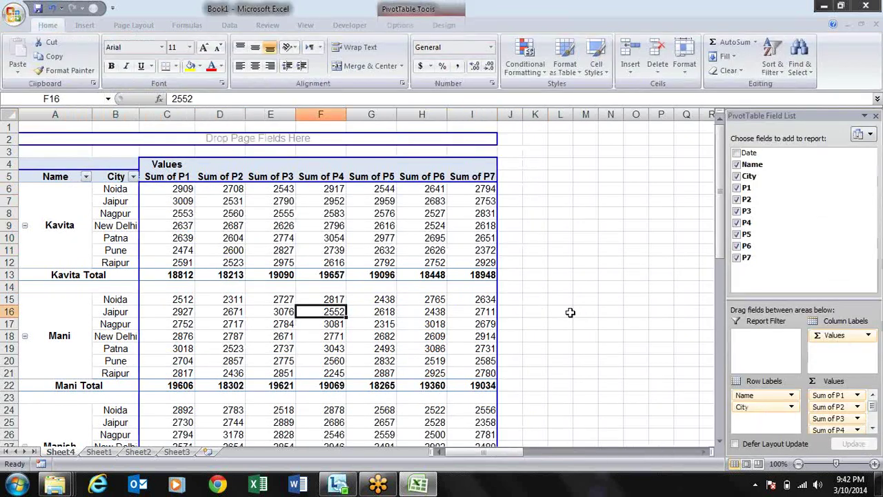
key(Down)
key(Down)
key(Down)
key(Down)
key(Down)
key(Down)
key(Down)
key(Down)
key(Down)
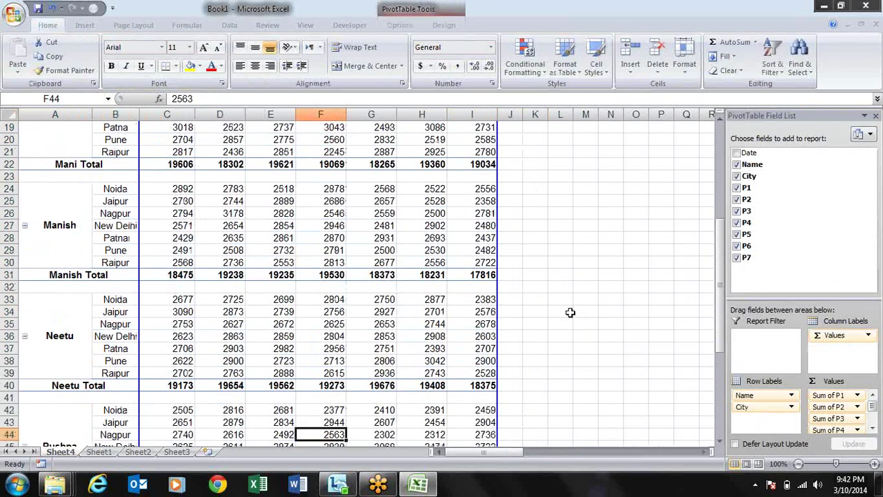
key(Down)
key(Down)
key(Down)
key(Down)
key(Down)
key(Down)
key(Up)
key(Up)
key(Up)
key(Up)
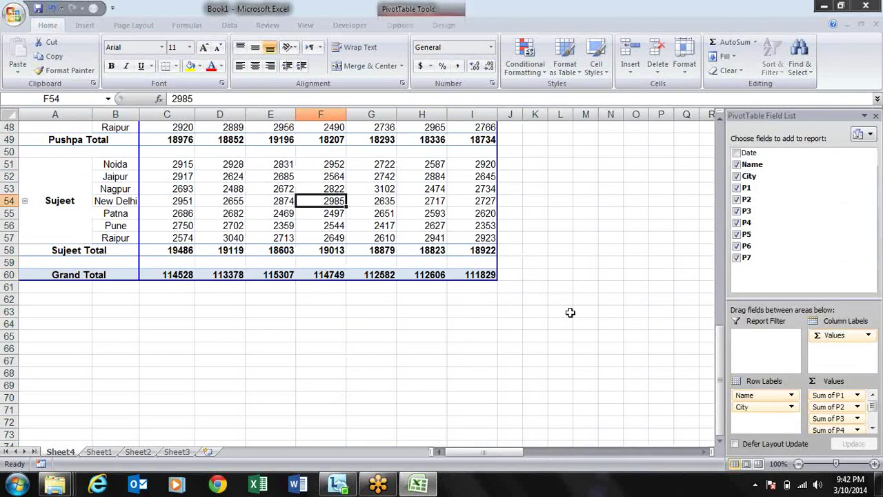
key(Up)
key(Up)
key(Up)
key(Up)
key(Up)
key(Up)
key(Up)
key(Up)
key(Up)
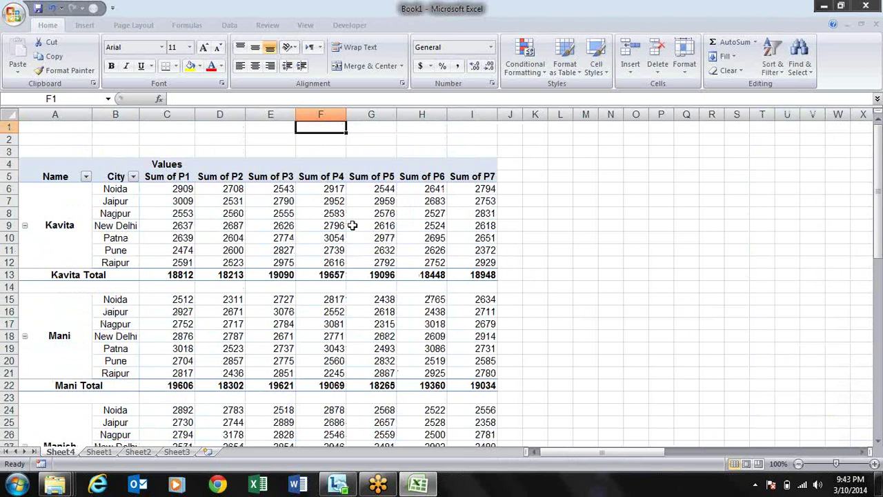
click(231, 212)
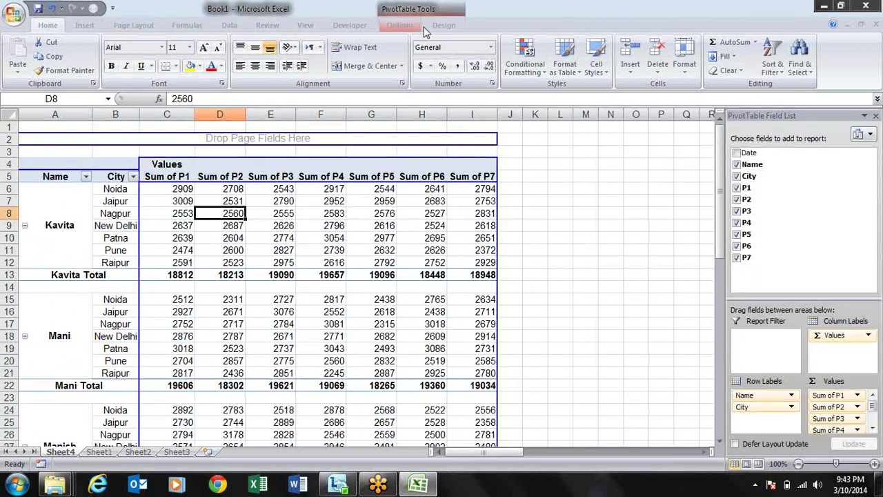
Remove the blank line after each name group.
click(444, 26)
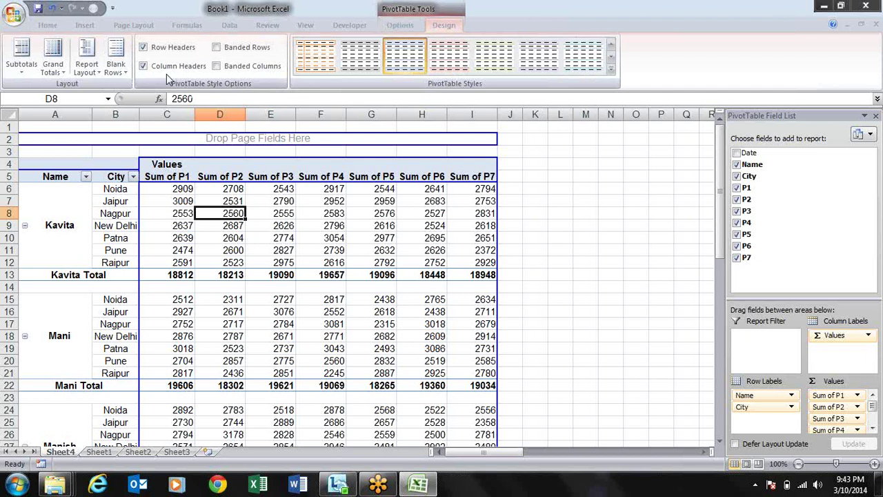
click(117, 61)
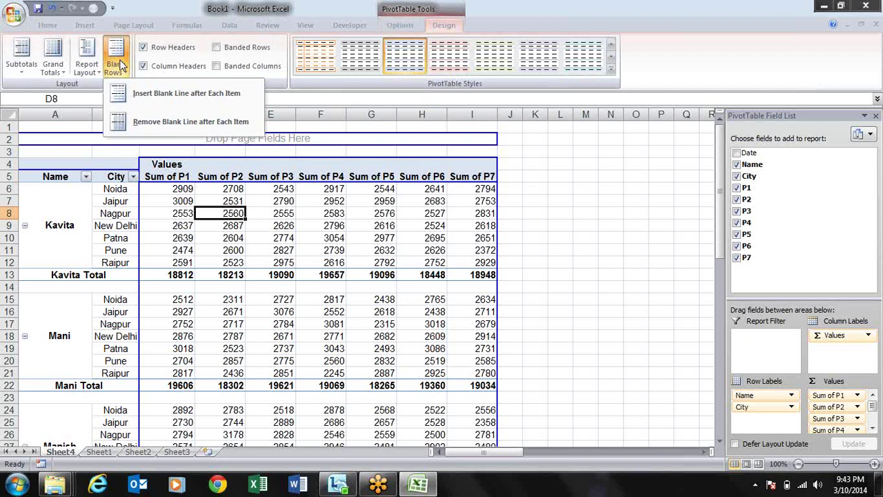
click(135, 122)
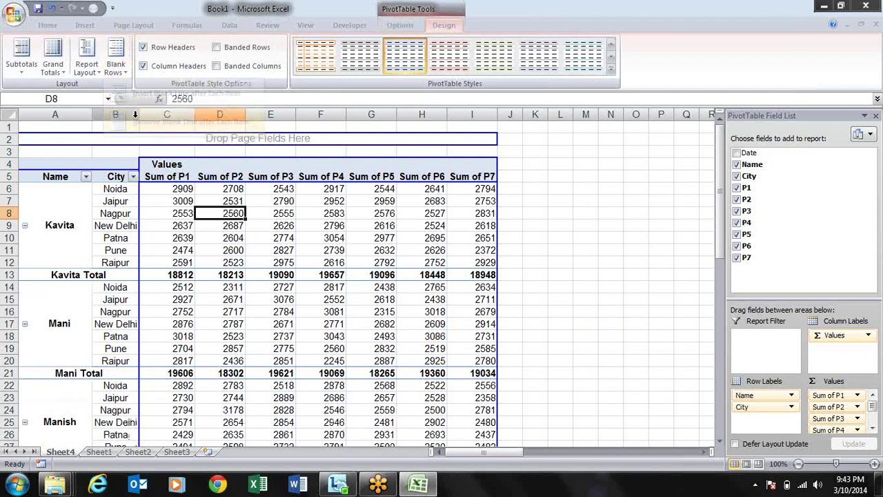
Turn off 'Merge and center cells with labels', then expand the full PivotTable Styles gallery.
right_click(147, 213)
click(192, 356)
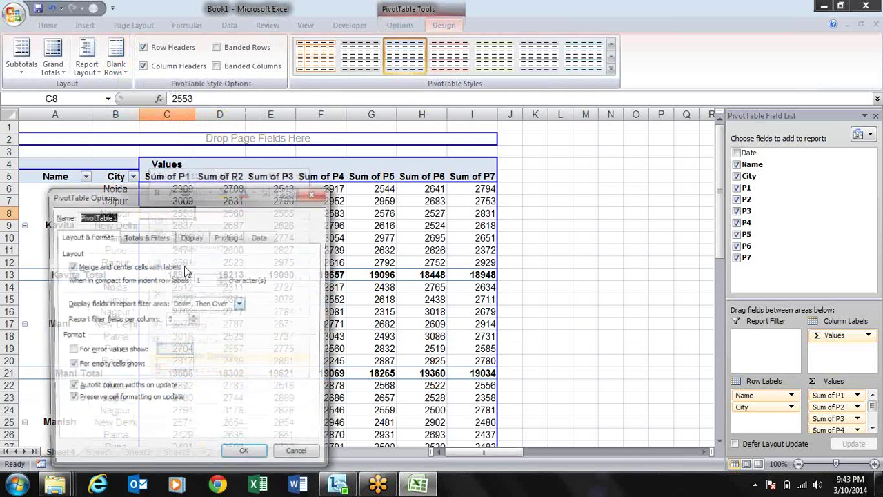
click(98, 267)
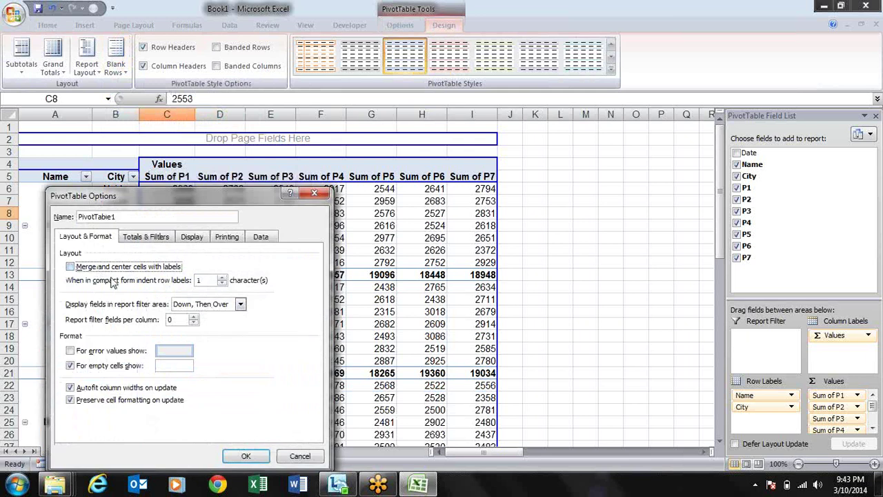
click(246, 456)
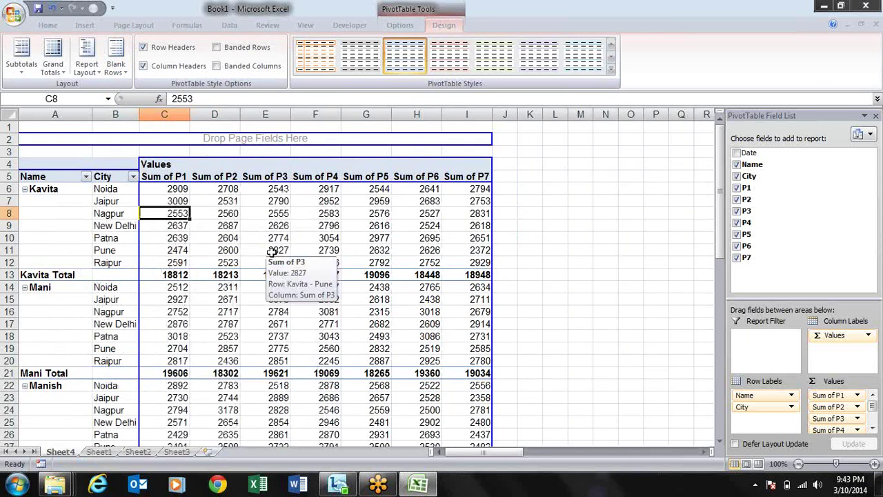
click(265, 213)
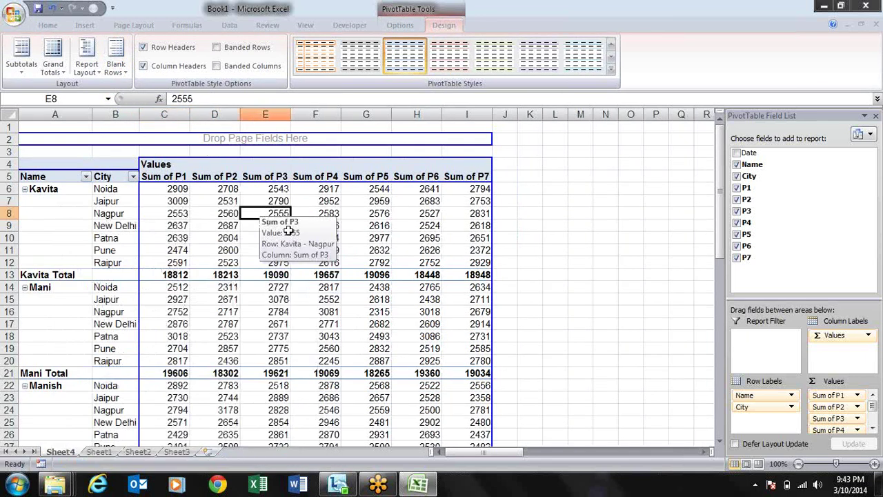
click(206, 216)
click(293, 202)
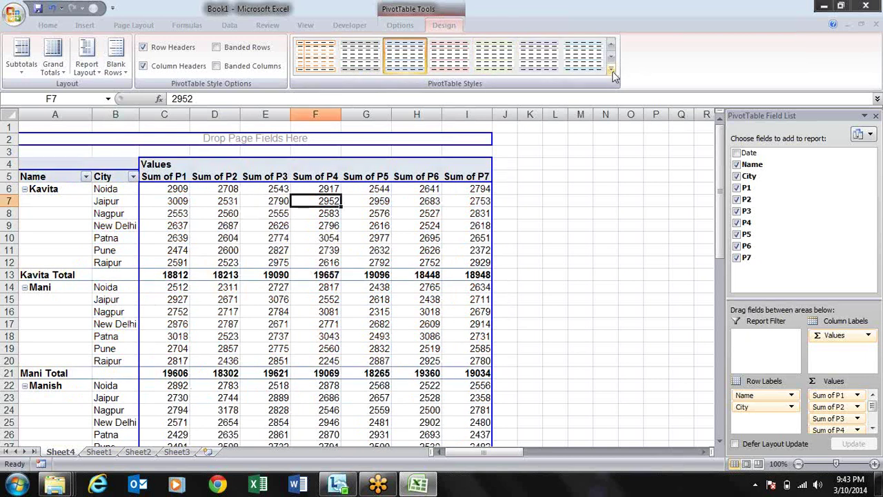
click(612, 70)
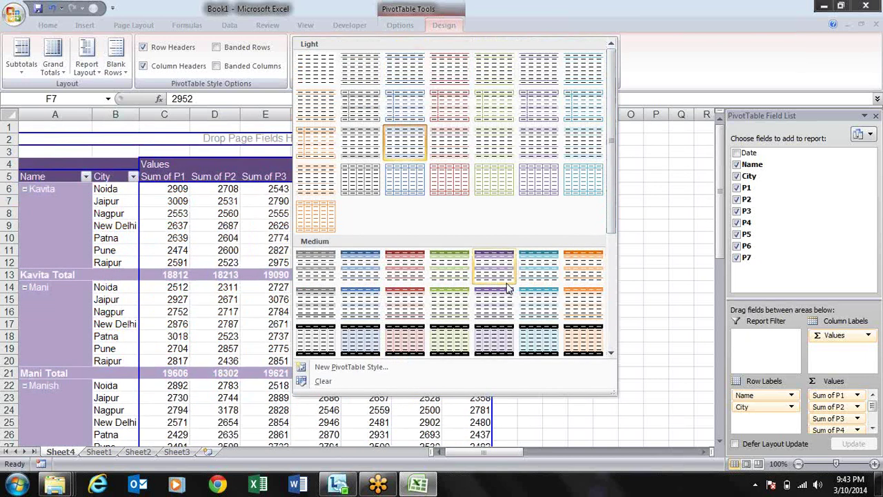
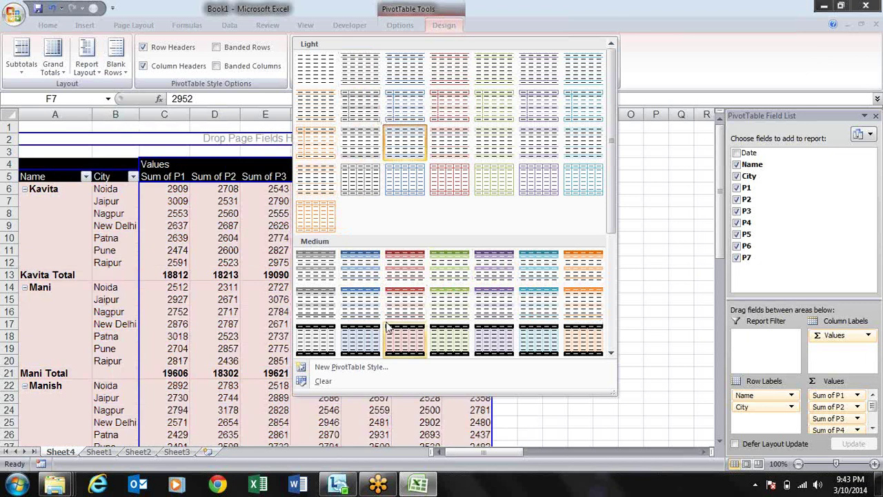
Dismiss the PivotTable Styles gallery and return to the pivot table's New Delhi label in row 9.
click(362, 332)
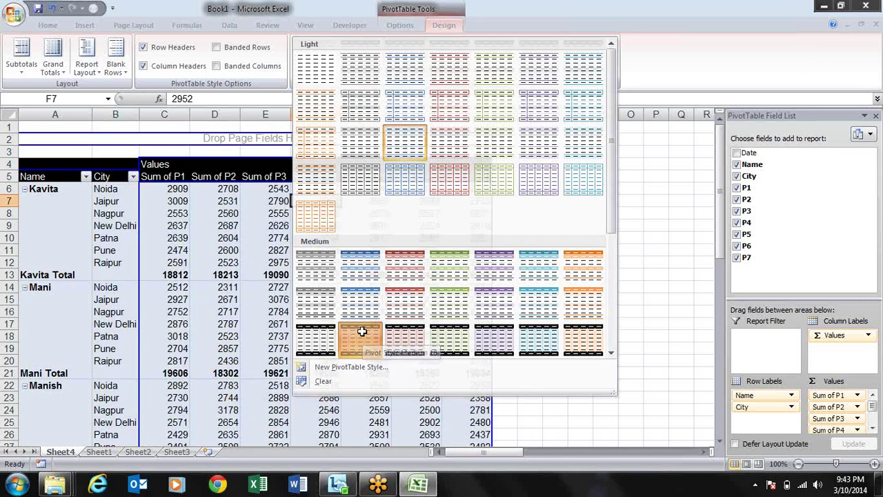
click(556, 211)
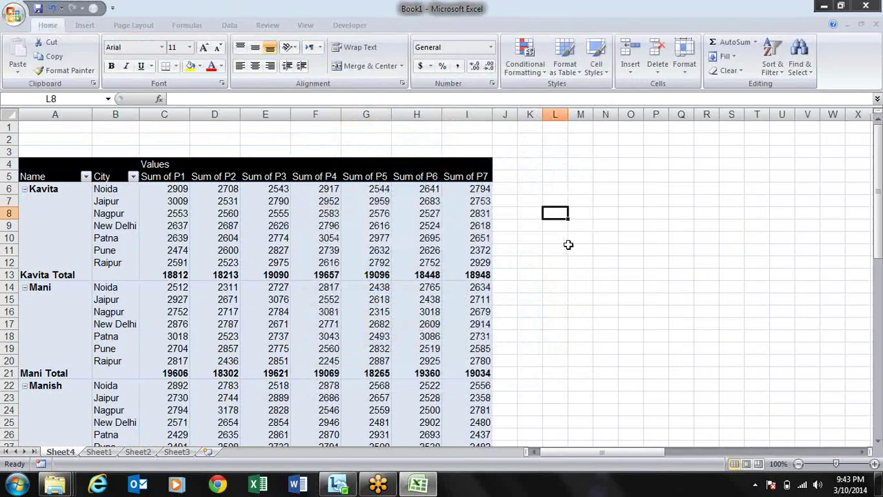
click(419, 225)
key(Left)
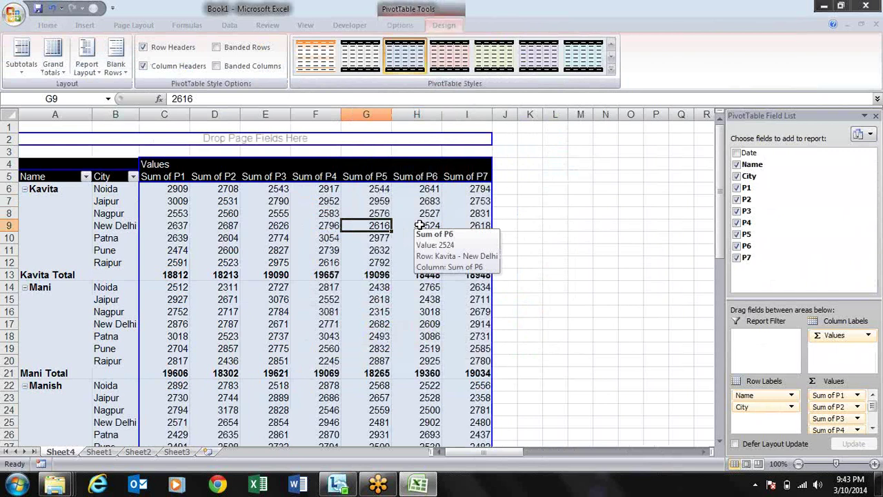
key(Left)
key(Left)
key(Left)
key(Right)
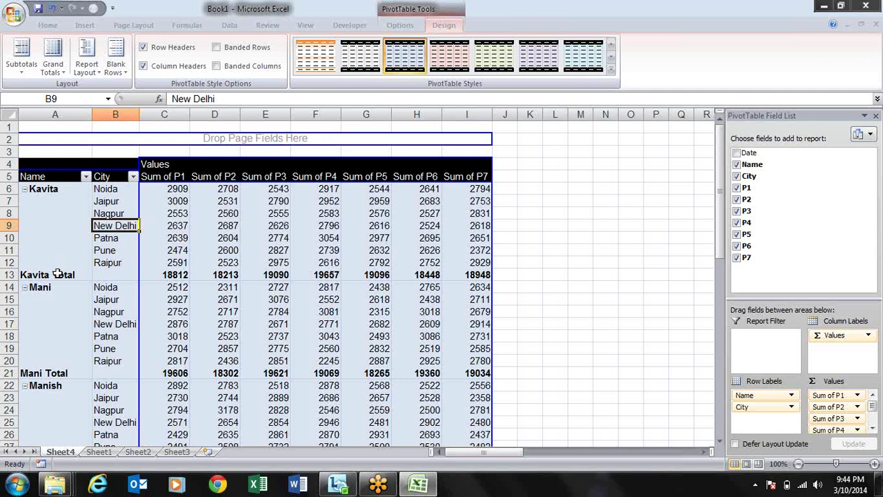
Set Subtotals to Do Not Show Subtotals, then select the blank cells under Kavita's name.
click(22, 69)
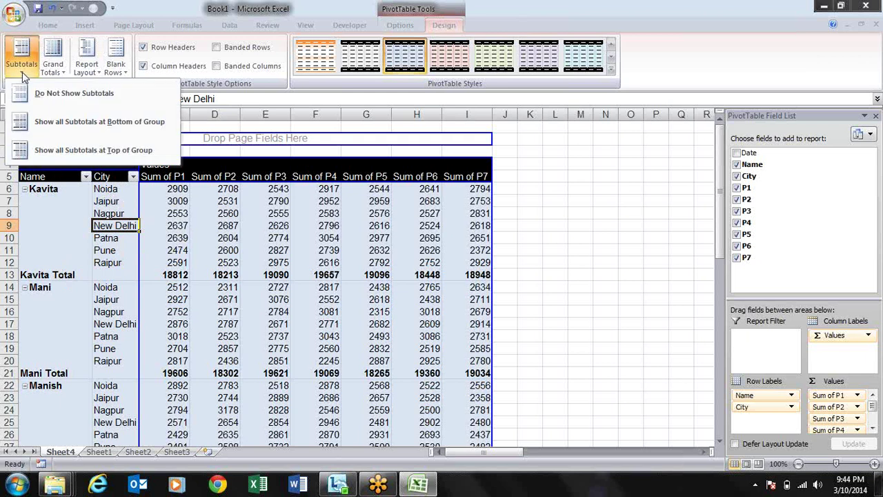
click(50, 103)
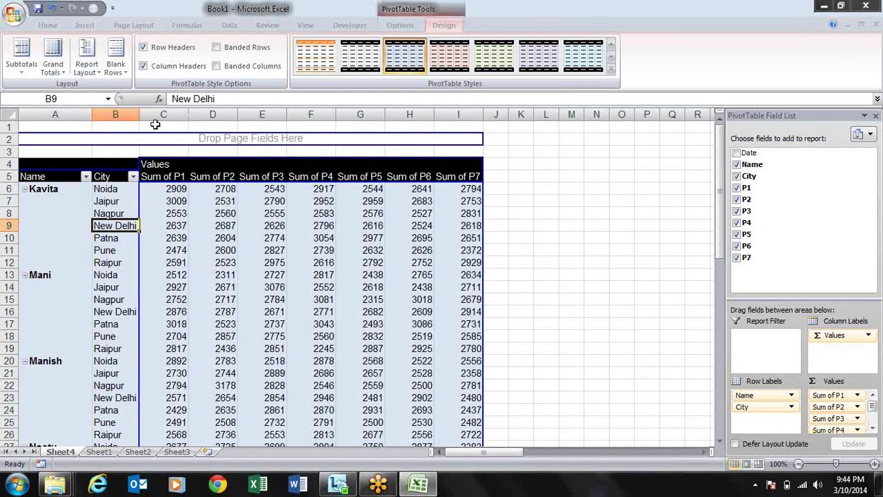
click(67, 201)
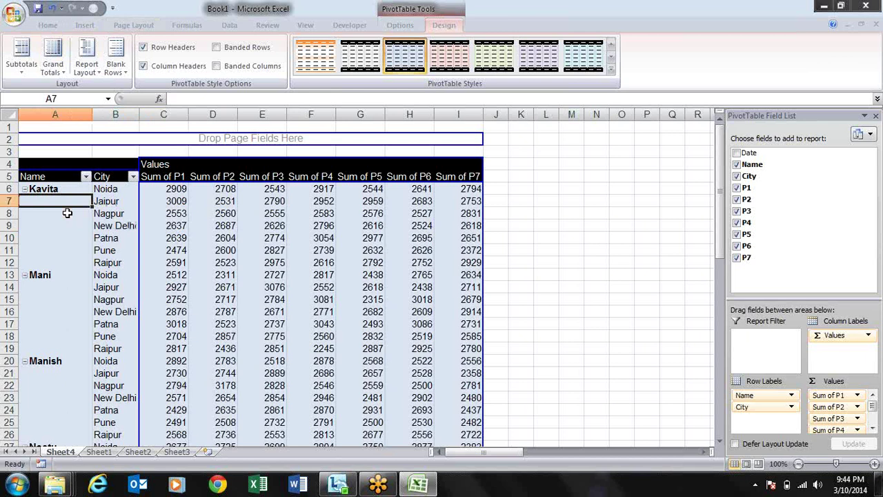
click(67, 214)
click(71, 229)
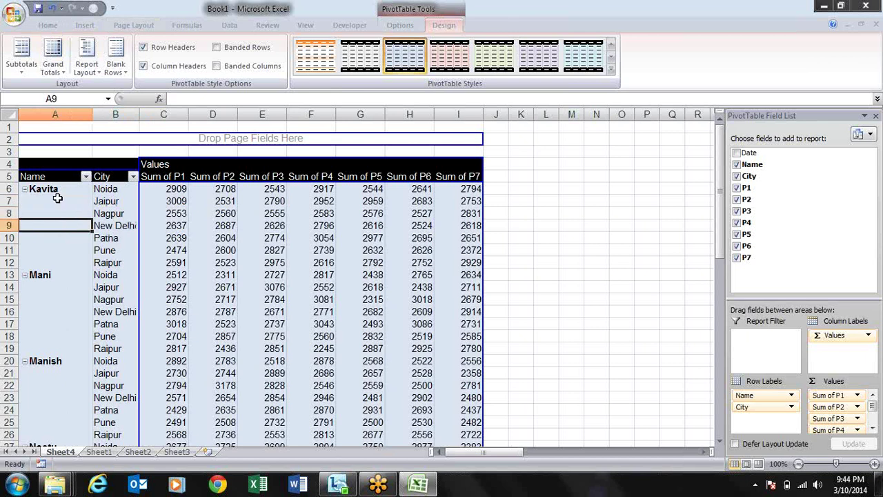
drag(60, 196, 69, 259)
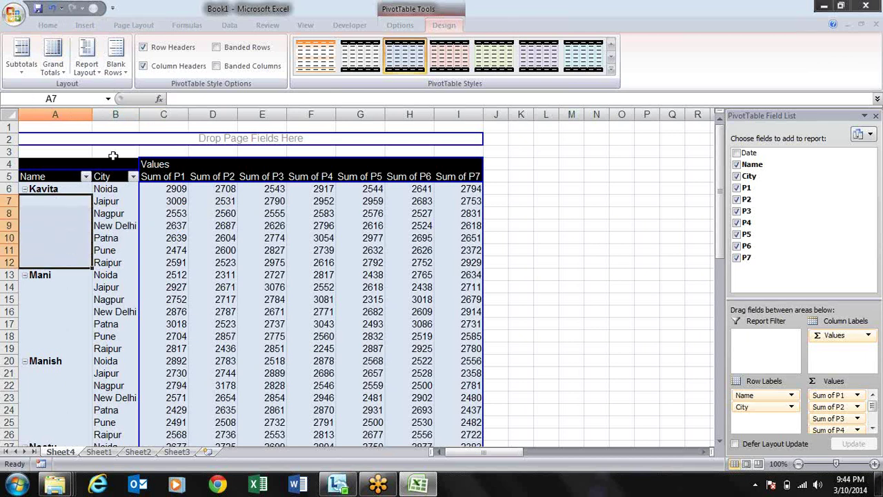
click(89, 61)
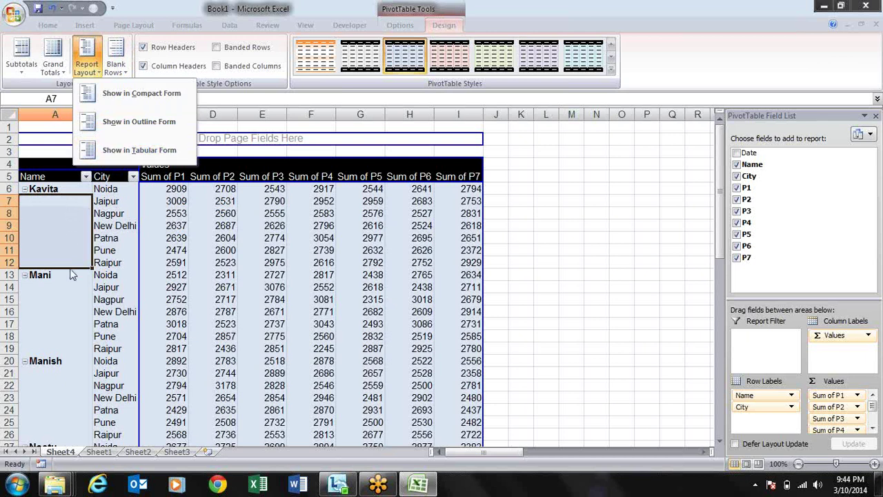
click(143, 151)
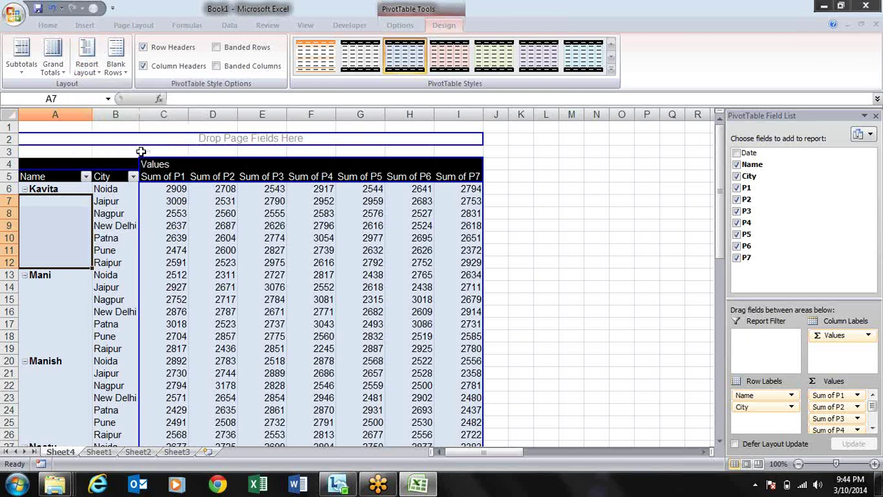
click(116, 63)
click(129, 247)
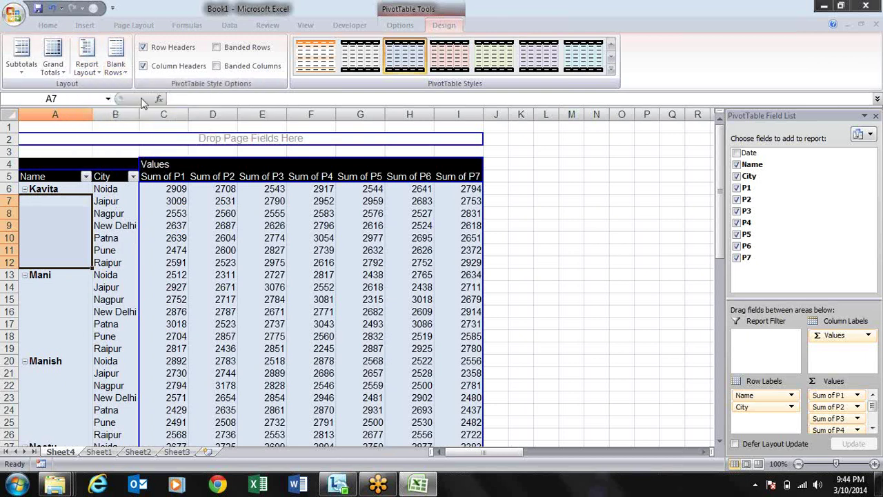
click(73, 66)
click(97, 149)
click(89, 66)
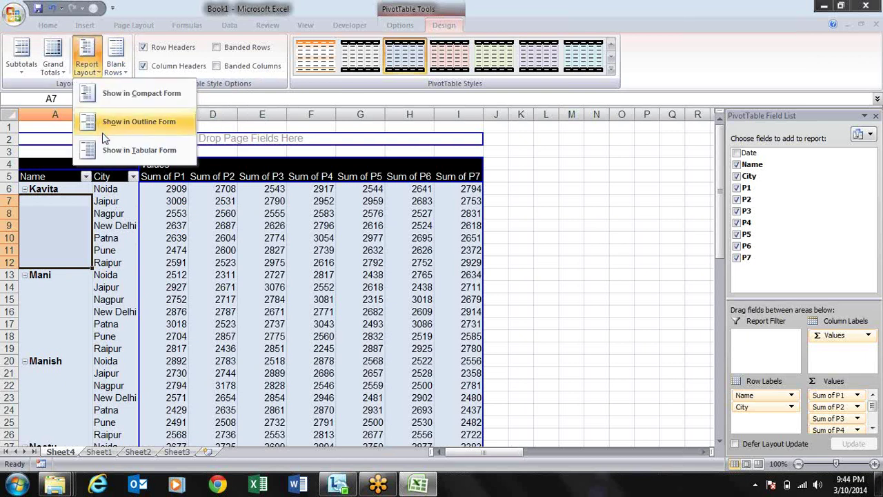
click(143, 260)
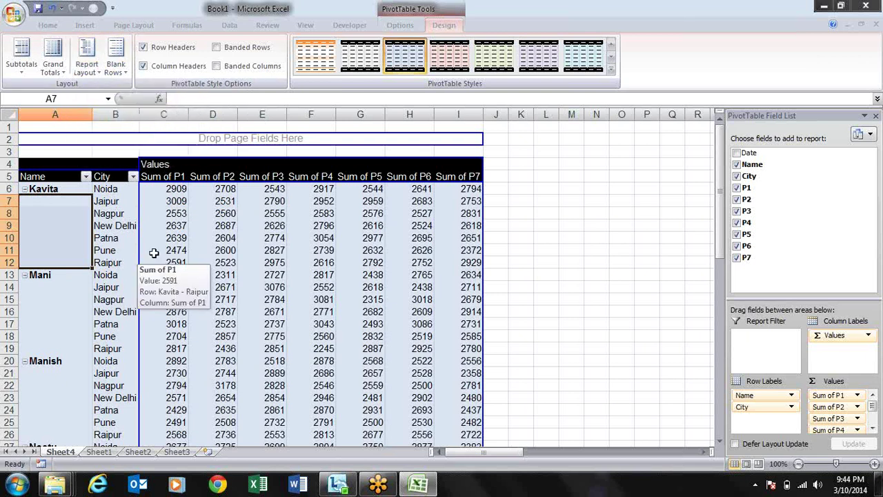
Uncheck Classic PivotTable layout in the PivotTable Options Display settings and apply it.
right_click(175, 229)
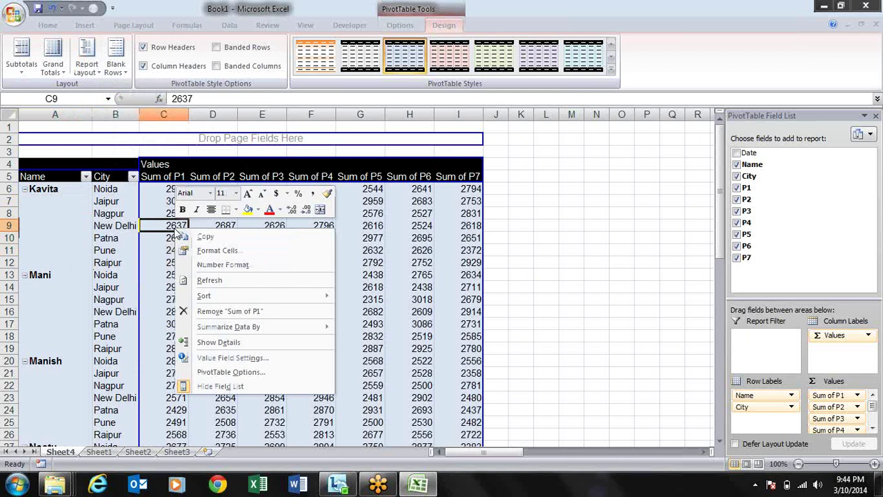
click(257, 372)
click(260, 236)
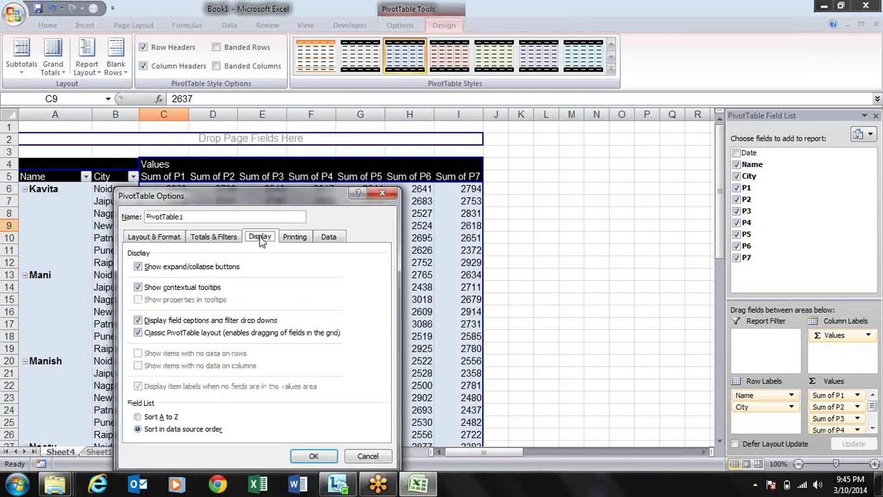
click(178, 334)
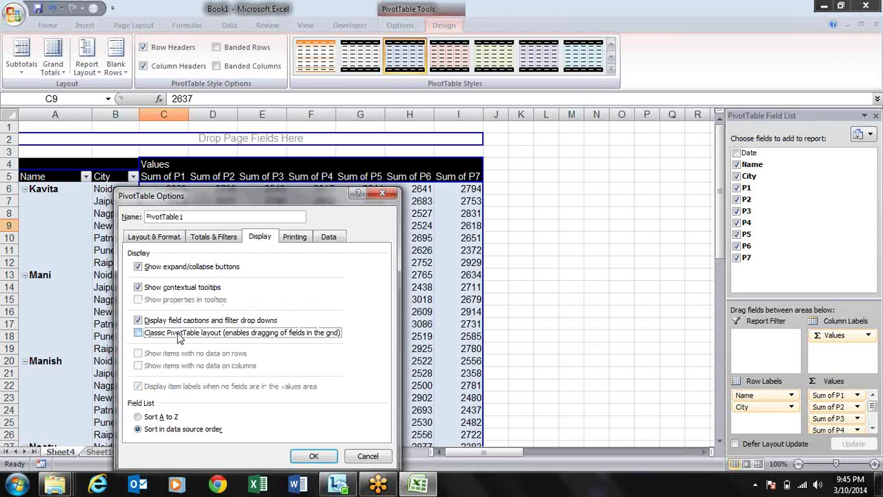
click(314, 457)
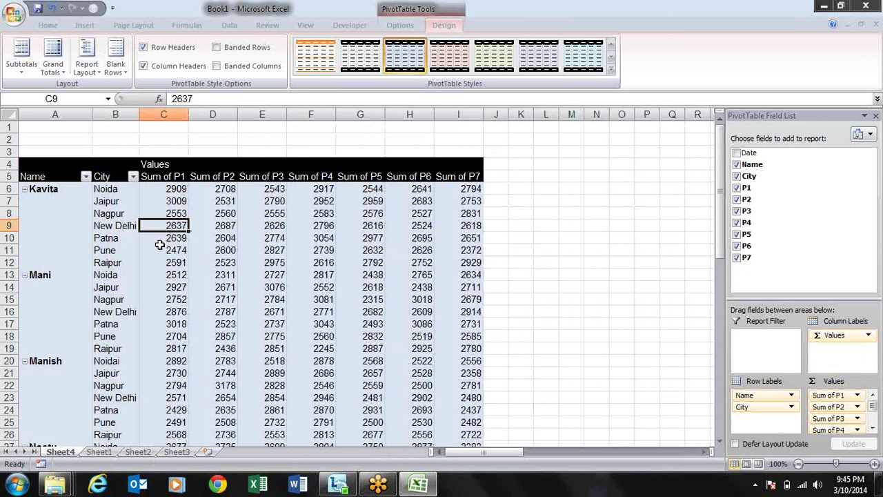
mouse_move(159, 245)
Switch the report layout to Compact Form and check Kavita's and Mani's P1 values.
click(91, 67)
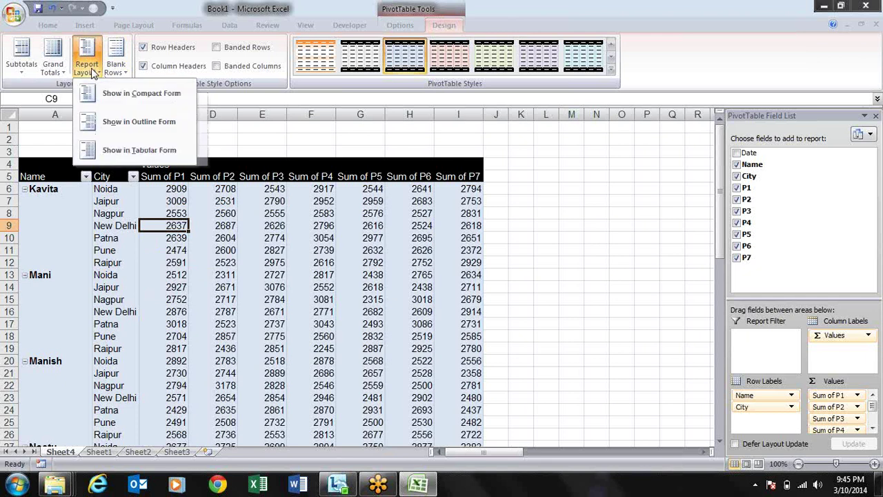
click(116, 94)
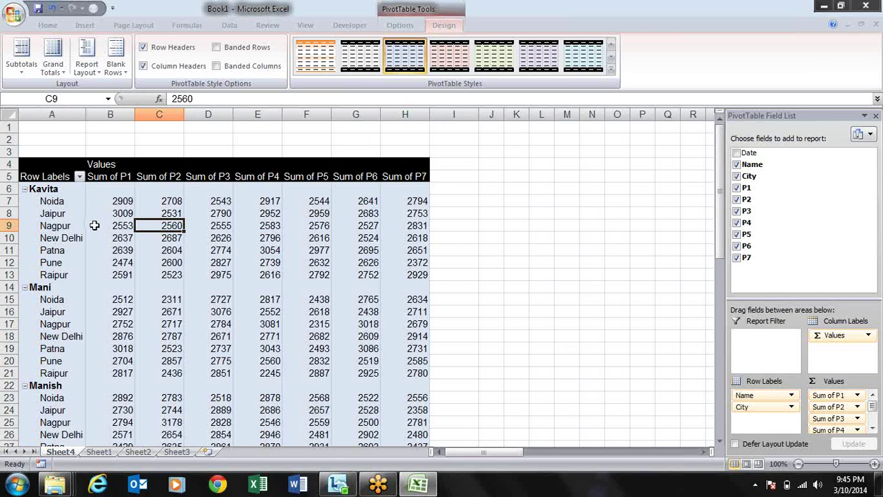
click(75, 236)
click(127, 241)
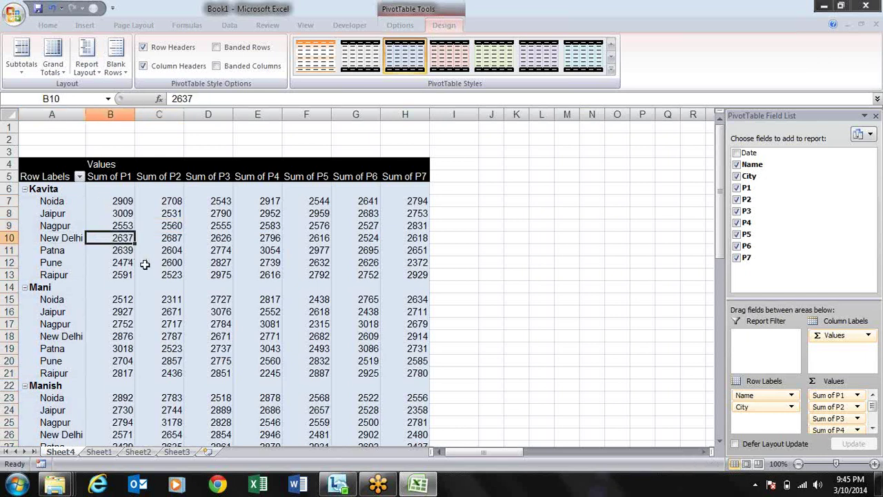
click(126, 312)
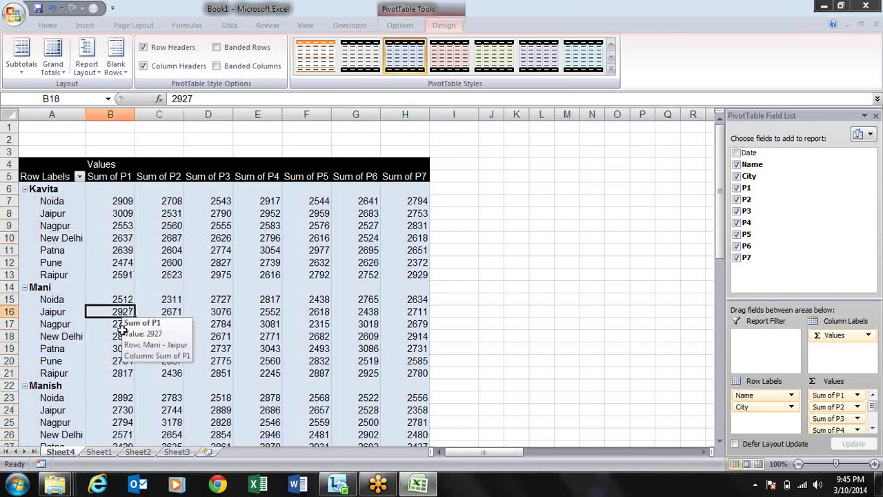
click(119, 348)
click(127, 310)
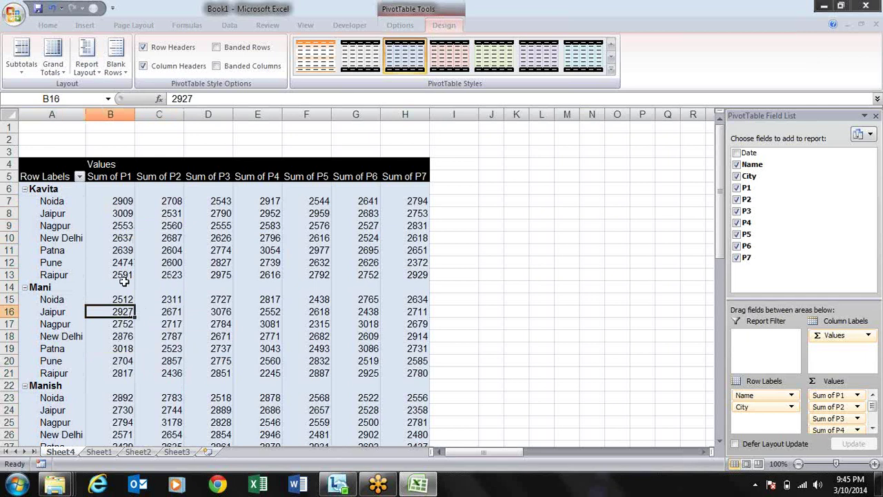
click(123, 263)
click(119, 215)
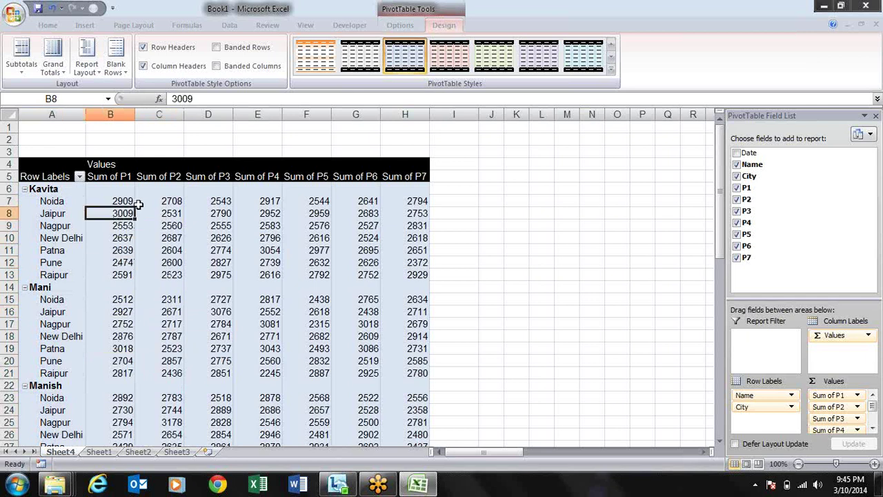
Bring up the Grand Totals choices on the Design tab.
mouse_move(137, 202)
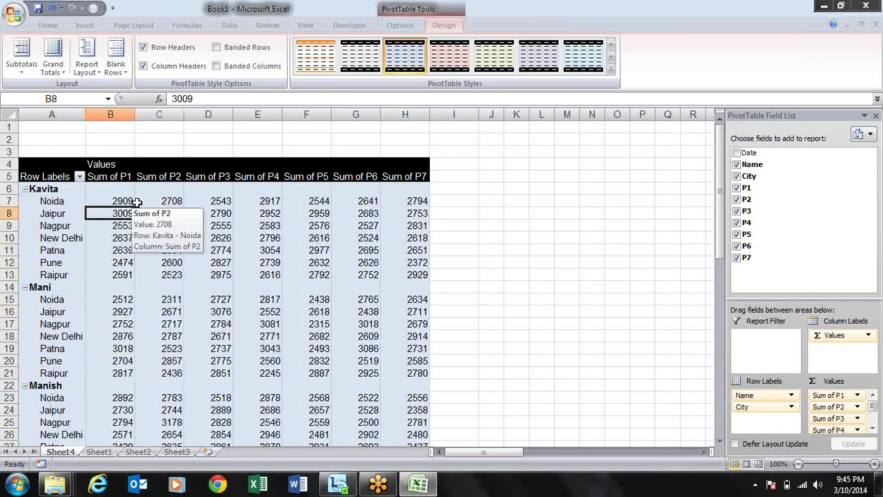
click(94, 71)
click(58, 75)
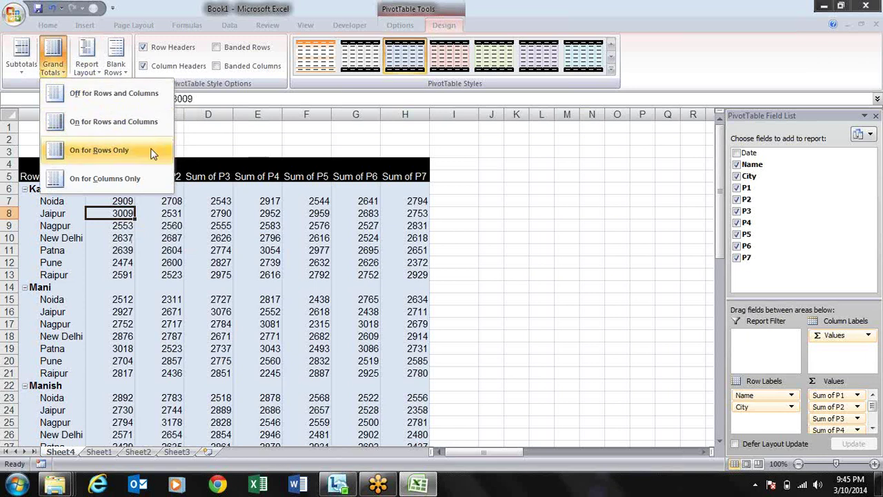
Move City from Row Labels to Column Labels and review the resulting total cells.
click(759, 411)
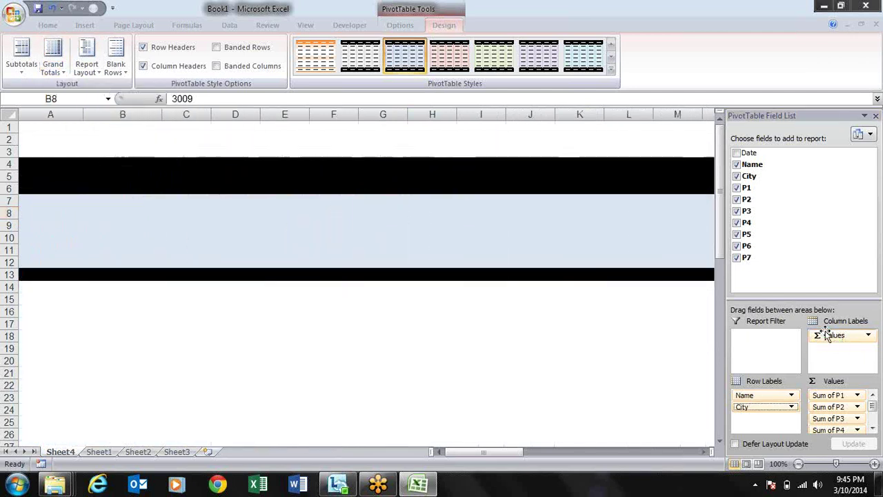
drag(827, 334, 829, 337)
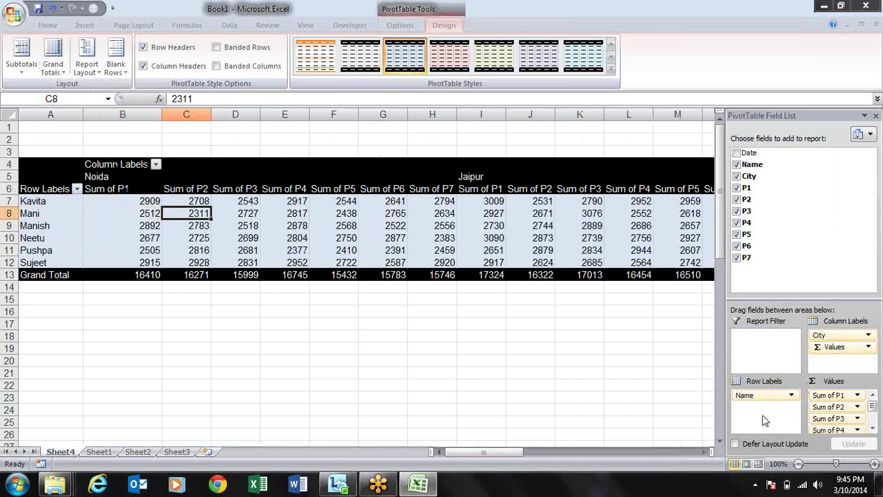
key(Right)
key(Right)
key(Right)
key(Right)
key(Right)
key(Right)
key(Right)
key(Right)
key(Right)
key(Right)
key(Right)
key(Right)
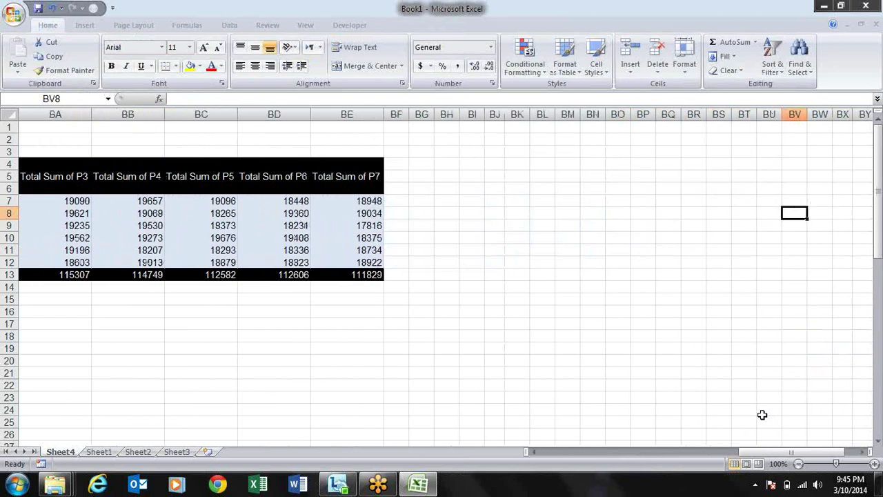
key(Left)
key(Left)
key(Left)
key(Left)
key(Left)
key(Left)
key(Left)
key(Left)
key(Right)
key(Up)
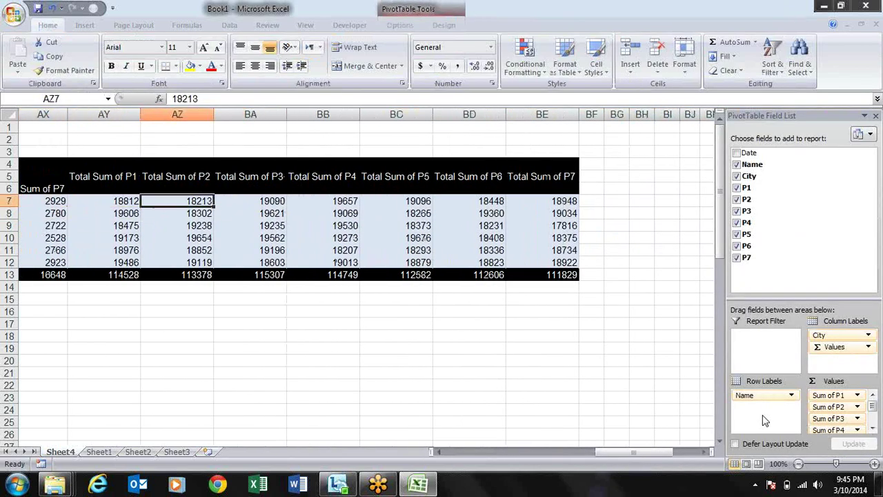
key(Up)
key(Up)
key(Down)
key(Down)
key(Down)
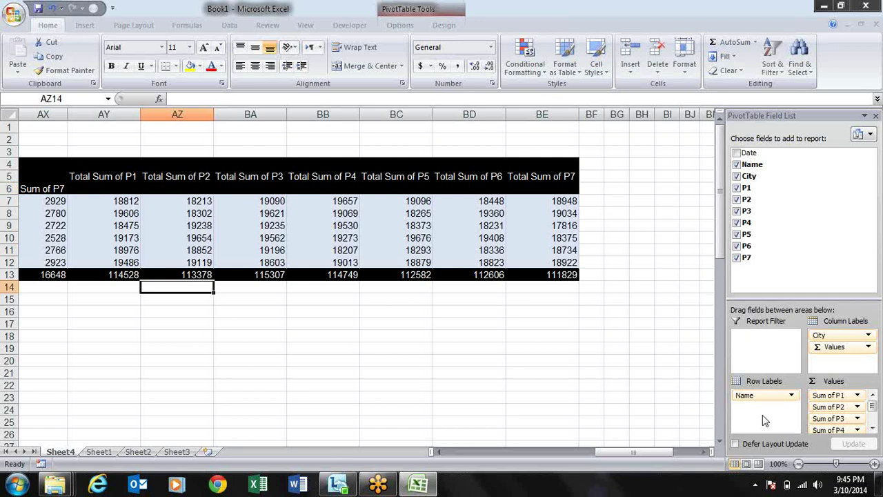
key(Up)
key(Left)
key(Left)
key(Left)
key(Left)
key(Left)
key(Left)
key(Left)
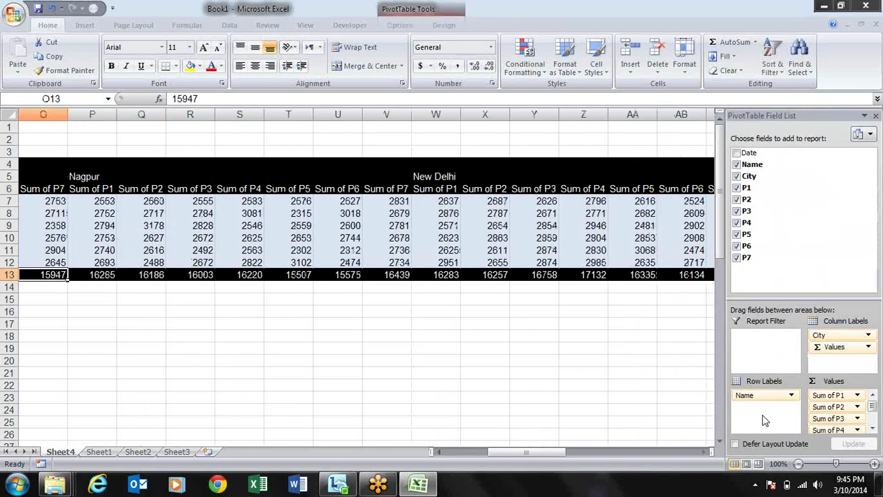
key(Left)
key(Left)
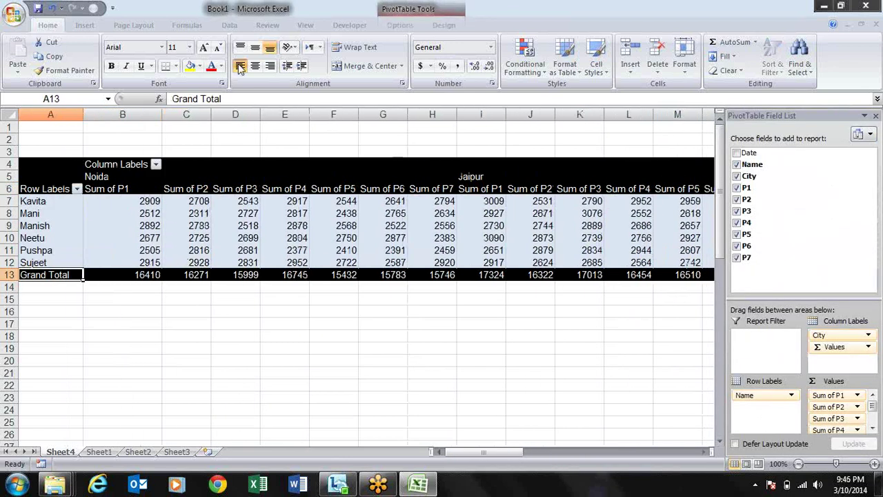
Turn grand totals off for rows and columns.
click(444, 25)
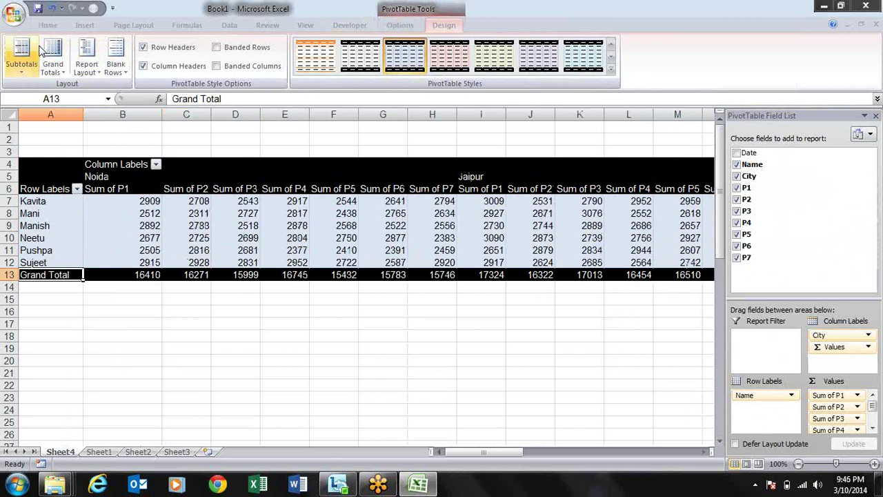
click(53, 61)
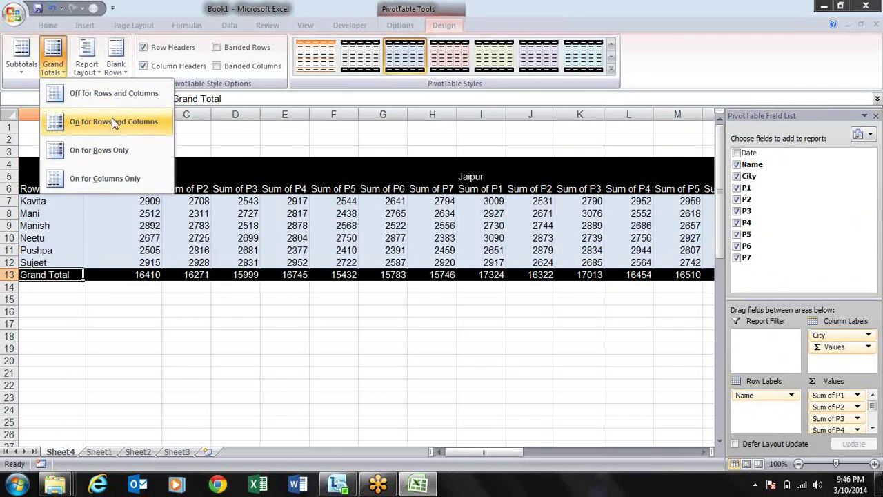
click(118, 155)
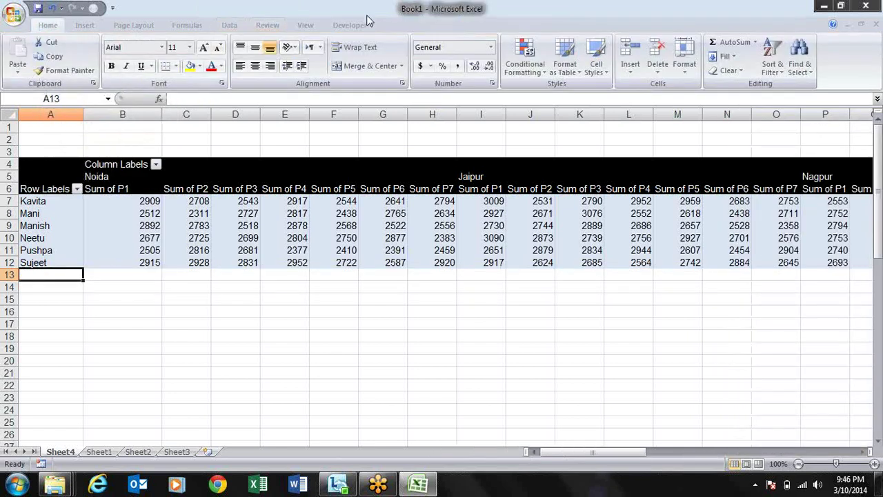
Turn grand totals back on for rows and columns.
click(237, 214)
click(444, 25)
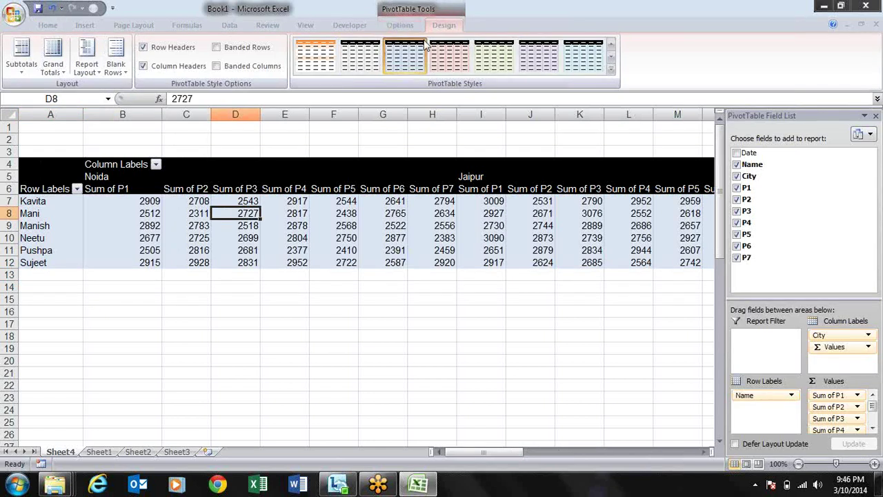
click(400, 25)
click(41, 71)
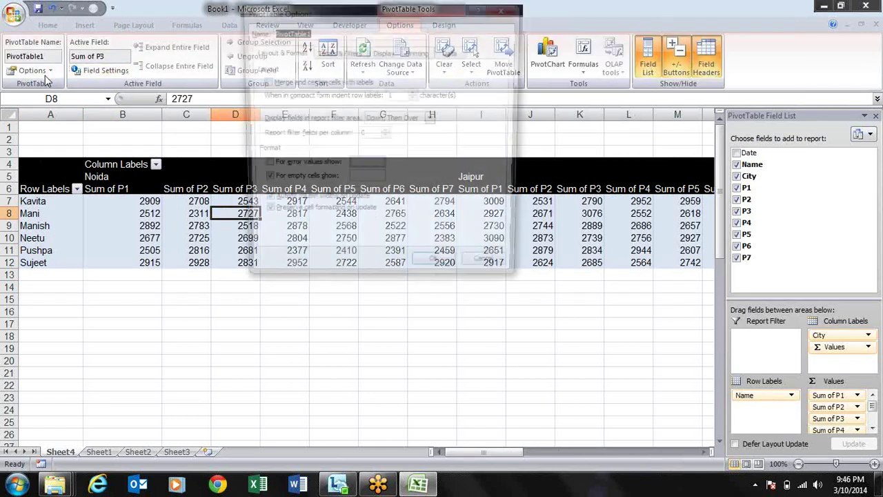
key(Escape)
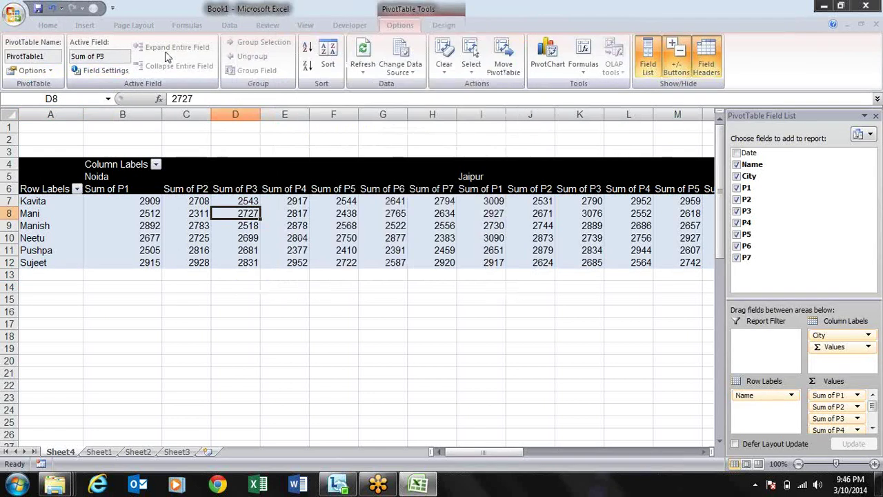
click(444, 24)
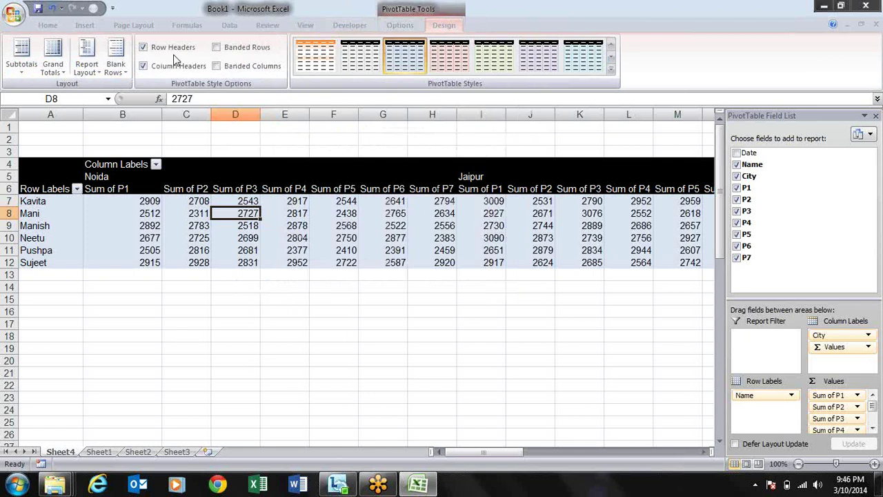
click(60, 62)
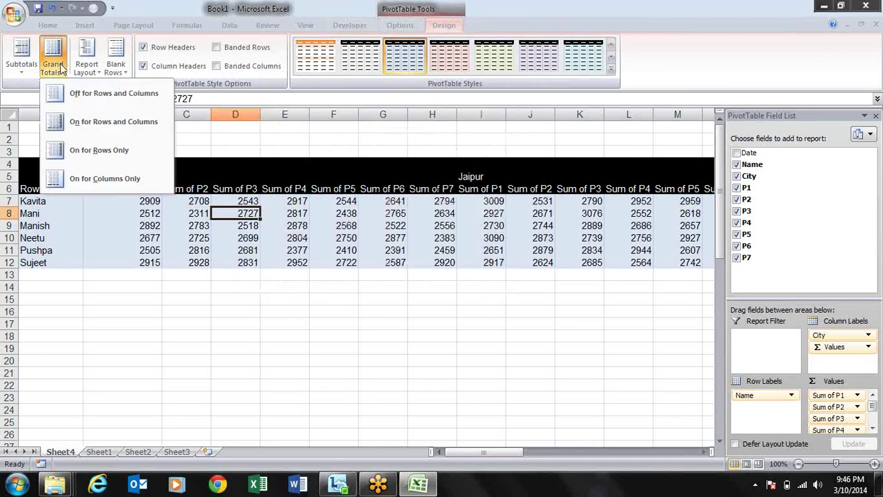
click(122, 125)
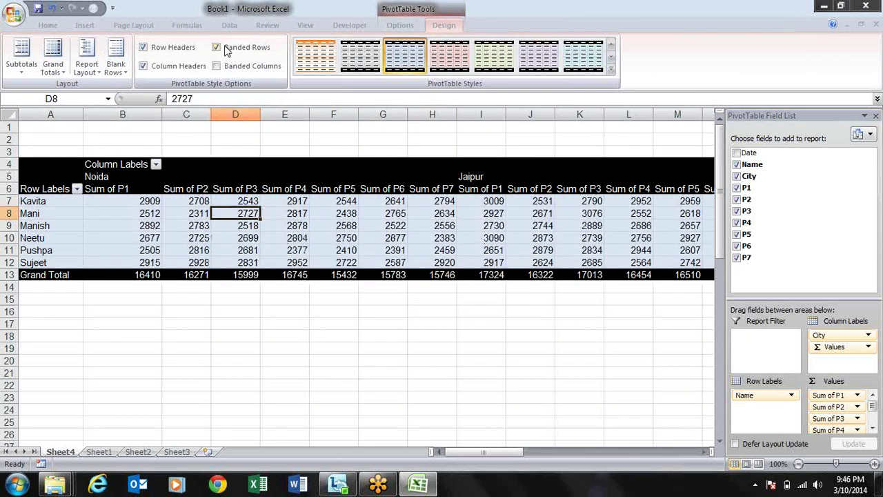
Apply the orange Pivot Style Medium 14 with Banded Rows and Banded Columns on.
click(228, 69)
click(328, 52)
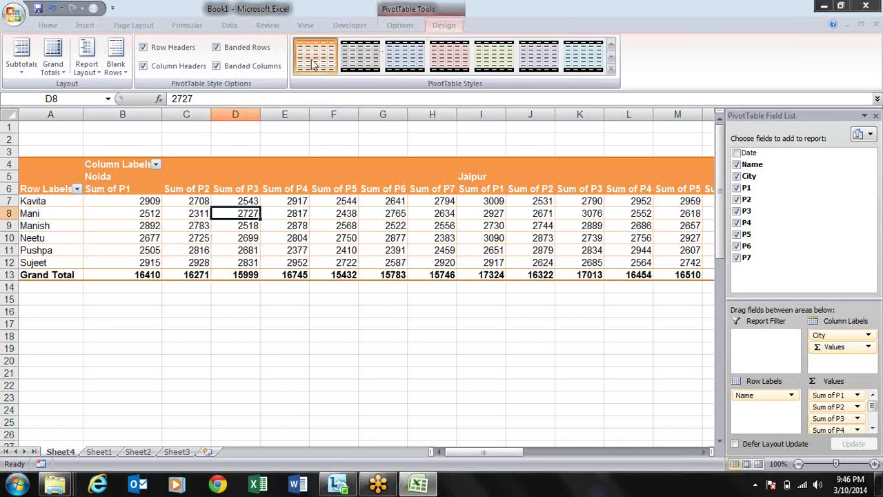
click(218, 49)
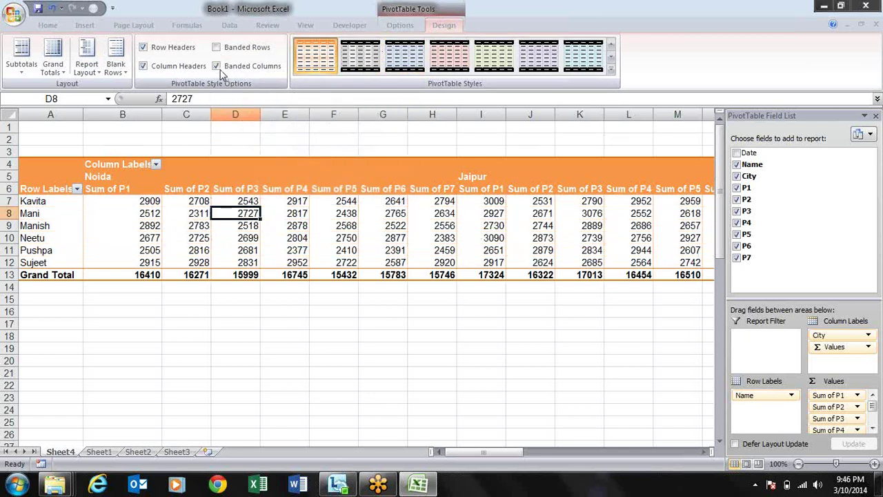
click(218, 67)
click(218, 67)
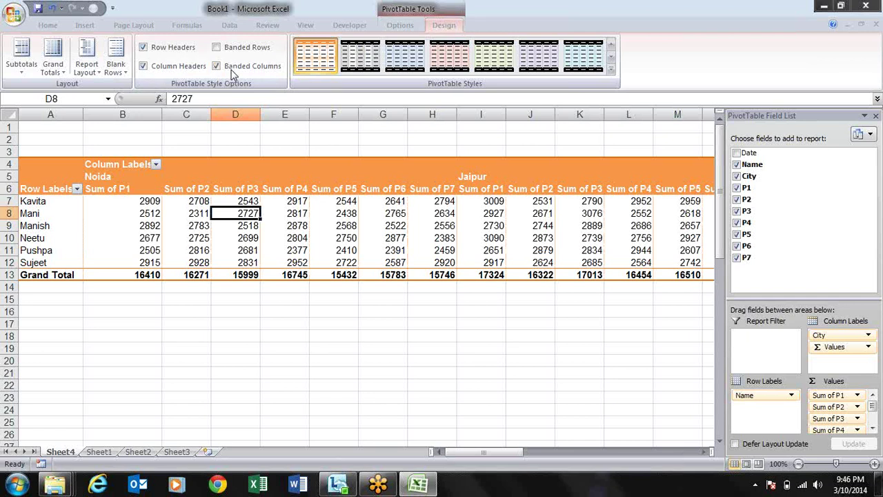
click(217, 47)
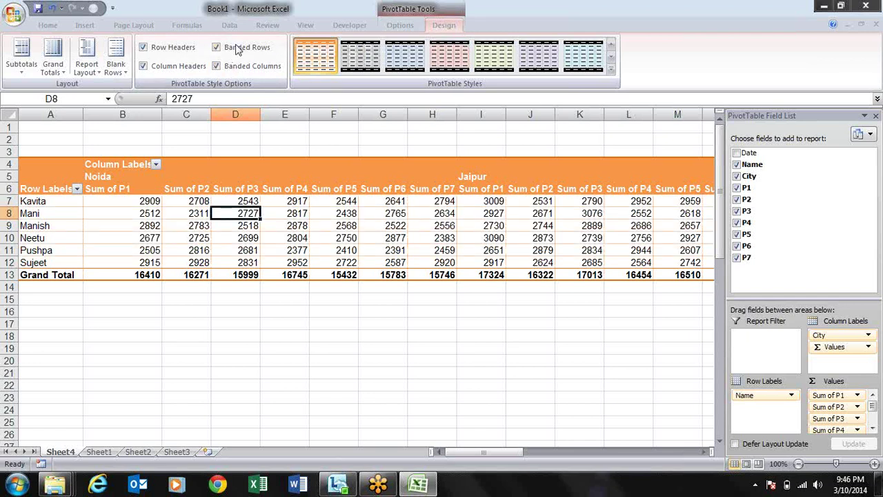
mouse_move(291, 196)
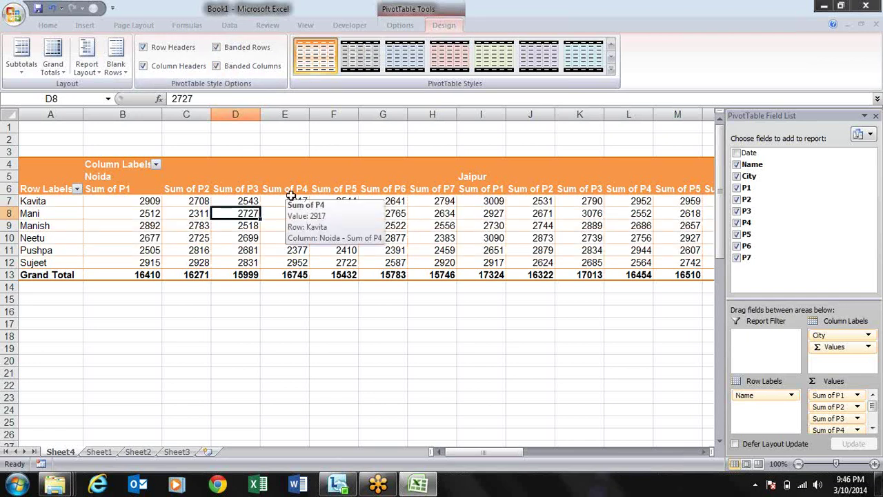
key(Left)
key(Left)
key(Left)
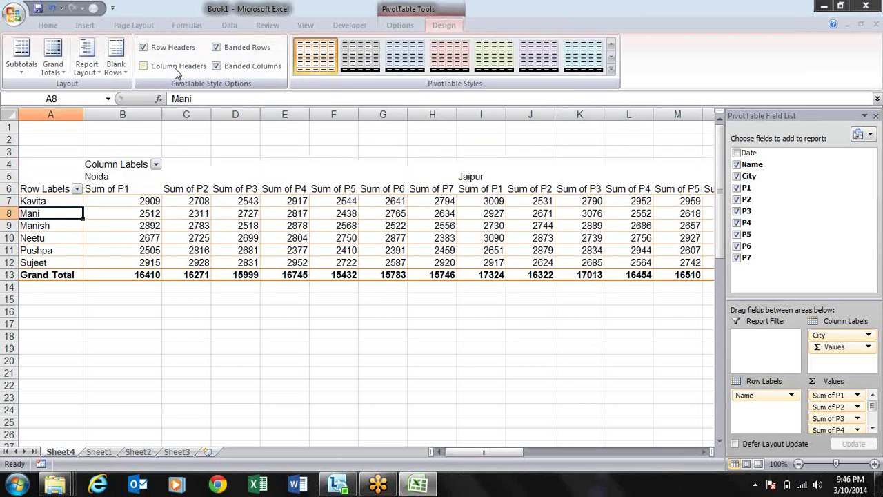
Turn on Column Headers styling for the pivot table.
click(177, 73)
click(176, 73)
click(177, 72)
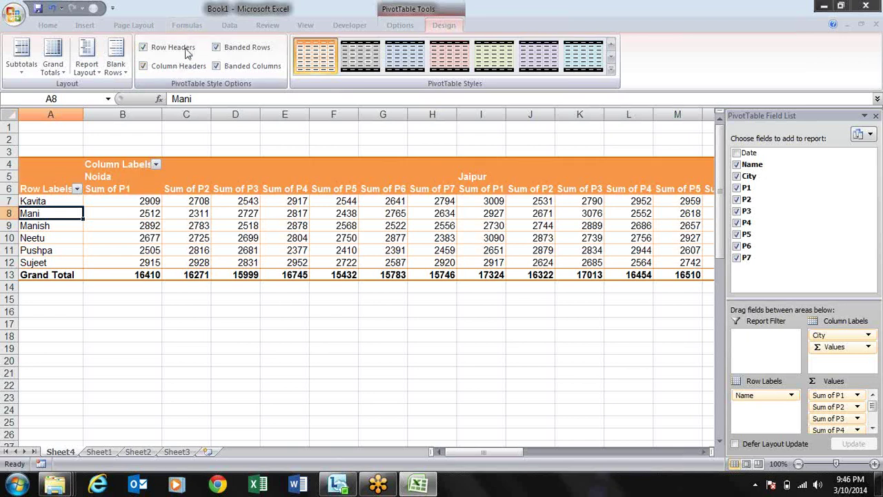
click(406, 26)
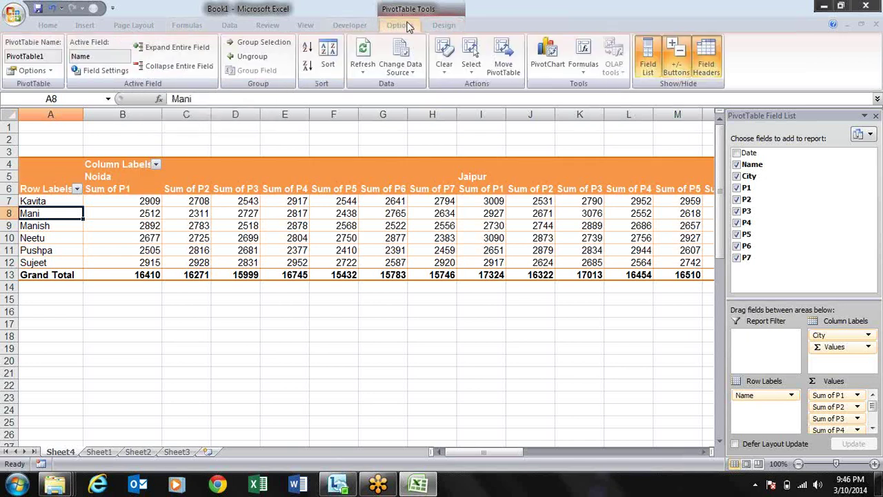
Turn off +/- Buttons while keeping Field Headers and the Field List shown.
click(652, 72)
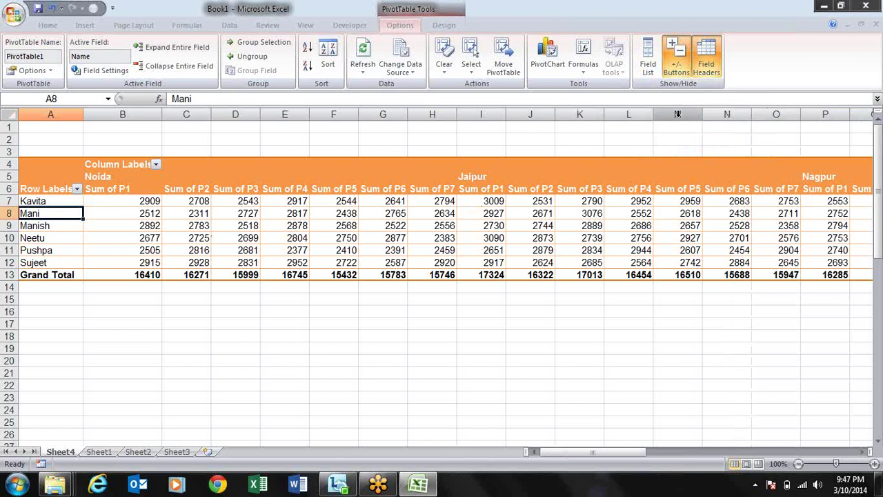
click(685, 71)
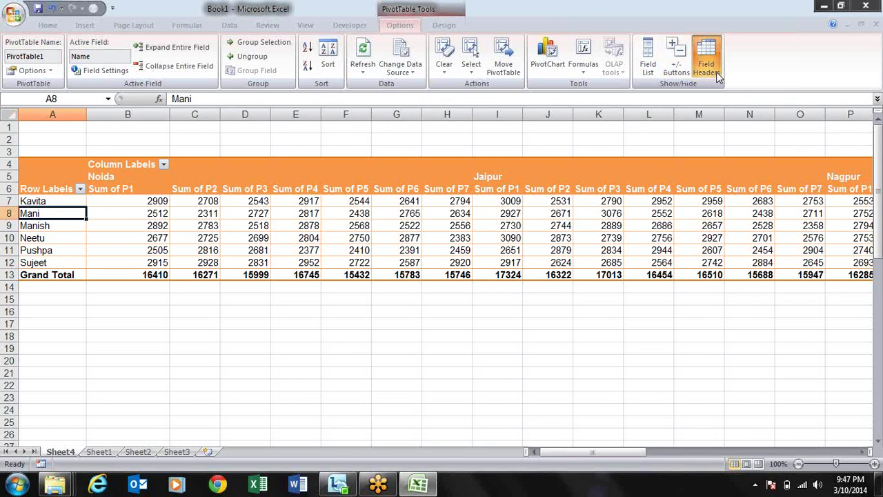
click(707, 68)
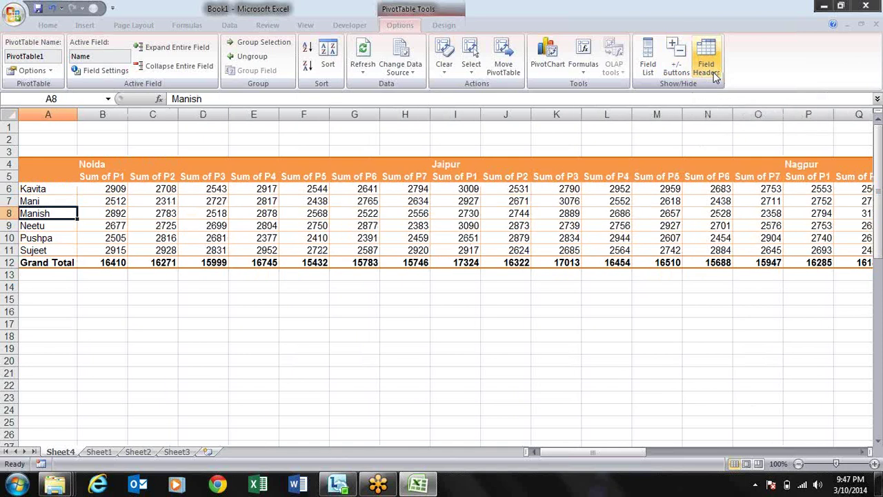
click(714, 75)
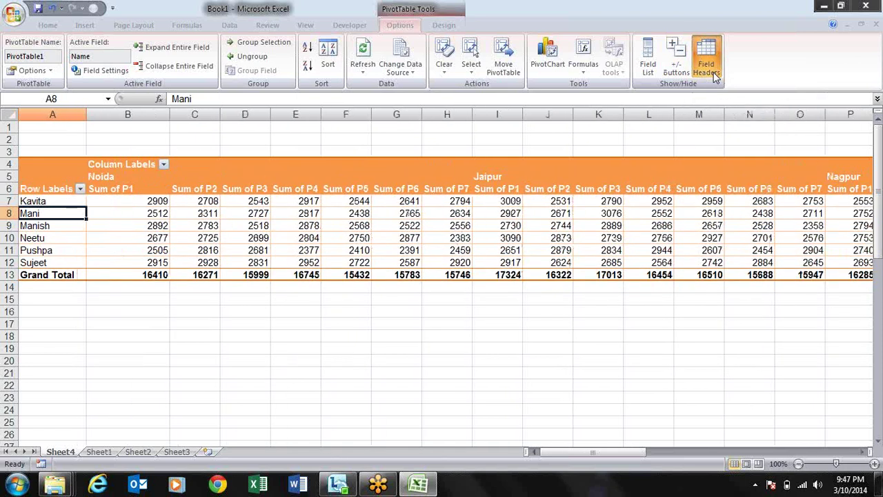
click(714, 75)
click(715, 74)
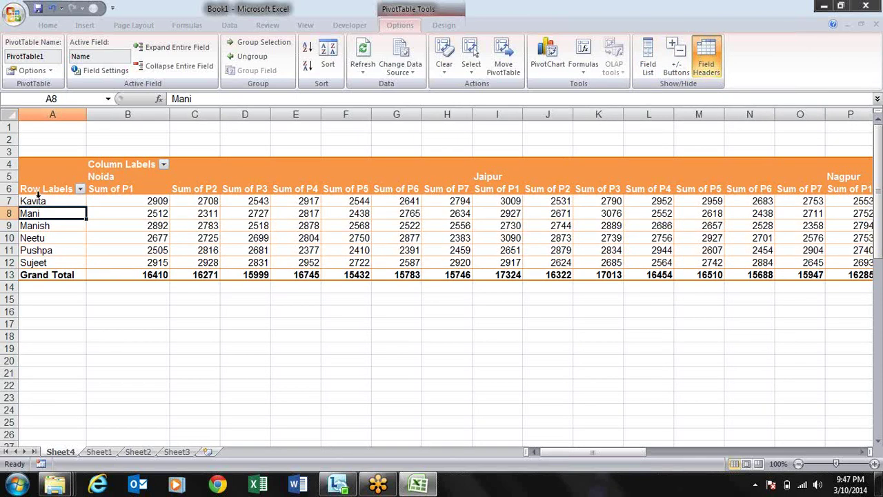
click(718, 72)
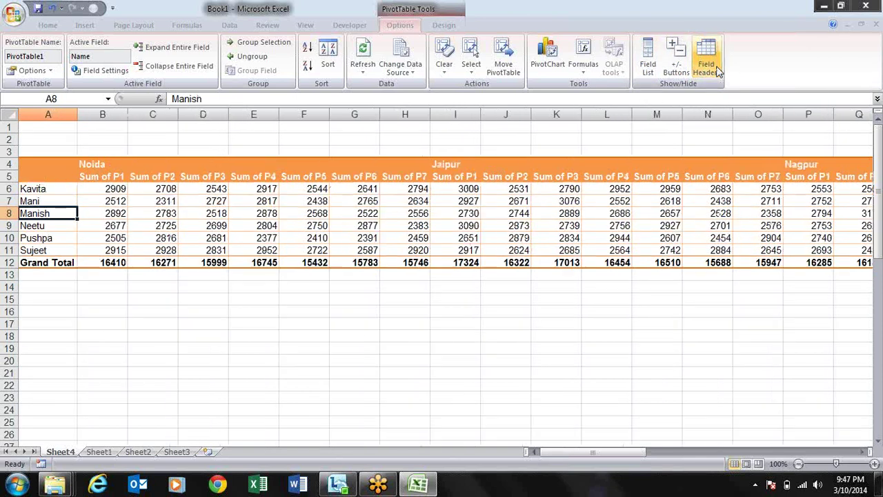
click(717, 73)
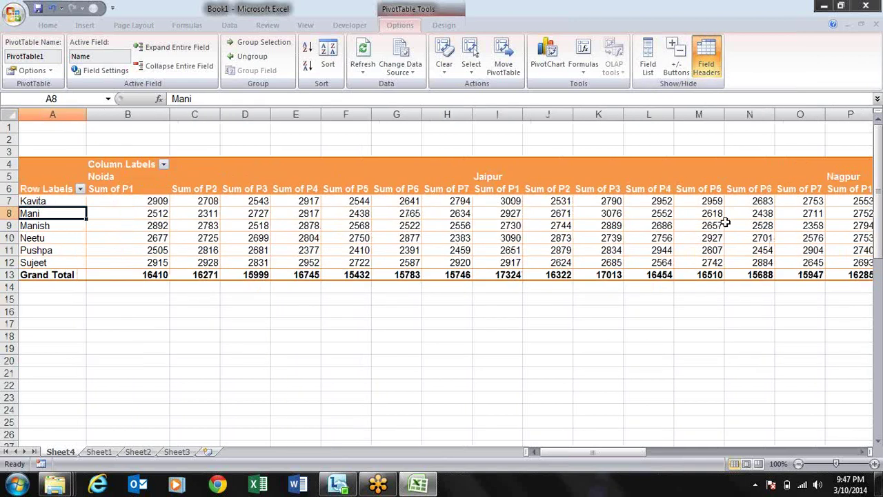
click(652, 69)
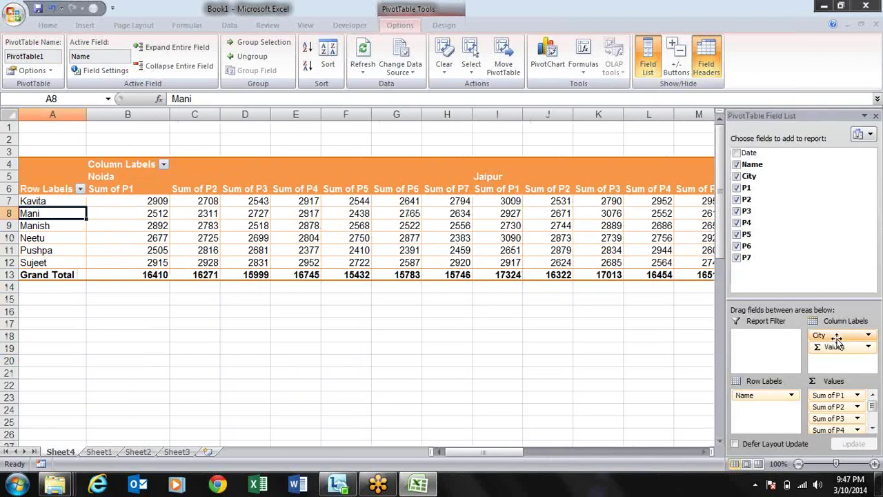
drag(837, 347, 759, 422)
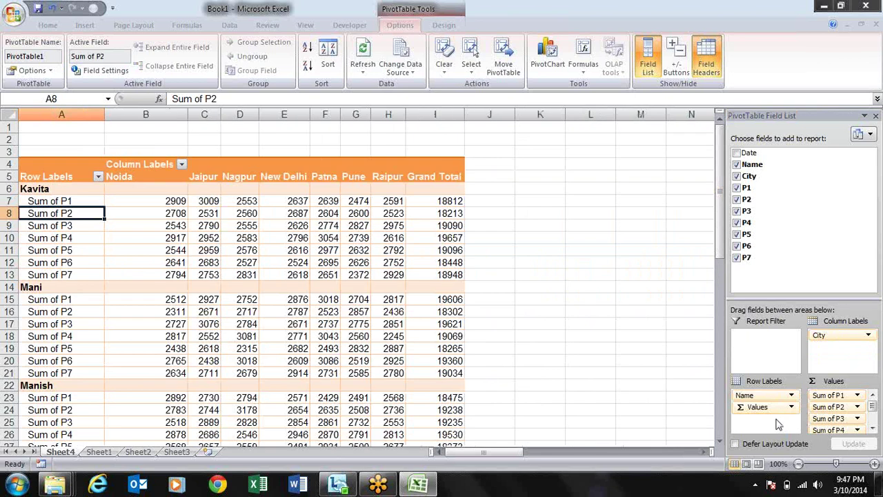
key(Right)
key(Right)
key(Right)
key(Right)
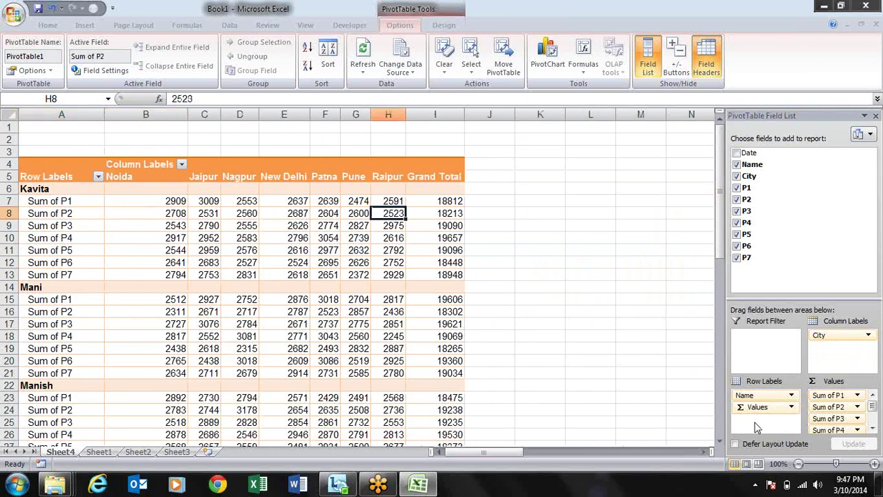
key(Left)
key(Left)
key(Left)
key(Left)
key(Down)
key(Down)
key(Down)
key(Down)
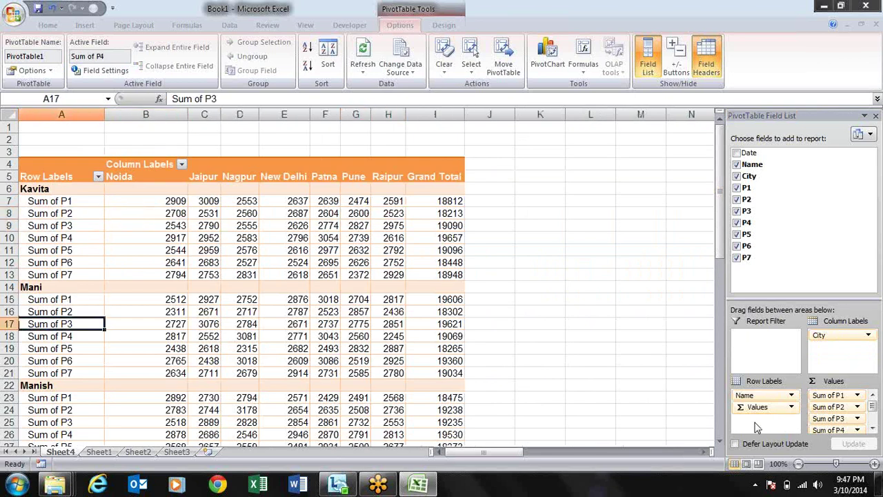
key(Up)
key(Up)
key(Up)
key(Up)
key(Up)
key(Up)
key(Down)
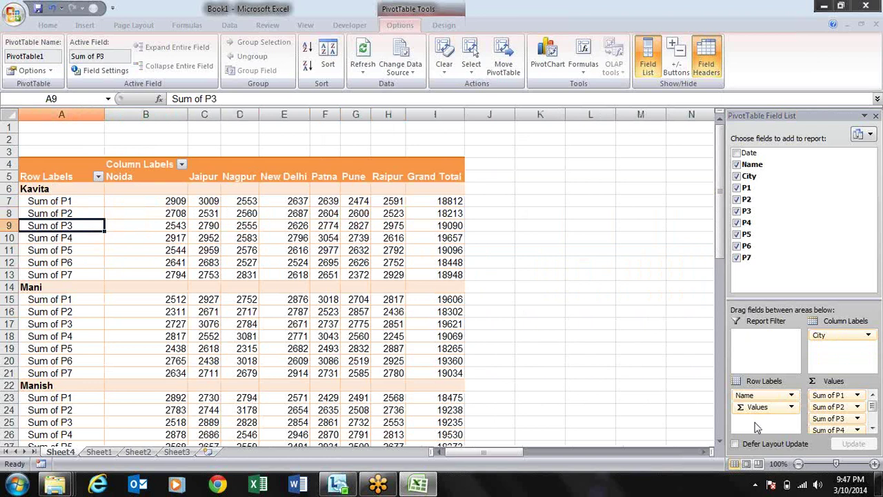
key(Right)
key(Down)
key(Down)
key(Down)
key(Down)
key(Down)
key(Down)
key(Down)
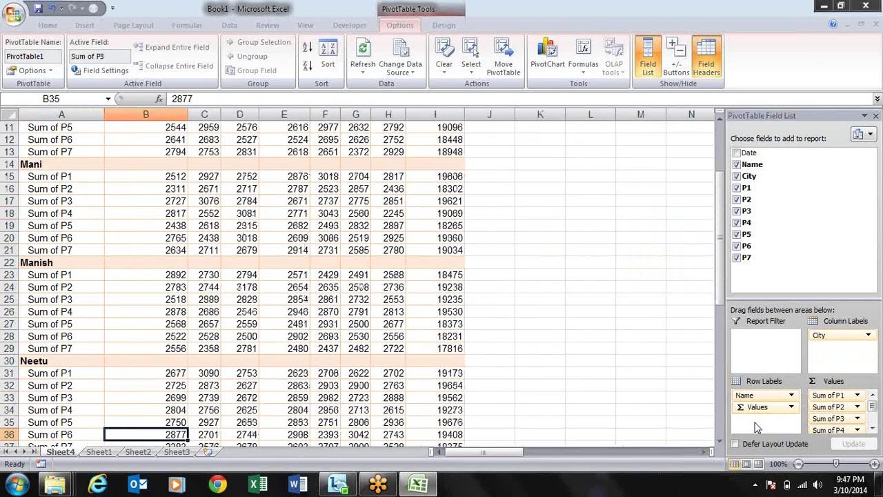
key(Down)
key(Down)
key(Down)
key(Down)
key(Down)
key(Down)
key(Up)
key(Up)
key(Up)
key(Up)
key(Up)
key(Up)
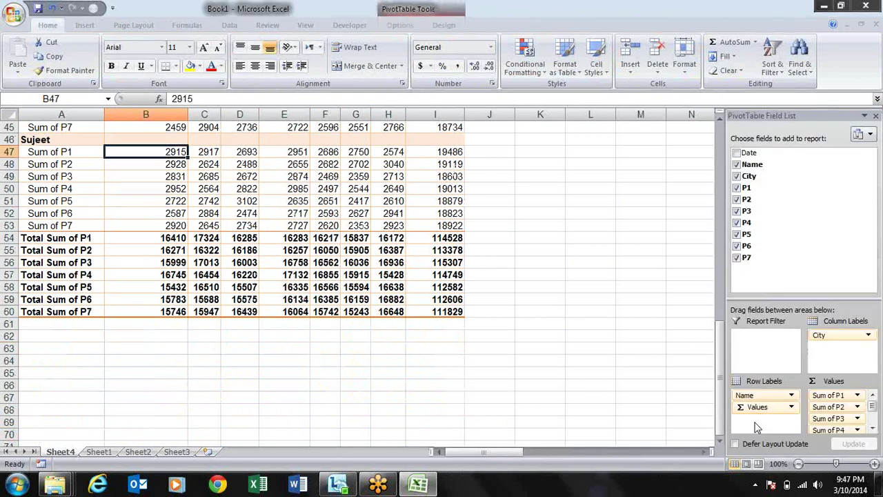
key(Up)
key(Up)
key(Up)
key(Up)
key(Up)
key(Up)
key(Up)
key(Up)
key(Up)
key(Down)
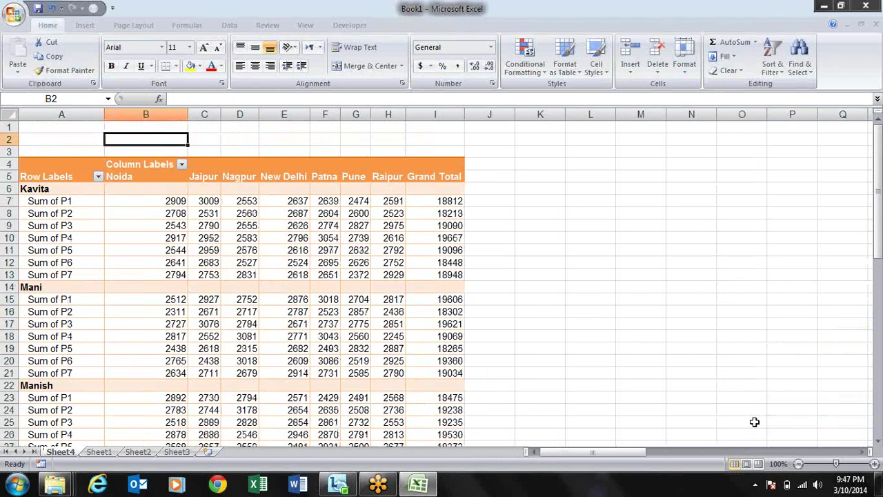
key(Down)
key(Down)
key(Down)
key(Down)
key(Down)
key(Down)
key(Down)
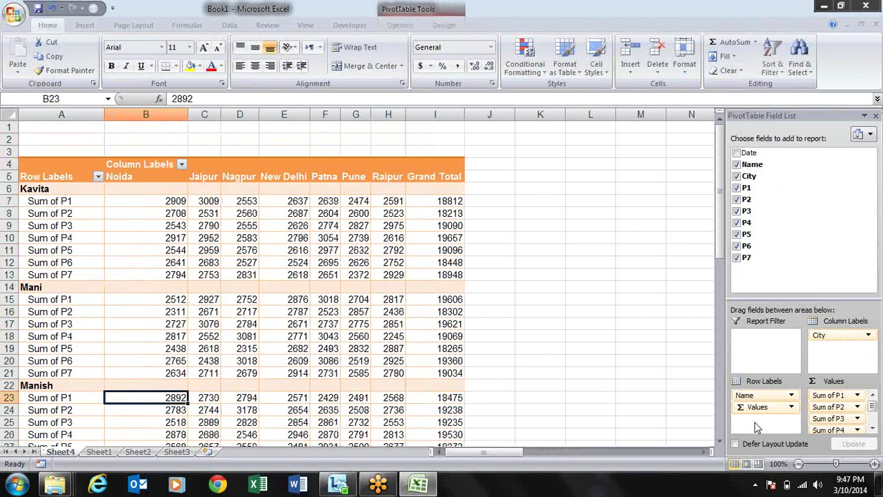
key(Down)
key(Down)
key(Down)
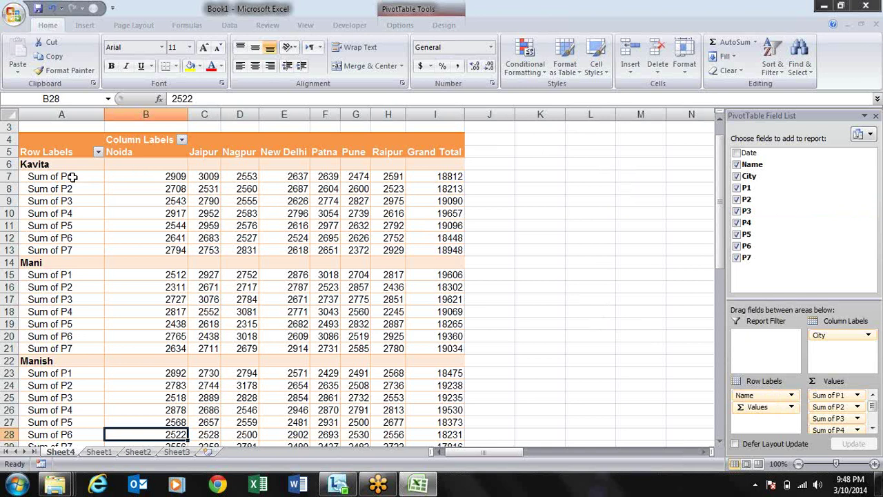
click(71, 176)
key(Down)
key(Down)
key(Down)
key(Down)
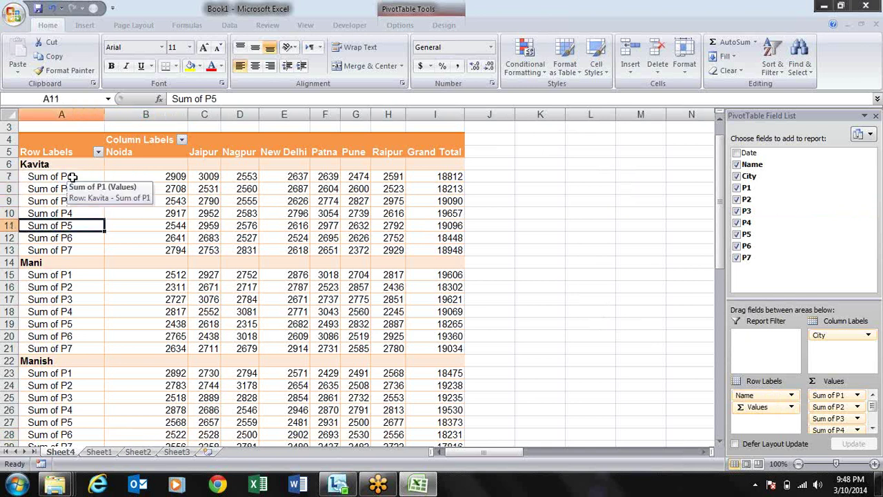
key(Down)
key(Down)
key(Up)
key(Up)
key(Up)
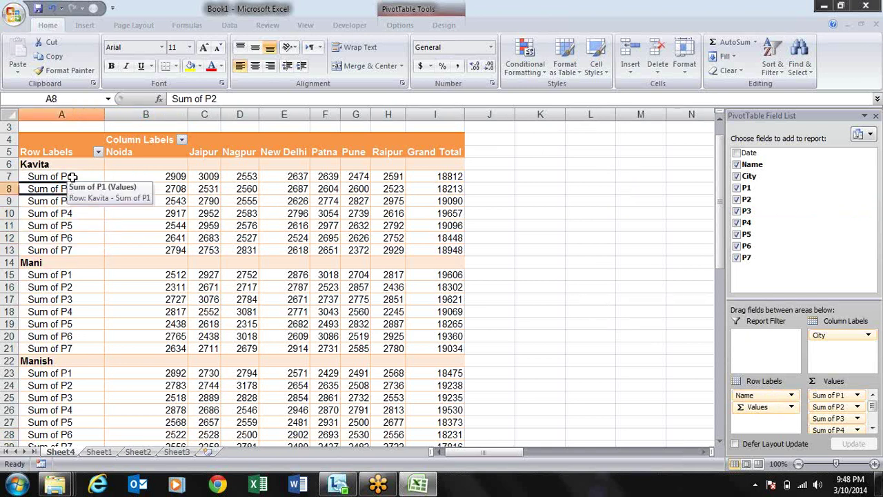
key(Right)
key(Up)
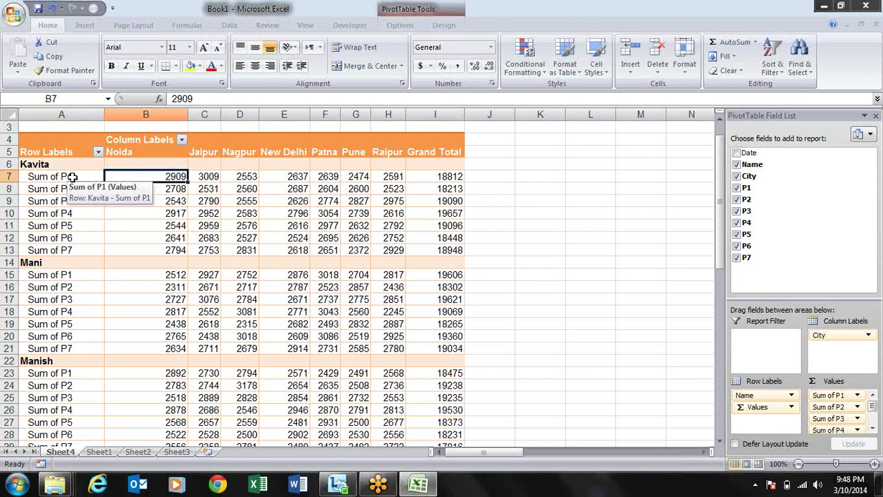
key(shift+Down)
key(shift+Down)
key(shift+Down)
key(shift+Down)
key(shift+Down)
key(shift+Down)
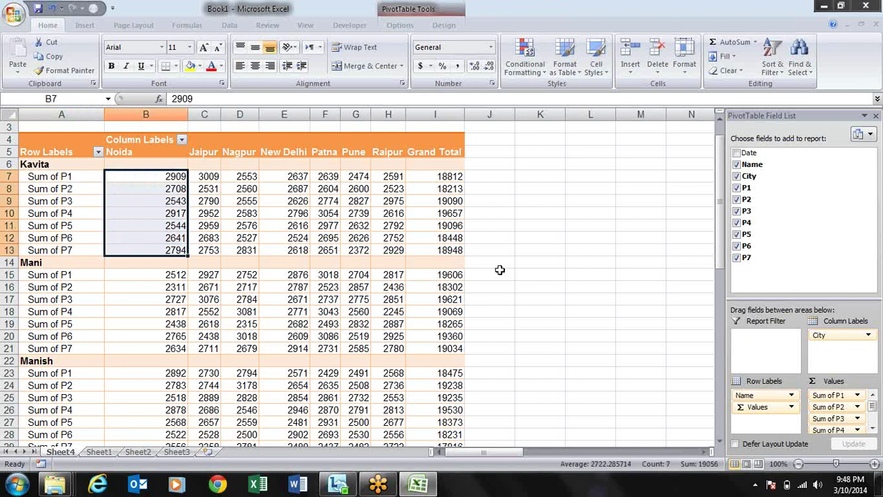
Move City to Report Filter and Σ Values to Column Labels, then view Sheet1's source data.
mouse_move(836, 335)
mouse_down()
mouse_move(755, 351)
mouse_move(773, 342)
mouse_up()
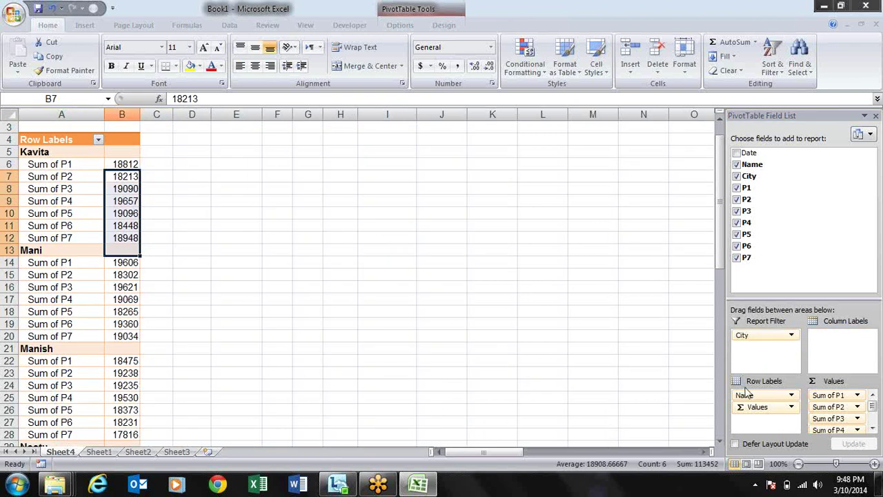
drag(758, 407, 793, 364)
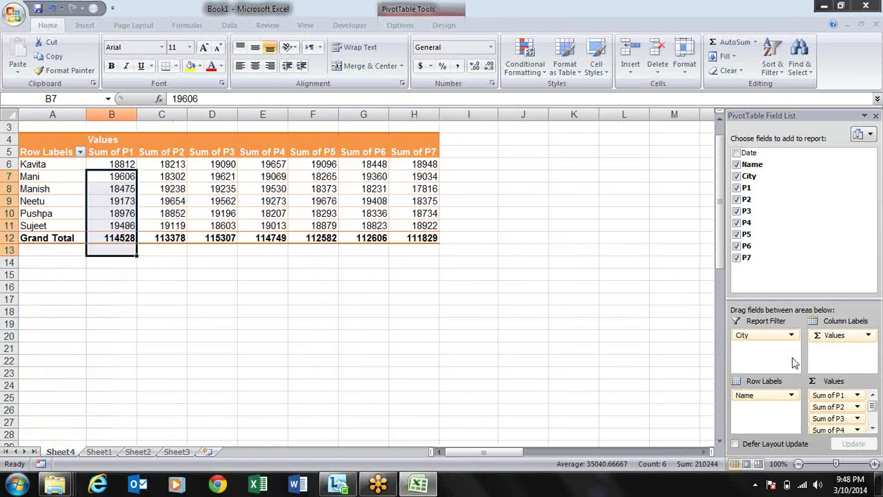
key(Up)
key(Up)
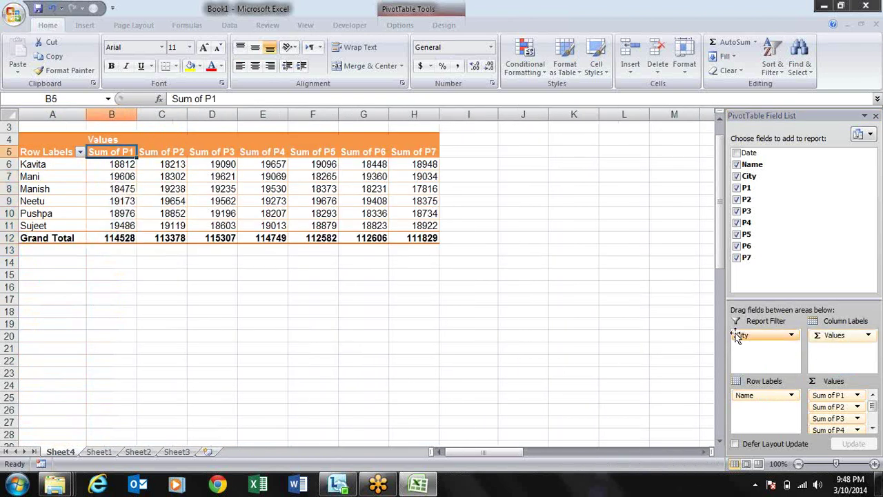
key(Down)
key(Down)
key(Up)
key(Up)
key(Right)
key(Right)
key(Right)
key(Right)
key(Right)
key(Right)
key(Right)
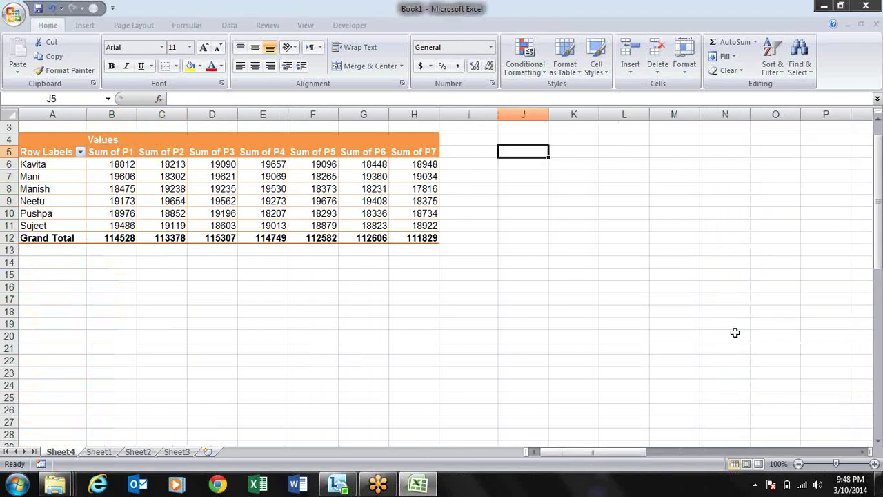
key(Left)
key(Left)
key(Right)
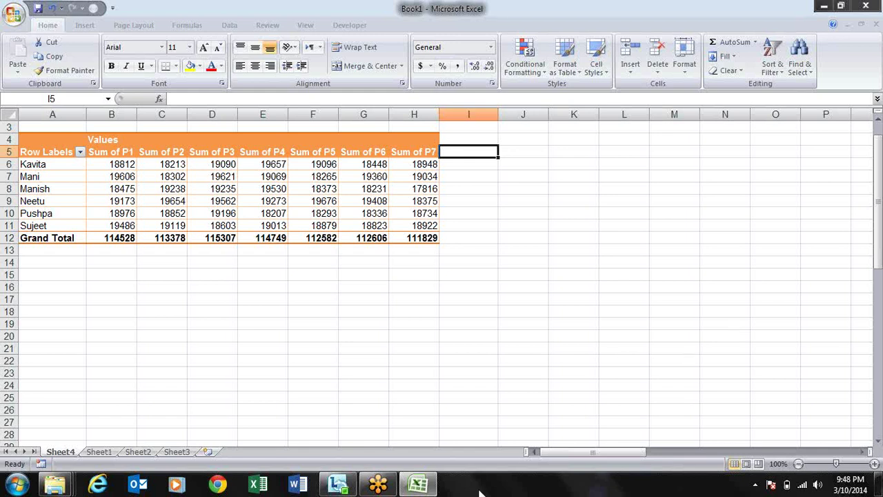
click(99, 453)
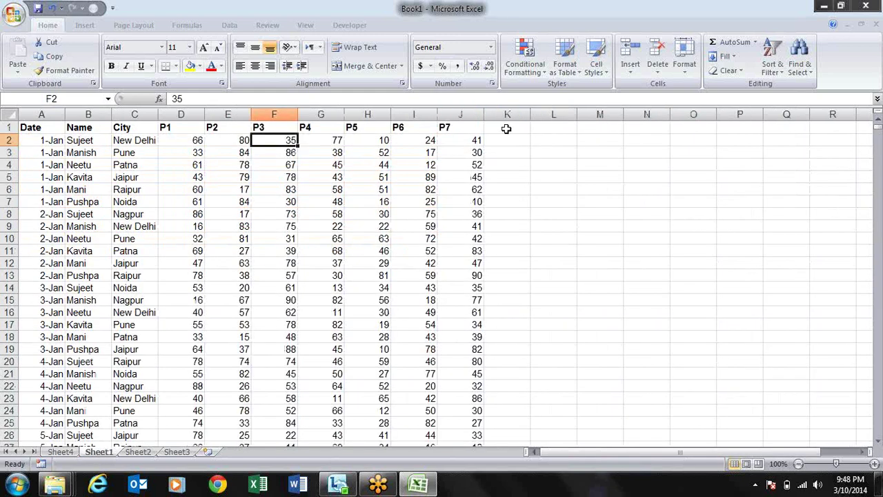
click(504, 130)
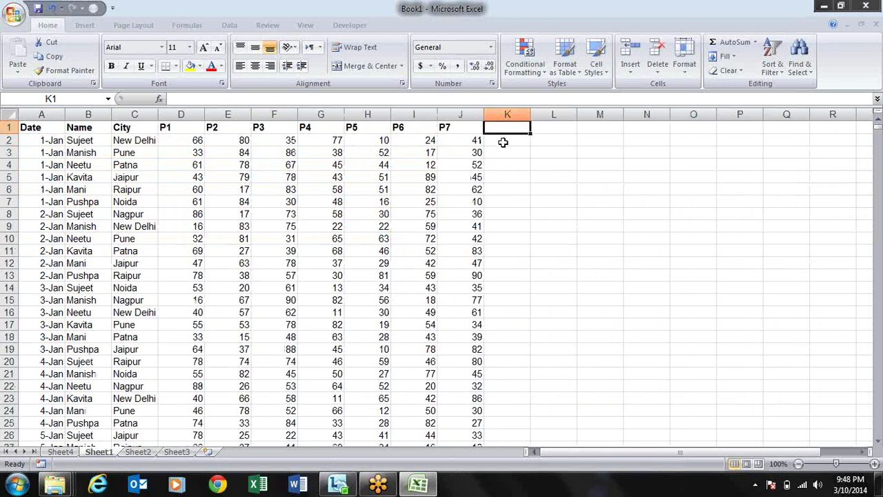
Back on Sheet4's pivot table, choose Options > Formulas > Calculated Field.
click(60, 453)
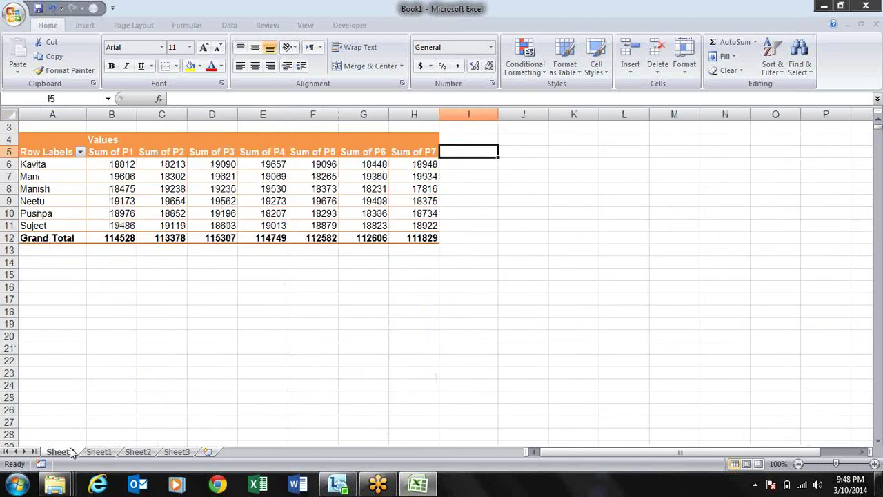
click(291, 205)
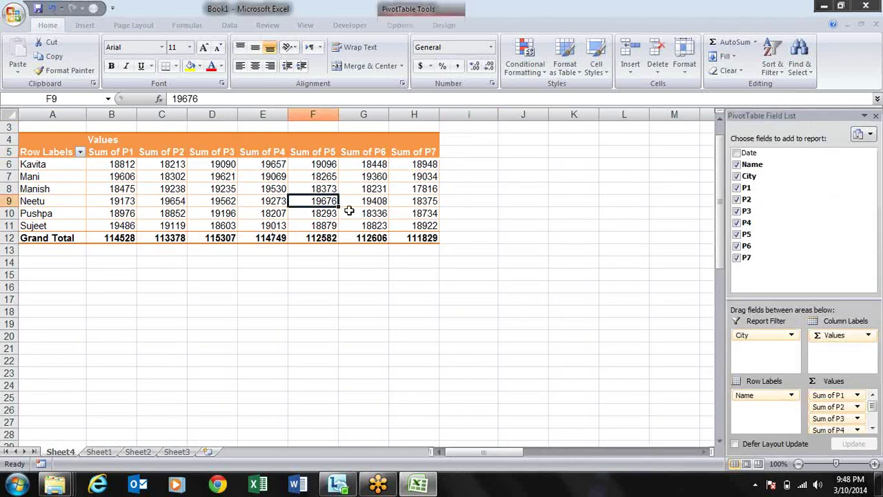
click(401, 26)
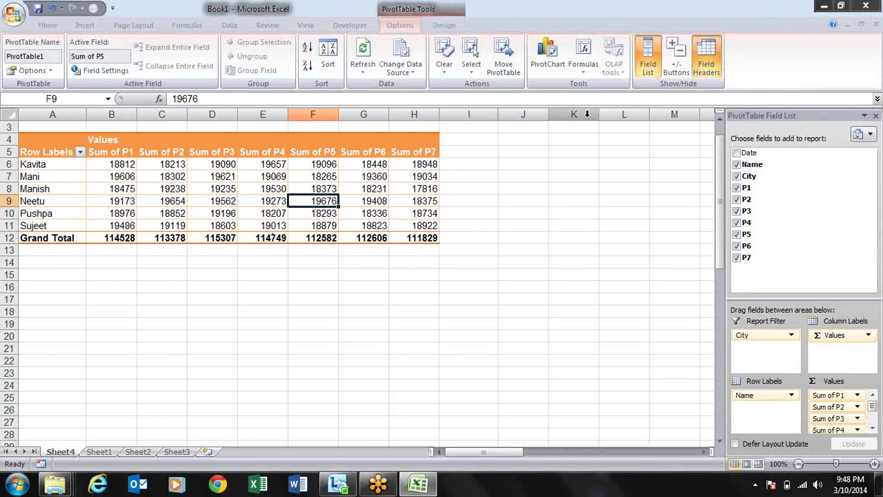
click(585, 73)
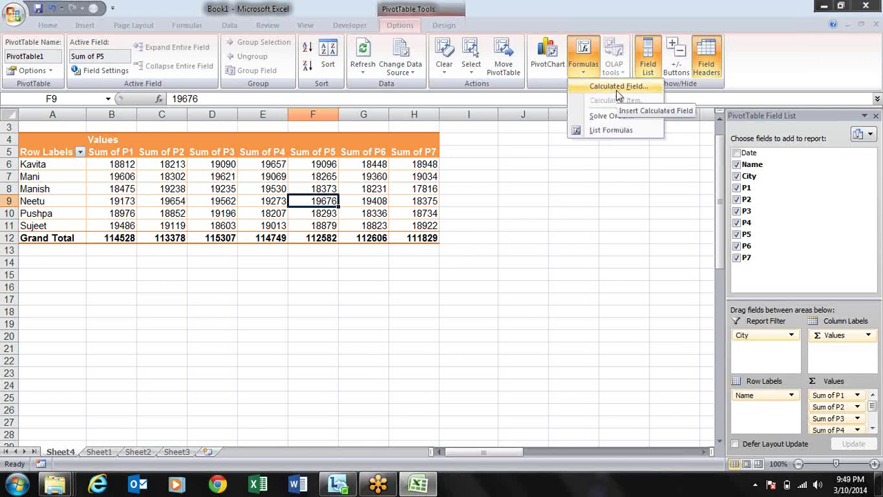
click(618, 87)
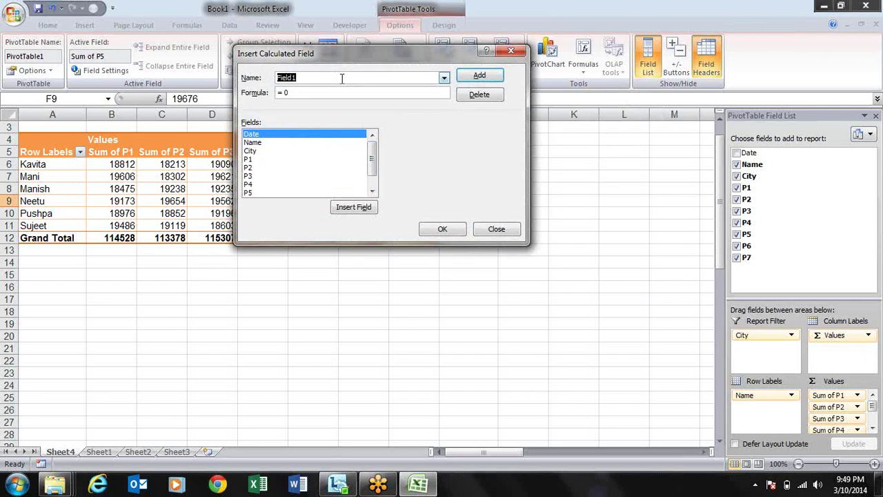
Name the calculated field Total Sales and insert fields P1 through P5 into its formula.
text(Total Sales)
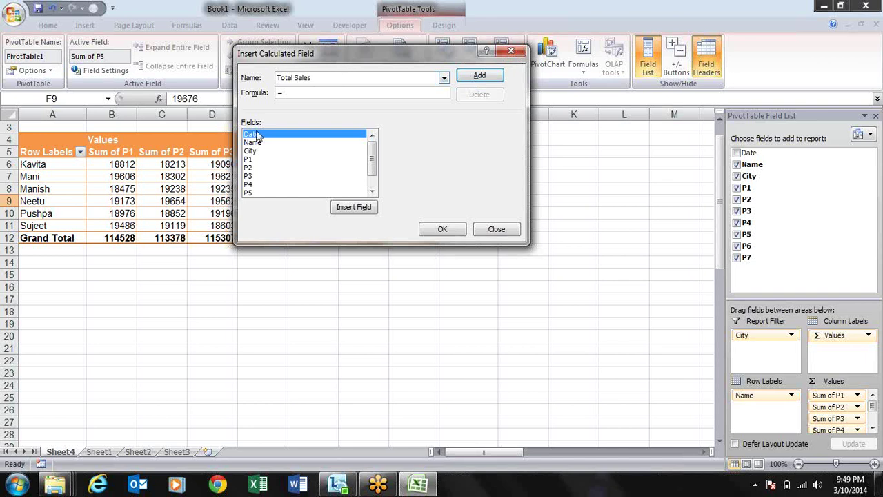
click(252, 159)
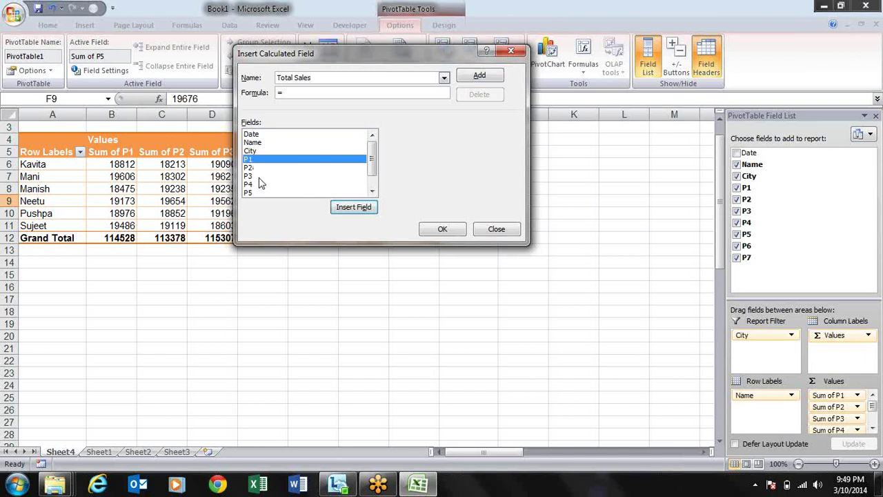
click(359, 207)
click(334, 92)
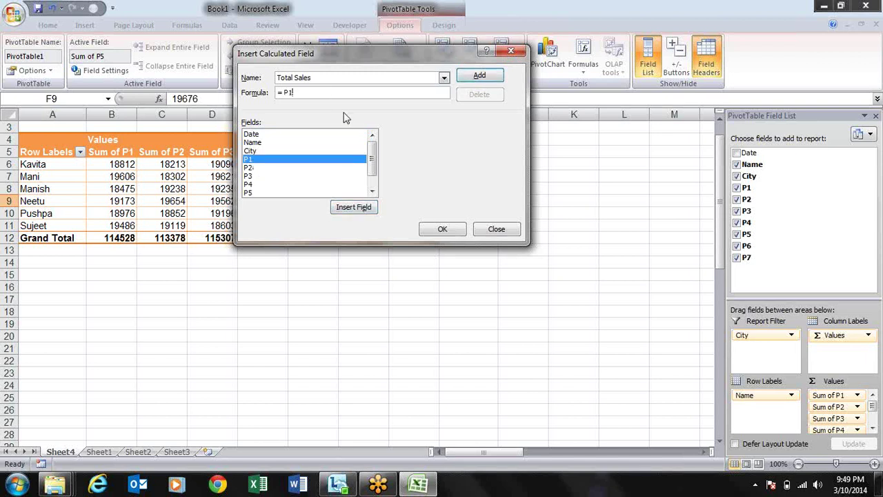
click(250, 167)
click(342, 211)
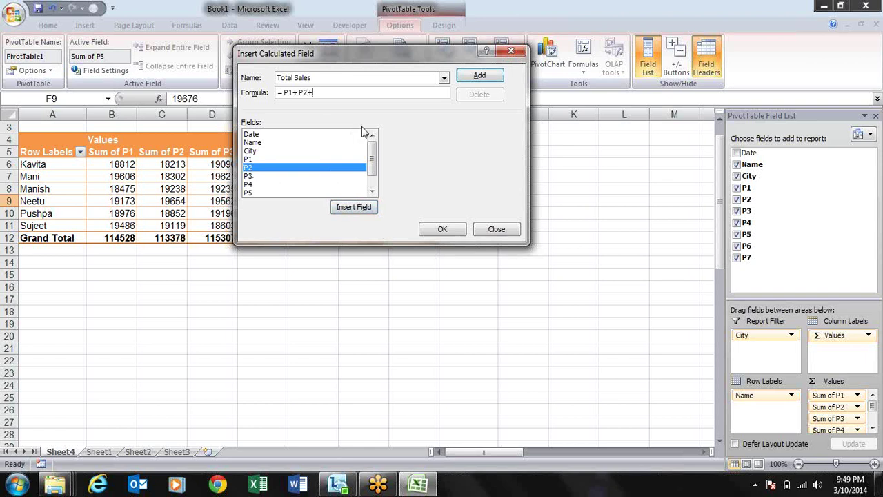
click(251, 176)
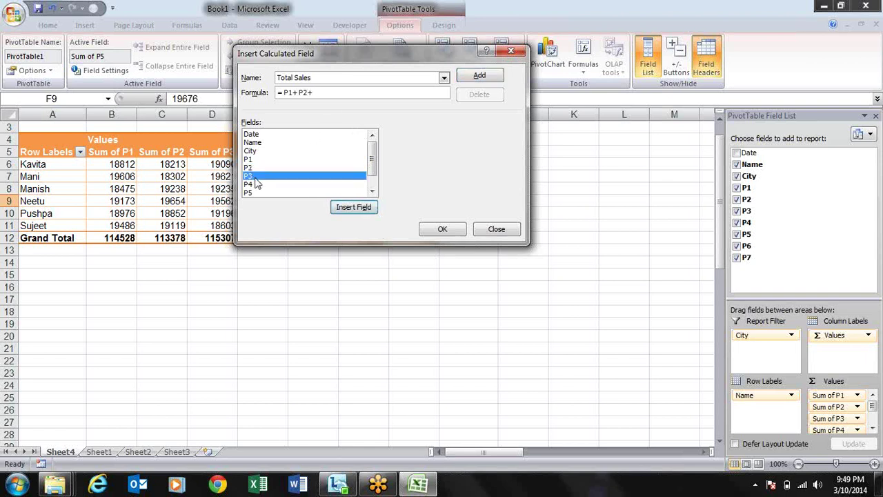
click(340, 210)
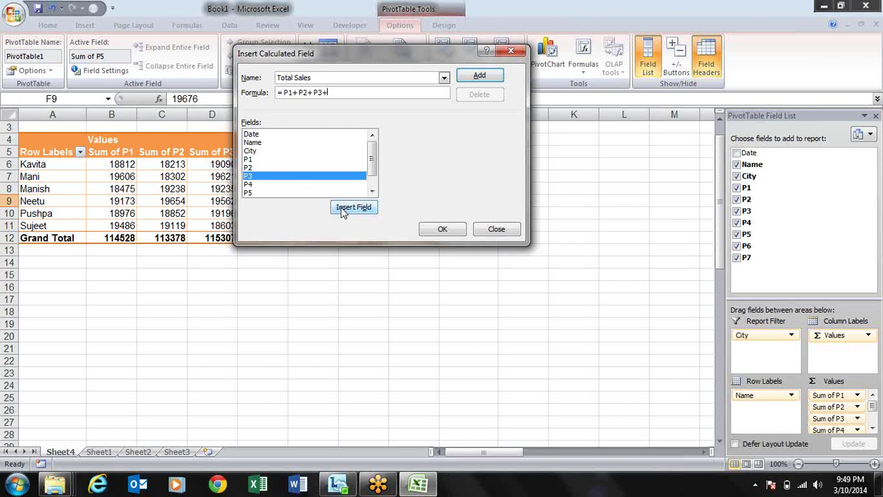
click(250, 184)
click(358, 208)
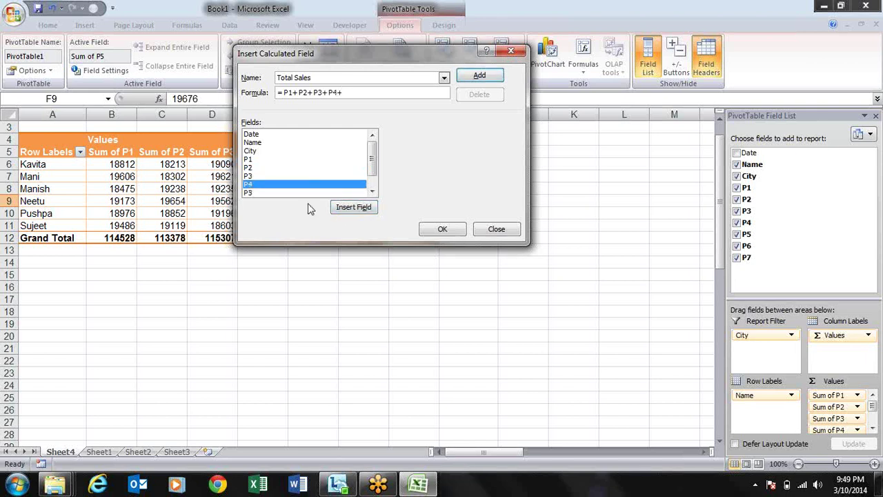
click(251, 192)
click(365, 210)
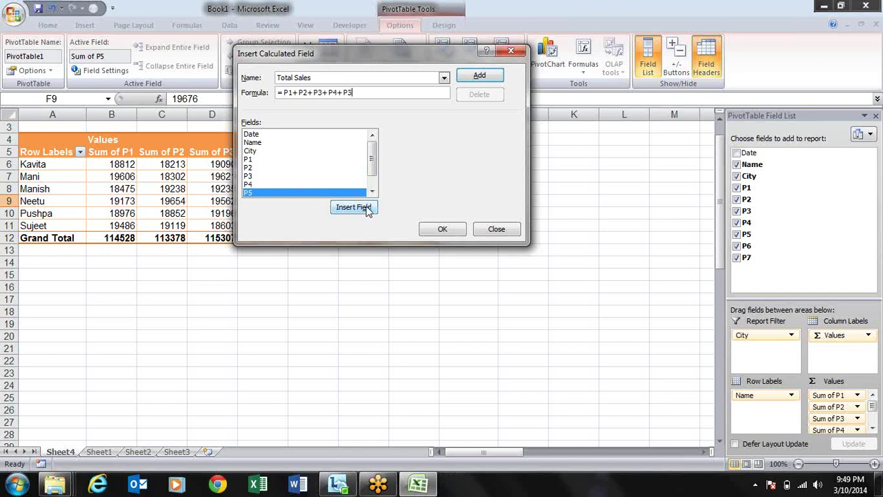
Add P6 and P7 to complete the formula =P1+P2+P3+P4+P5+P6+P7.
click(373, 192)
click(372, 192)
text(+)
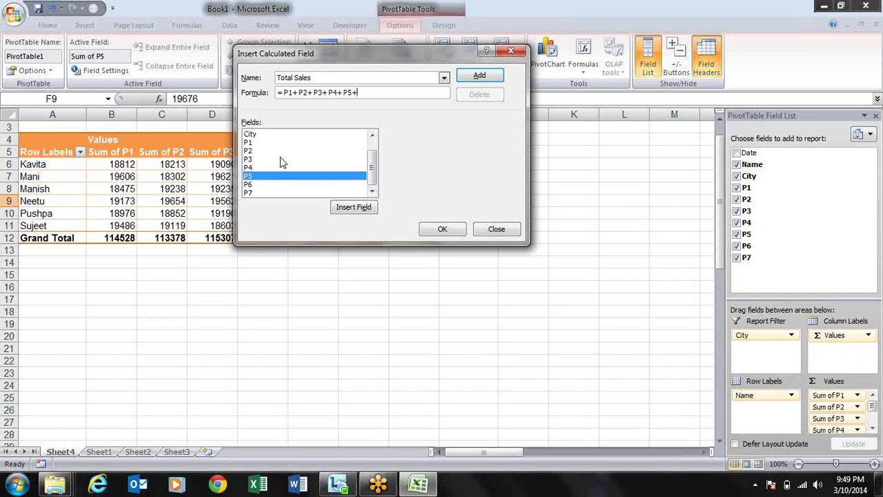
click(249, 185)
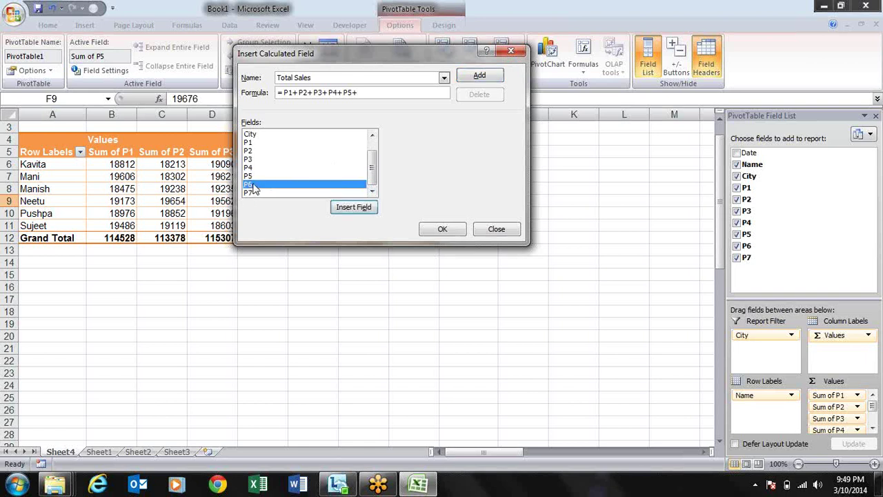
click(348, 209)
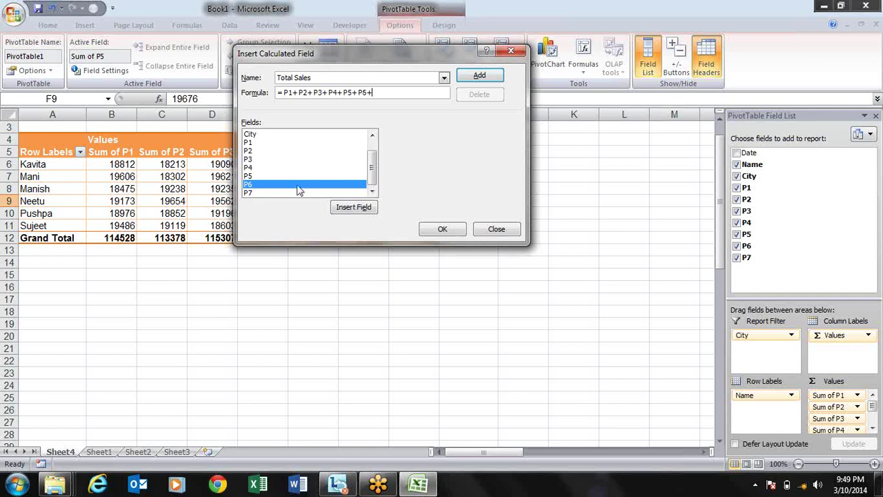
click(247, 188)
click(247, 193)
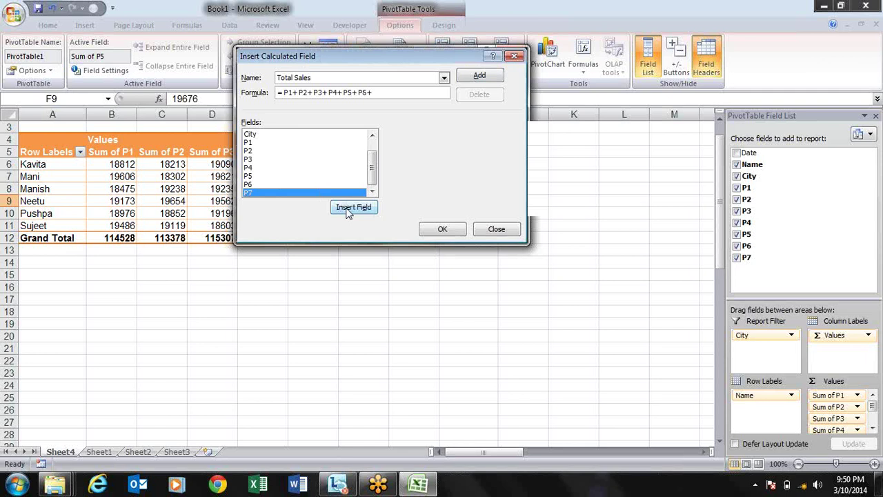
click(349, 212)
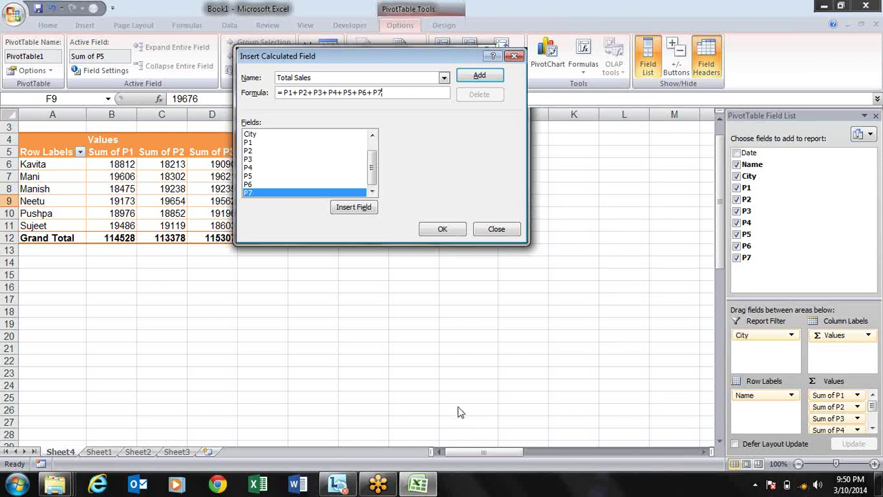
click(805, 486)
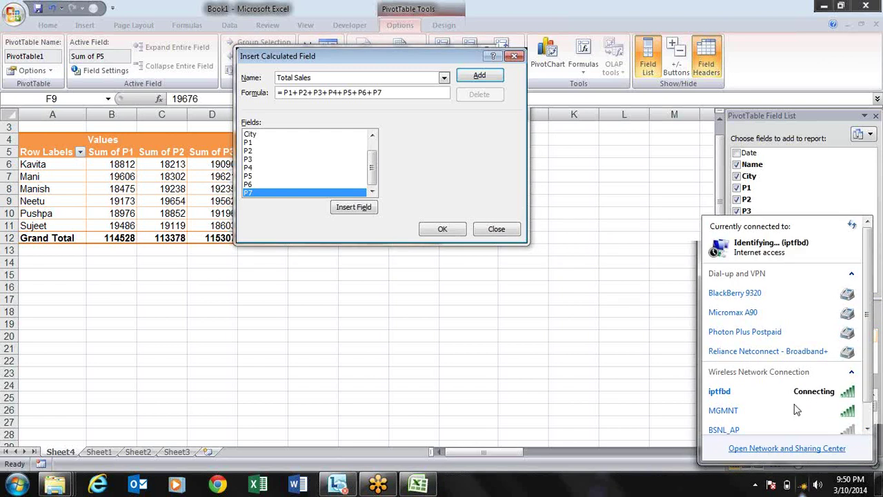
click(642, 322)
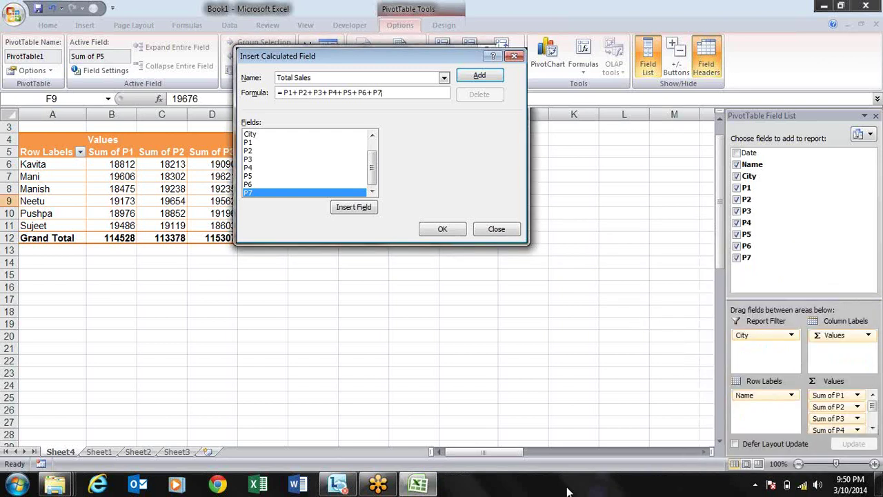
click(227, 485)
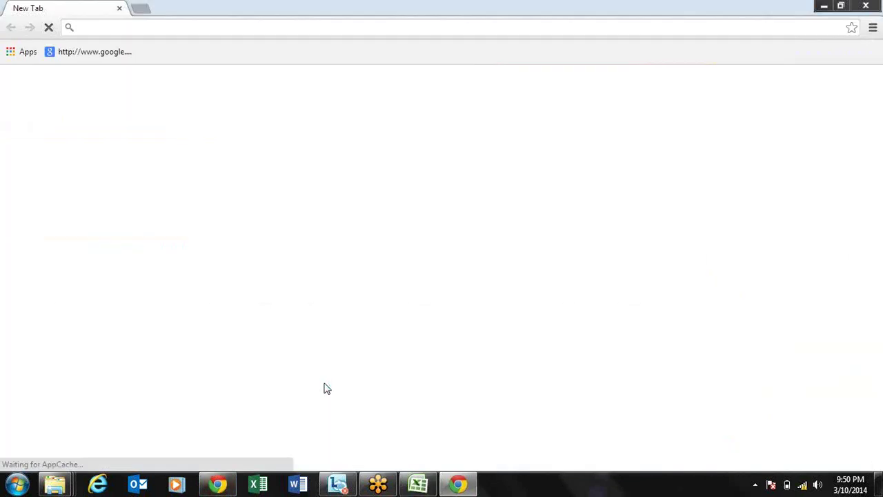
text(go)
key(Return)
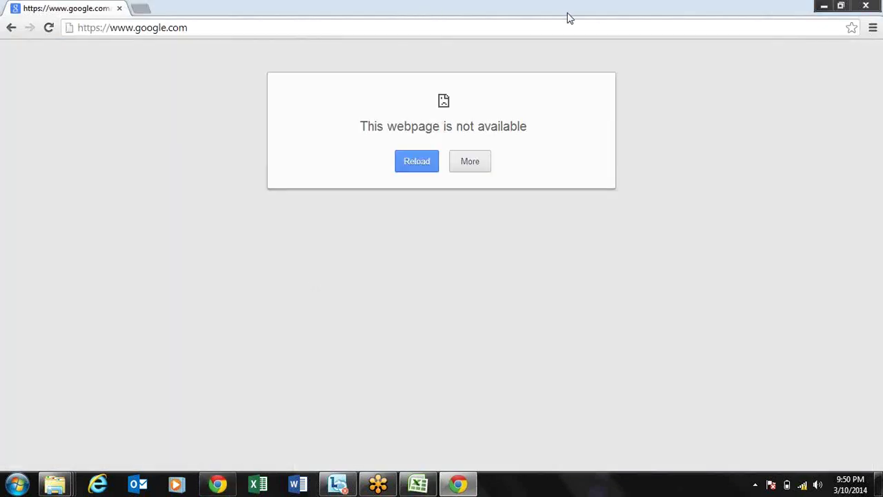
click(550, 29)
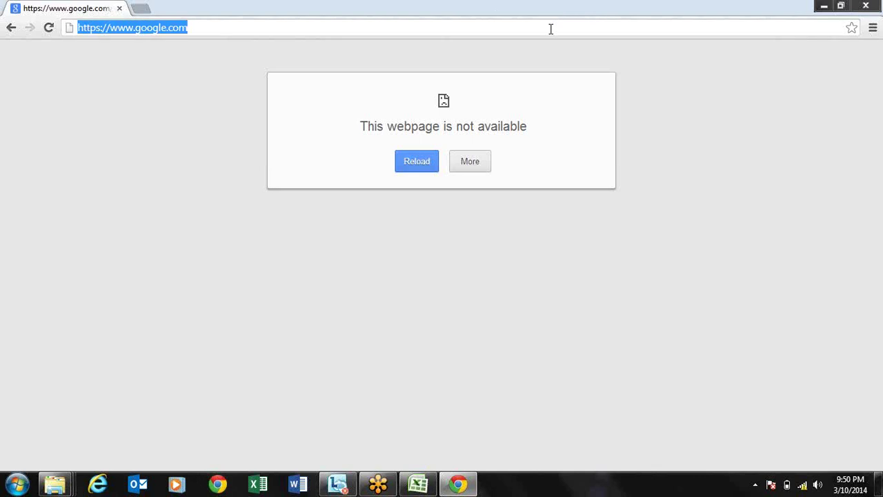
key(Return)
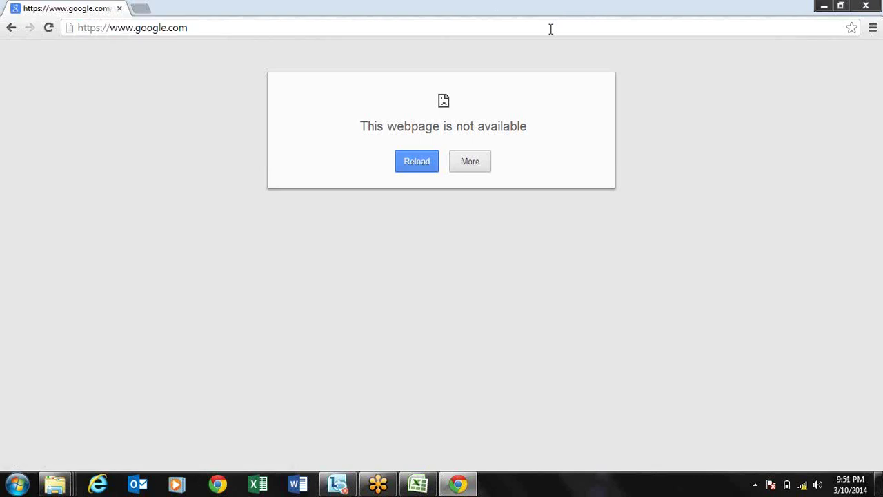
key(Return)
key(Return)
click(551, 28)
key(Return)
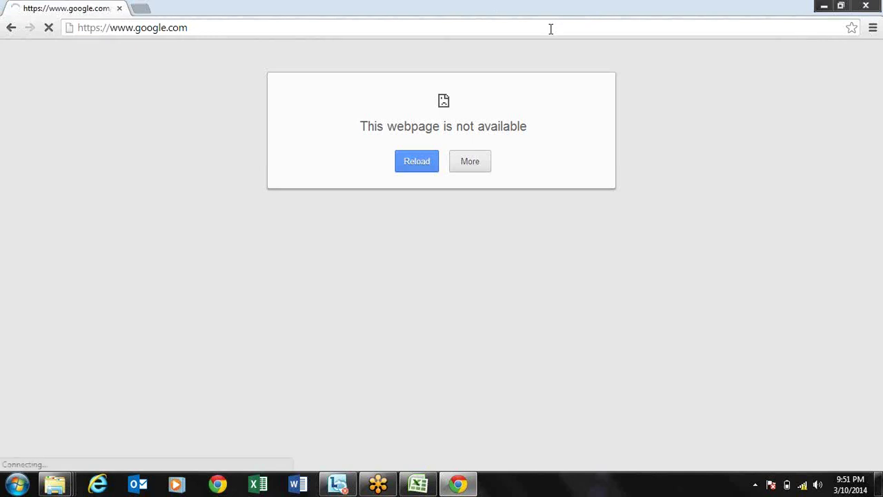
click(551, 28)
key(Return)
click(551, 28)
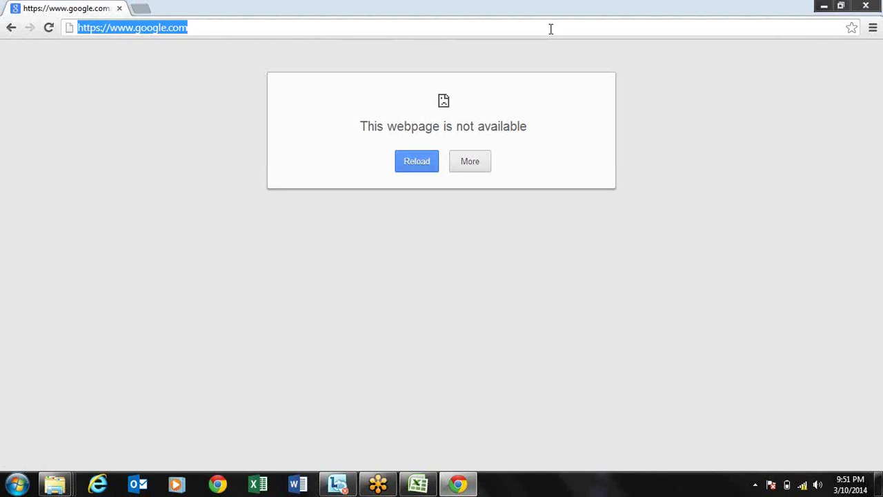
key(Return)
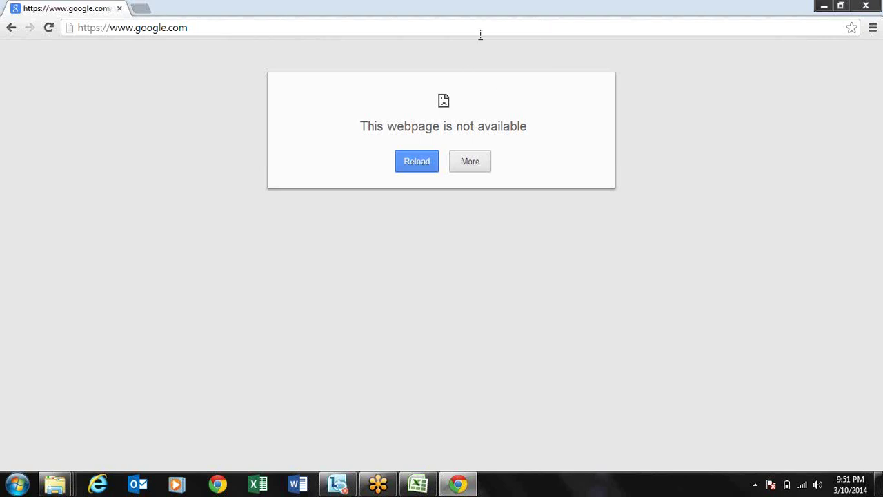
click(463, 23)
key(Return)
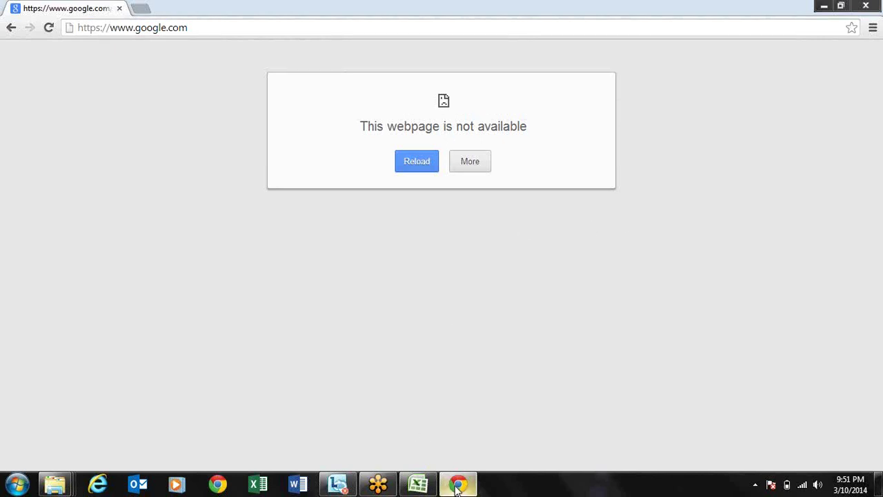
click(419, 485)
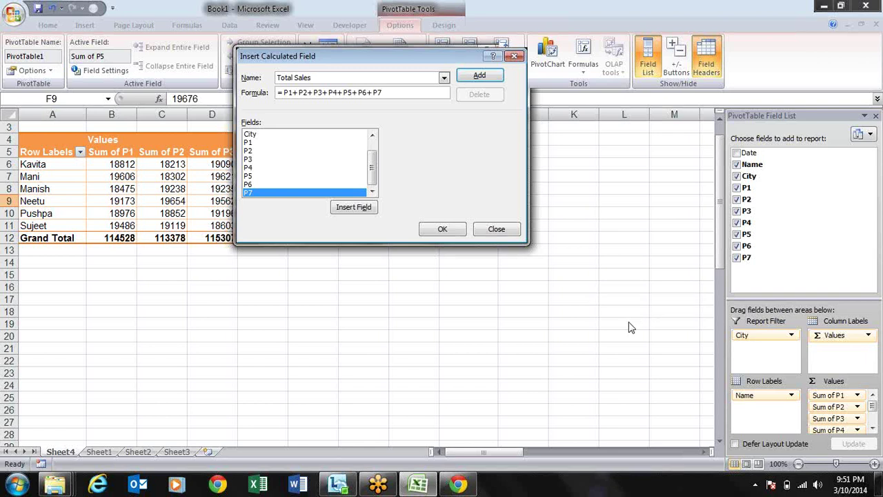
Check the Total Sales name and formula, then add it as a calculated field (grand total 794979).
click(687, 212)
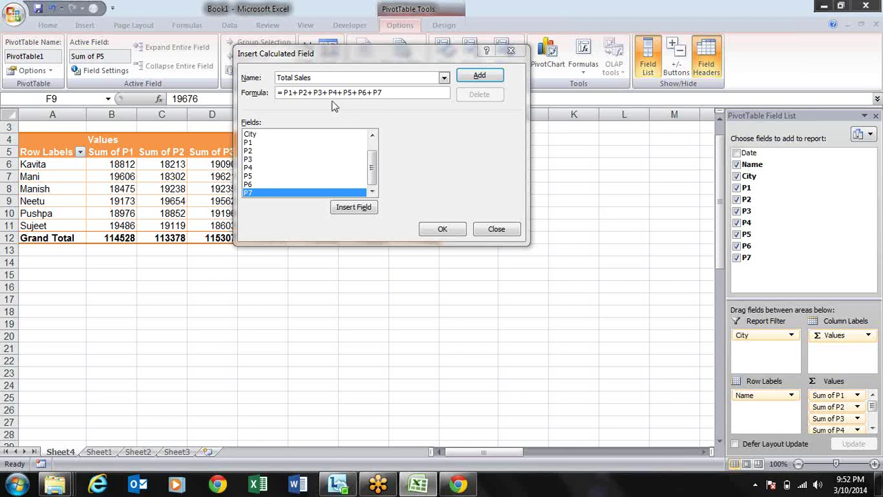
click(294, 93)
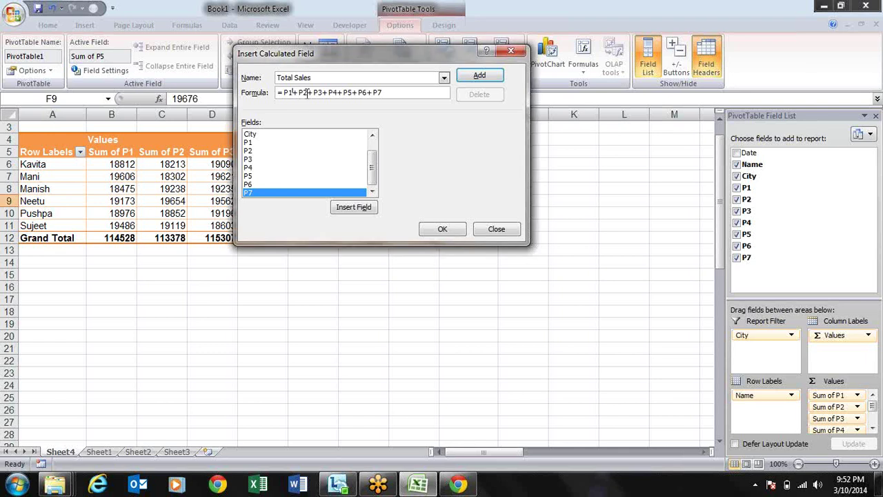
click(309, 92)
click(335, 77)
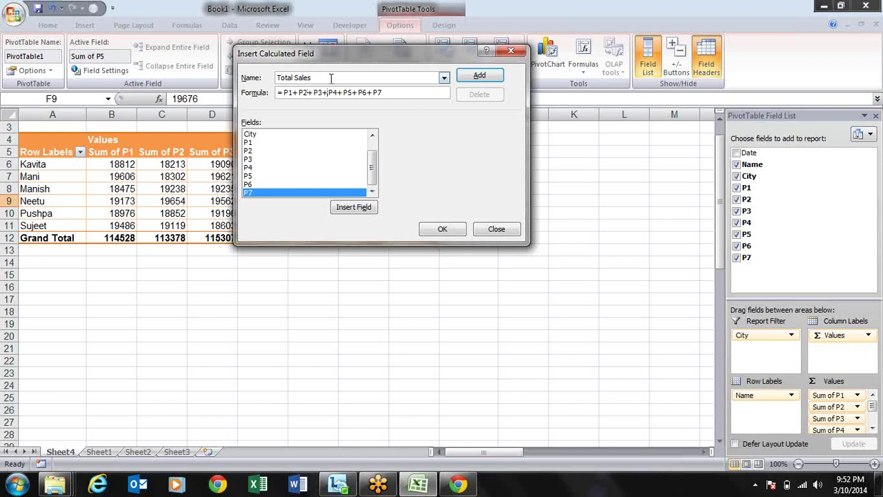
click(490, 81)
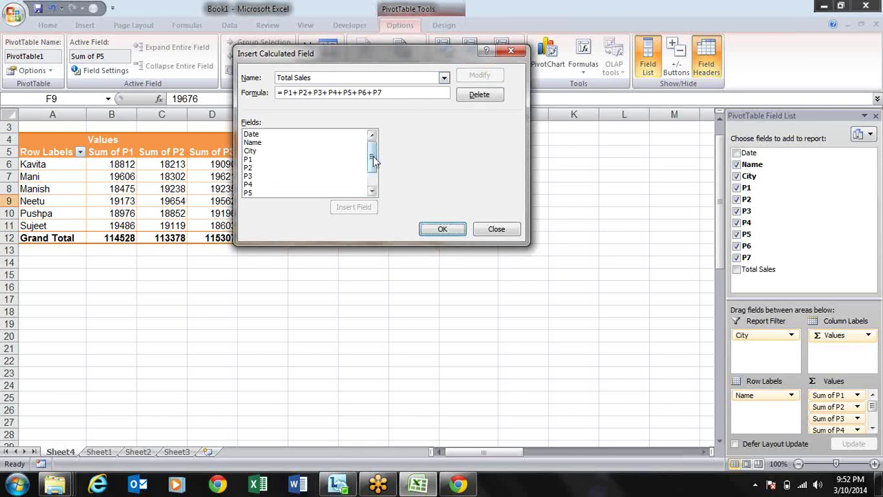
drag(374, 160, 368, 240)
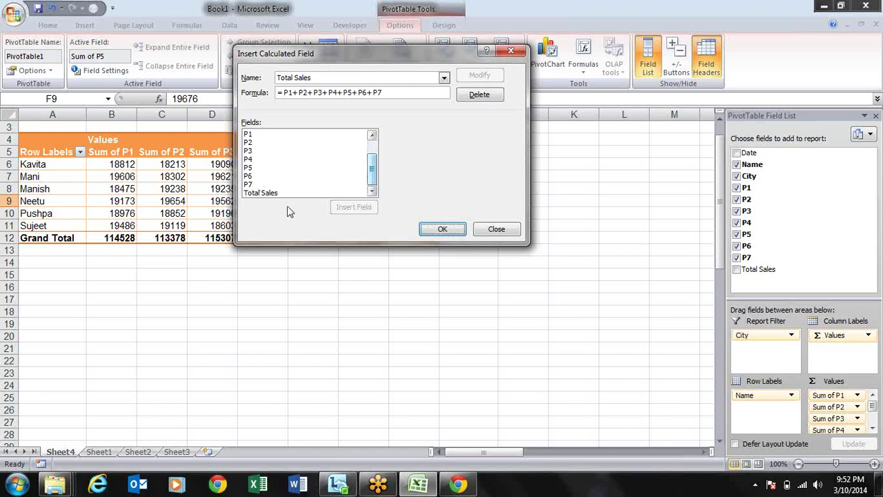
click(445, 229)
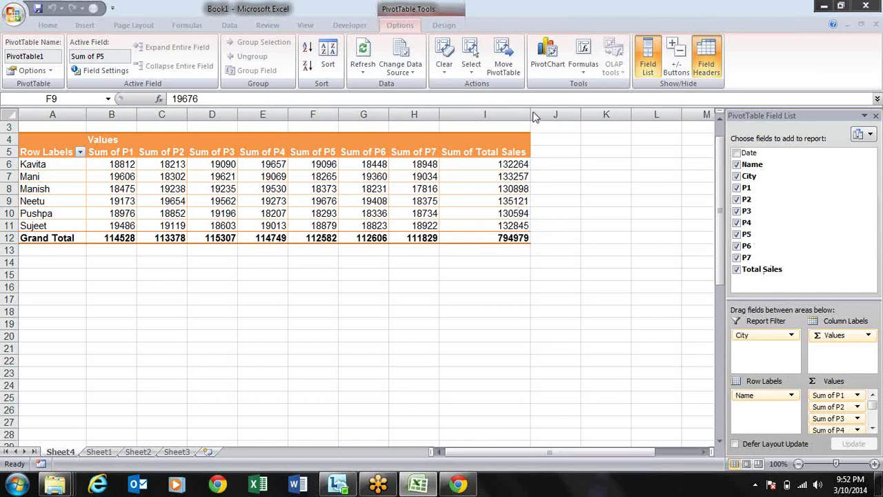
Narrow column I to fit the Sum of Total Sales numbers.
click(502, 176)
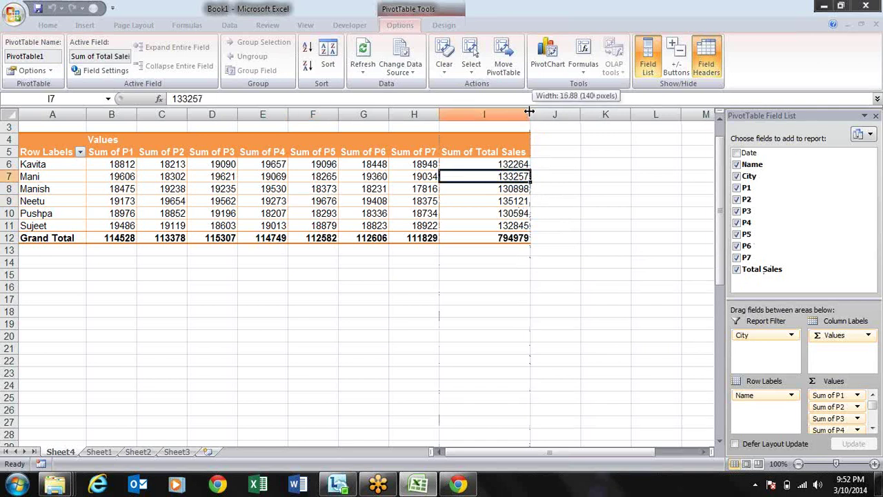
drag(531, 112, 502, 112)
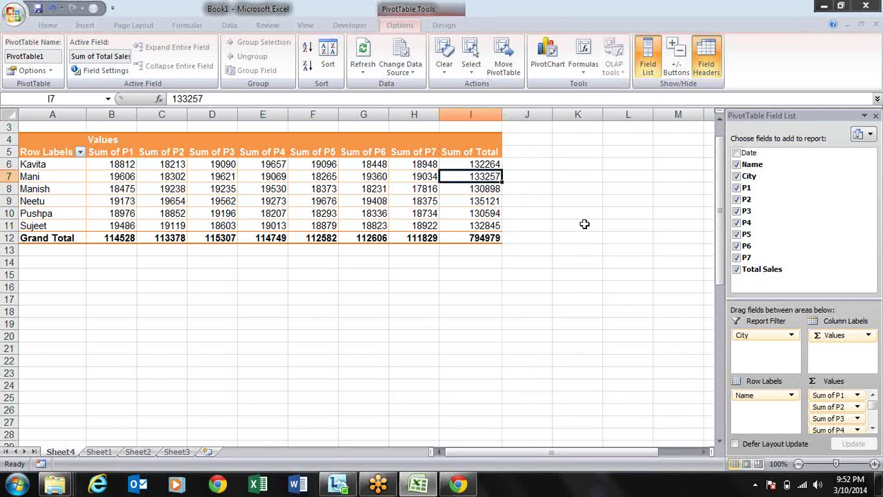
key(Left)
key(Left)
key(Left)
Step through Mani's row values and down the names, then bring up the pivot Formulas options.
key(Left)
key(Left)
key(Left)
key(Right)
key(Right)
key(Right)
key(Right)
key(Up)
key(Down)
key(Left)
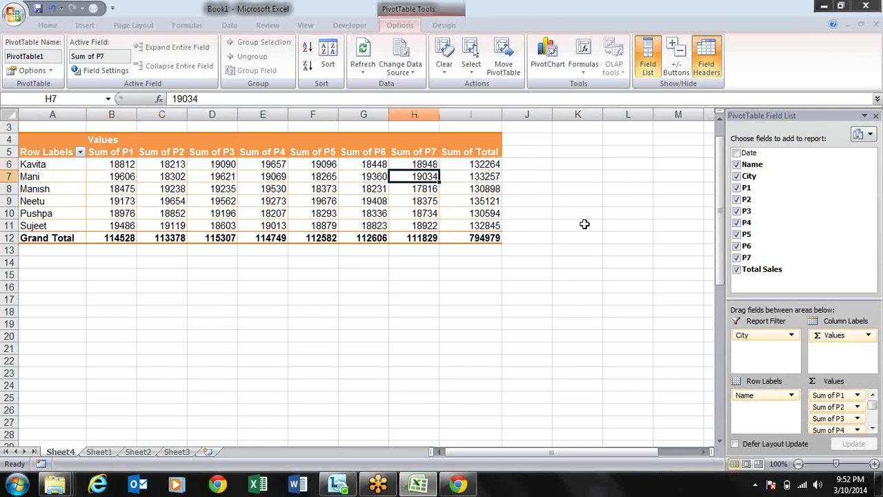
key(Right)
key(Left)
key(Left)
key(Left)
key(Left)
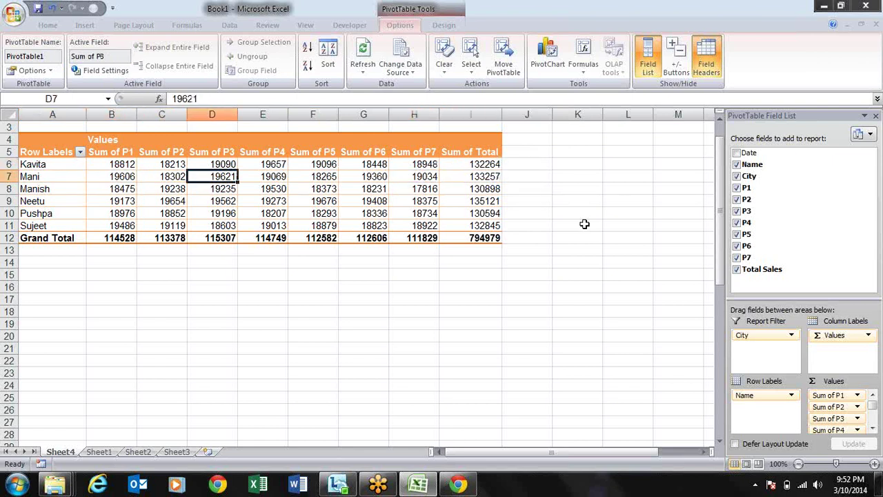
key(Right)
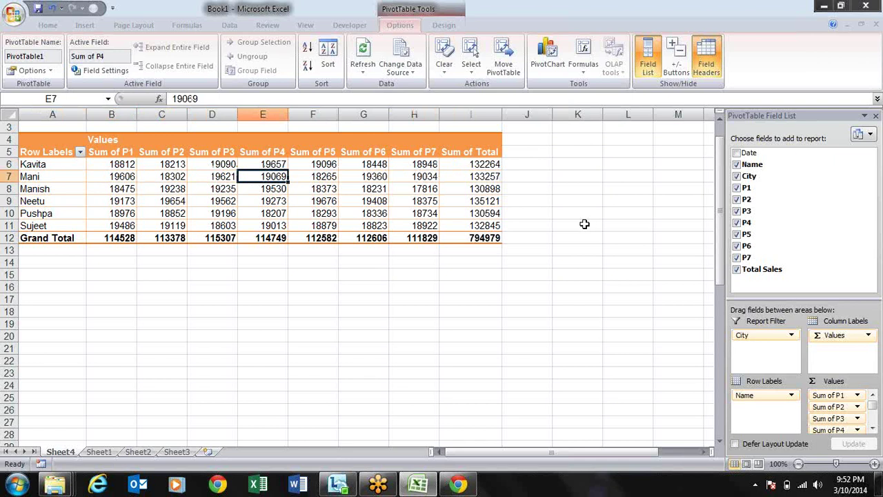
key(Left)
key(Left)
key(Left)
key(Left)
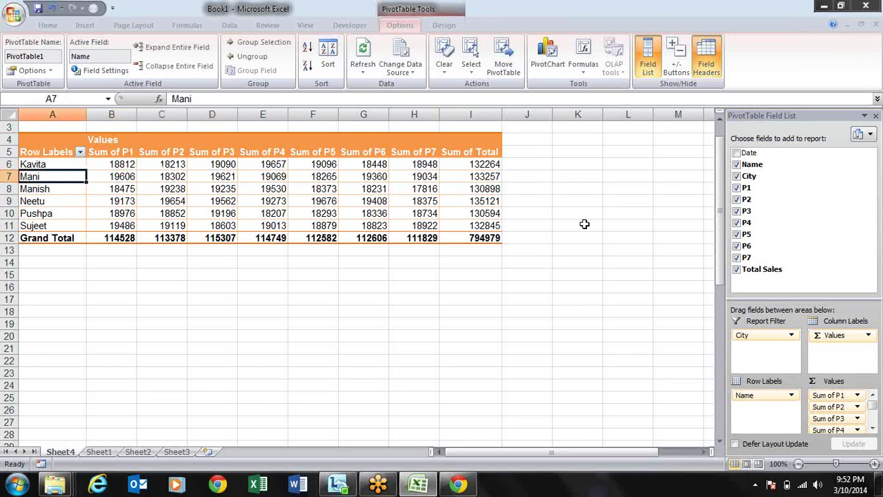
key(Down)
key(Down)
key(Down)
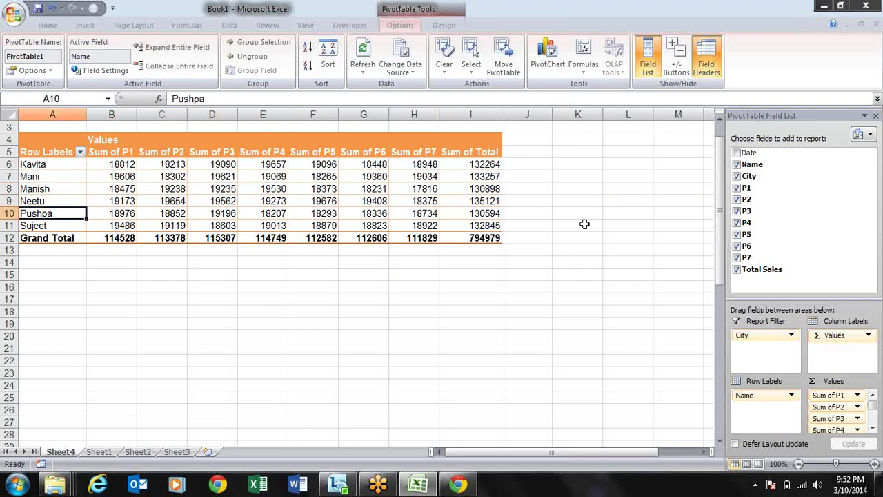
click(583, 63)
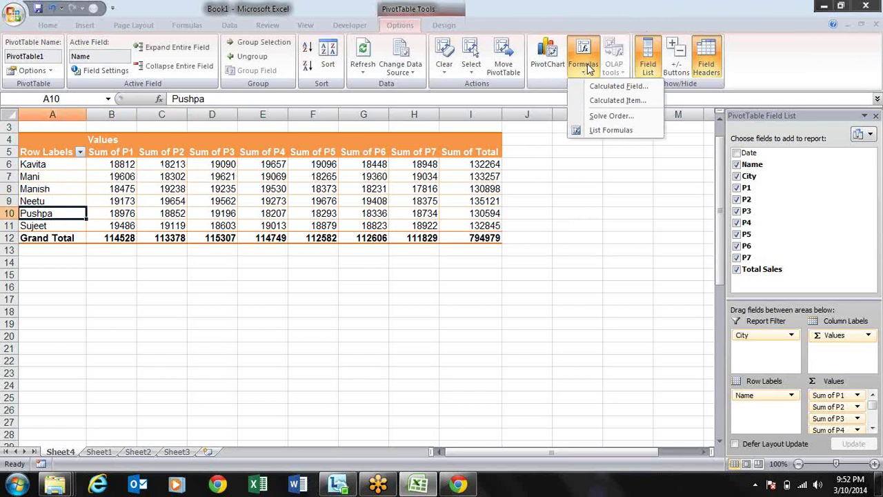
click(628, 88)
key(Escape)
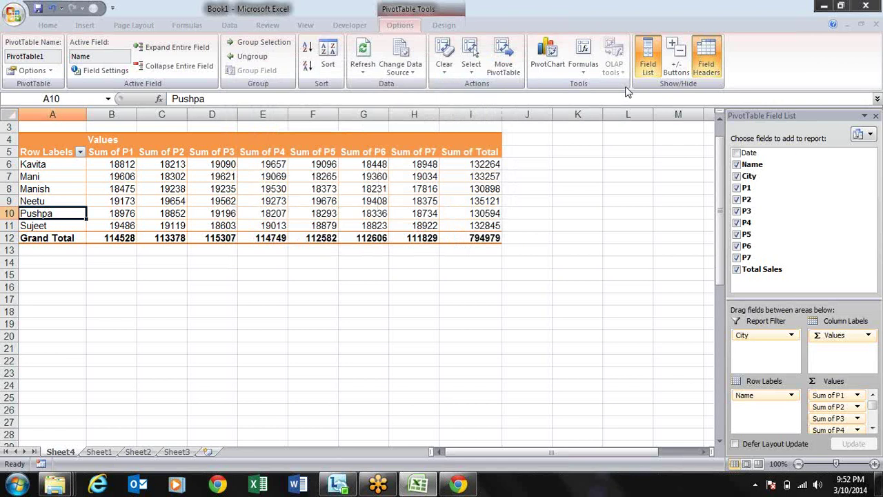
click(584, 64)
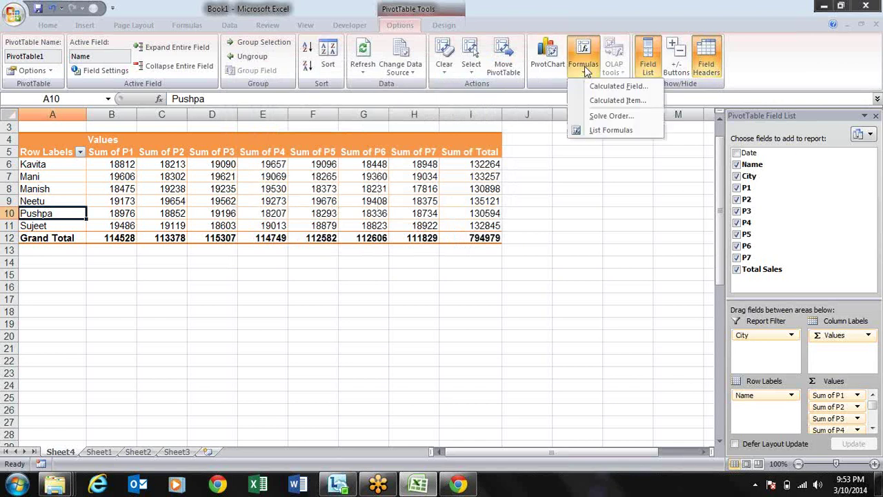
click(615, 103)
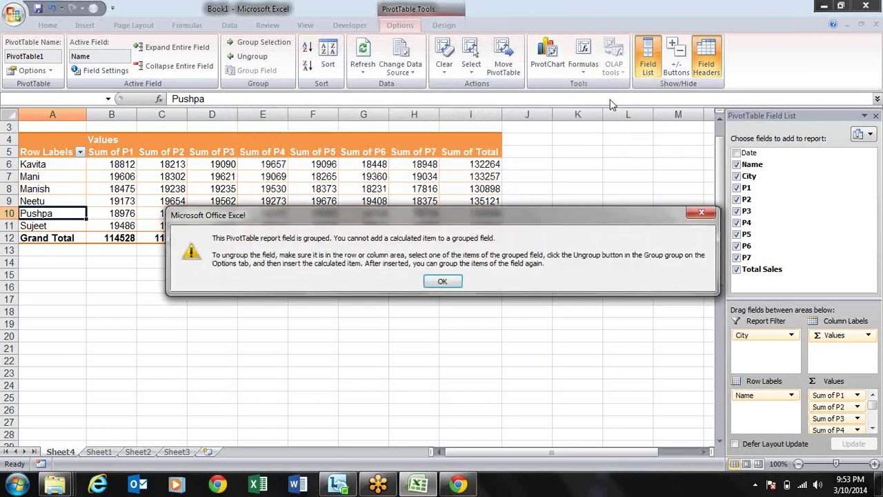
key(Return)
click(588, 67)
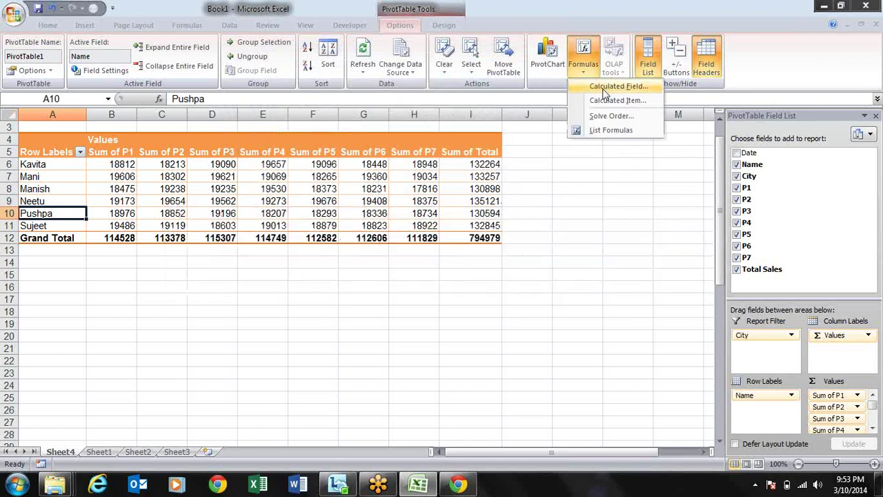
click(605, 87)
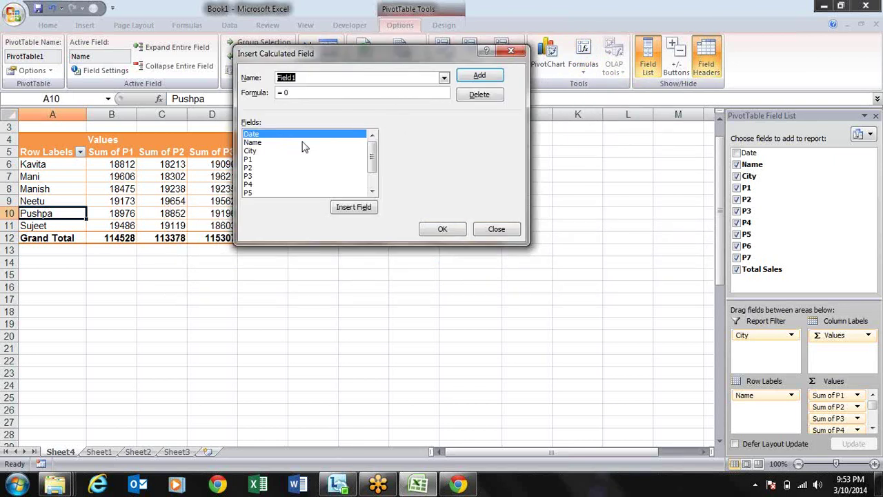
click(265, 143)
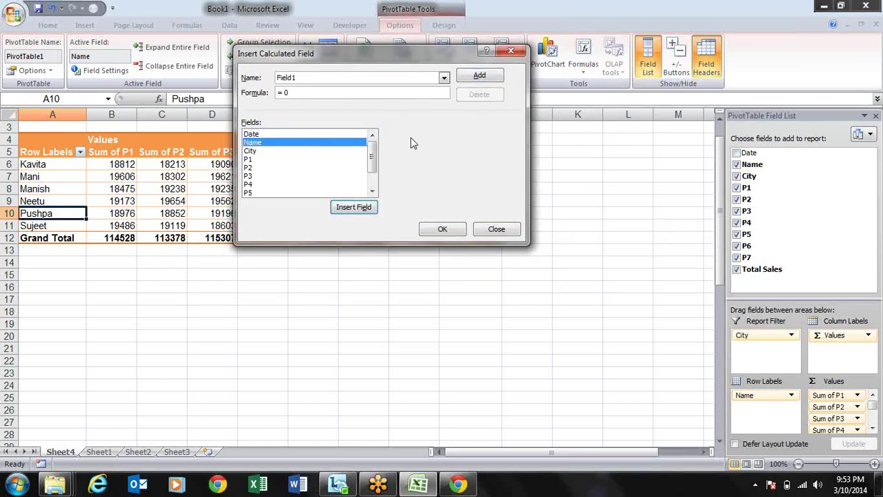
key(Escape)
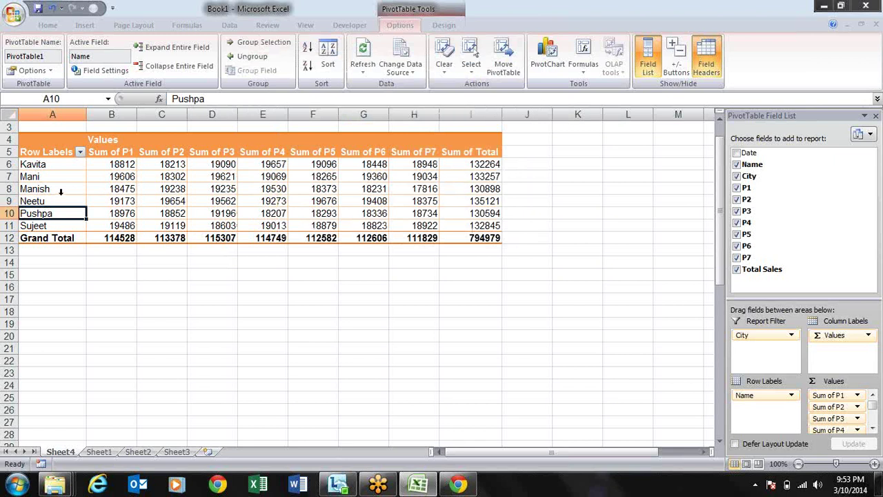
drag(61, 178, 62, 201)
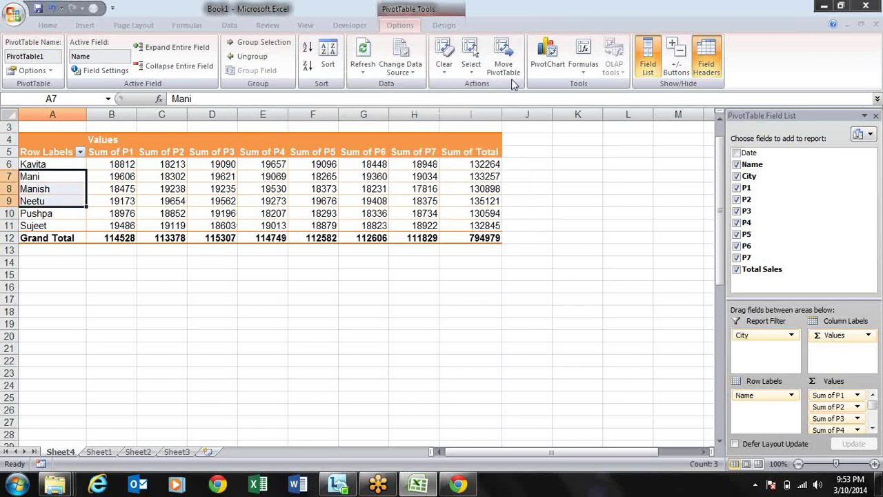
click(586, 70)
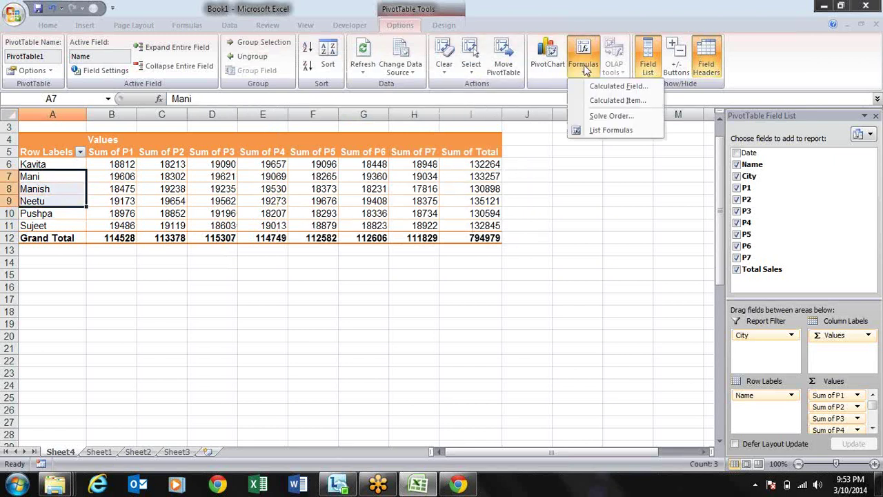
click(607, 102)
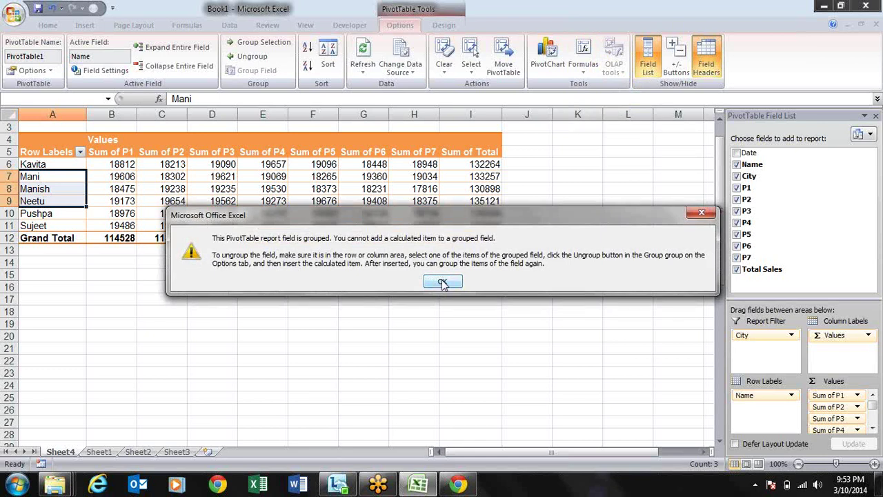
click(443, 284)
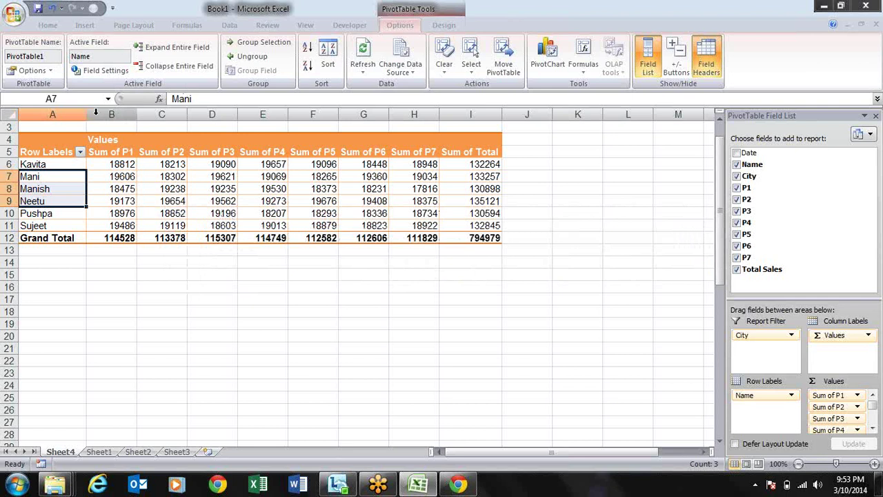
click(70, 177)
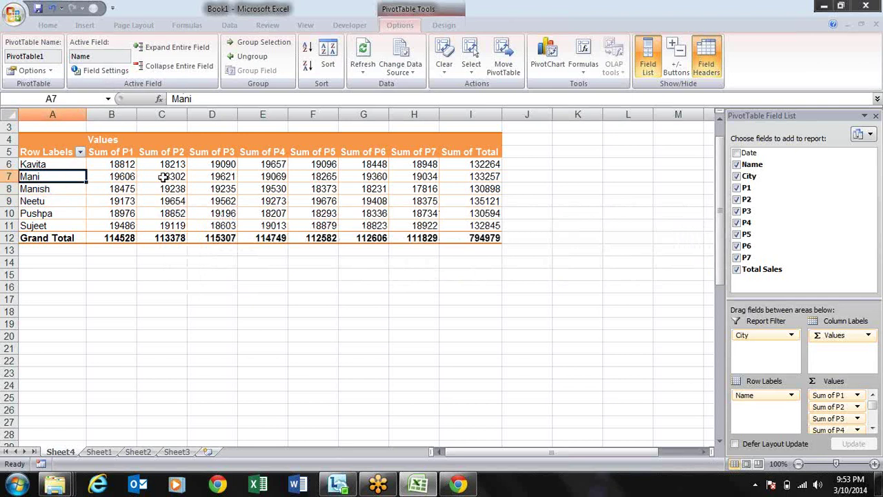
click(584, 65)
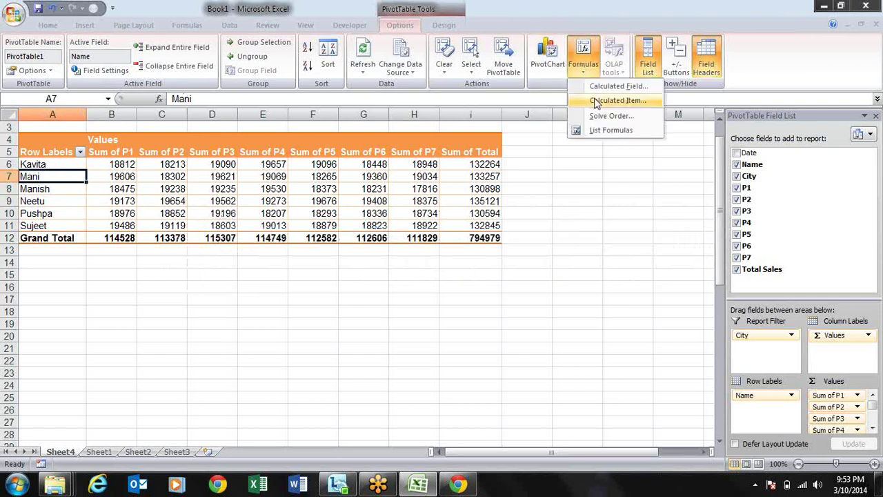
click(598, 101)
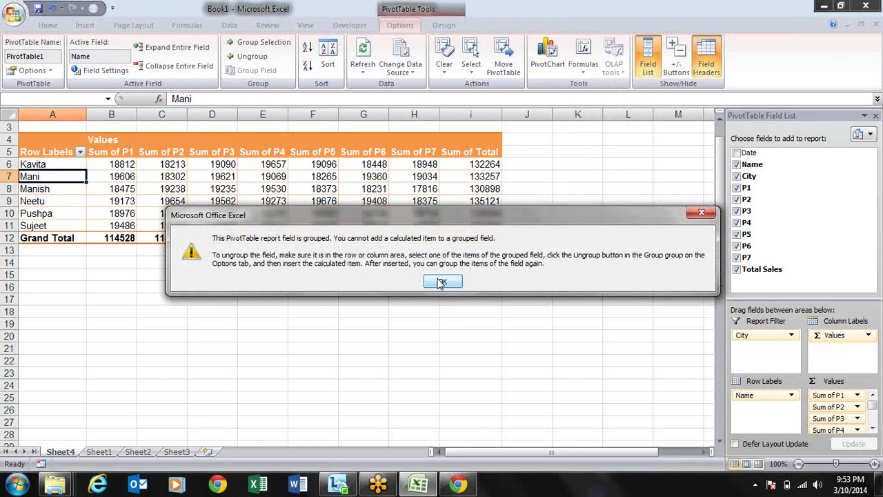
click(442, 283)
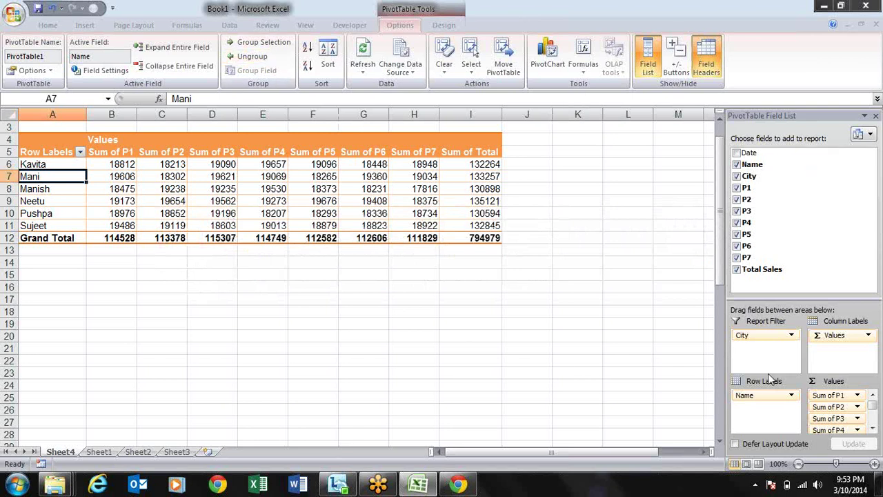
Move City from the report filter into the column labels, spreading each name's sums across cities.
drag(766, 335, 762, 411)
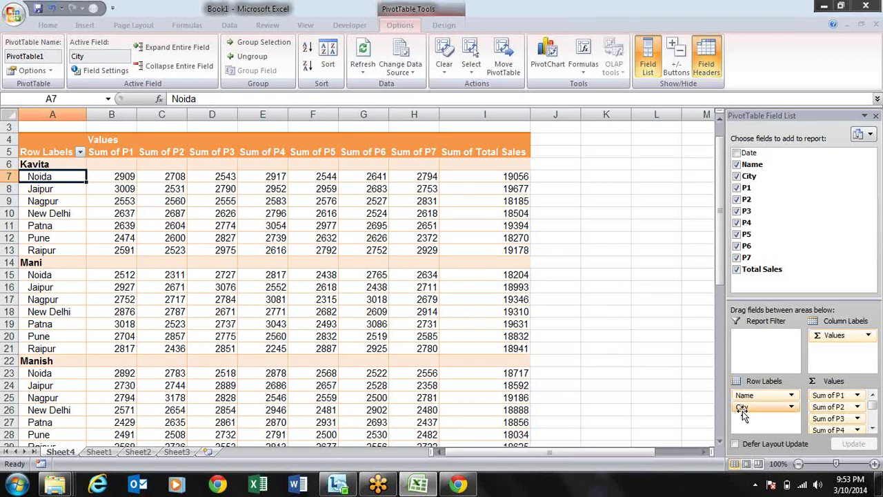
mouse_move(744, 406)
mouse_down()
mouse_move(806, 399)
mouse_move(835, 335)
mouse_up()
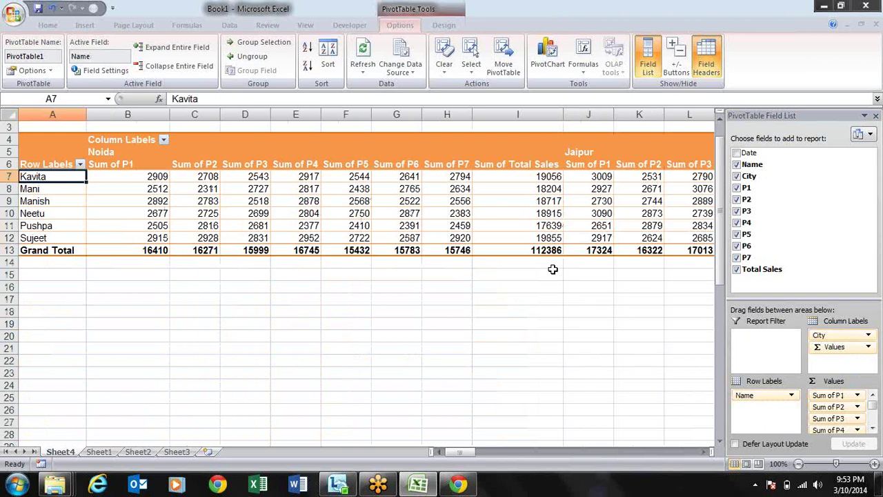
click(437, 166)
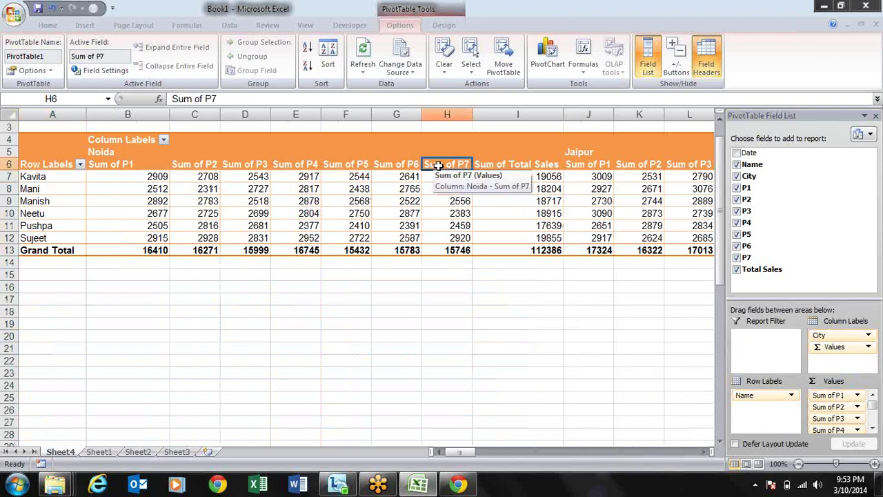
click(68, 200)
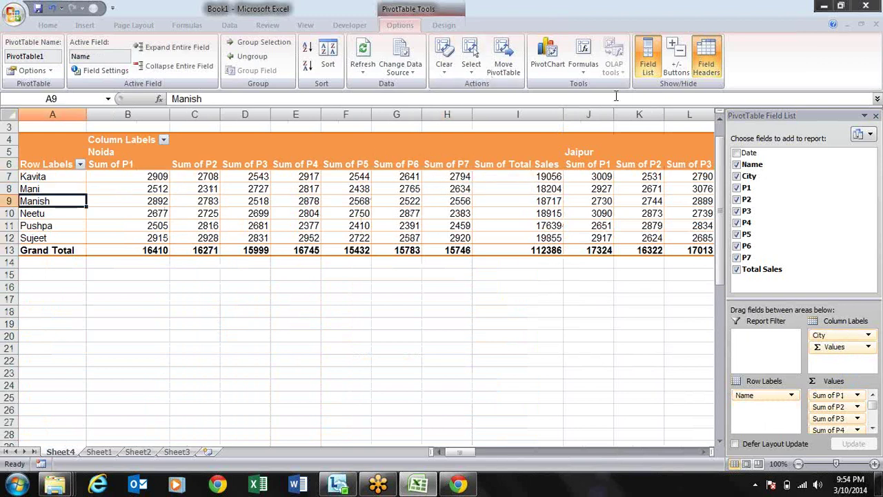
Attempt a calculated item on Name and dismiss the grouped-field warning.
click(583, 58)
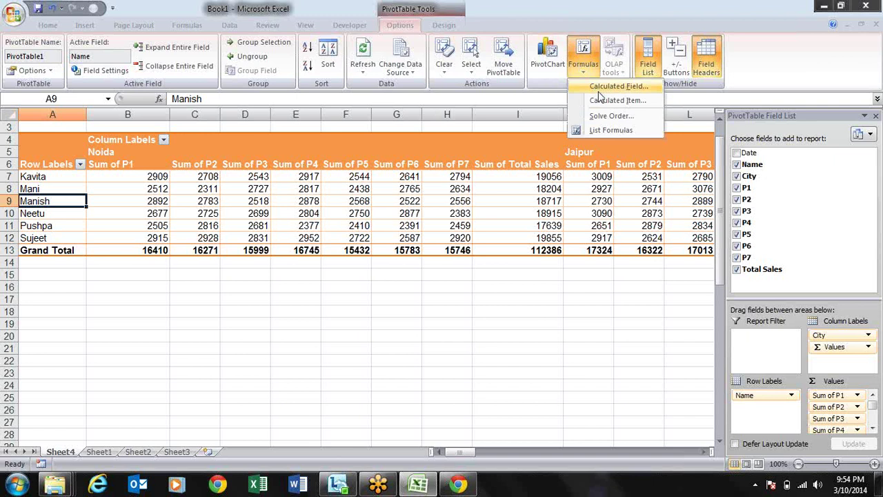
click(605, 101)
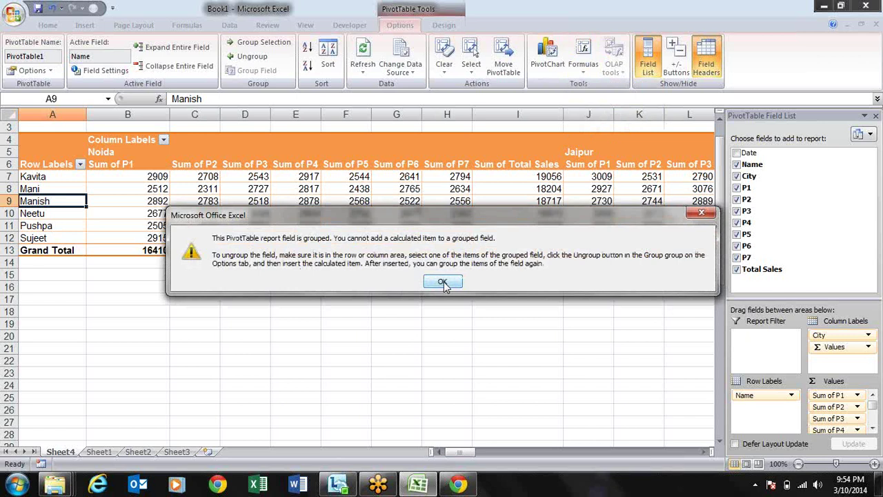
click(444, 283)
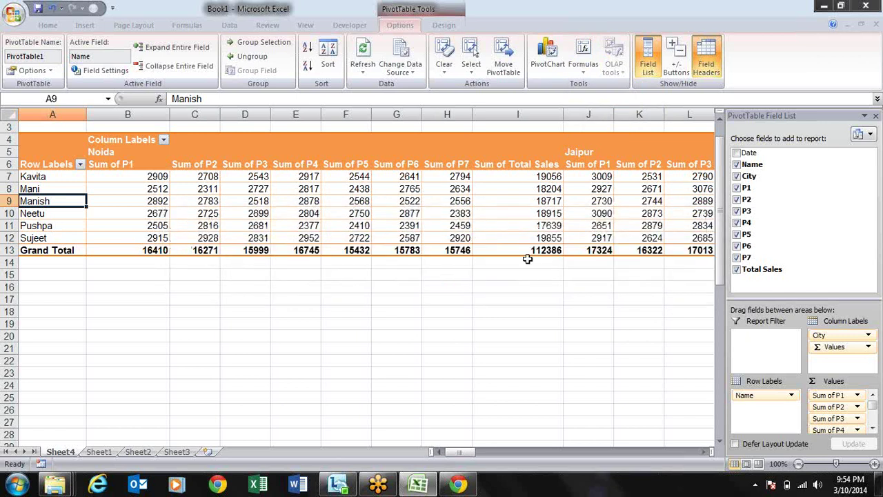
Uncheck Total Sales from the pivot table, then retry the calculated item and dismiss the warning.
click(736, 270)
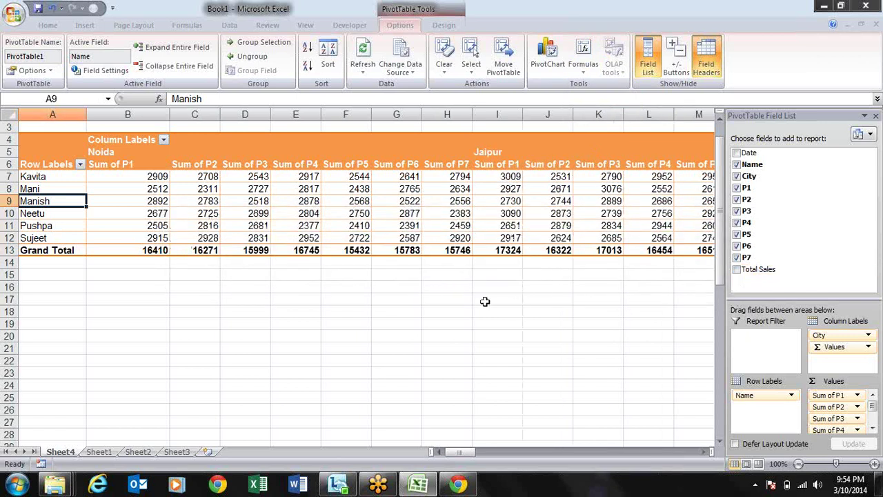
click(70, 190)
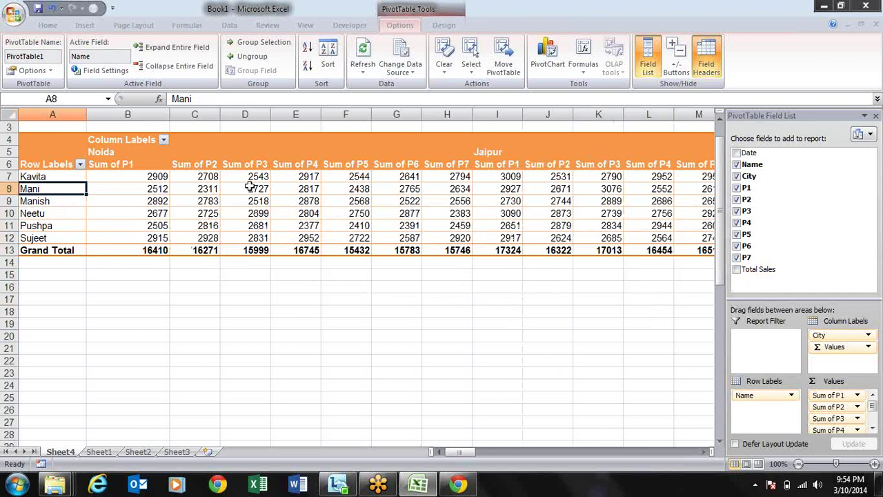
click(587, 69)
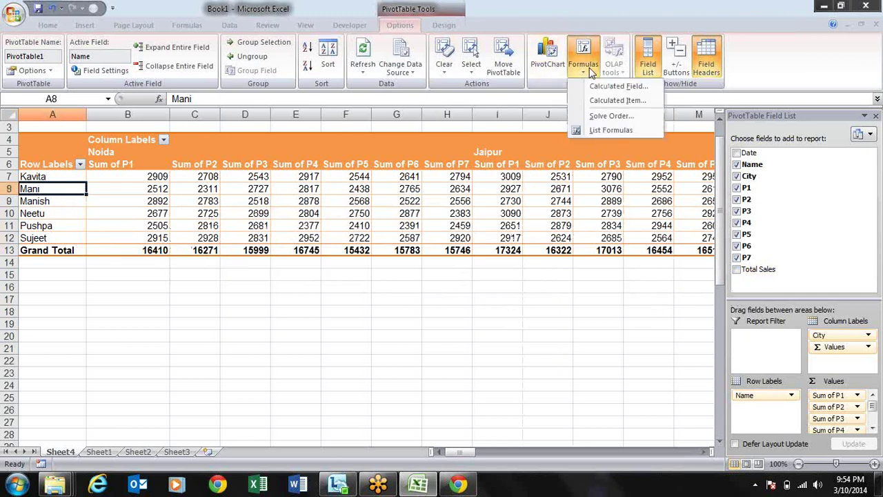
click(597, 103)
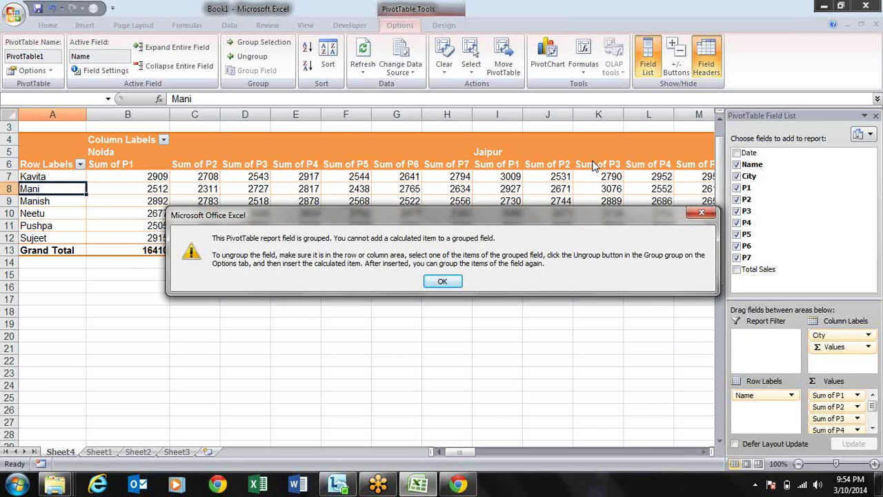
key(Return)
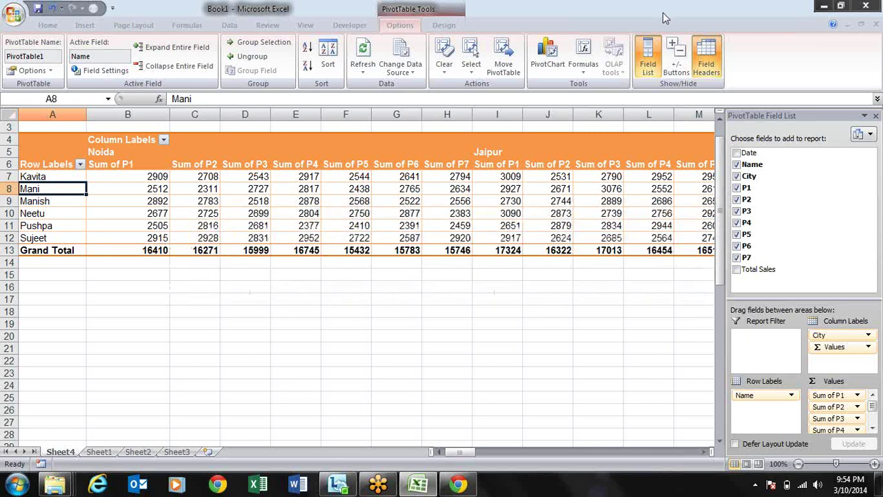
Expand each name to show its City detail rows beneath it.
click(674, 54)
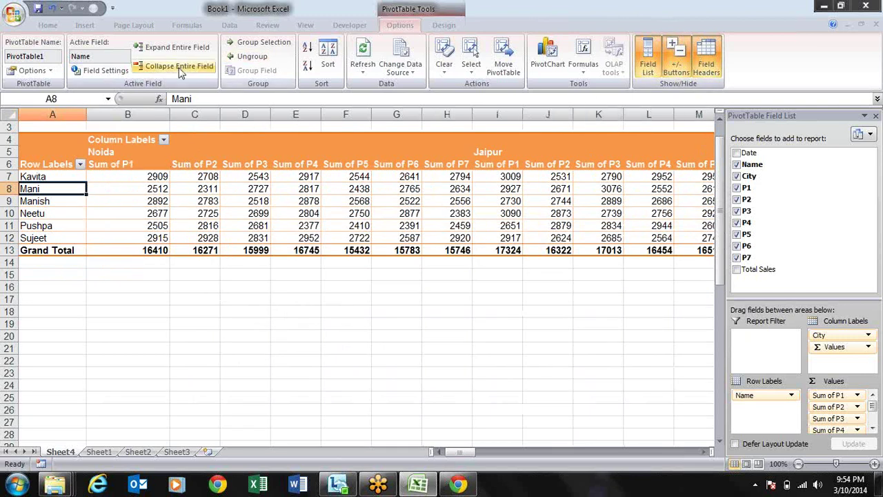
click(185, 52)
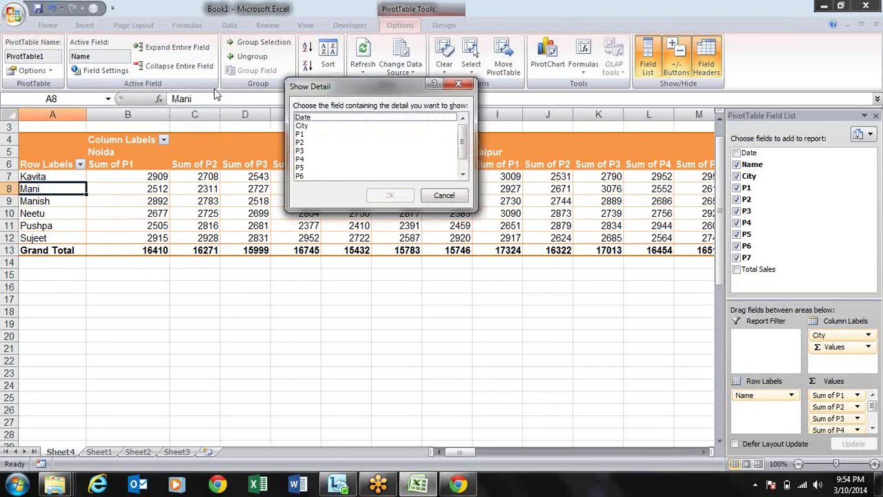
key(Escape)
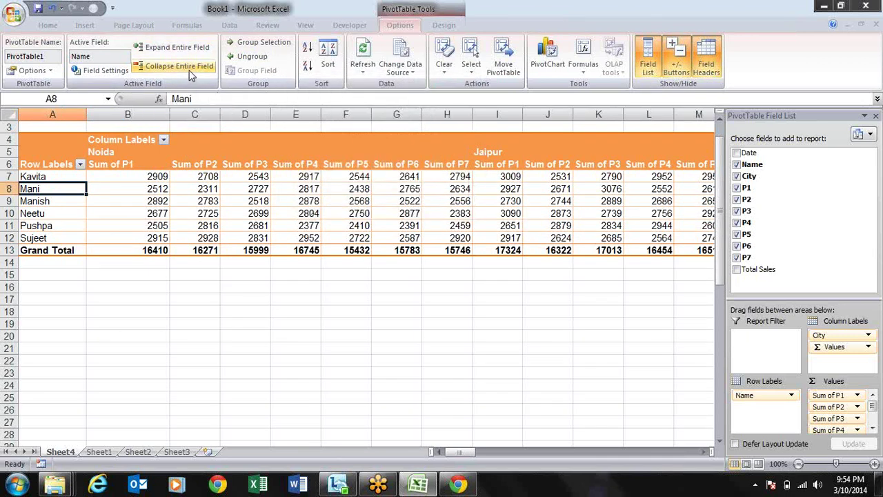
click(183, 50)
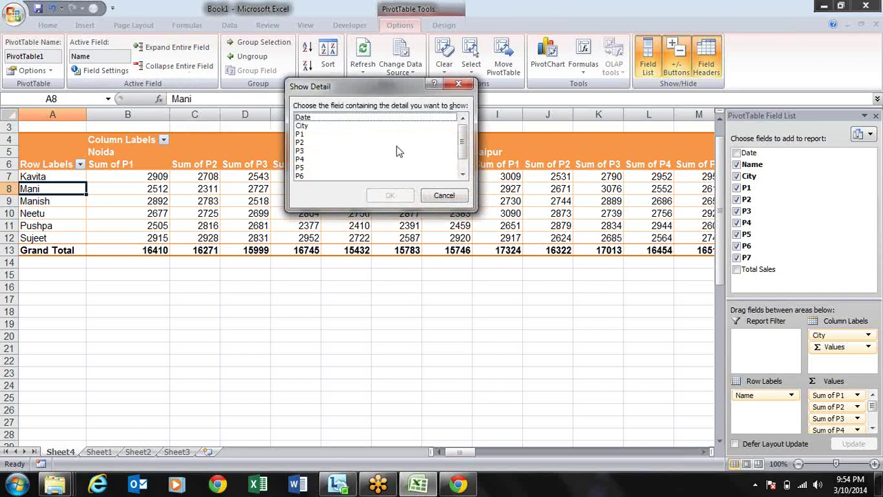
click(364, 128)
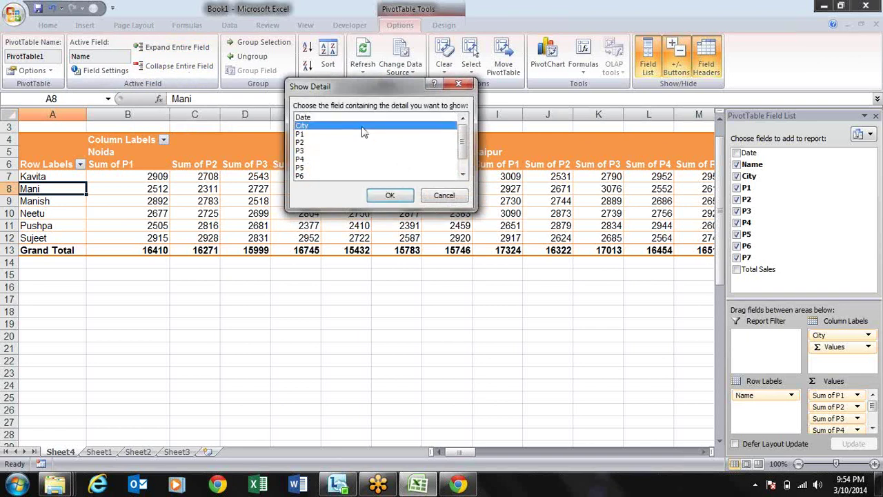
double_click(363, 126)
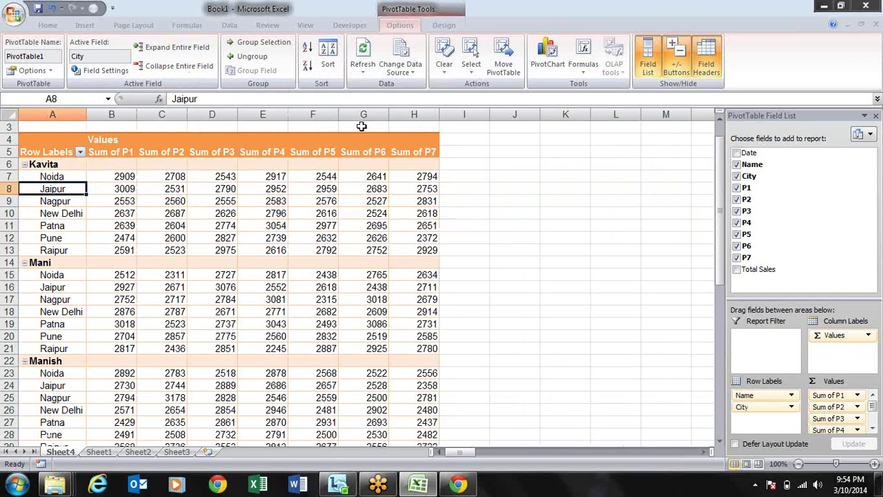
key(Down)
key(Down)
key(Up)
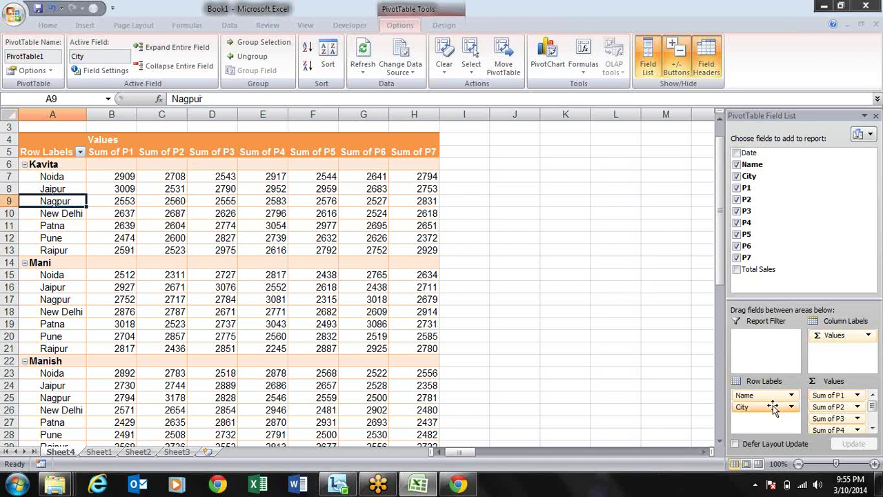
Remove City from the row labels and retry a calculated item on Name, dismissing the warning.
drag(756, 407, 656, 349)
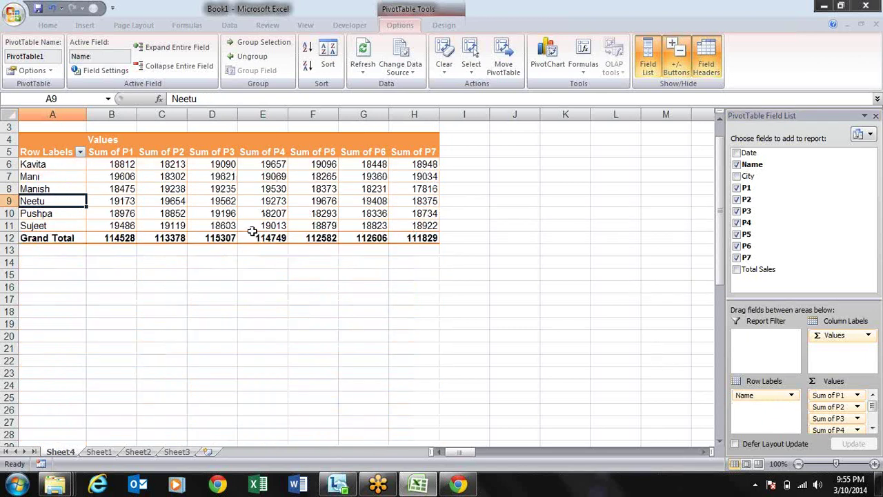
click(63, 178)
drag(63, 177, 67, 201)
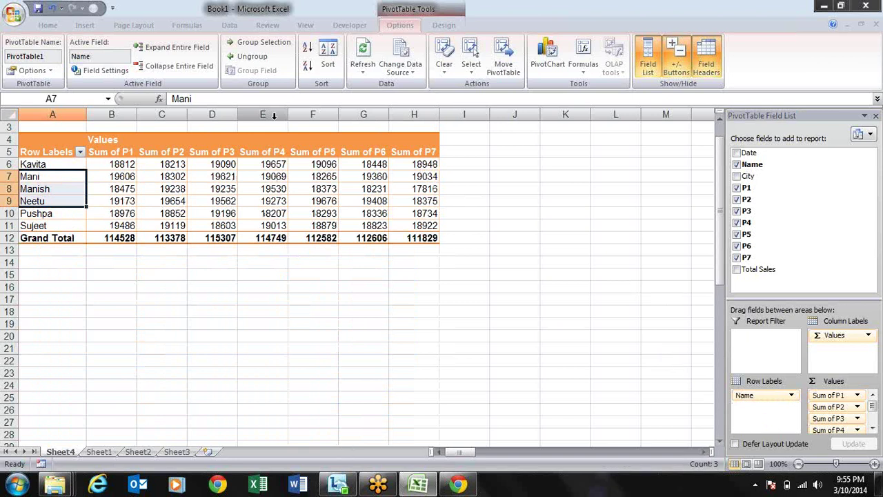
click(56, 181)
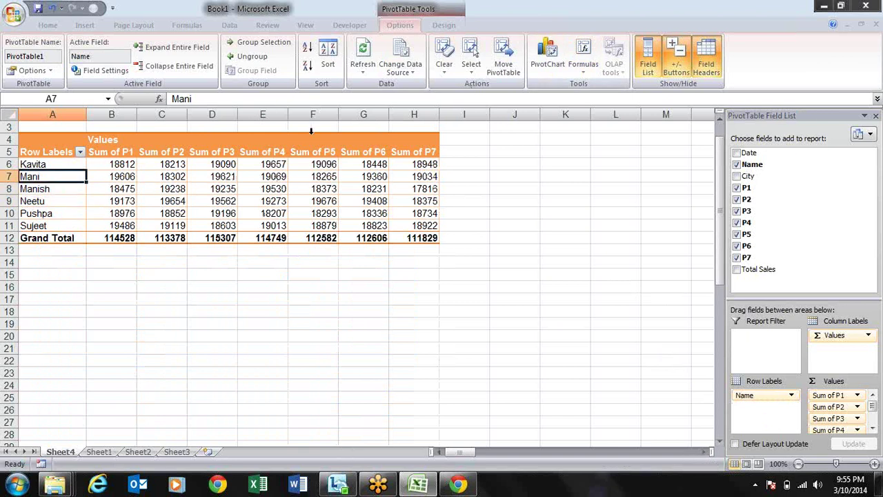
click(590, 69)
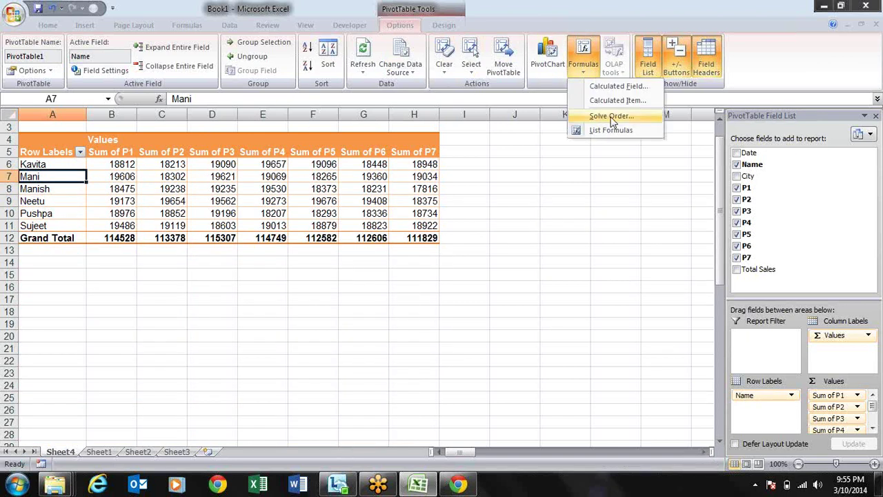
click(623, 100)
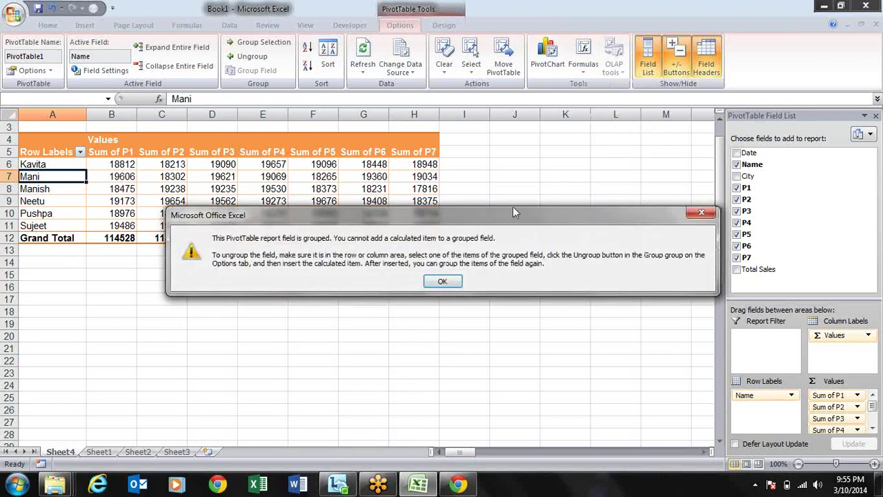
key(Return)
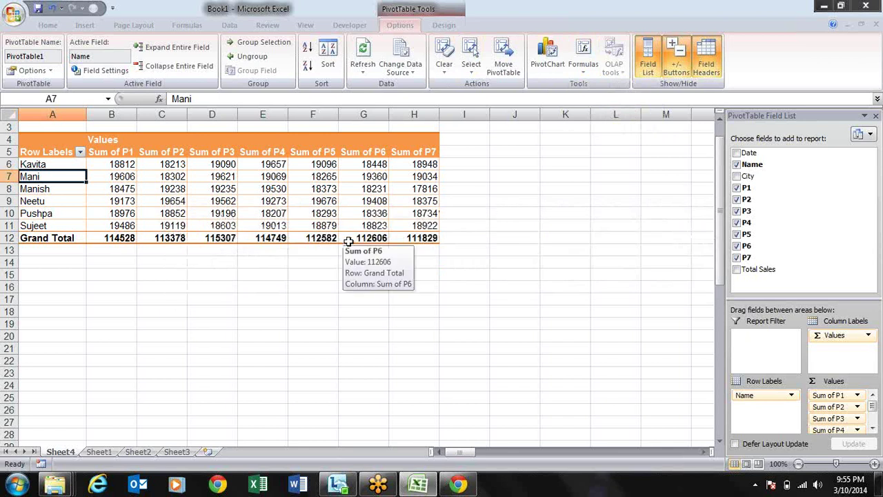
Delete Sheet4 and its pivot table with Alt+E, L, confirming the deletion.
key(alt+e)
key(l)
key(Return)
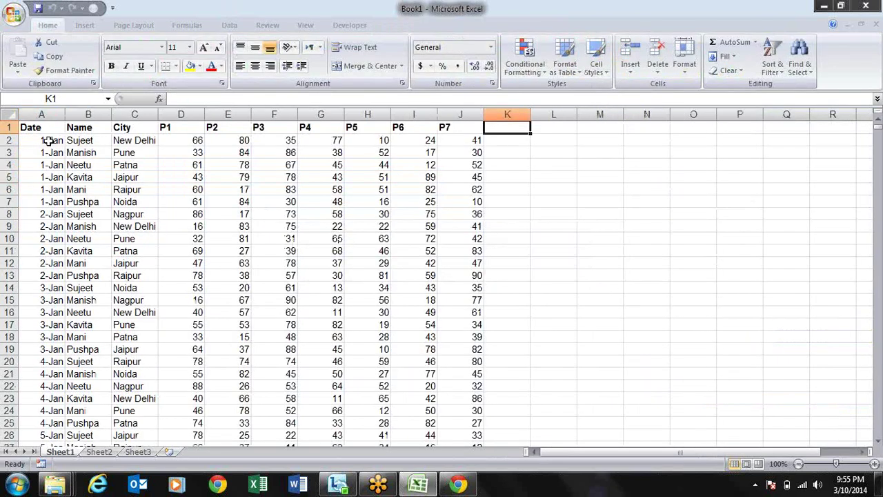
Select the data range A1:J2288 and create a pivot table on a new sheet via the wizard.
click(49, 138)
click(45, 131)
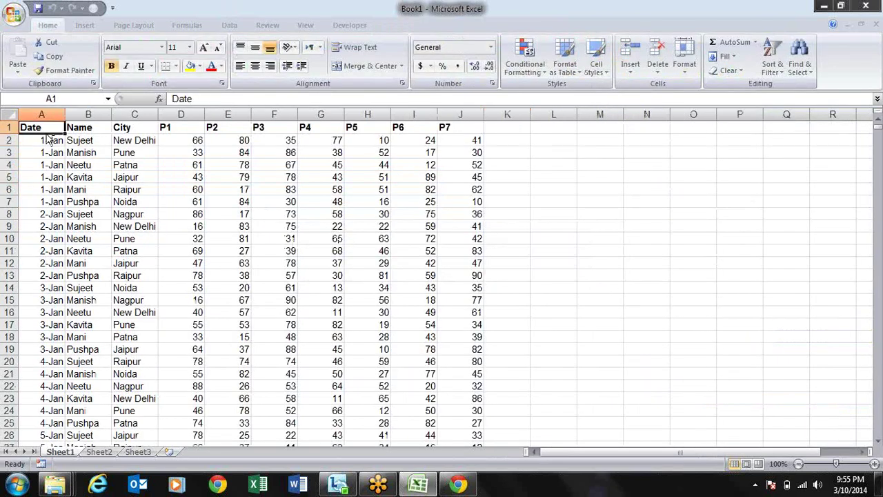
key(ctrl+shift+End)
key(alt+d)
key(p)
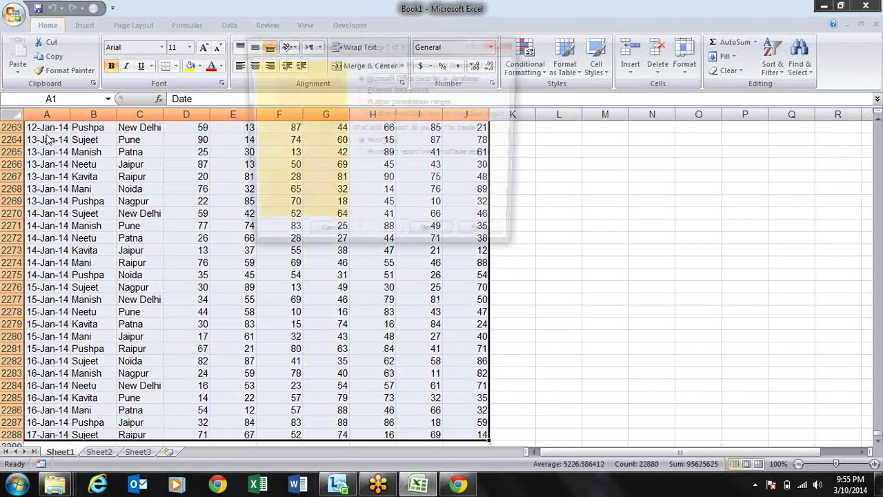
key(Return)
key(Return)
key(Return)
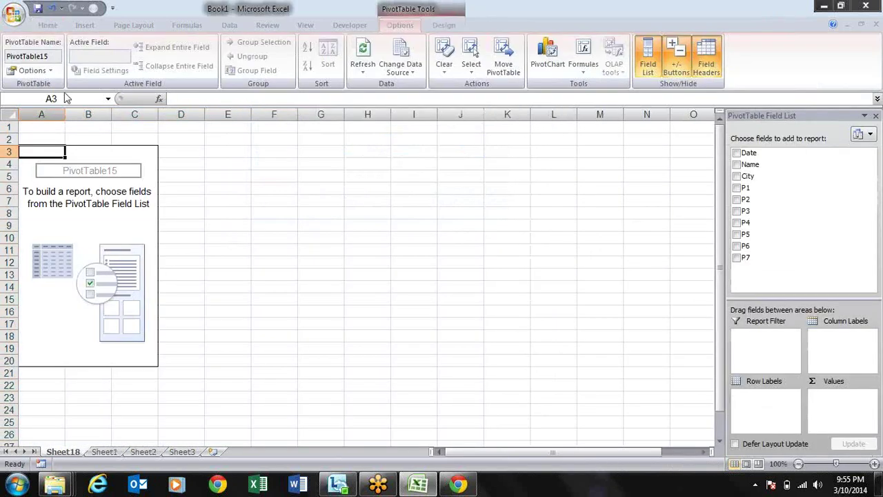
Add Name as rows and Sum of P1 as values, totalling 114528.
click(737, 165)
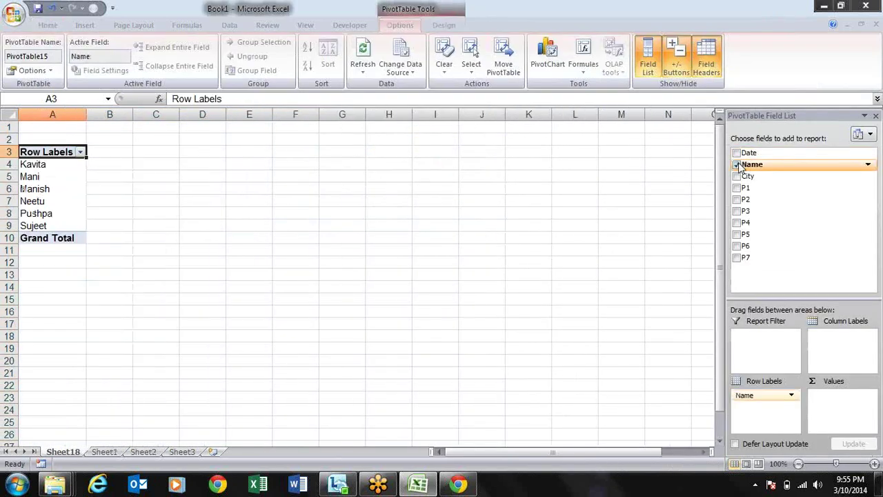
click(737, 187)
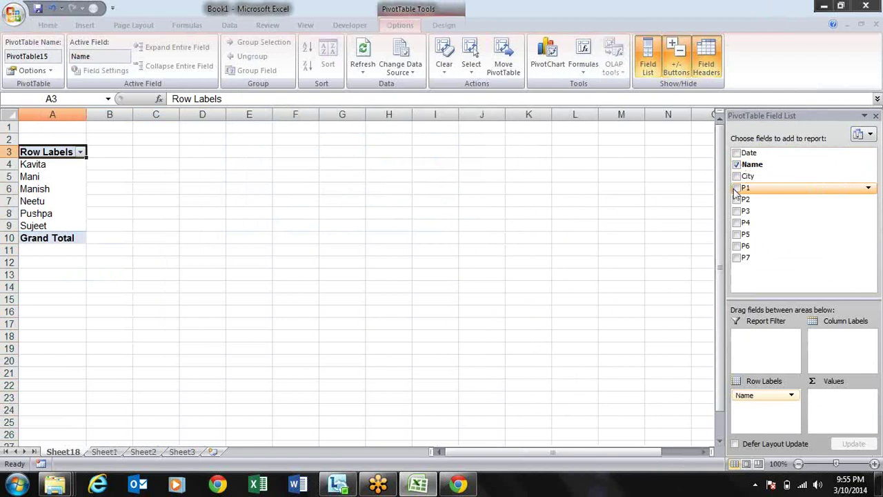
click(44, 177)
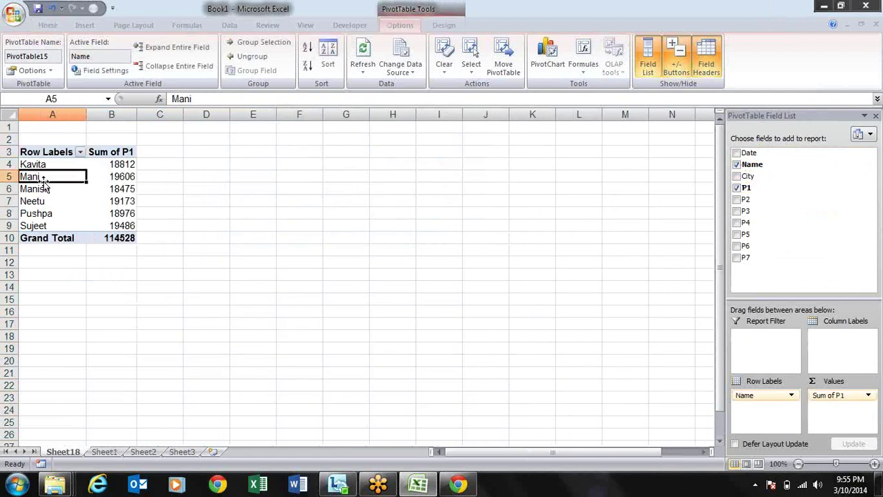
click(584, 62)
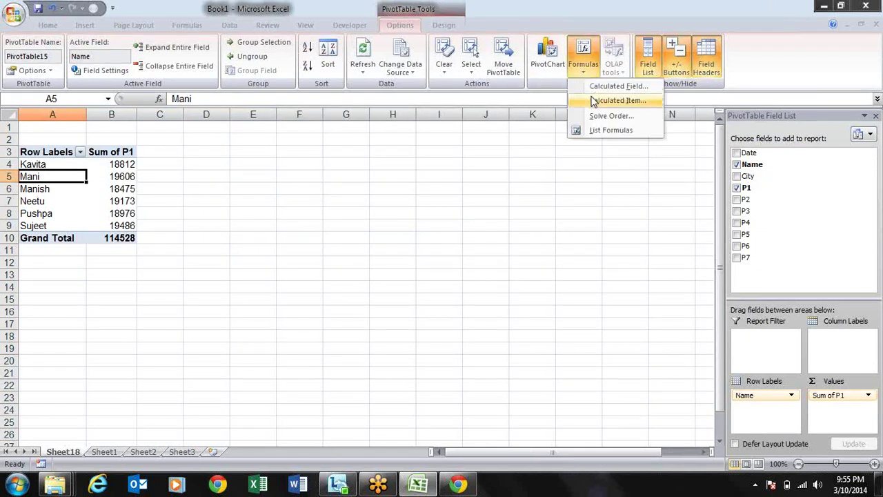
Create a calculated item Ravi on Name with formula =Kavita+Mani.
click(593, 101)
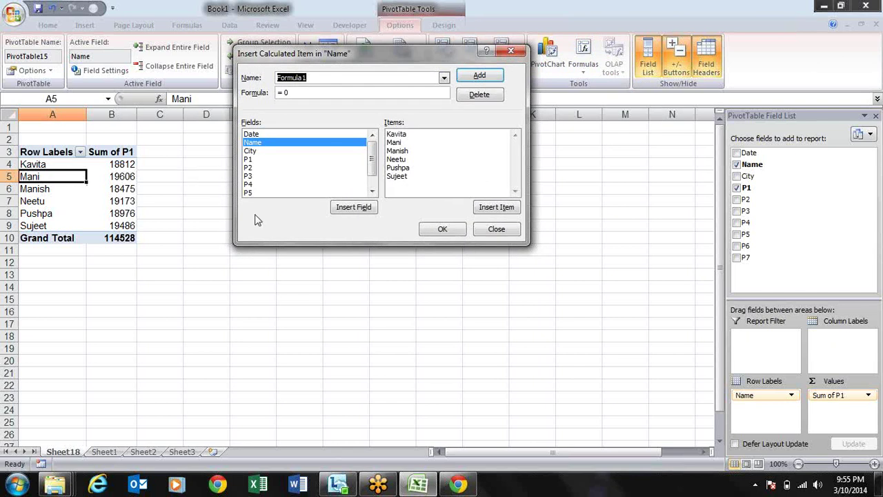
text(Ravi)
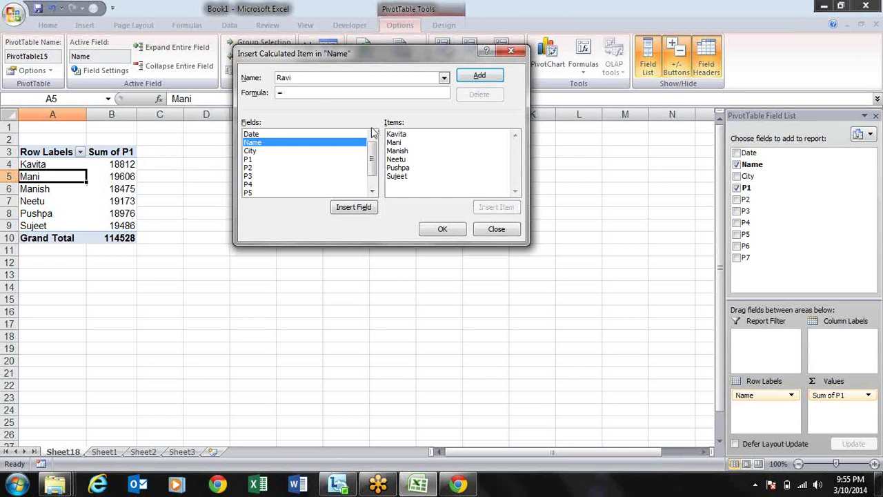
click(406, 133)
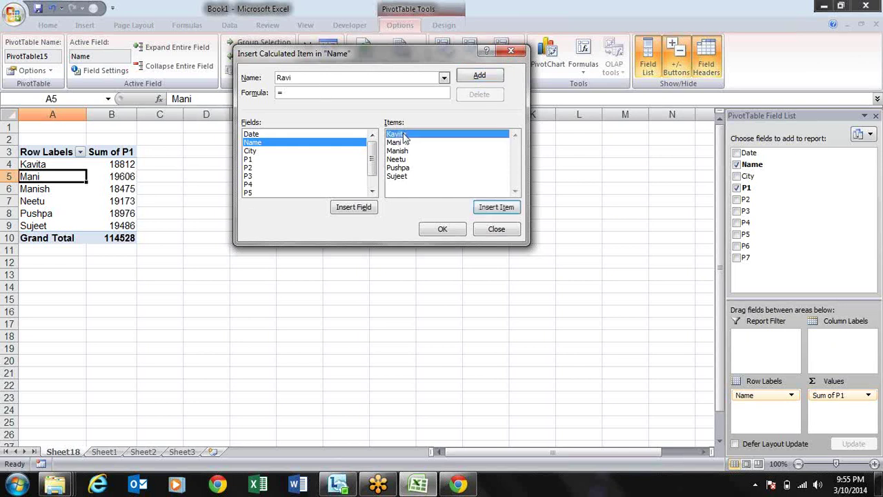
click(498, 207)
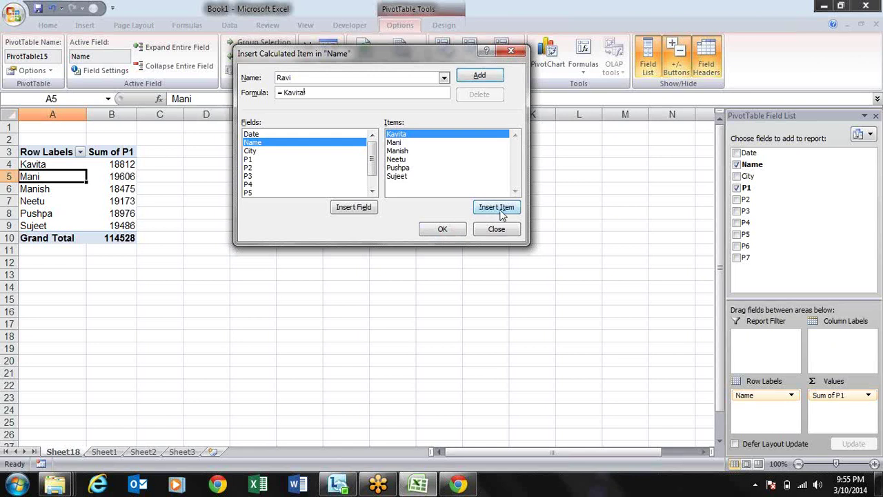
text(+)
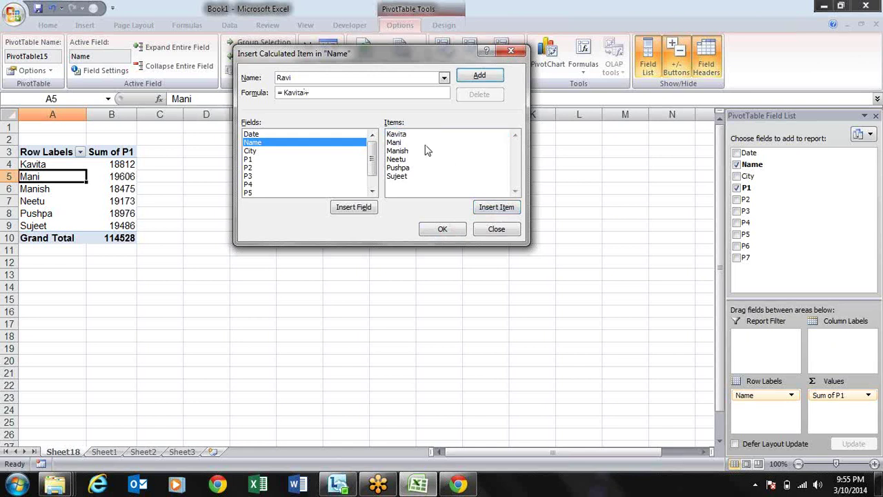
click(411, 142)
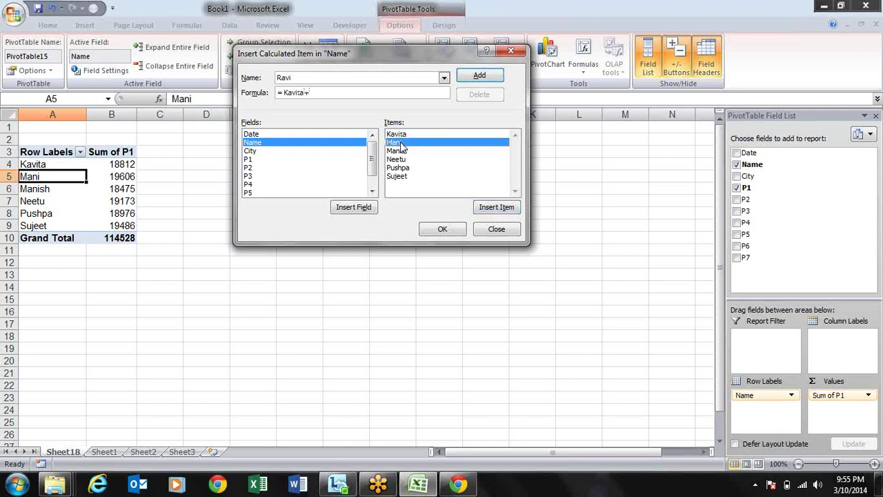
click(497, 207)
click(446, 229)
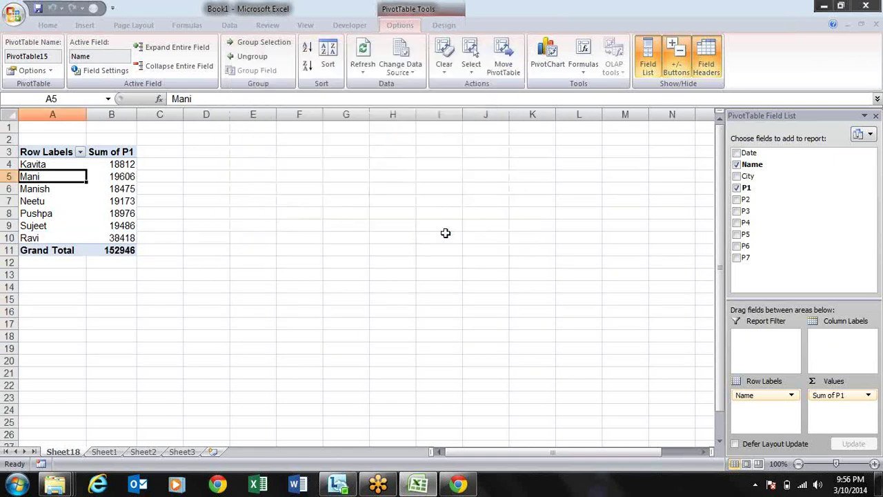
Verify Ravi's value 38418 equals Kavita plus Mani, with the grand total at 152946.
click(114, 237)
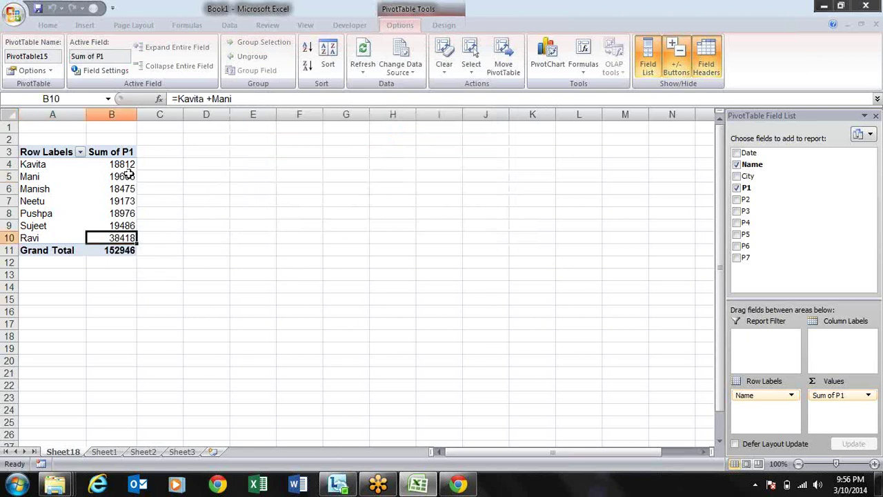
drag(127, 168, 126, 176)
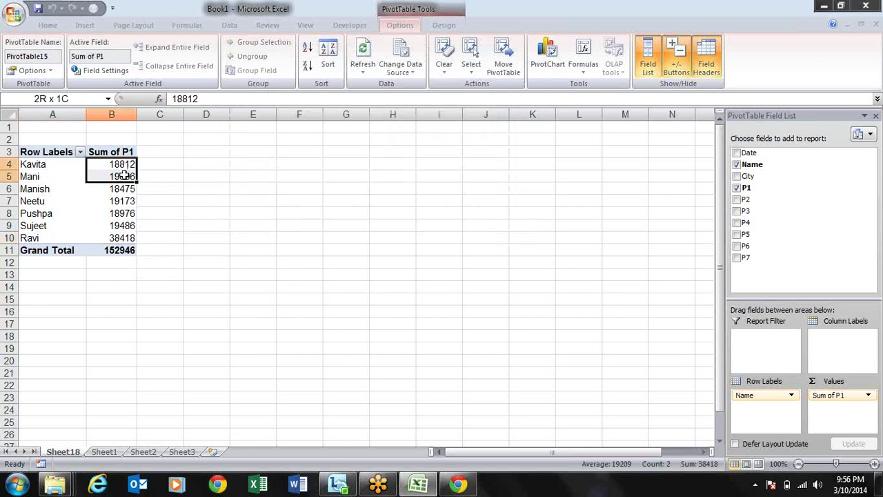
click(122, 237)
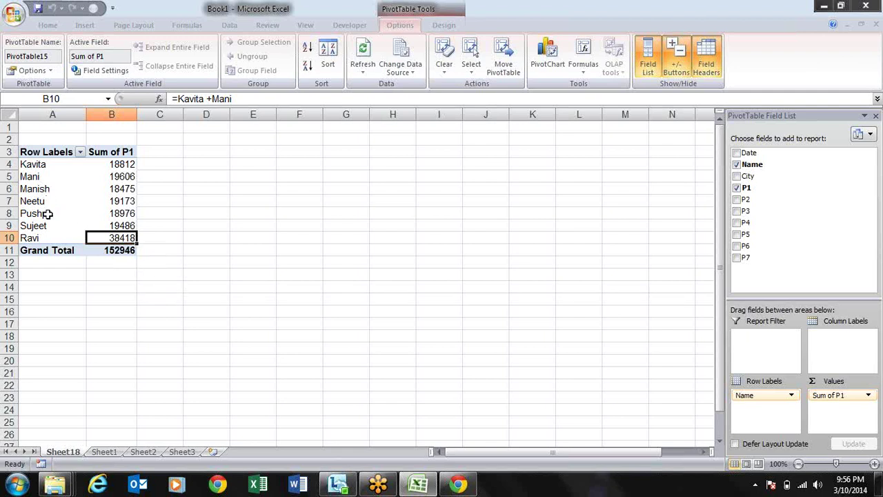
click(56, 241)
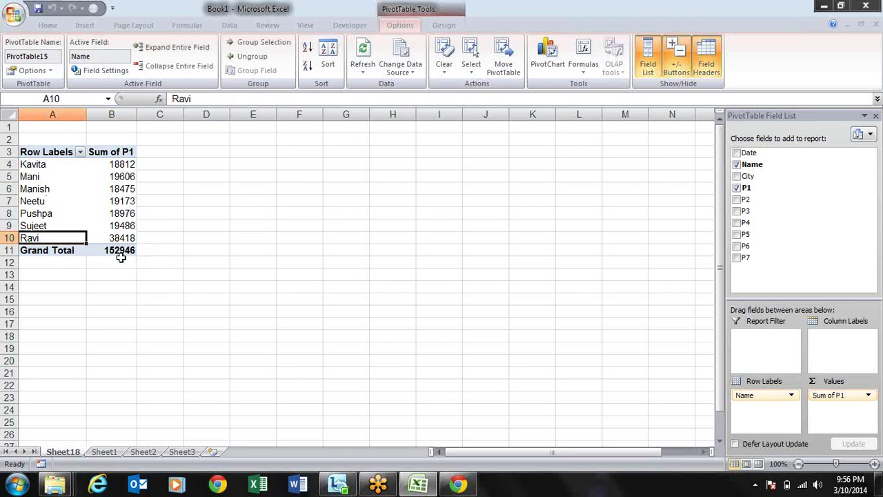
click(119, 238)
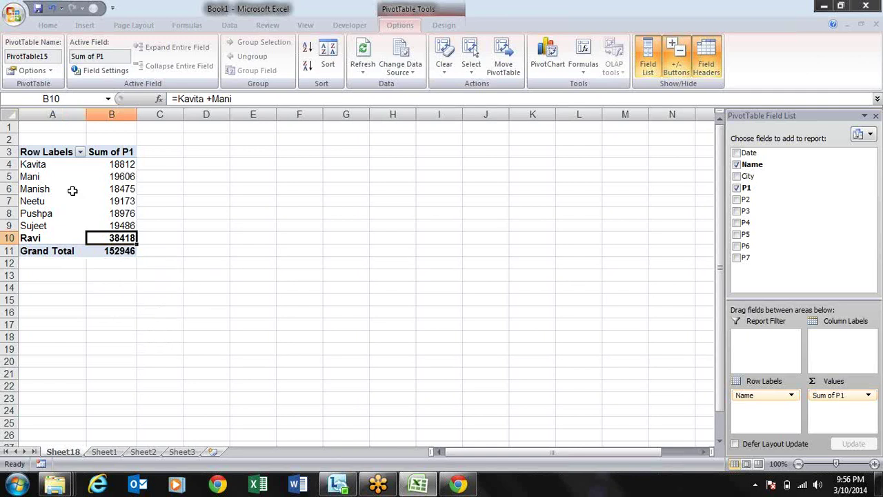
click(80, 151)
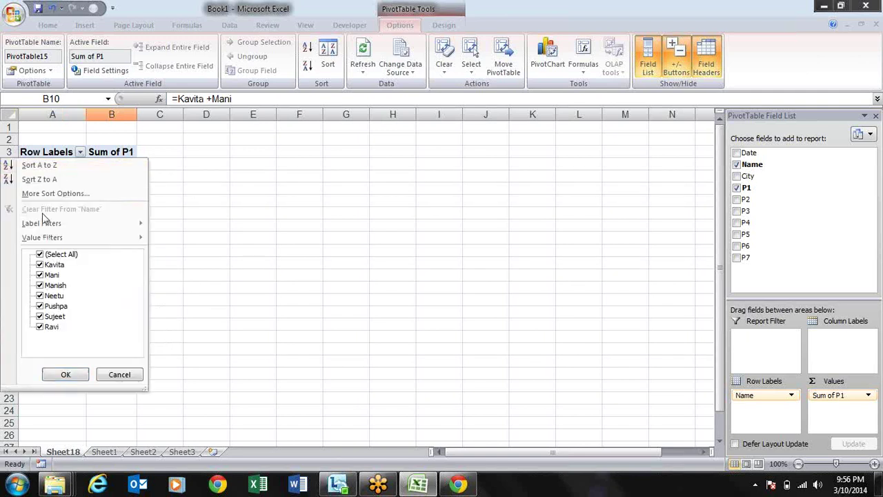
click(45, 265)
click(44, 275)
click(67, 376)
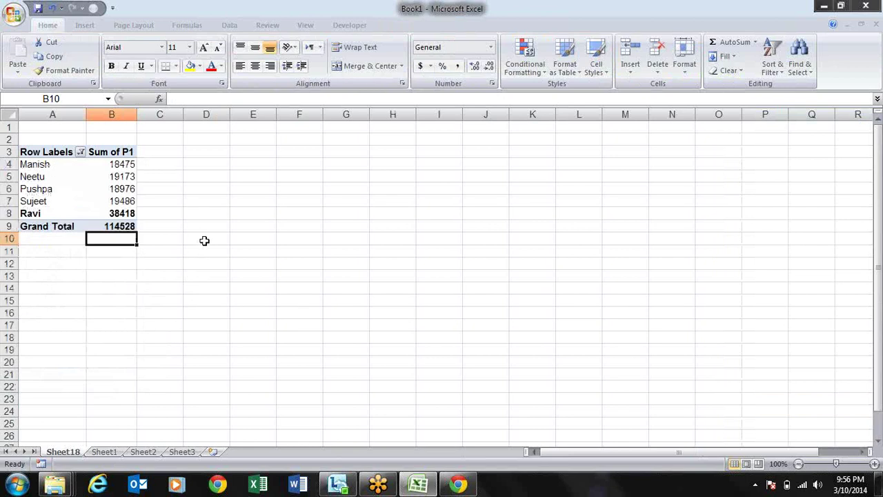
click(124, 227)
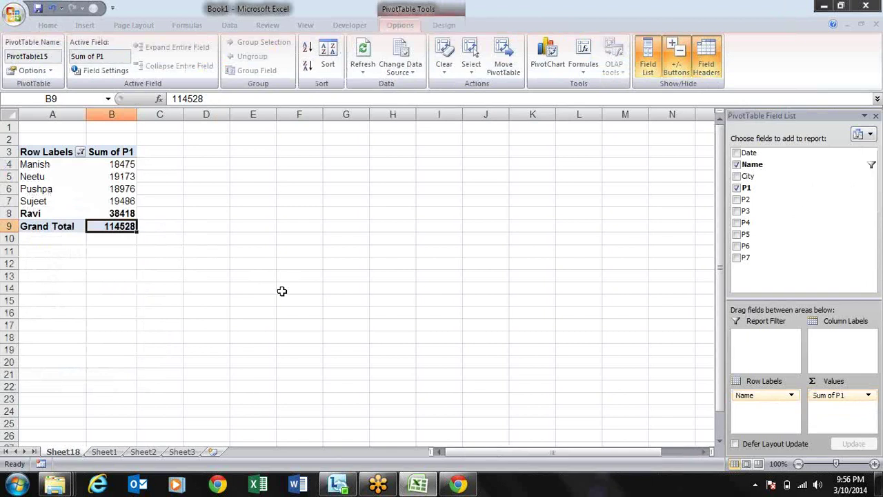
key(Down)
key(Up)
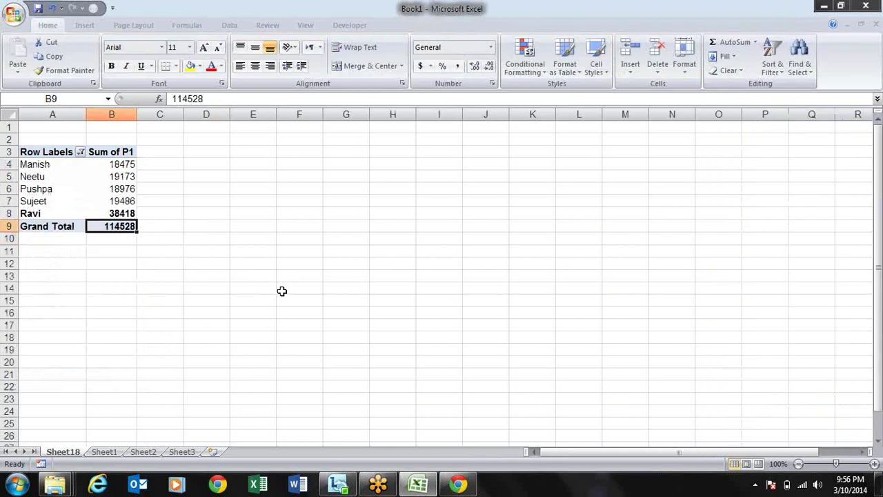
key(Up)
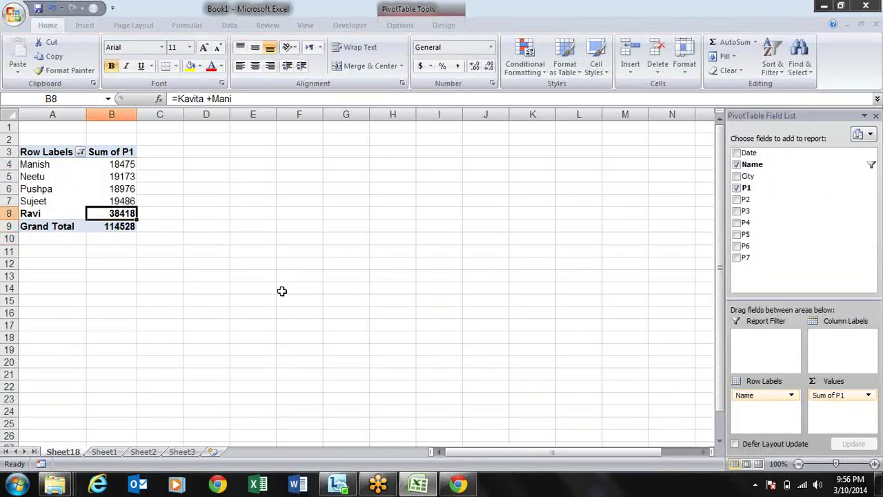
key(Up)
key(Up)
key(Up)
key(Up)
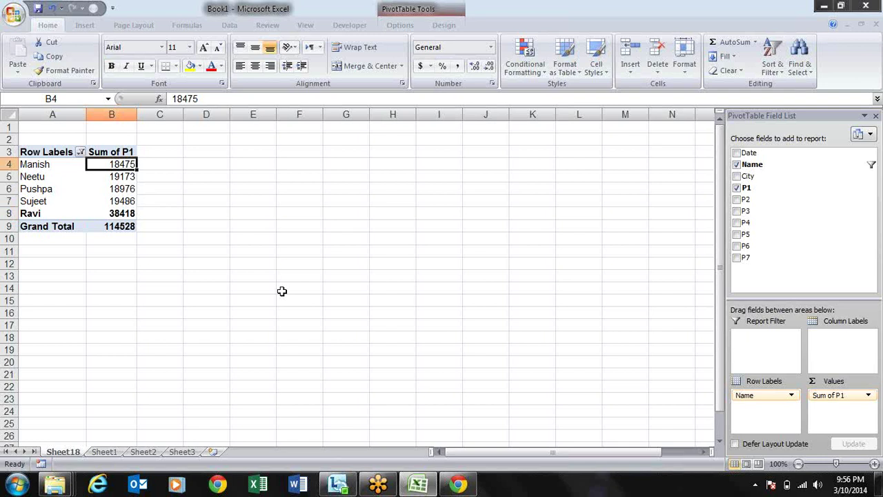
key(Left)
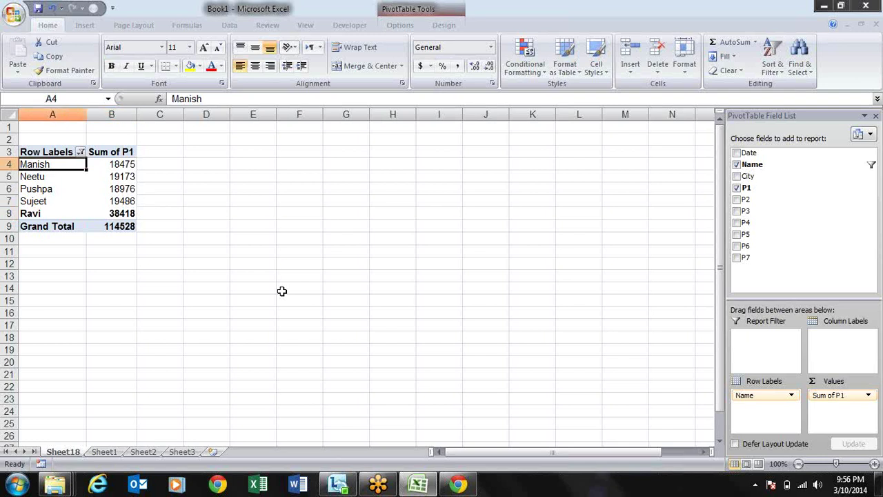
key(Up)
key(alt+Down)
key(Down)
key(Tab)
key(Up)
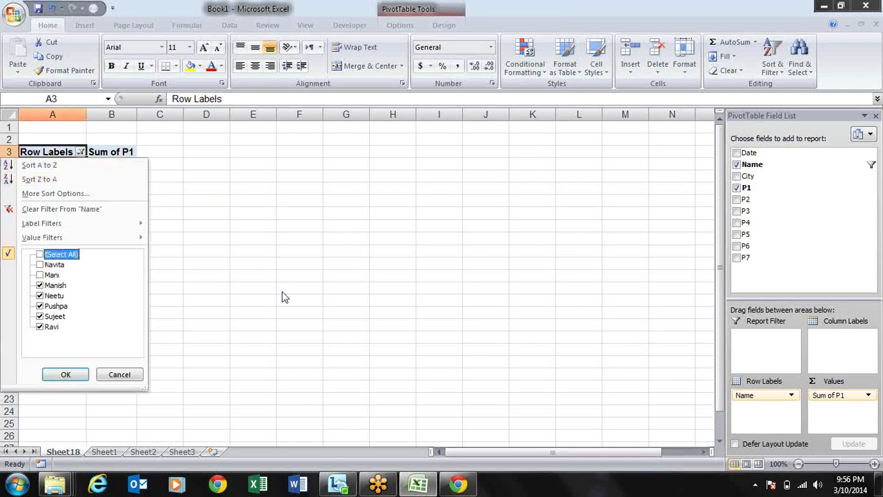
key(Tab)
key(Return)
key(Down)
key(Down)
key(Down)
key(Down)
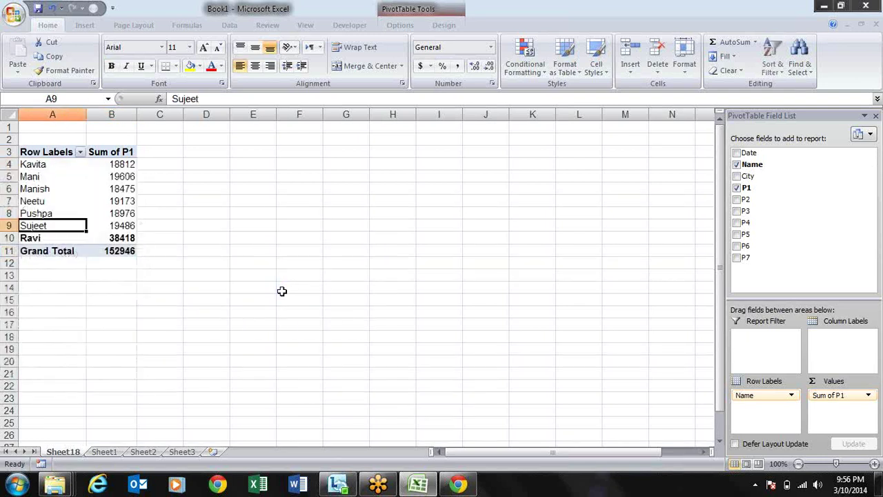
key(Down)
key(Right)
key(Right)
key(Left)
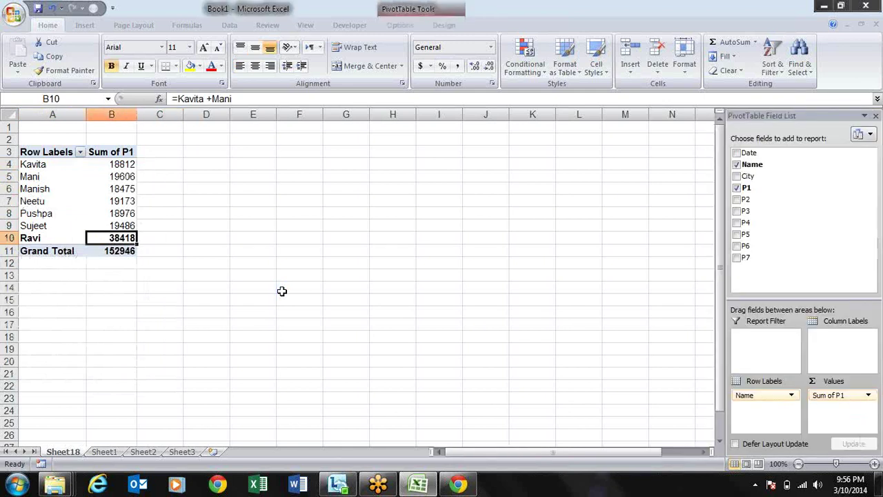
click(400, 25)
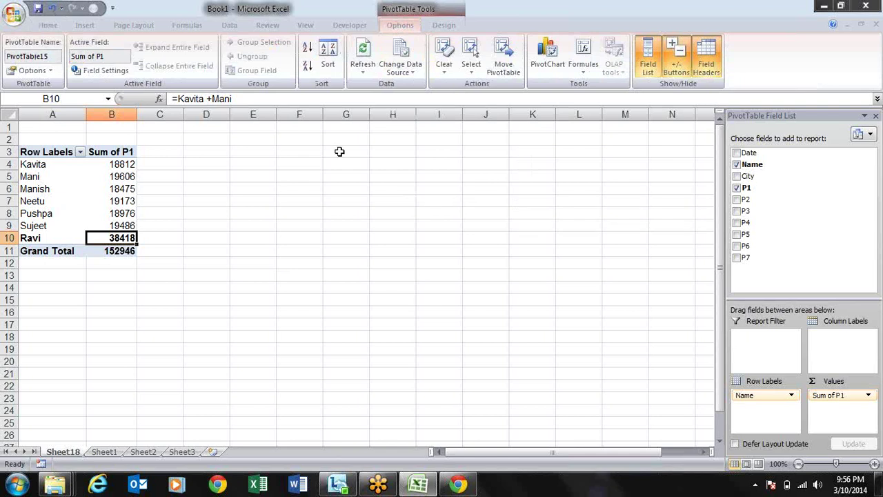
click(119, 176)
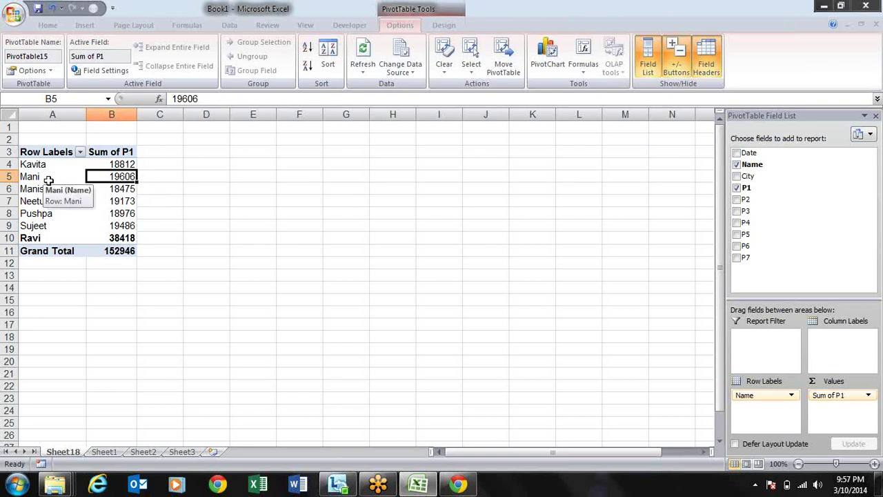
click(49, 180)
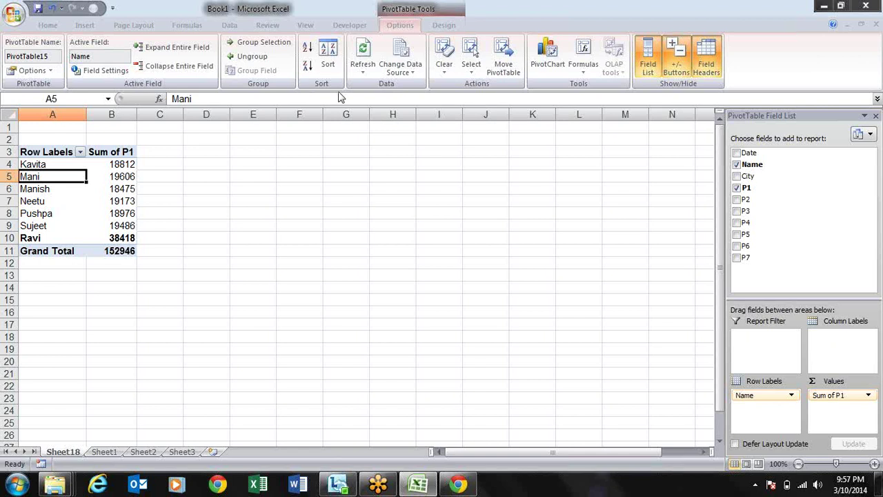
Delete the 'Ravi = Kavita +Mani' calculated item from the Solve Order list.
click(585, 69)
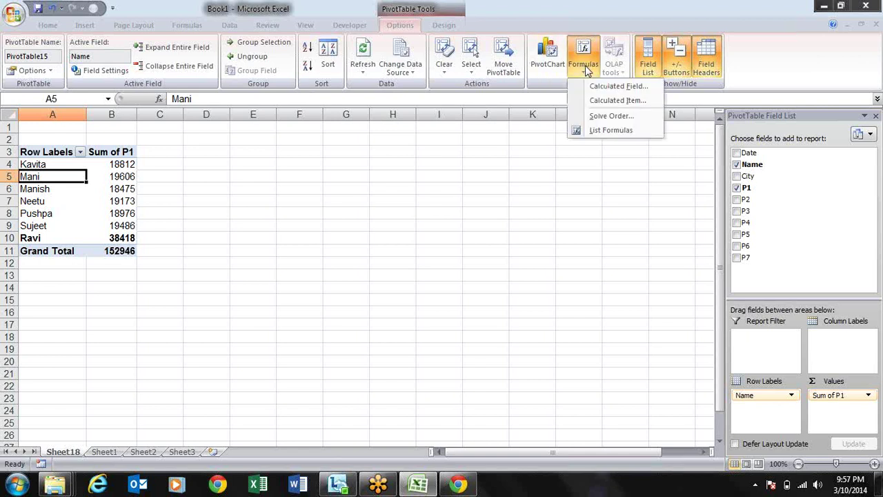
click(611, 116)
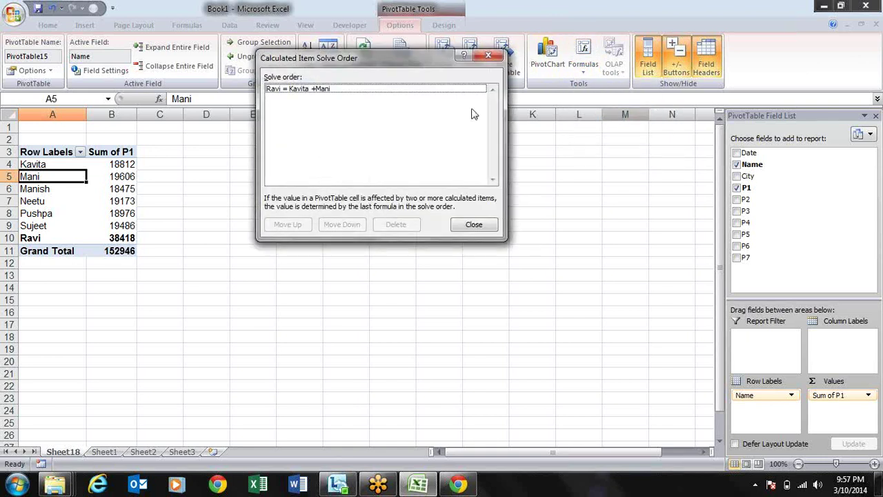
click(347, 93)
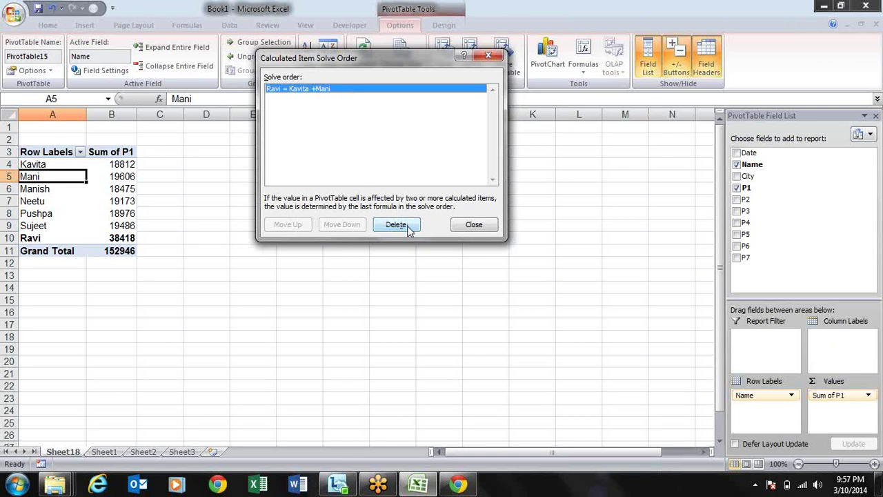
click(408, 228)
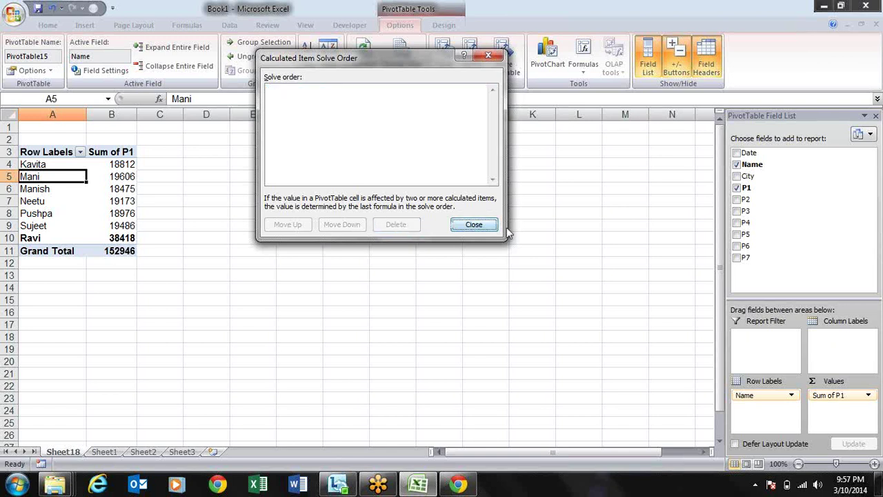
click(475, 225)
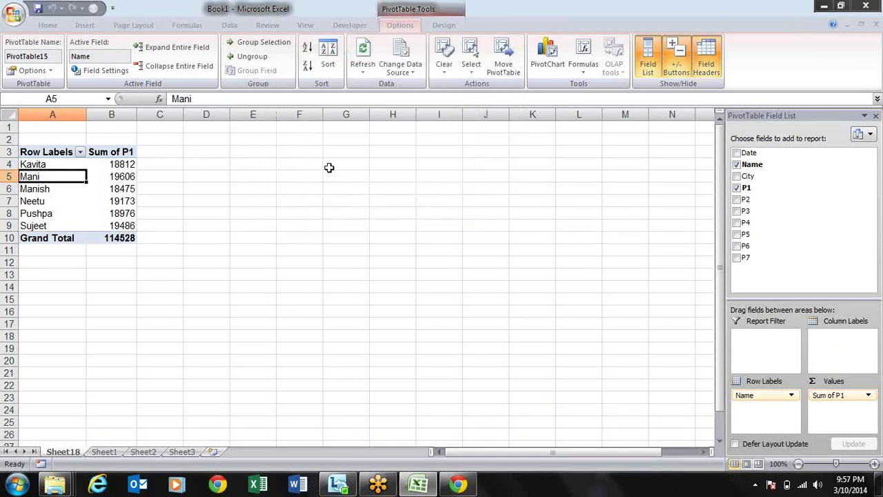
click(80, 151)
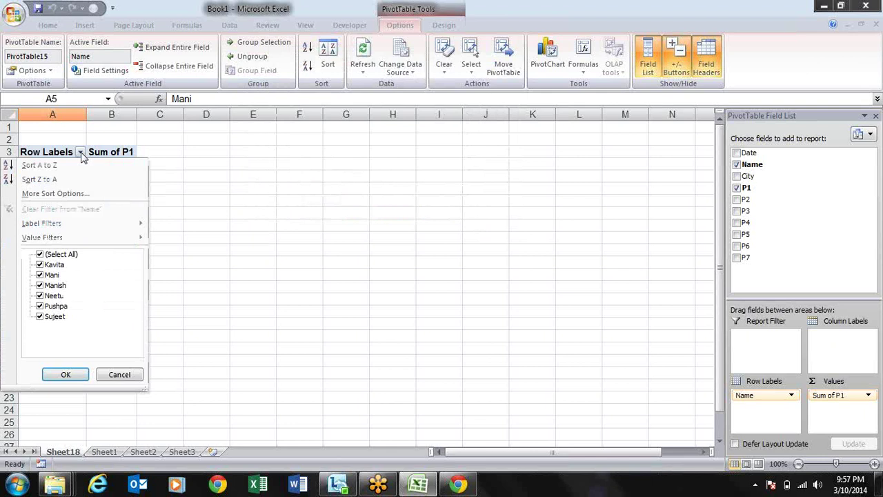
click(237, 211)
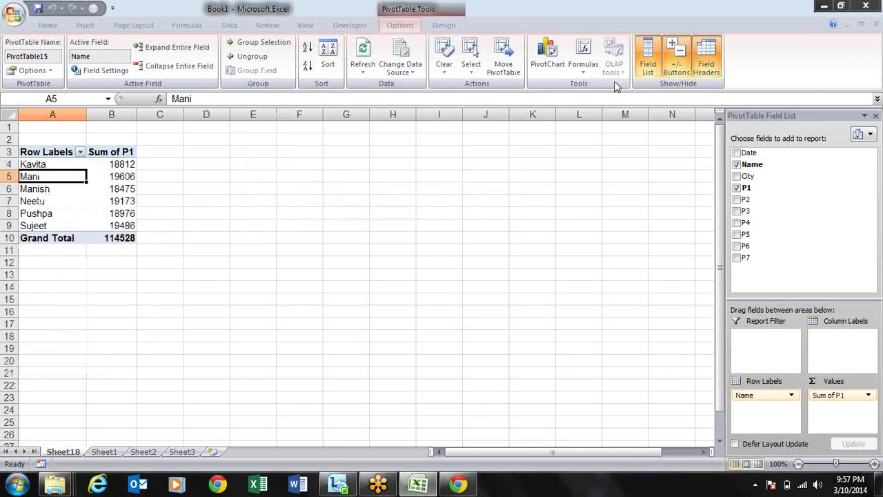
click(585, 70)
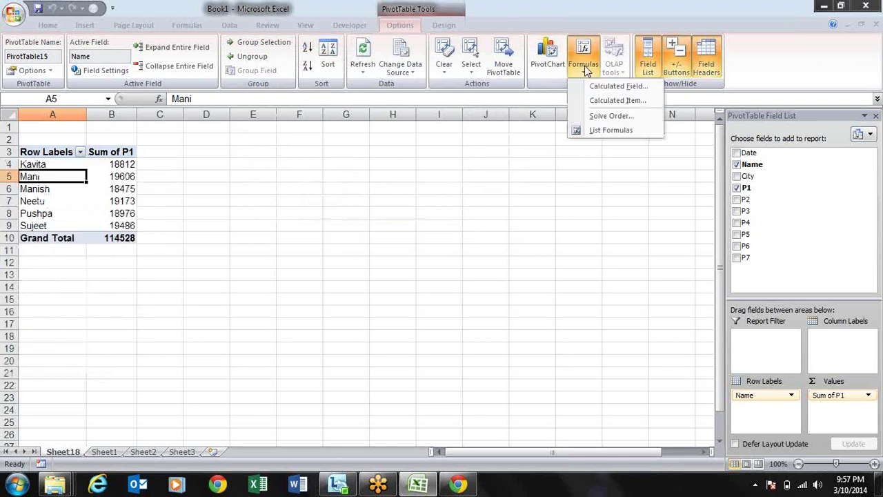
click(598, 131)
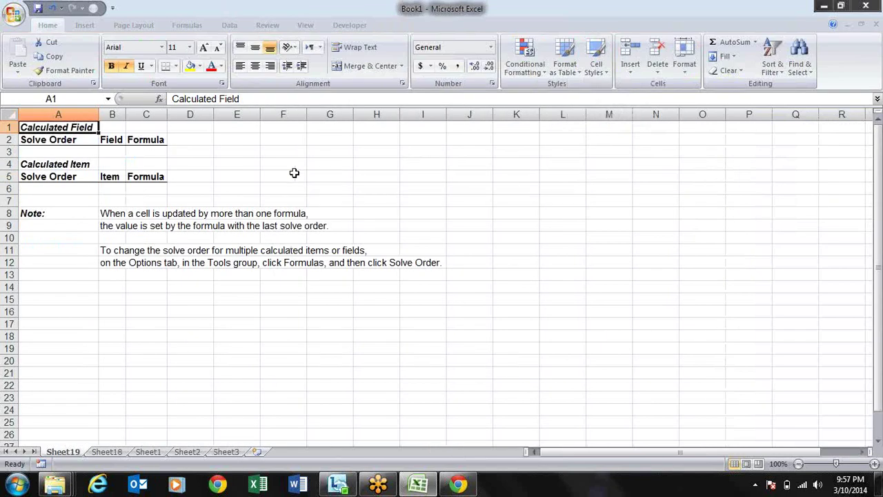
key(Down)
key(Down)
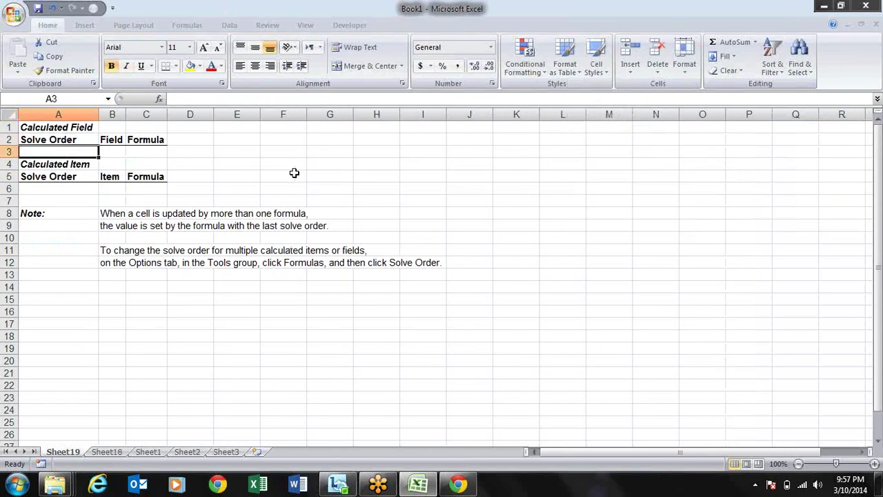
key(Right)
key(Right)
key(Right)
key(Left)
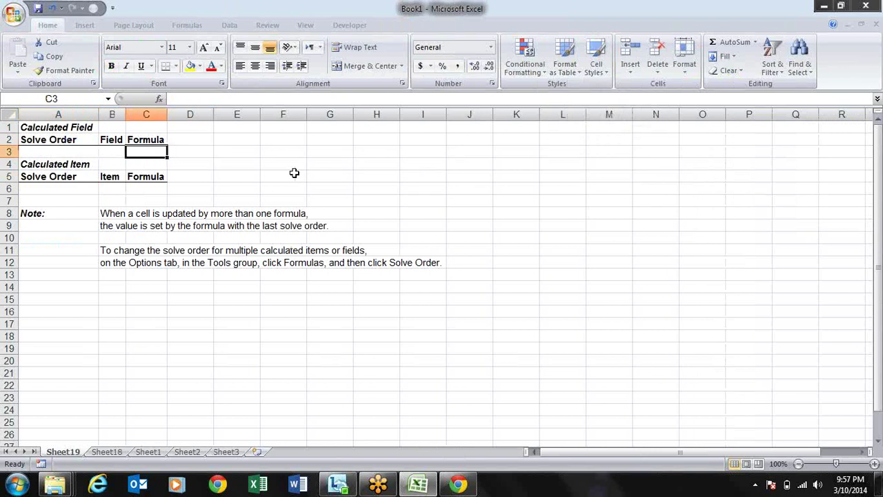
key(Down)
key(Down)
key(Down)
key(Left)
key(Left)
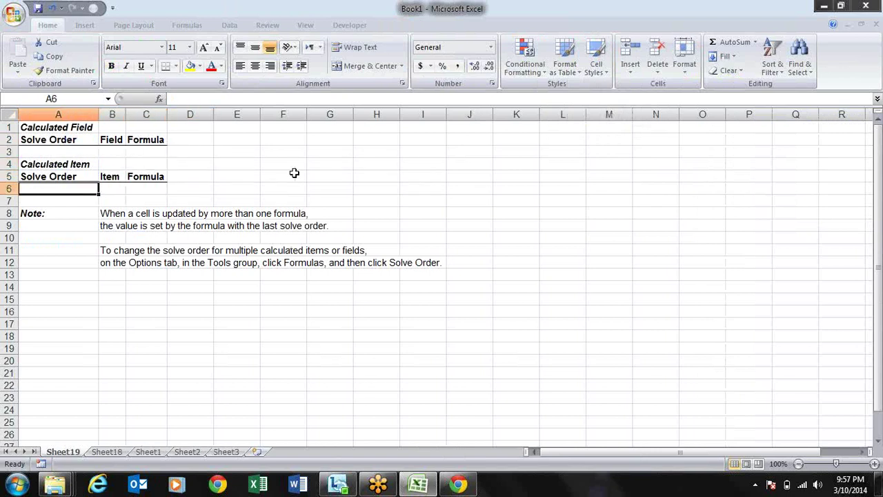
key(Right)
key(Right)
key(Right)
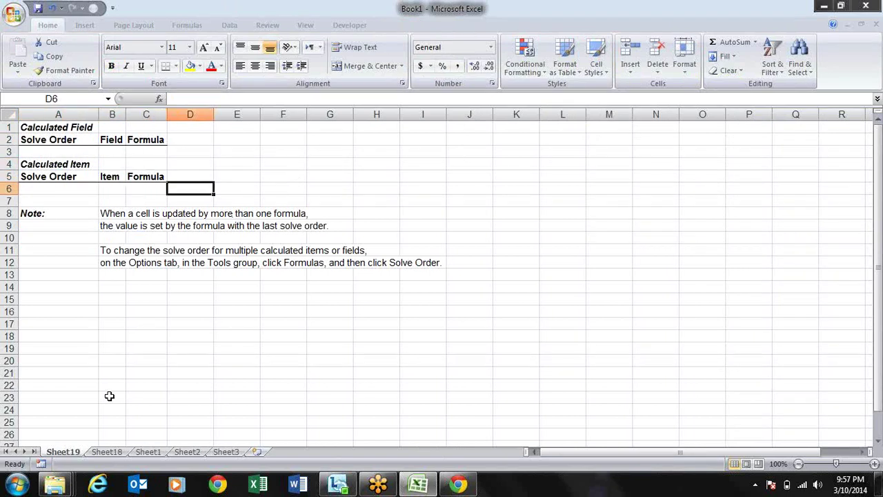
key(alt+h)
key(d)
key(s)
key(Return)
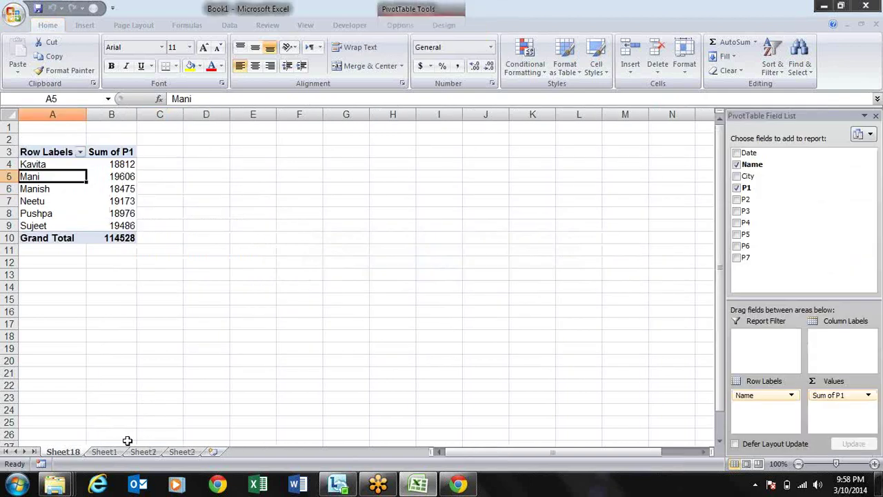
click(228, 266)
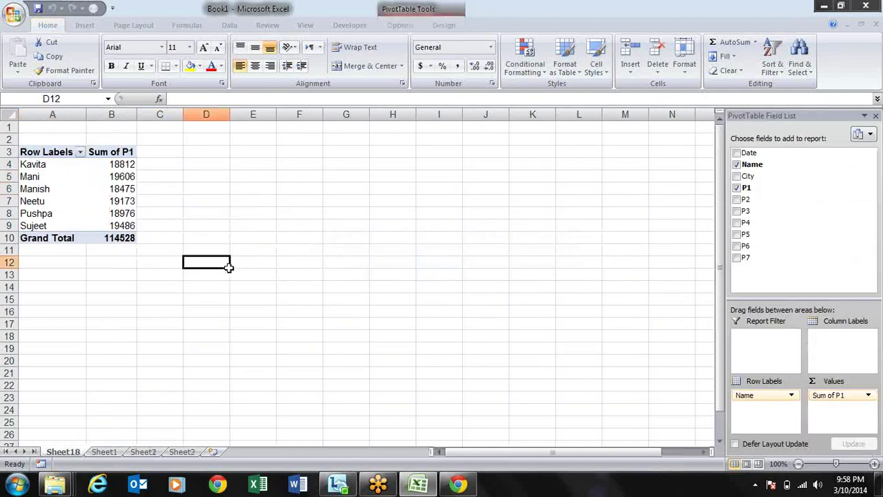
click(100, 155)
click(114, 177)
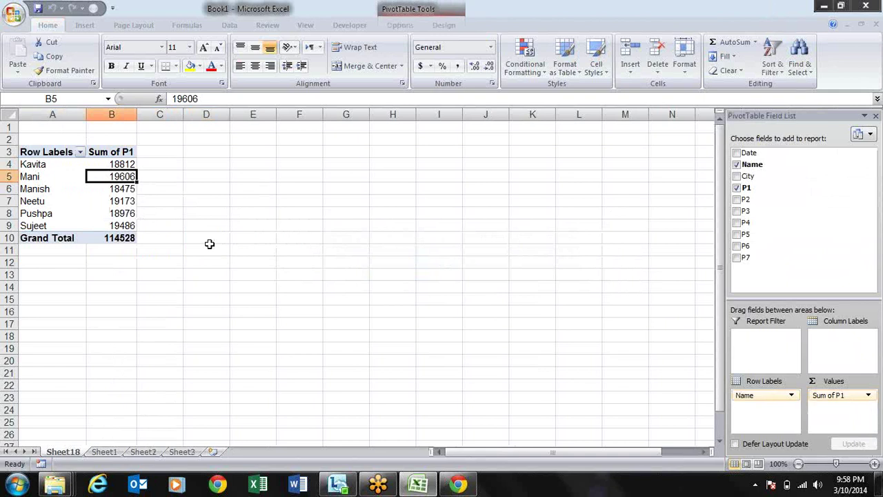
click(65, 226)
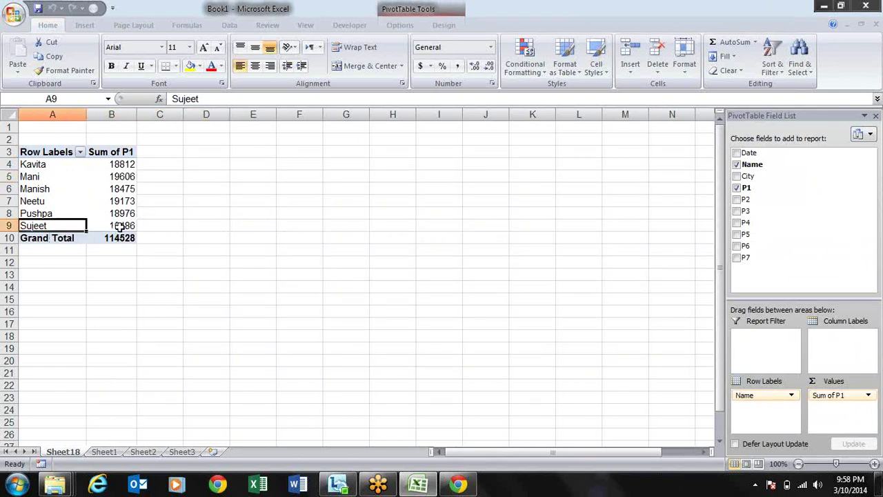
click(120, 227)
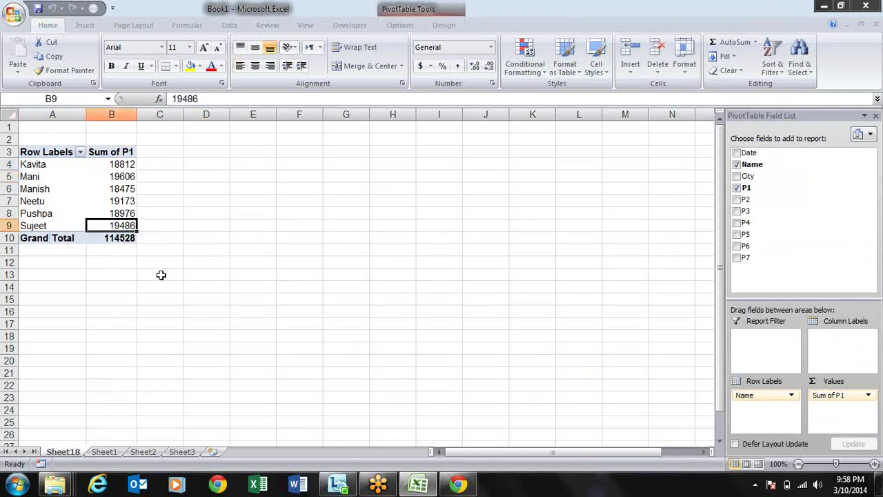
mouse_move(127, 226)
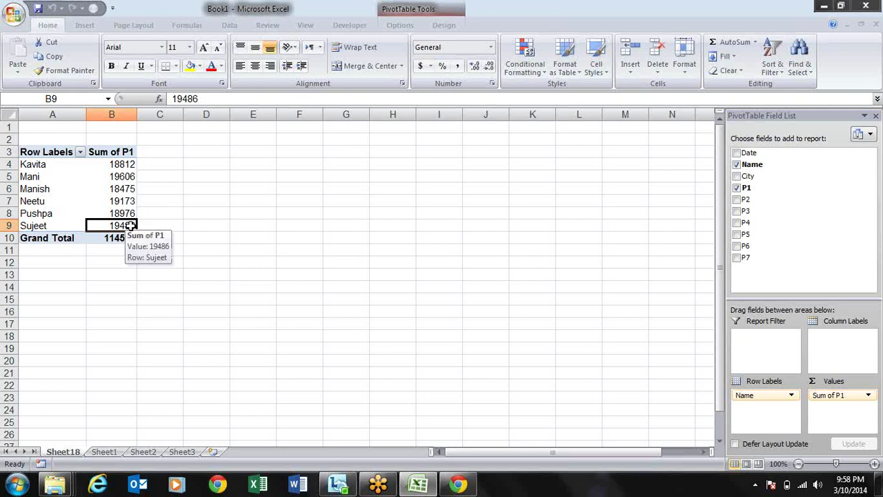
double_click(130, 225)
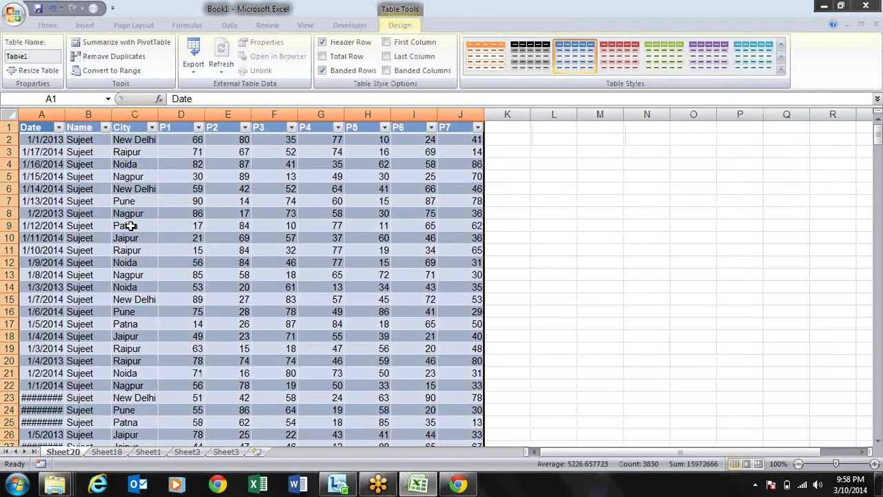
key(Down)
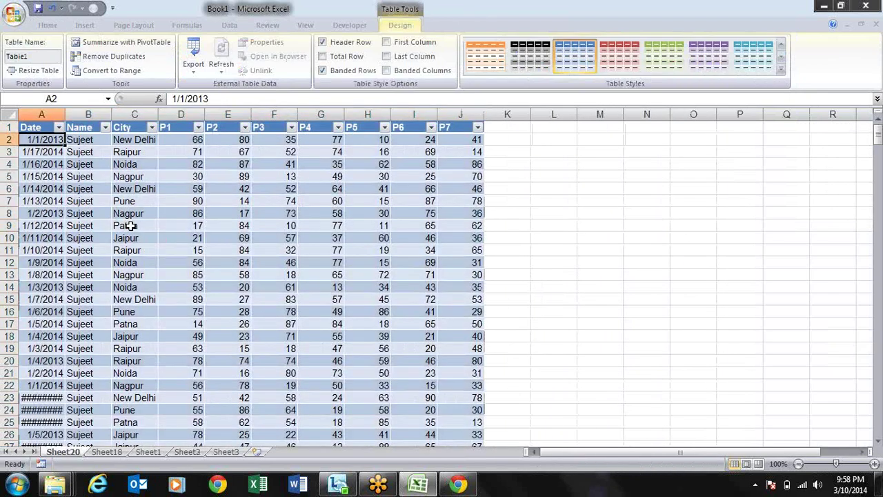
key(Right)
key(Right)
key(Right)
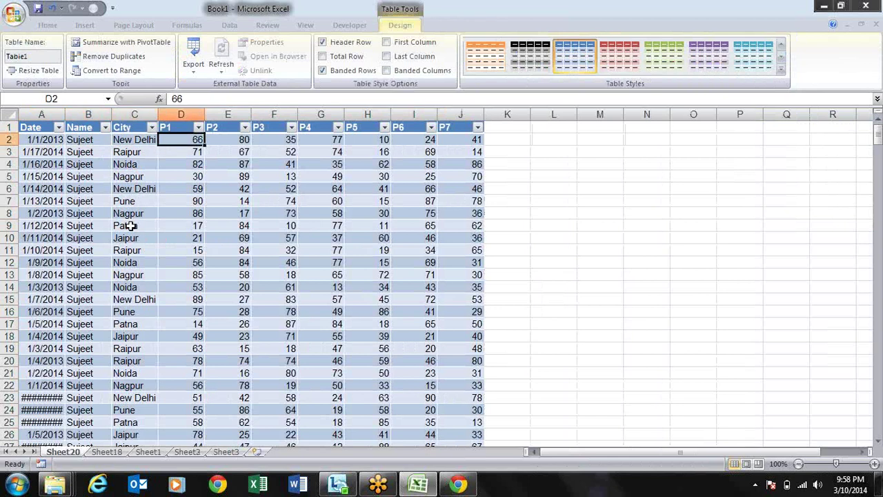
key(ctrl+shift+Down)
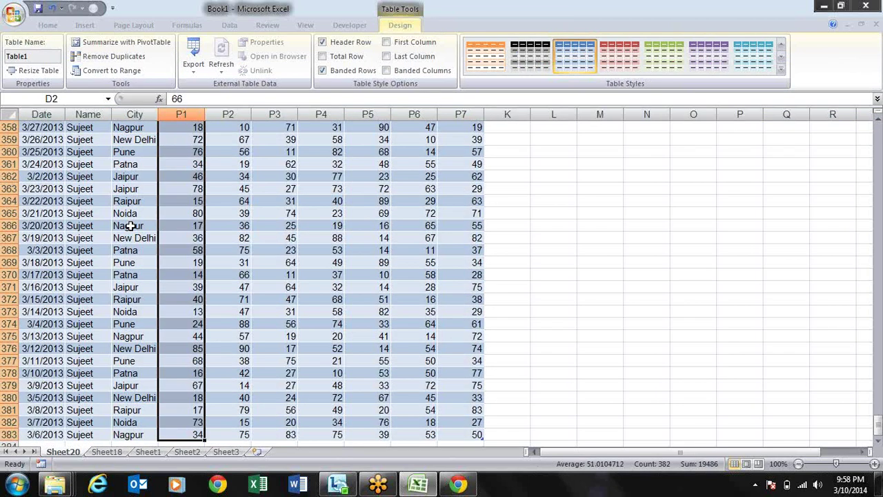
key(ctrl+Up)
key(Down)
key(Down)
key(Down)
key(Down)
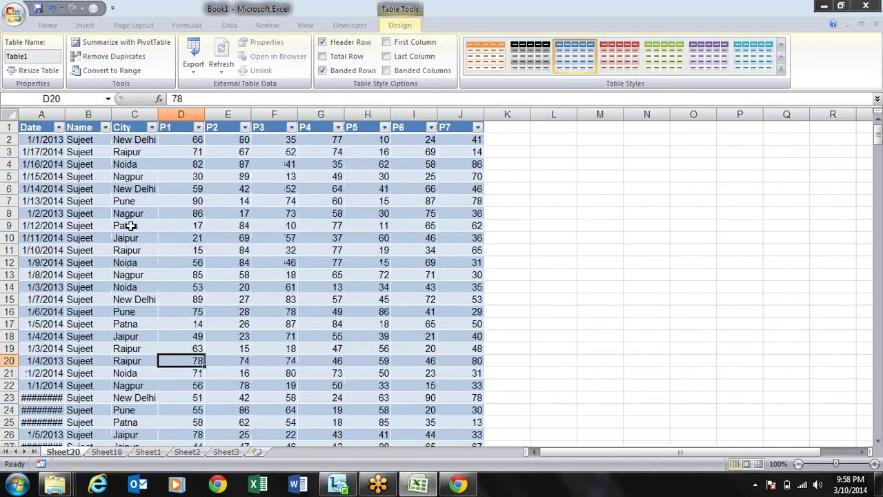
key(Down)
key(Down)
key(Down)
key(Down)
key(Down)
key(Down)
key(Down)
key(Down)
key(Down)
key(Down)
key(Down)
key(Down)
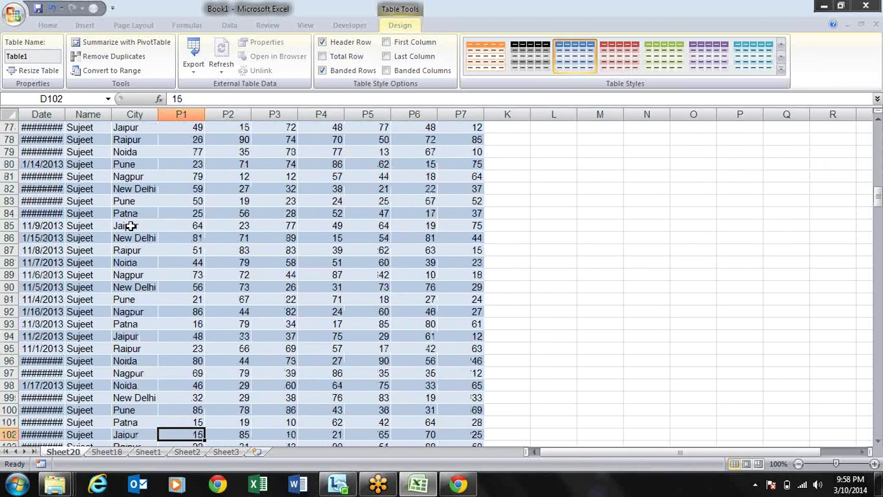
key(Down)
key(Down)
key(Down)
key(Down)
key(Down)
key(Down)
key(alt+e)
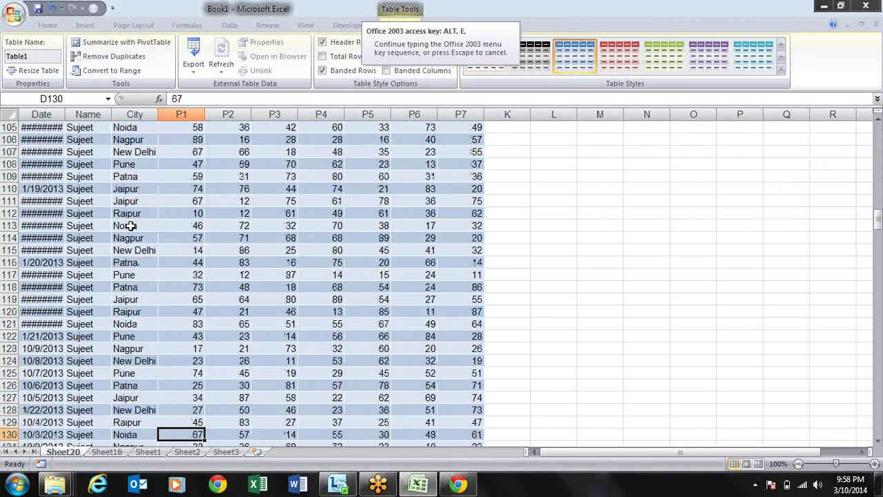
key(l)
key(Return)
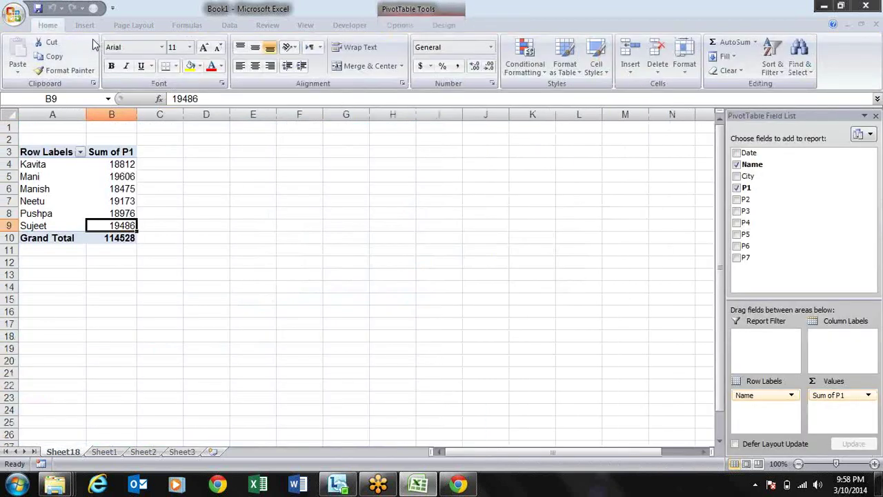